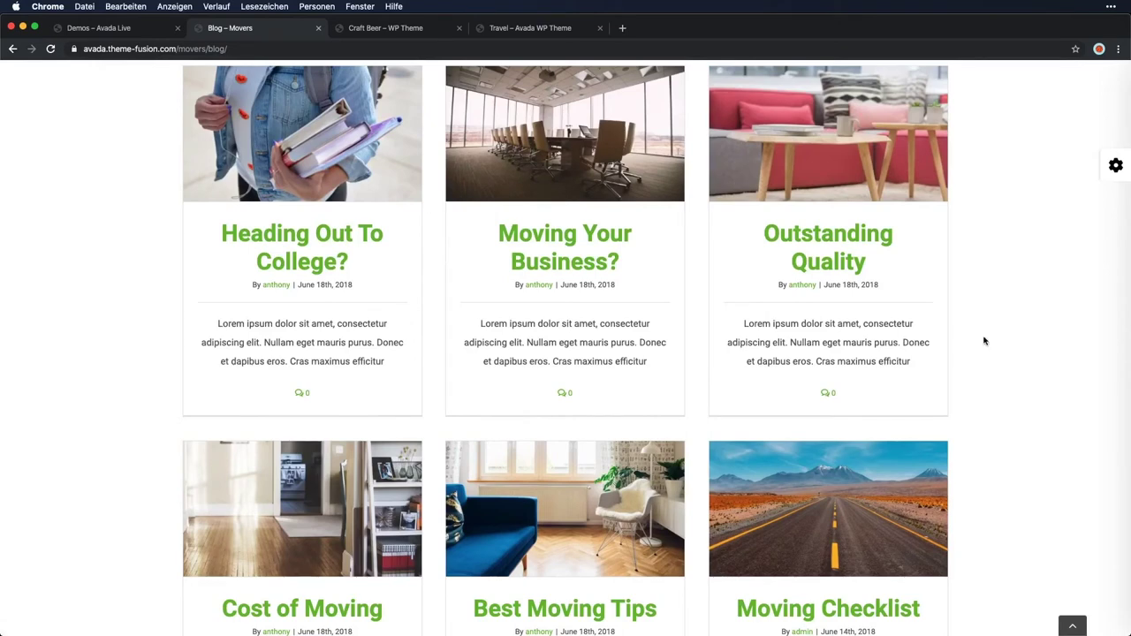
Look through the Movers demo's blog overview, open the "Best Moving Tips" post and examine its layout down to the footer
scroll(984, 341, "down", 6)
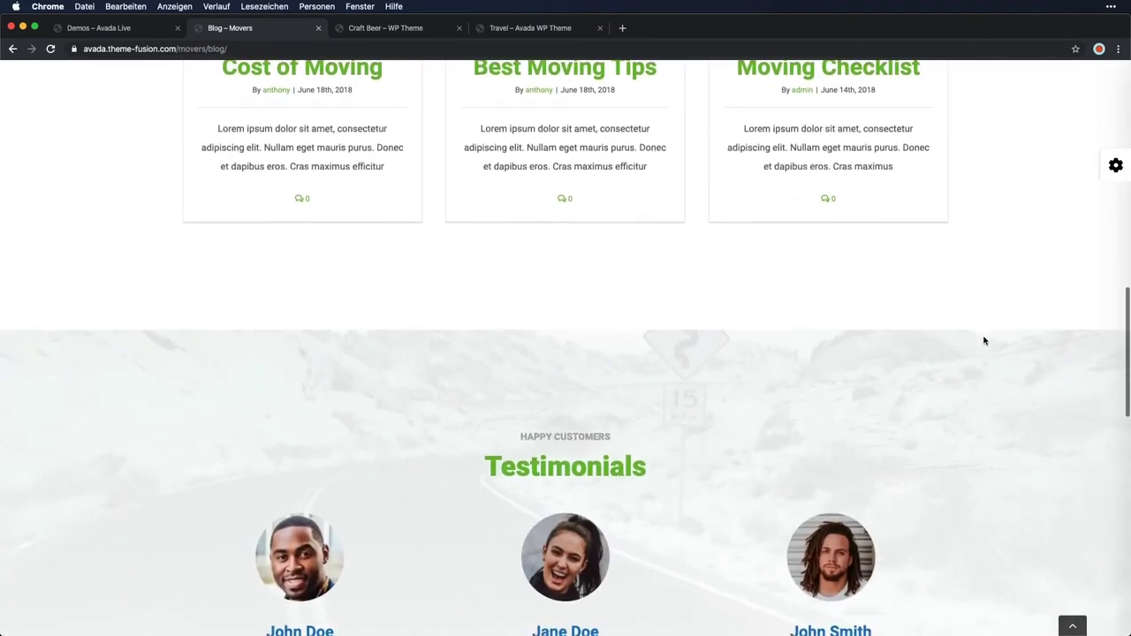
scroll(984, 340, "down", 6)
scroll(984, 339, "up", 9)
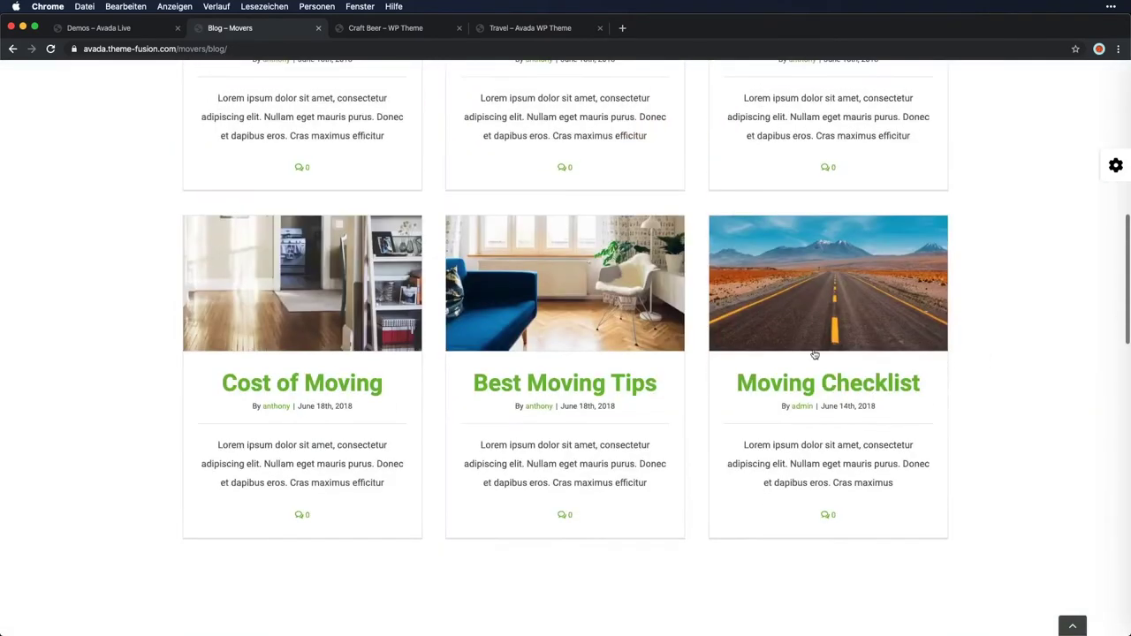
left_click(629, 394)
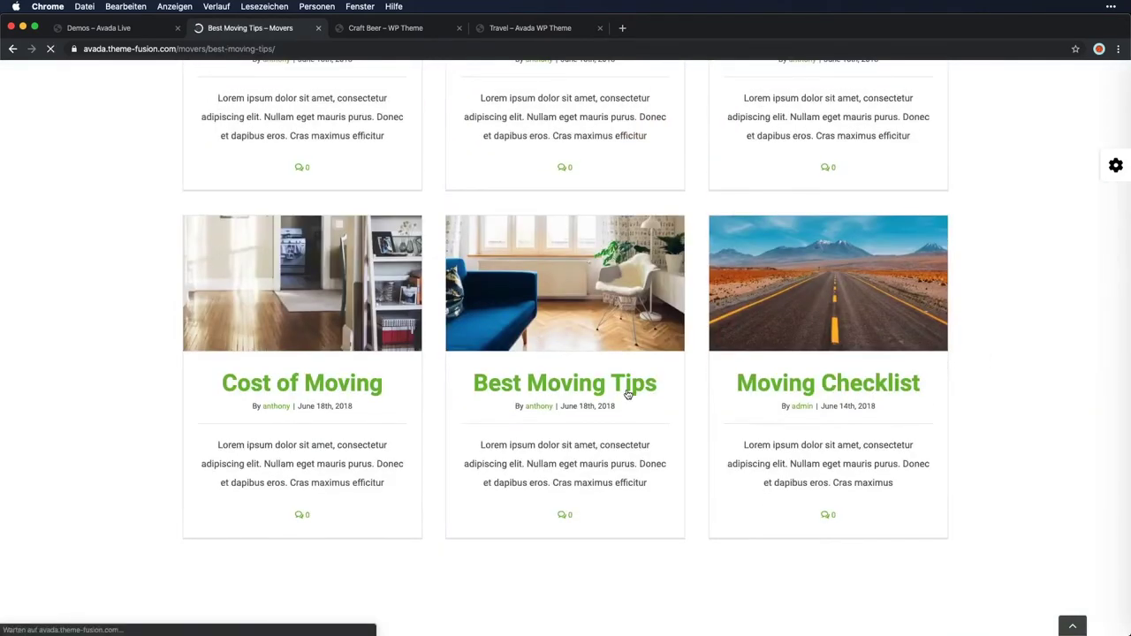
scroll(839, 353, "down", 2)
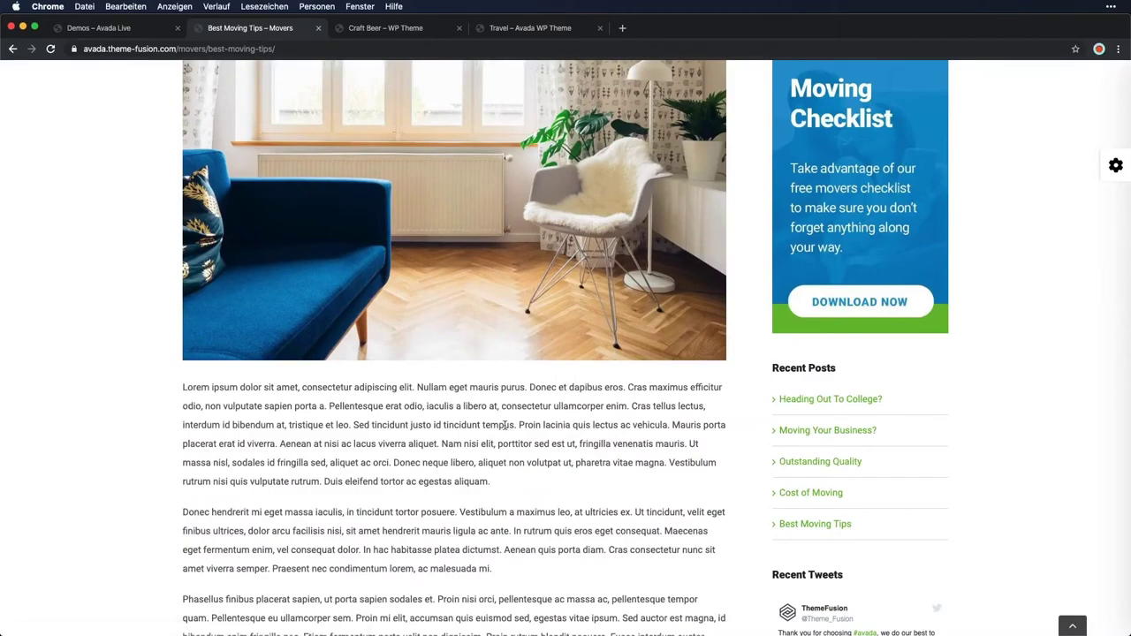
scroll(504, 424, "down", 6)
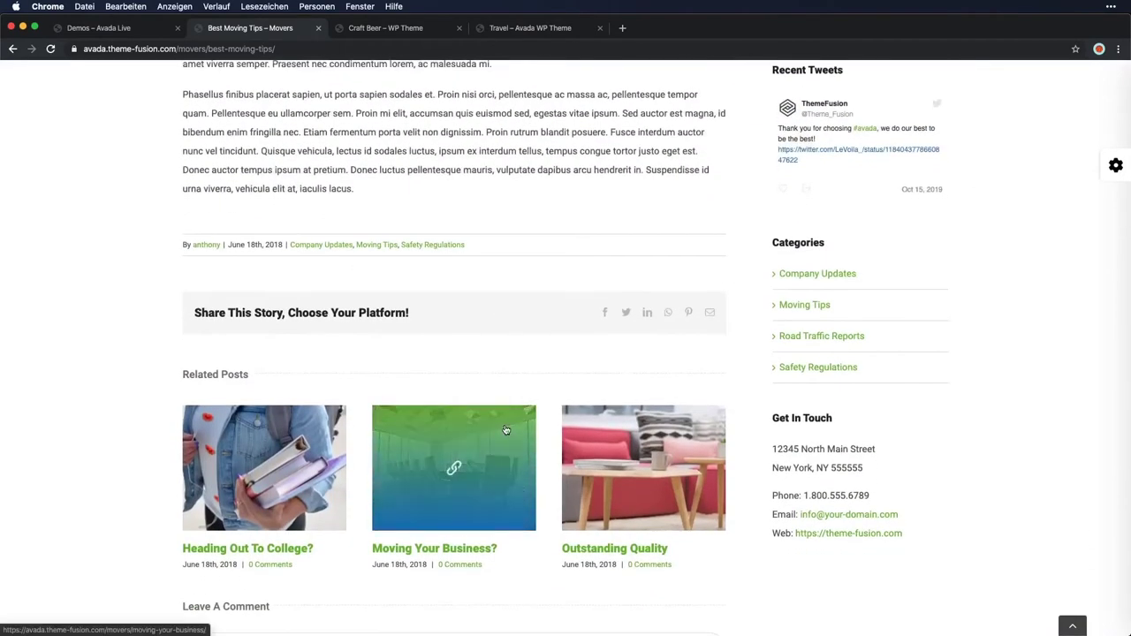
scroll(505, 429, "down", 7)
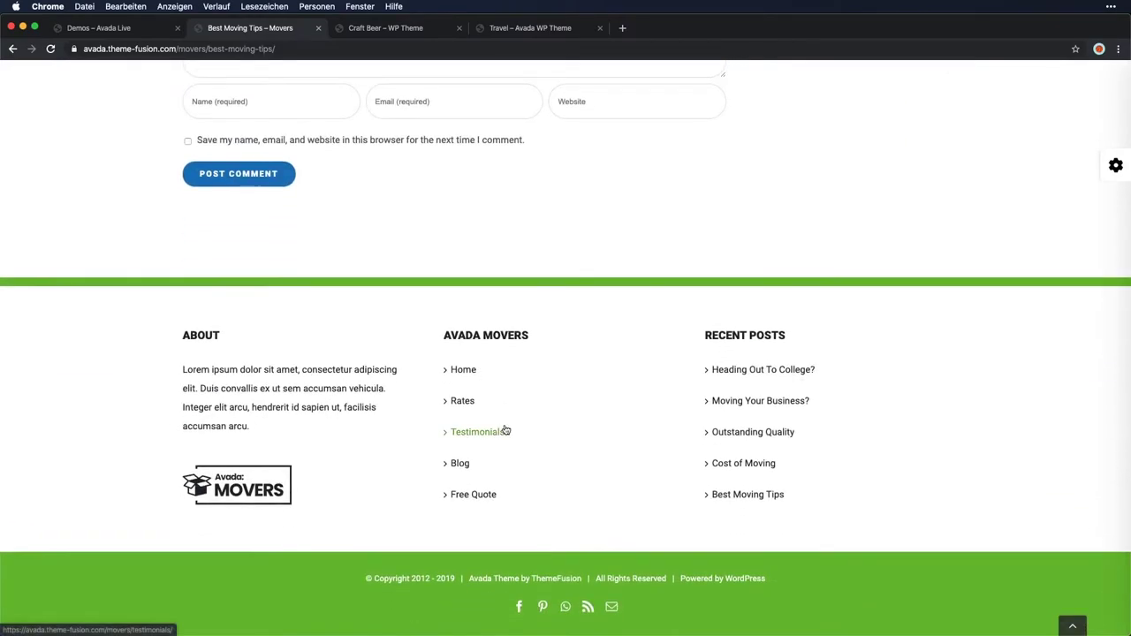
scroll(505, 430, "up", 10)
scroll(504, 429, "up", 10)
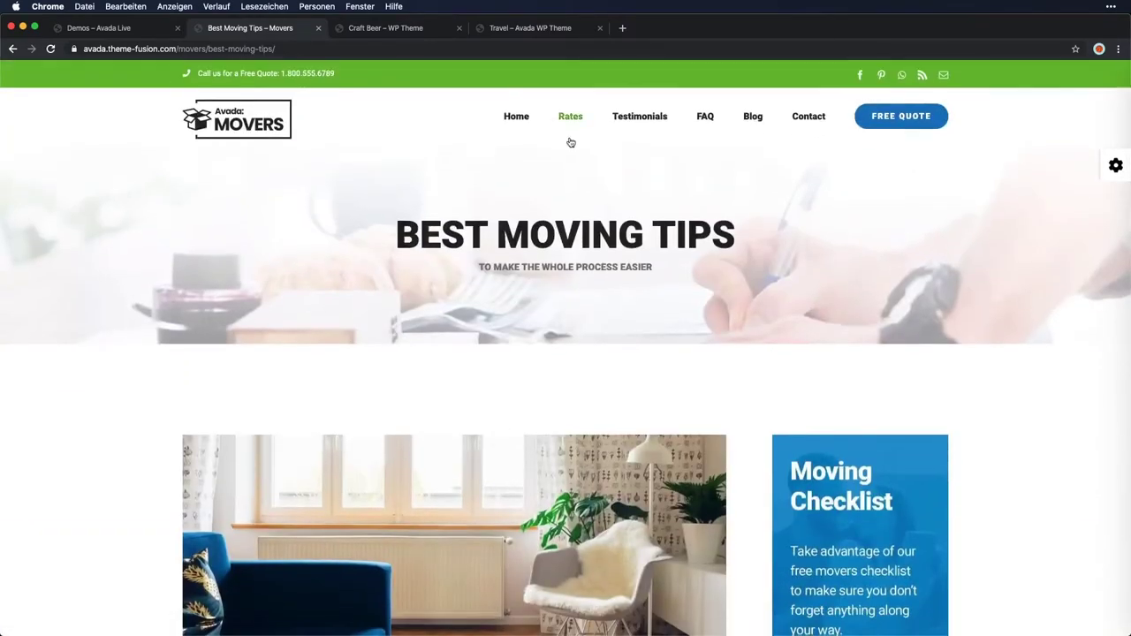
Examine the home pages of the Craft Beer and Travel demo sites
left_click(400, 28)
scroll(827, 397, "down", 6)
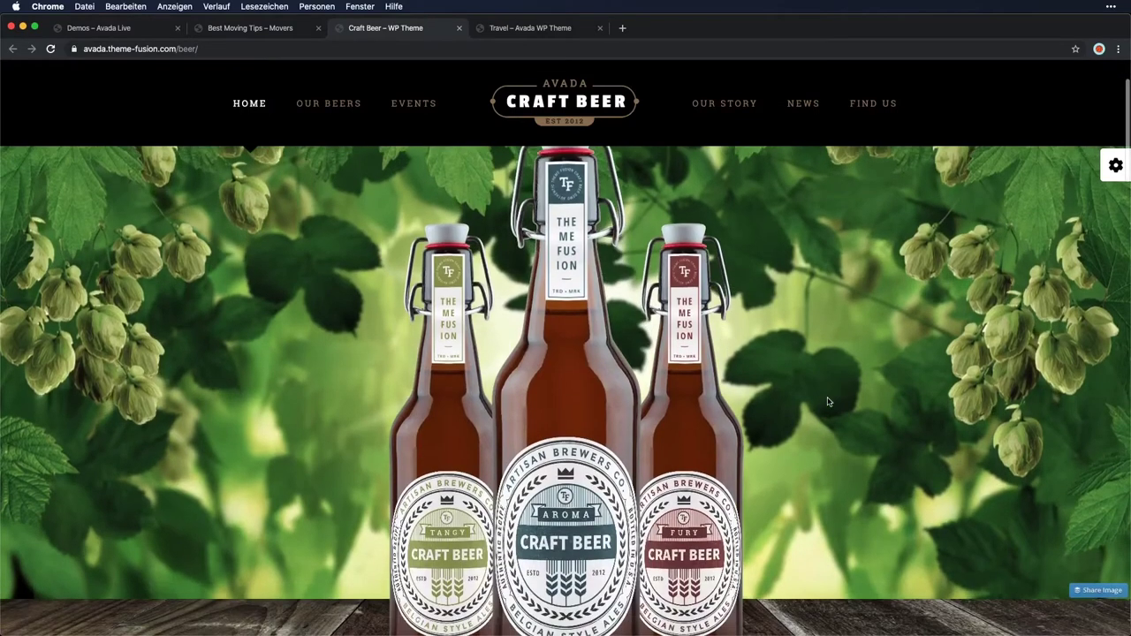
scroll(828, 400, "down", 15)
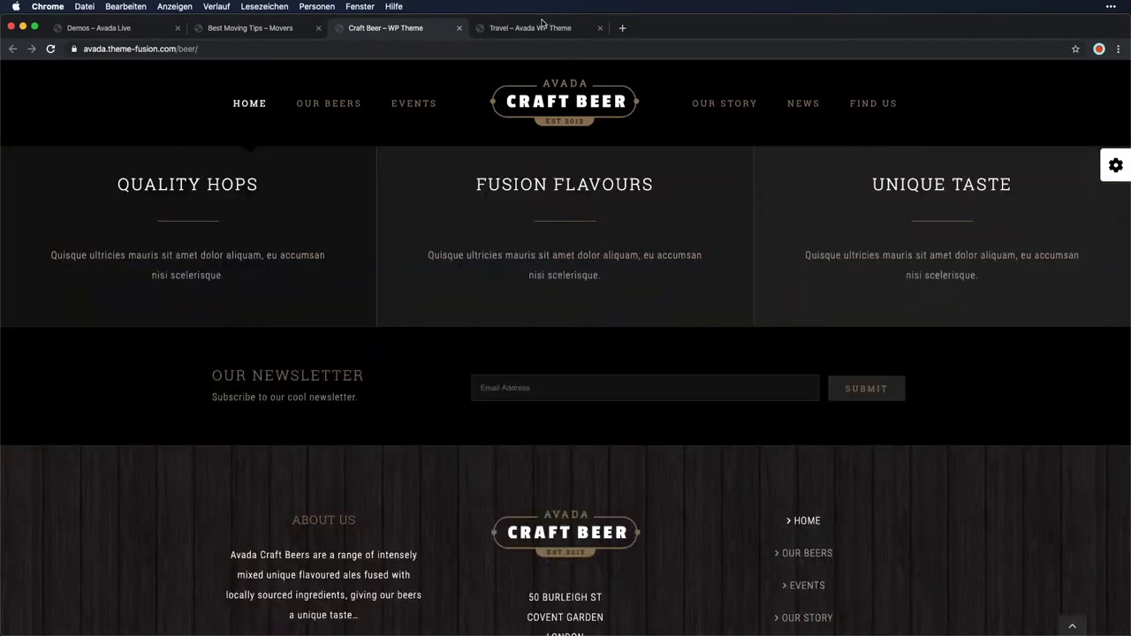
left_click(542, 25)
scroll(843, 307, "down", 8)
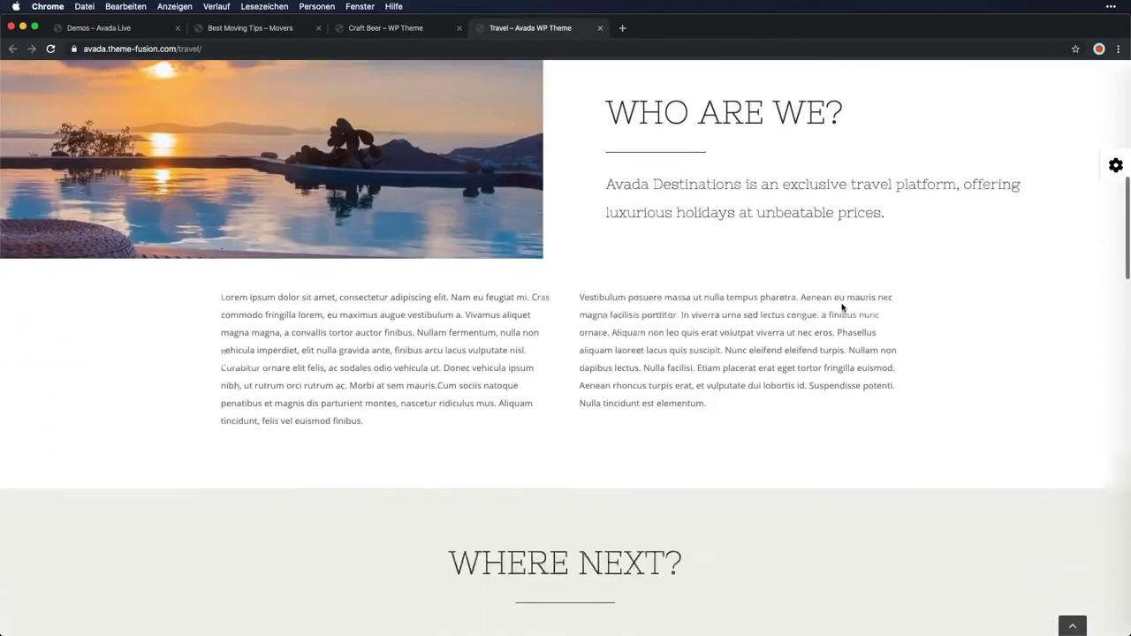
scroll(842, 306, "down", 20)
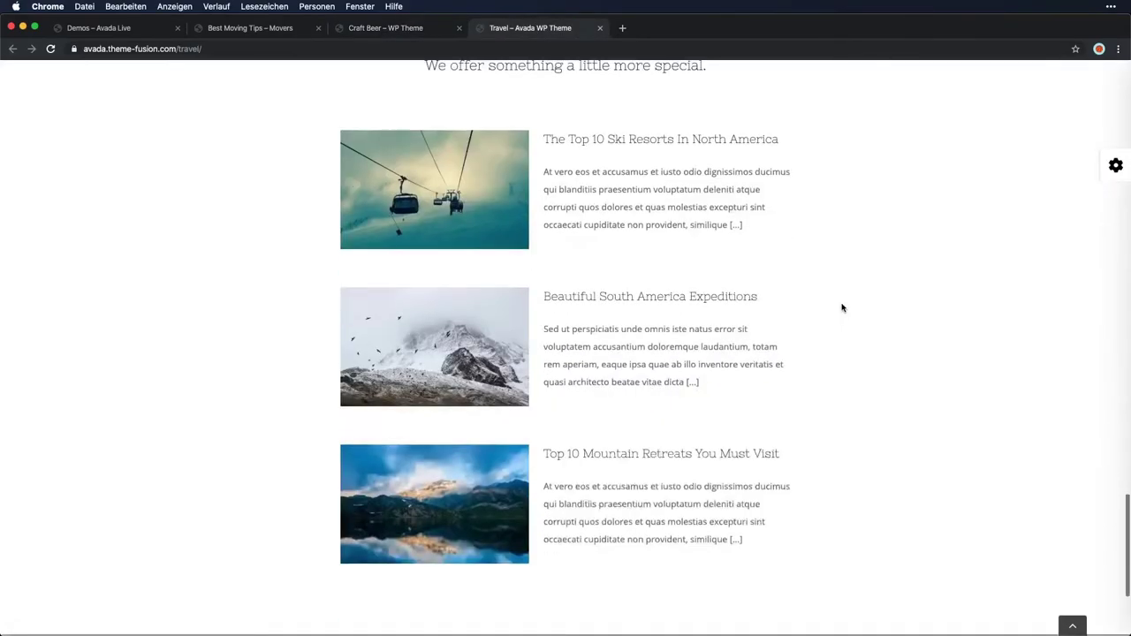
scroll(842, 307, "down", 5)
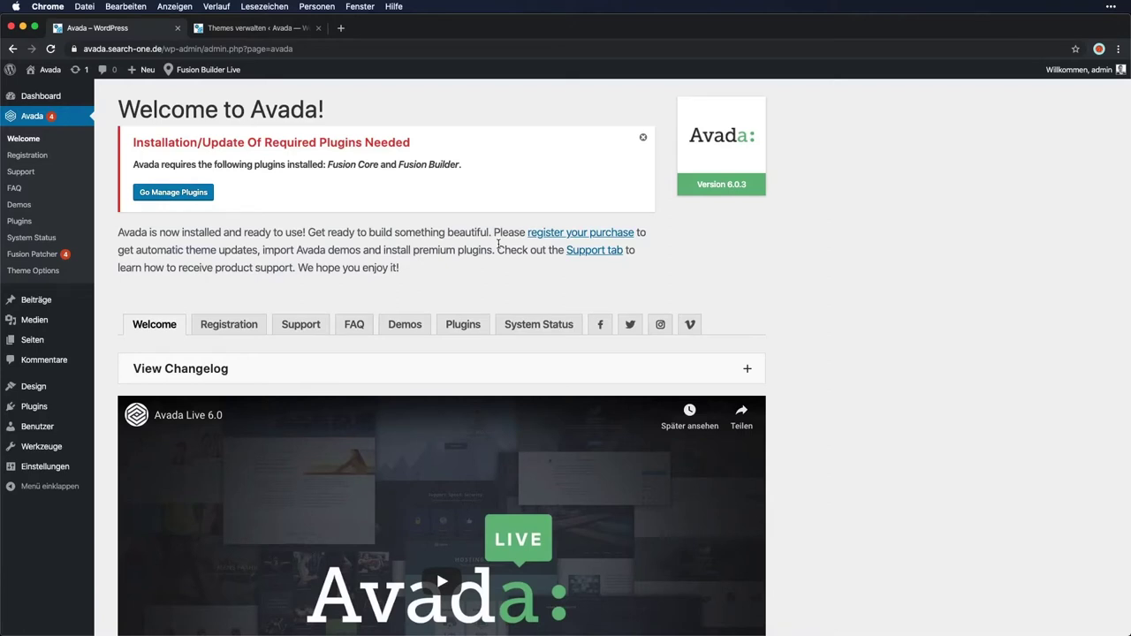
In the WordPress admin's theme management, open the form for uploading a new theme as a .zip file
left_click(281, 33)
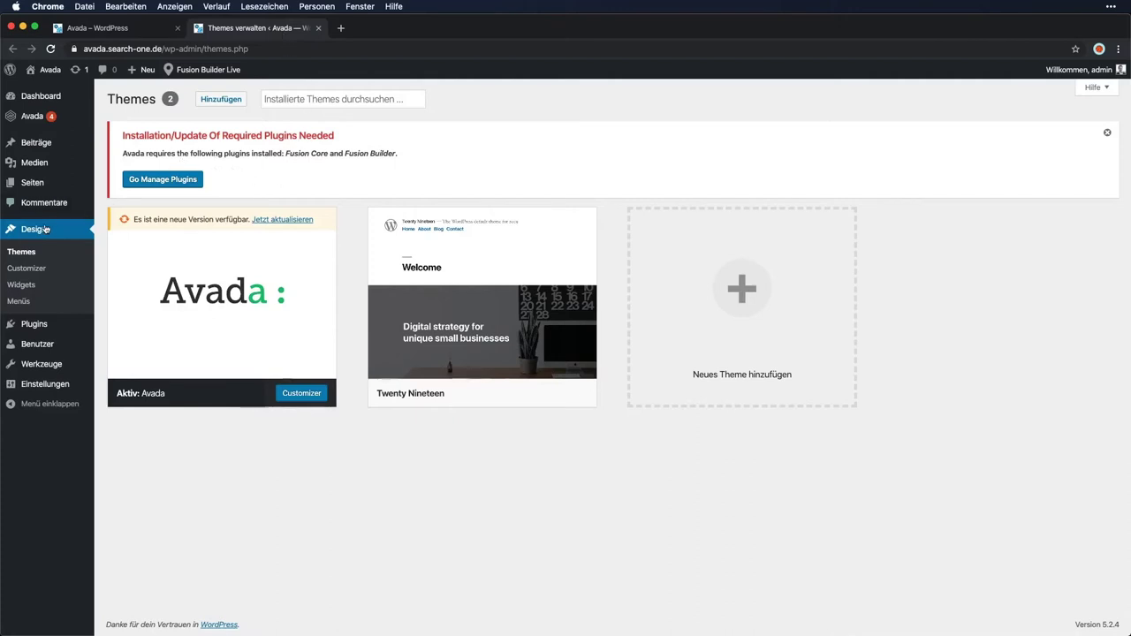
left_click(221, 100)
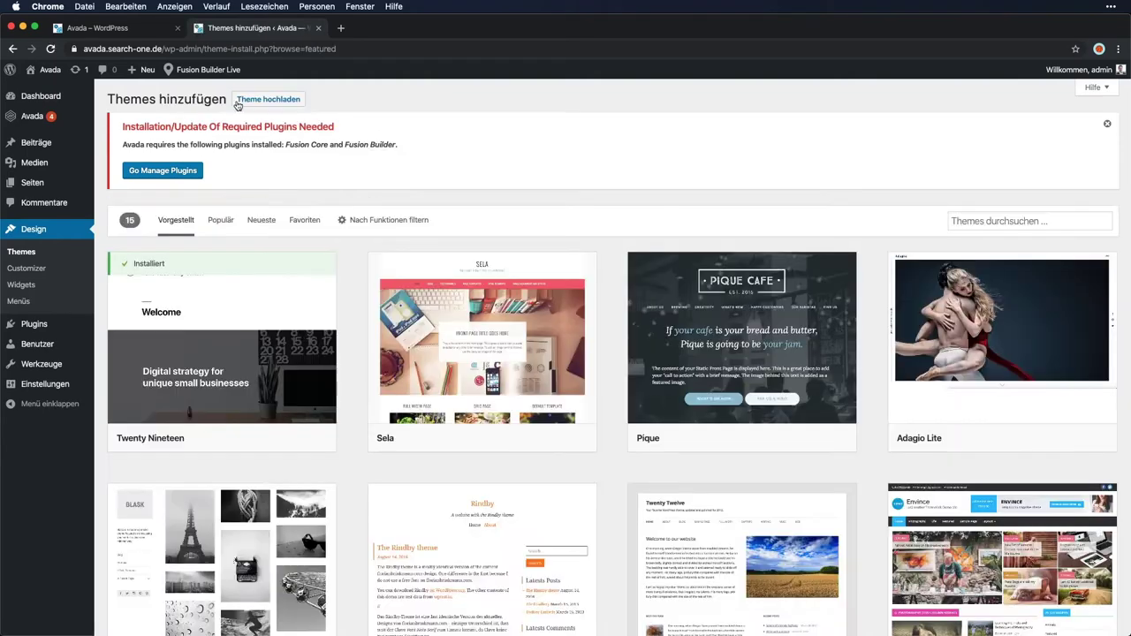
left_click(268, 100)
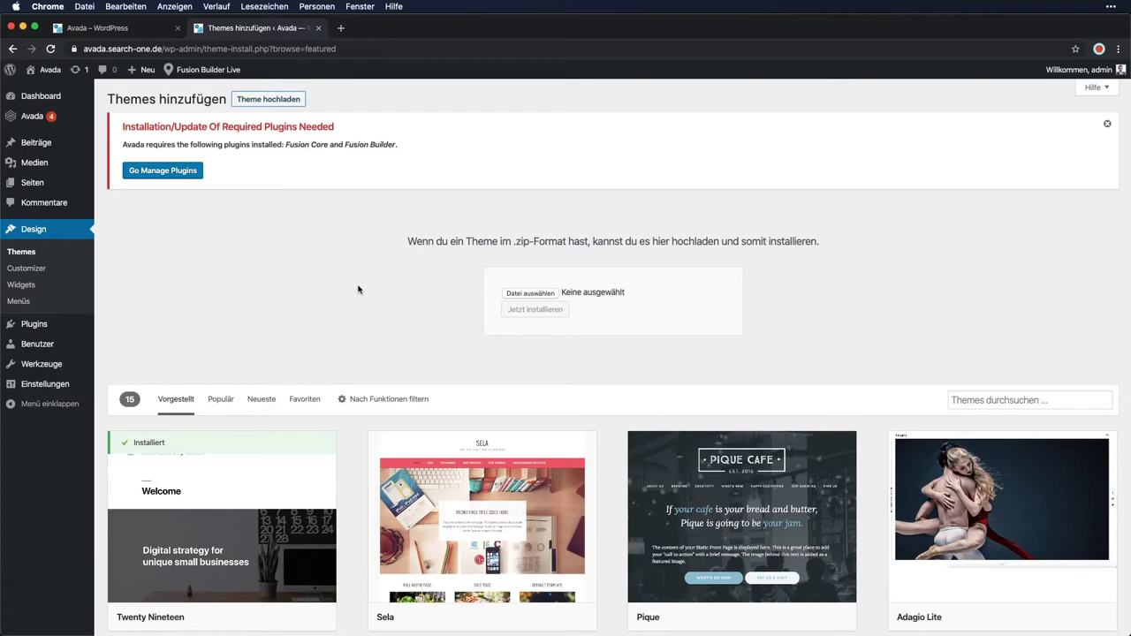
Return to the installed themes and update the active Avada theme to the new version
left_click(22, 253)
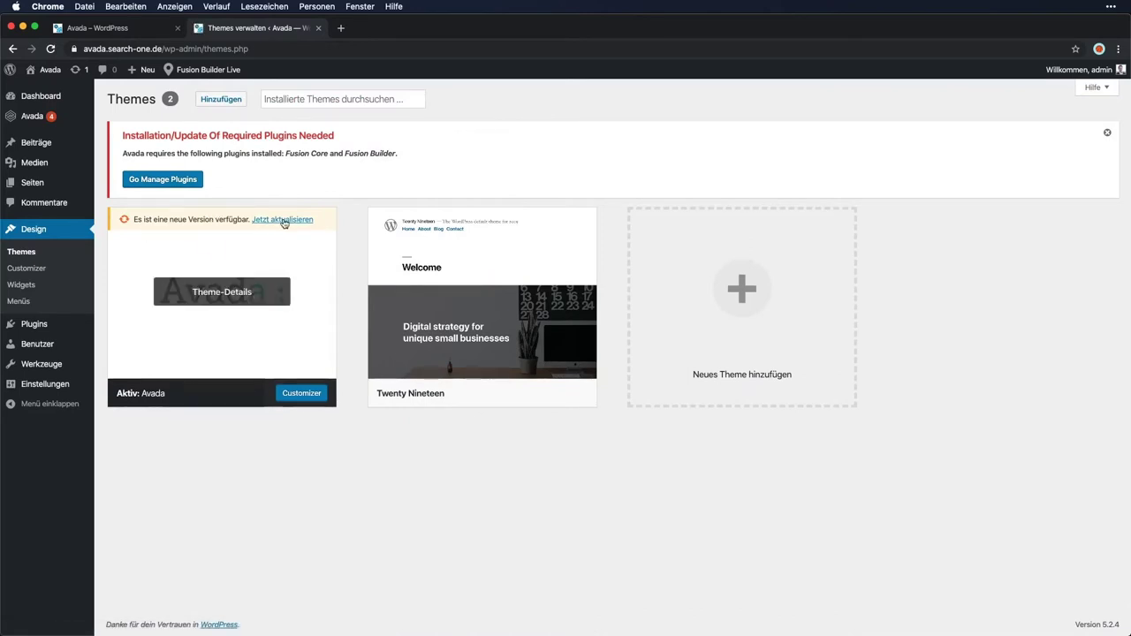
left_click(283, 220)
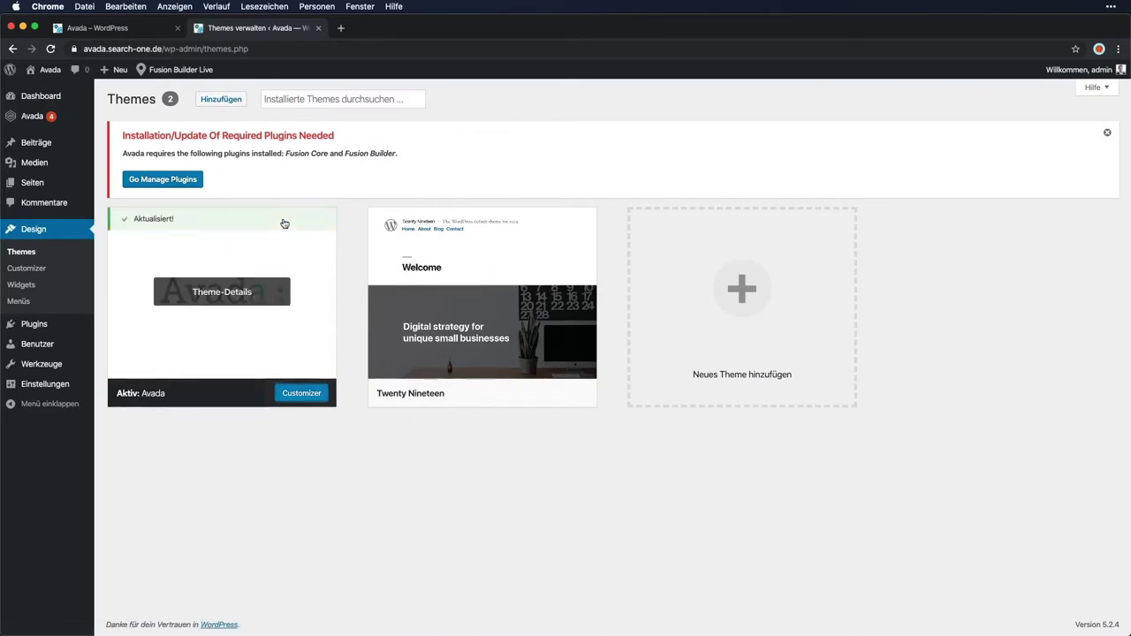
Open Avada's plugin management from the required plugins notice, try to install Fusion Core, and install Fusion Builder
left_click(181, 180)
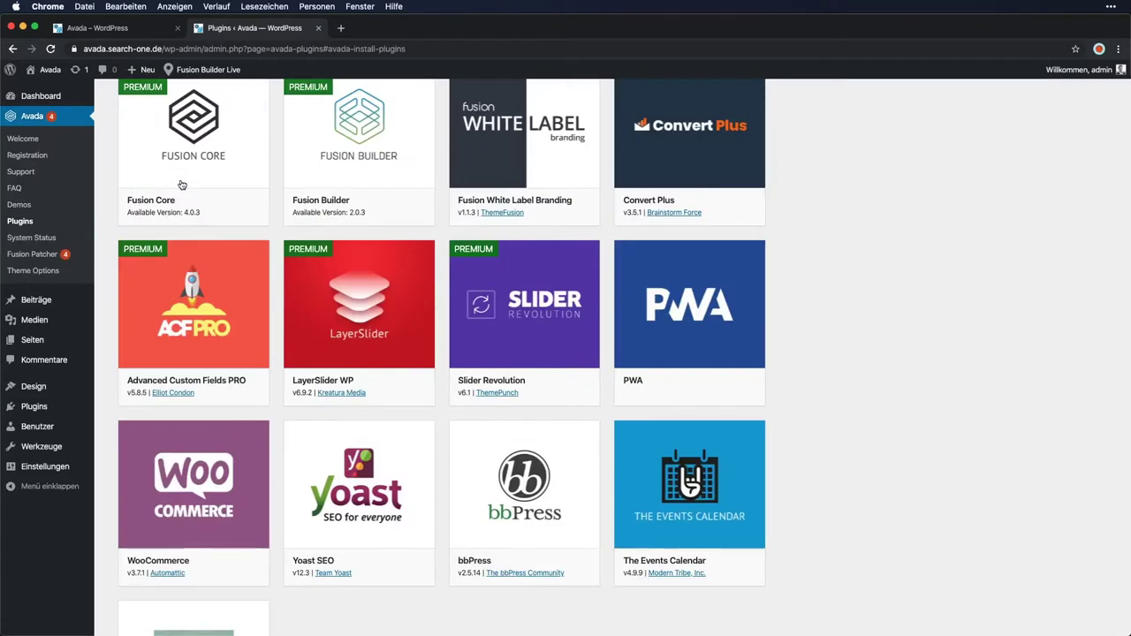
scroll(181, 183, "up", 5)
scroll(181, 183, "up", 3)
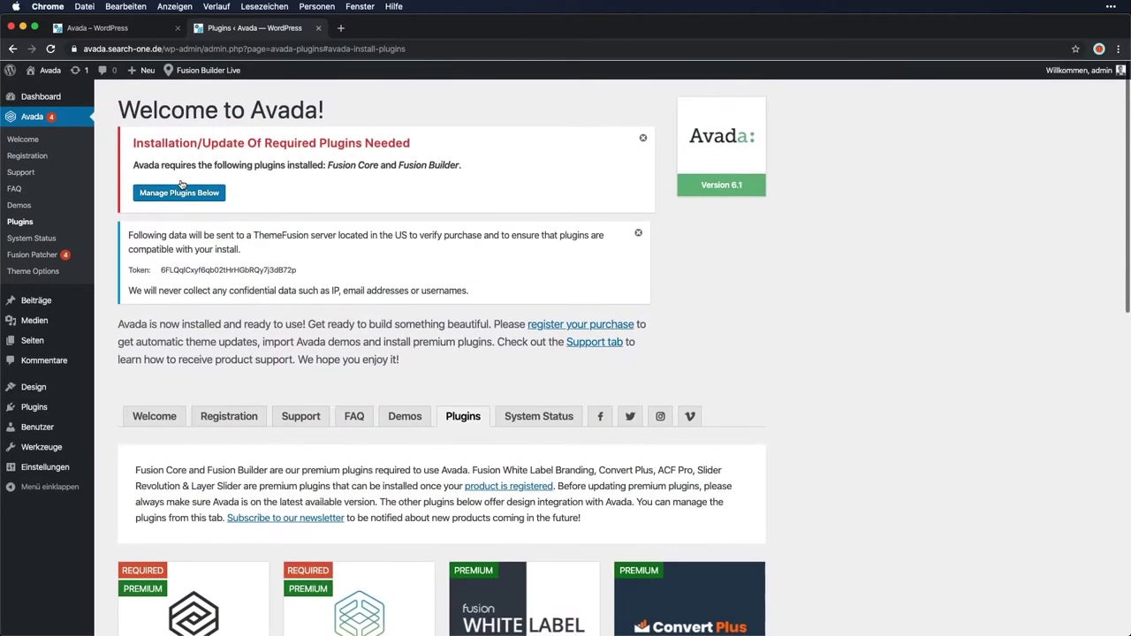
scroll(181, 183, "down", 1)
scroll(181, 184, "down", 5)
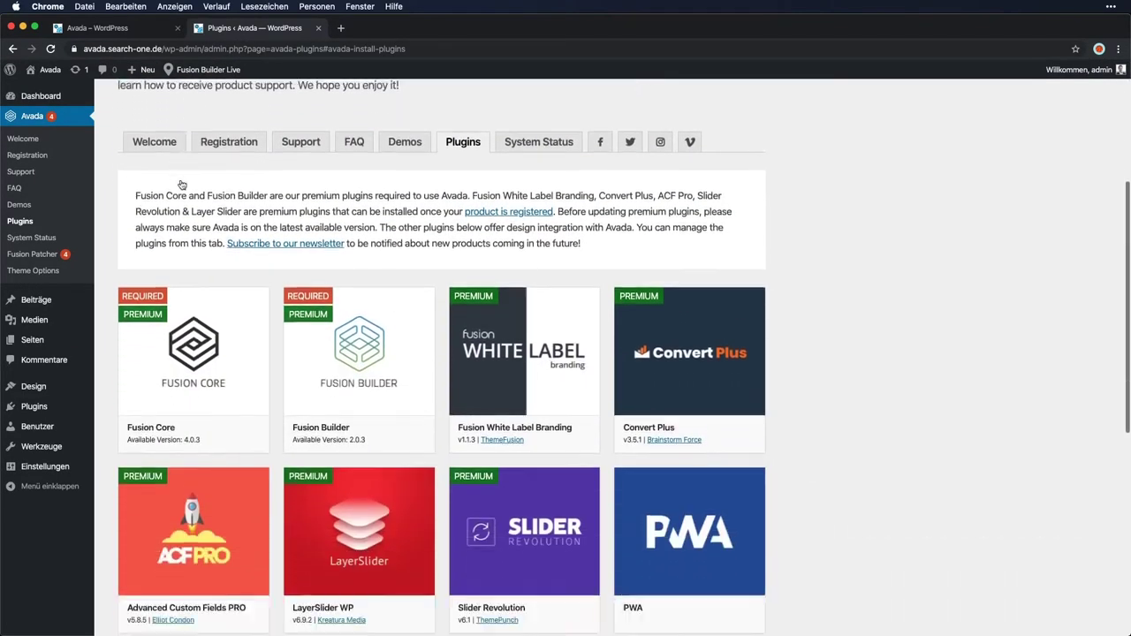
scroll(289, 154, "down", 1)
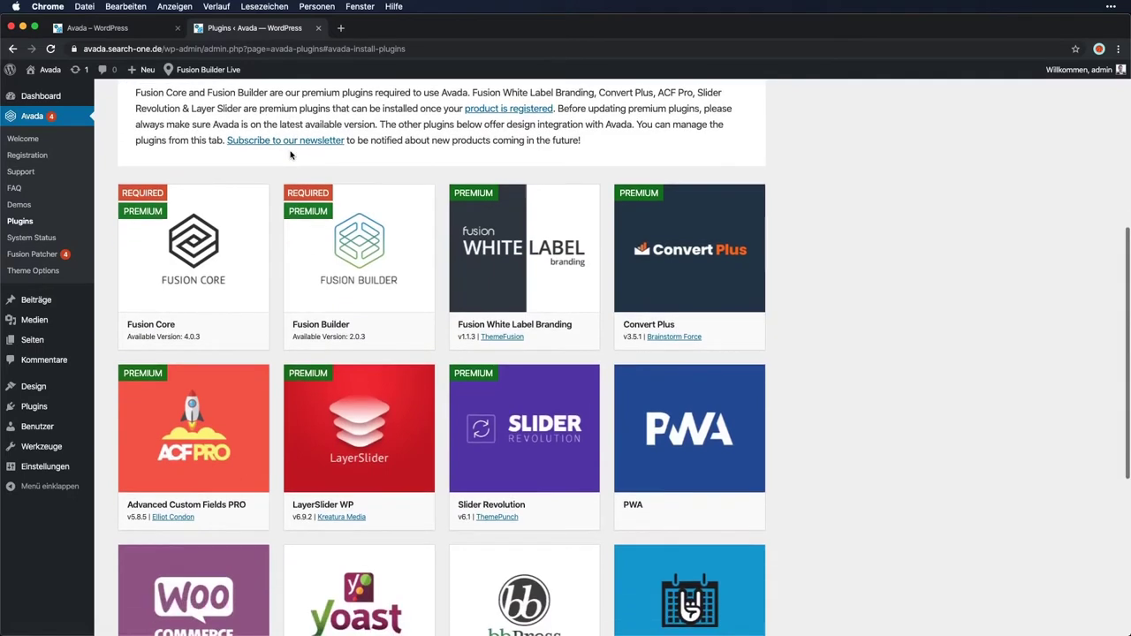
mouse_move(139, 216)
left_click(197, 246)
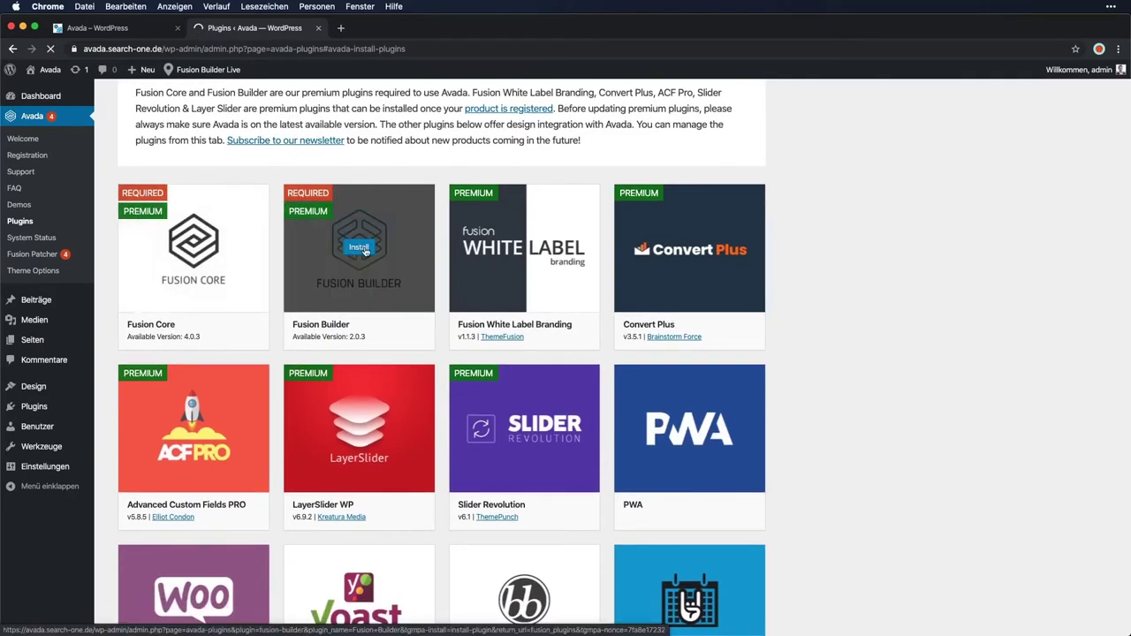
left_click(362, 249)
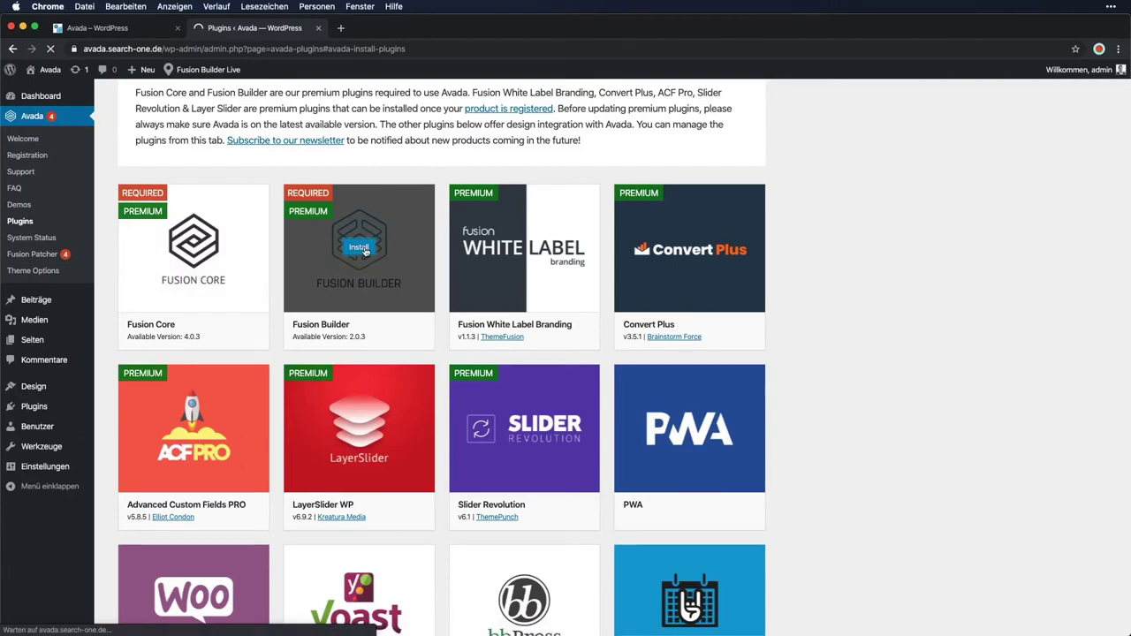
scroll(364, 251, "down", 2)
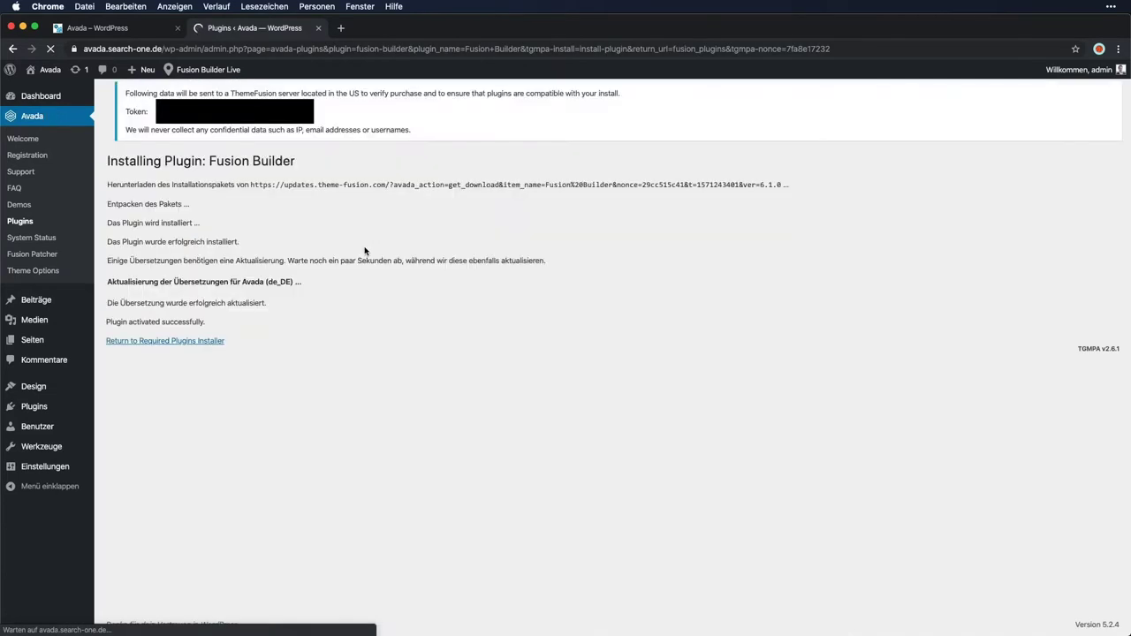
Return to the required plugins overview and install the Fusion Core plugin
left_click(191, 279)
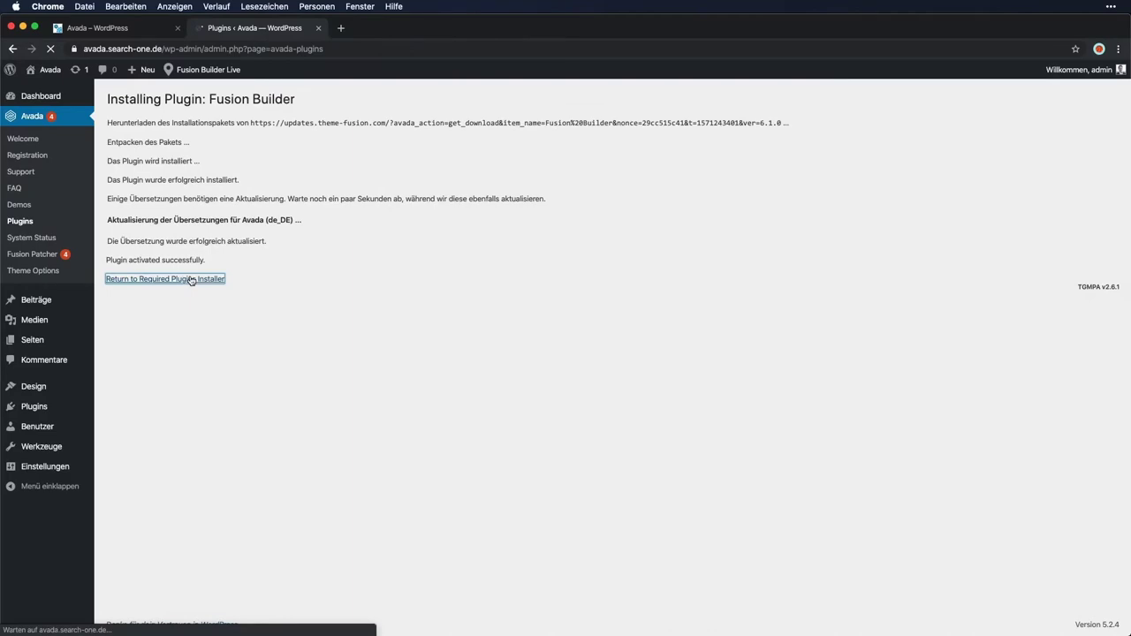
scroll(353, 415, "down", 5)
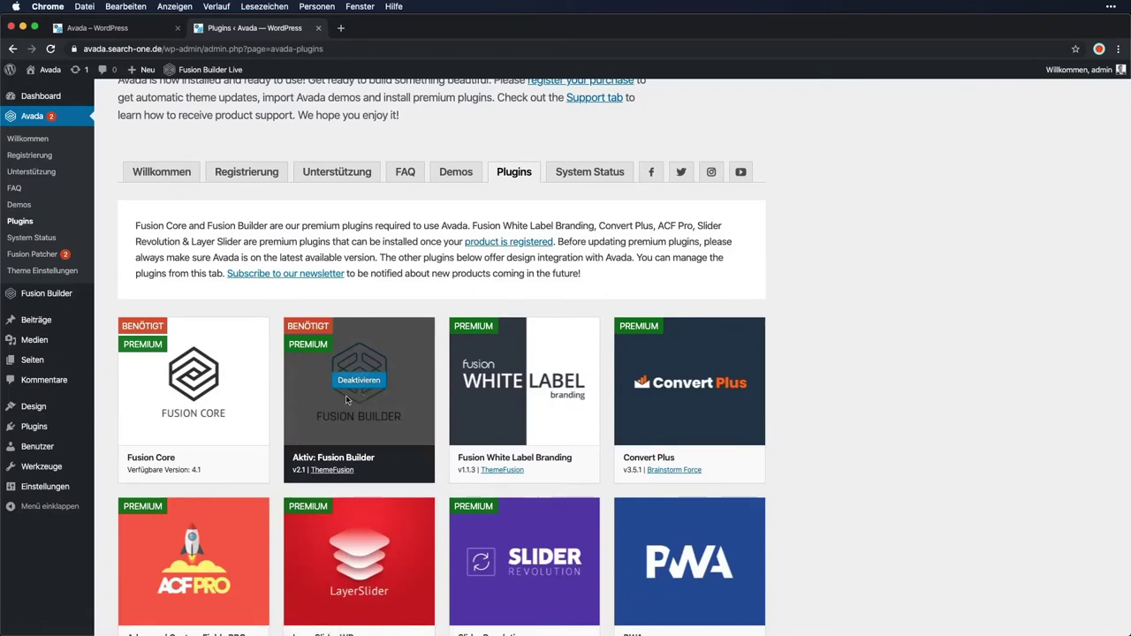
mouse_move(199, 385)
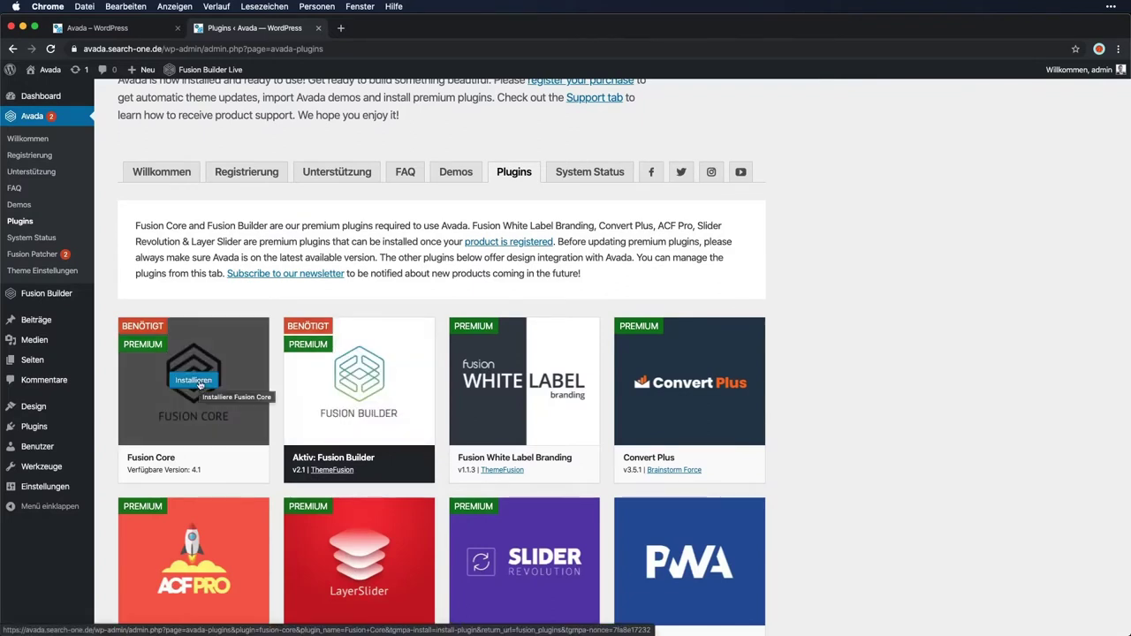
left_click(200, 386)
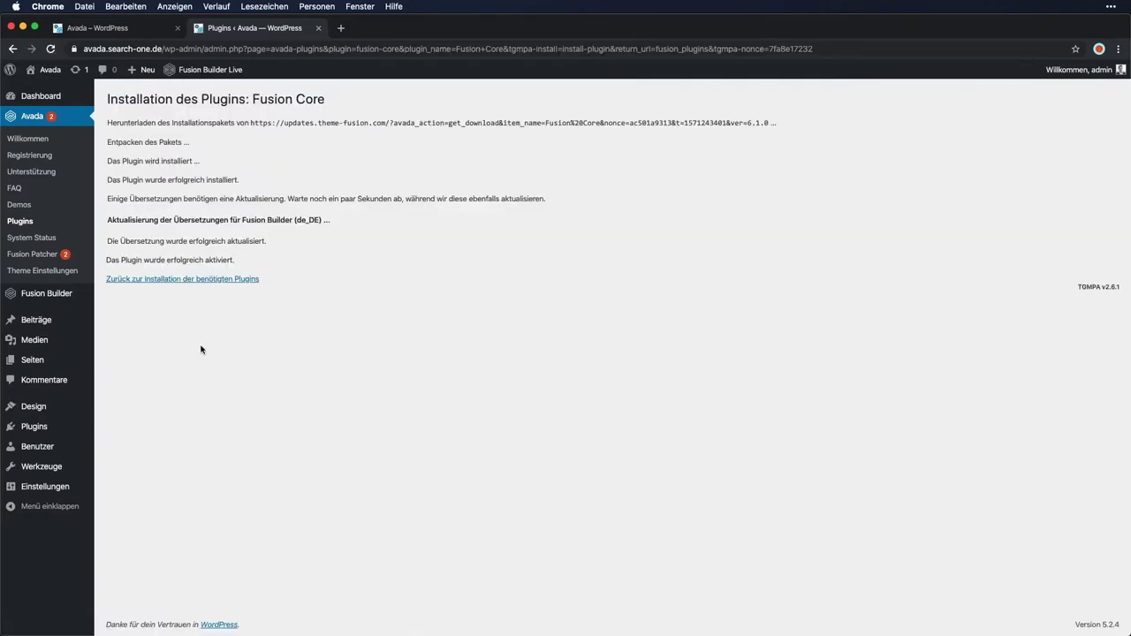
Return to the plugin overview and examine the optional plugins, such as LayerSlider WP, Yoast SEO, bbPress and Contact Form 7
left_click(218, 279)
scroll(910, 365, "down", 5)
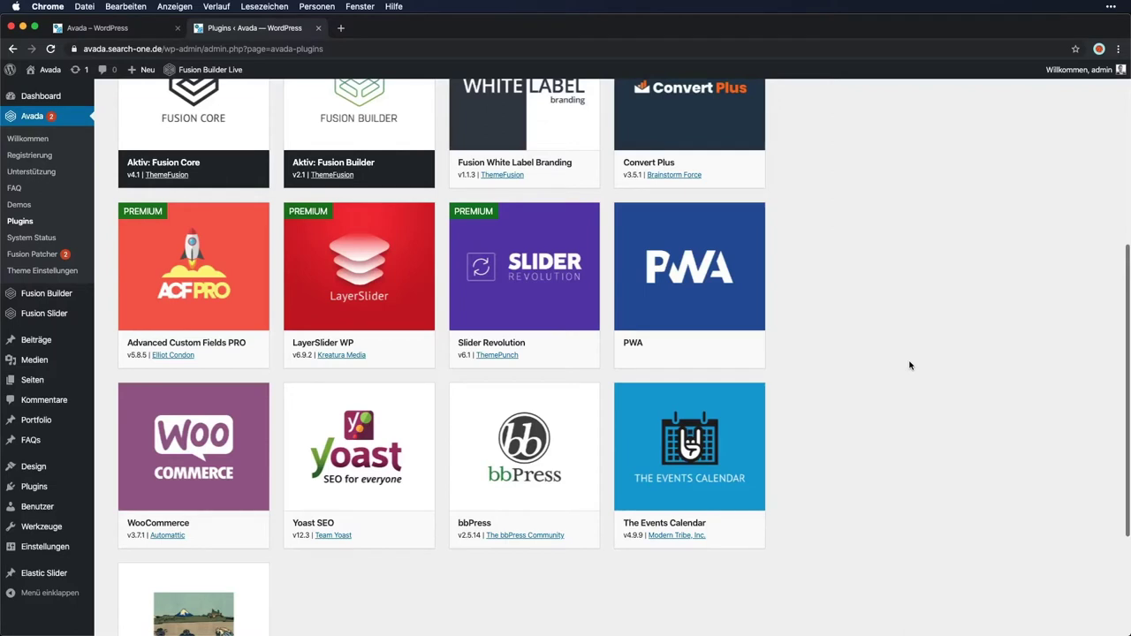
scroll(911, 365, "down", 1)
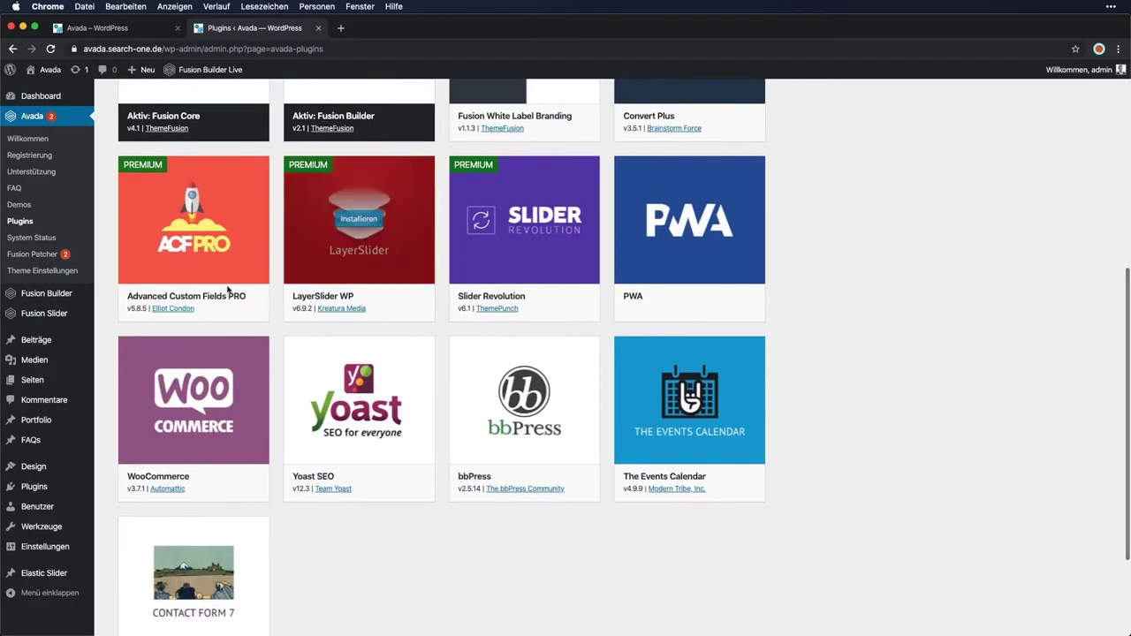
mouse_move(213, 283)
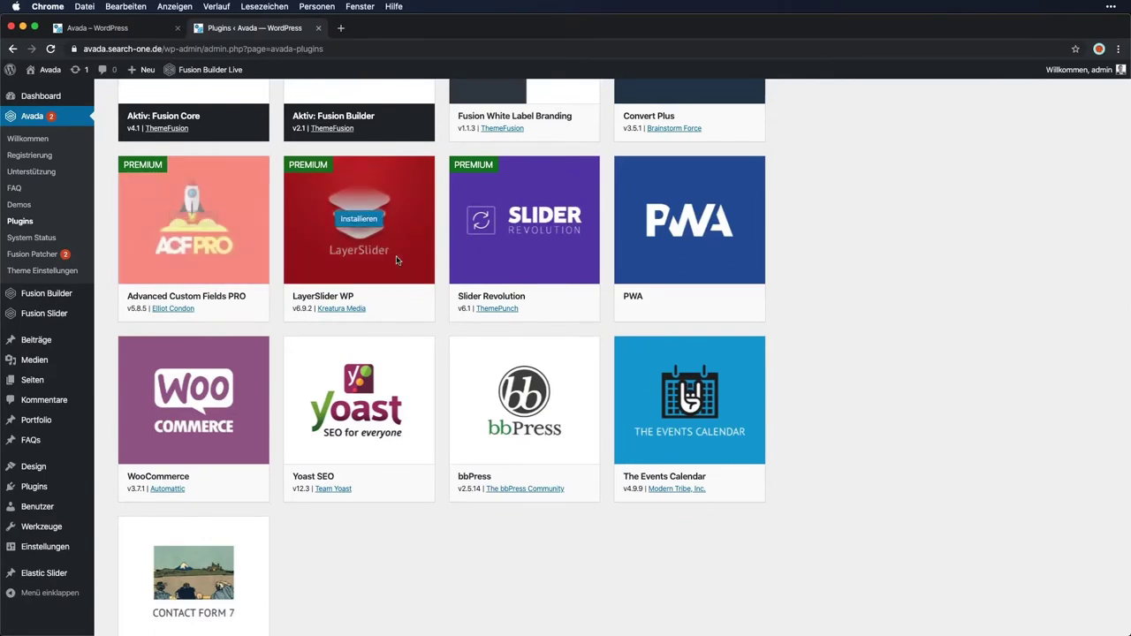
scroll(864, 305, "down", 1)
scroll(863, 305, "down", 1)
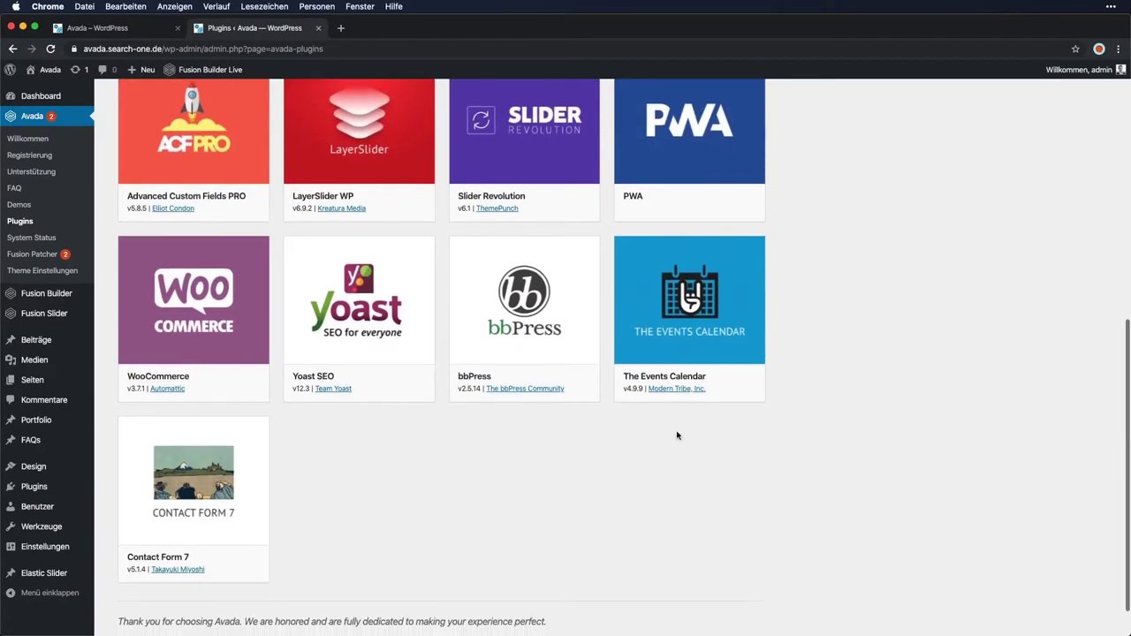
mouse_move(384, 338)
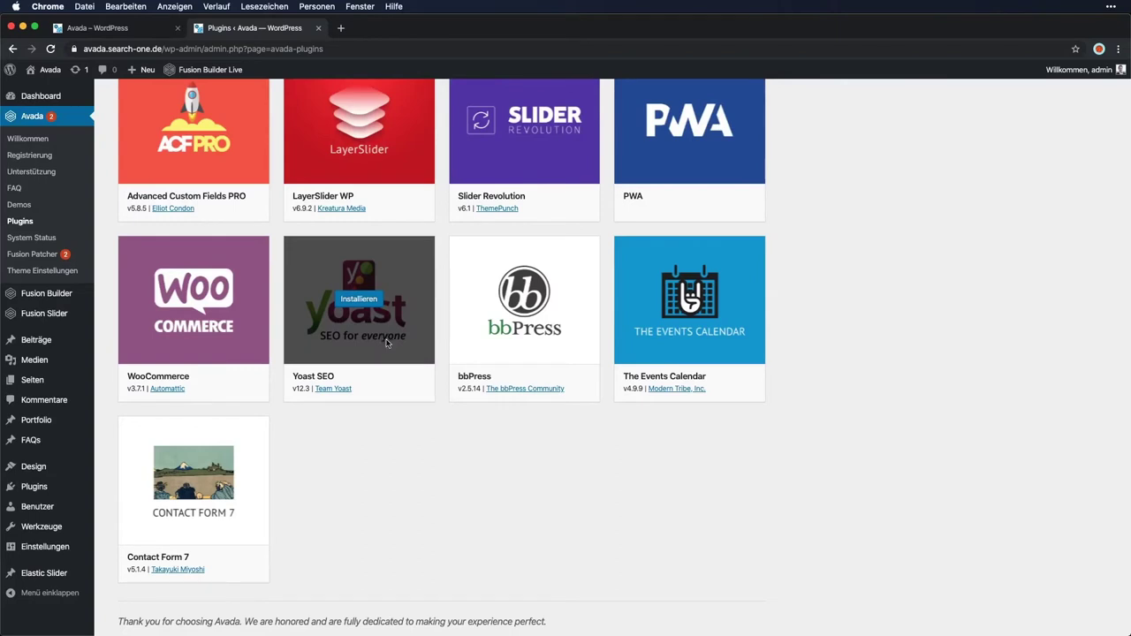
mouse_move(570, 332)
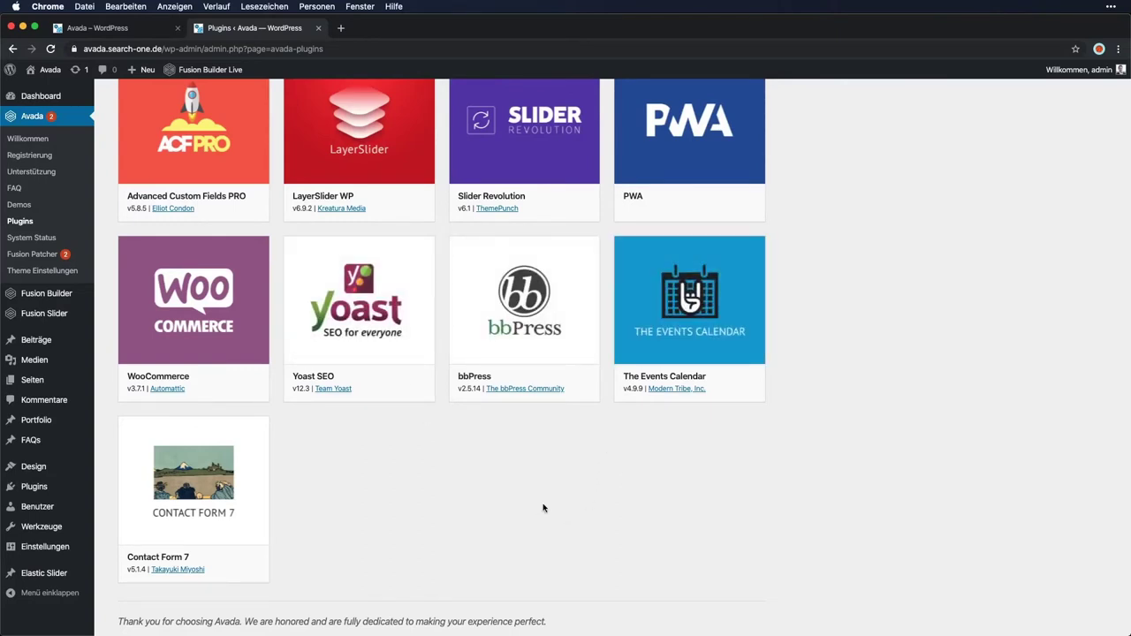
mouse_move(183, 465)
scroll(783, 507, "up", 10)
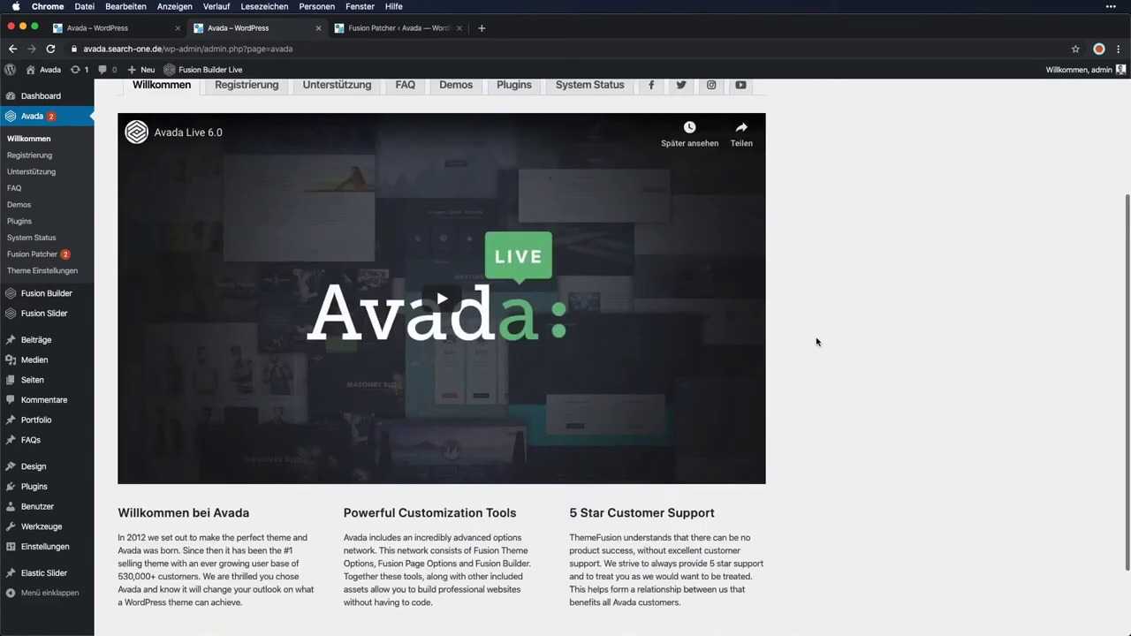
Open Avada's support section (Unterstützung) and review its resources, such as the starter guide, online documentation and community forum
scroll(817, 342, "up", 5)
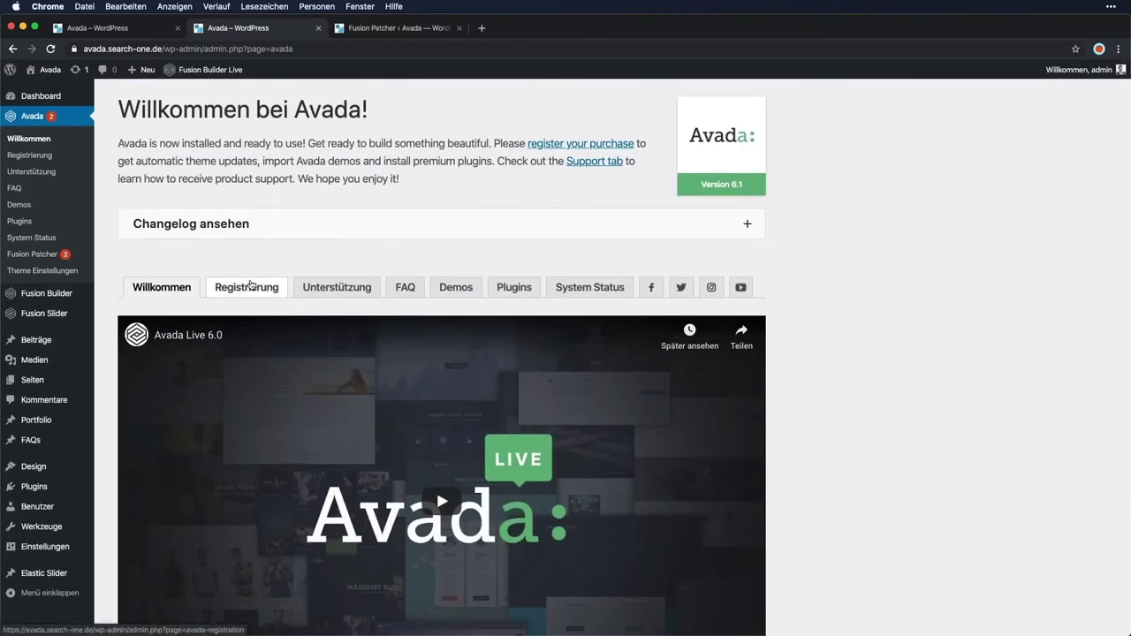
left_click(337, 289)
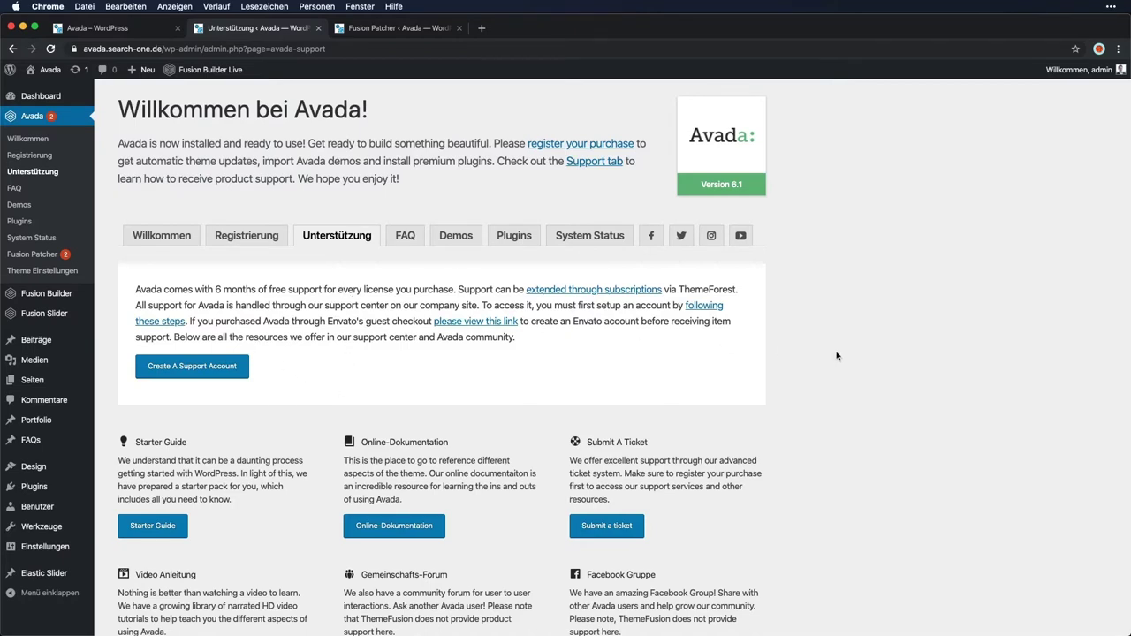
scroll(837, 356, "down", 3)
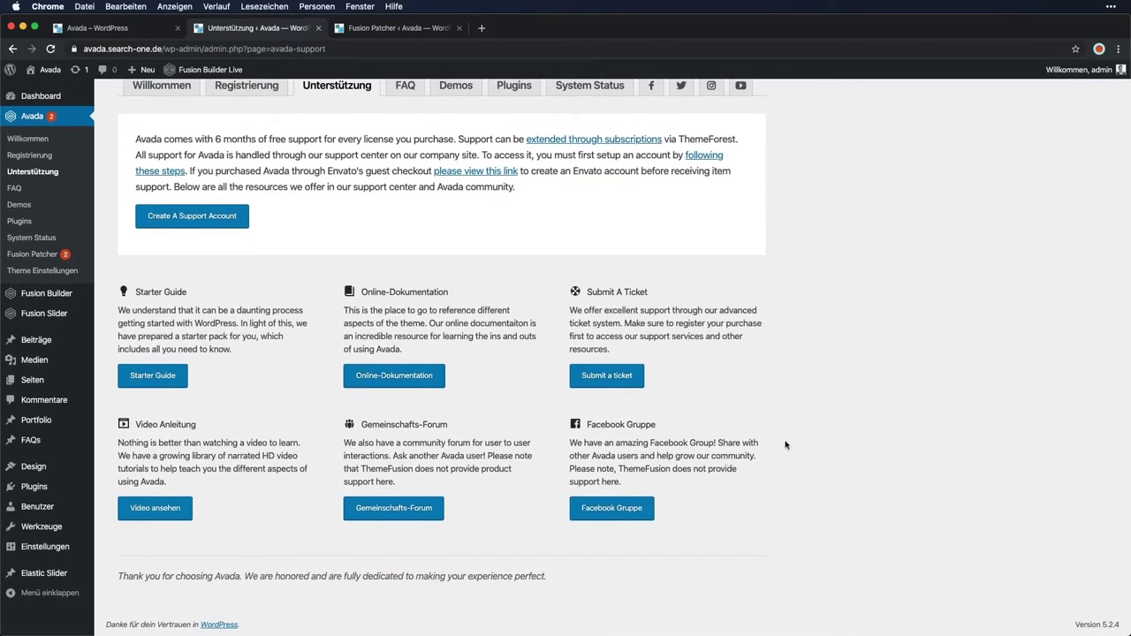
scroll(786, 445, "up", 1)
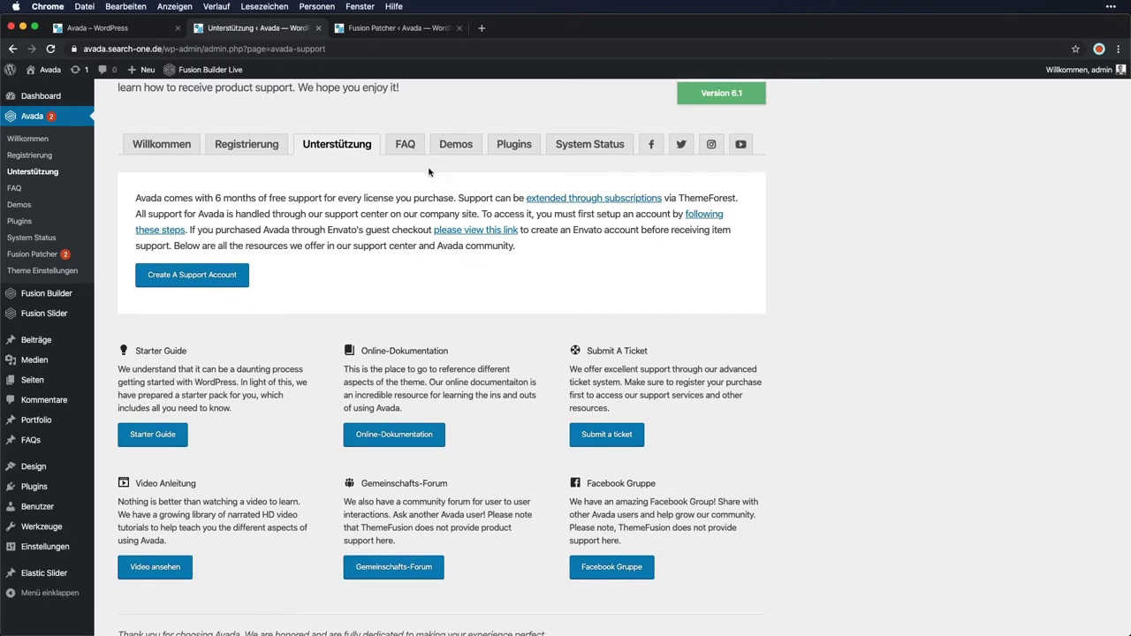
Open Avada's FAQ and expand the question "How Do I Register My Avada Purchase?" to read its answer
left_click(409, 147)
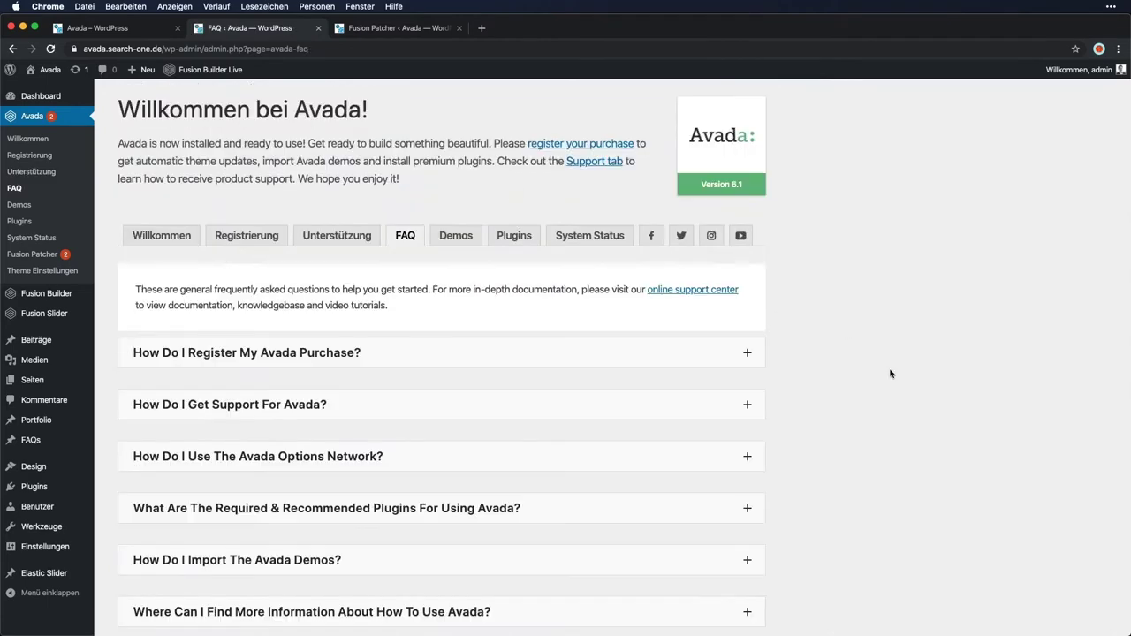
scroll(938, 443, "down", 1)
scroll(939, 443, "down", 2)
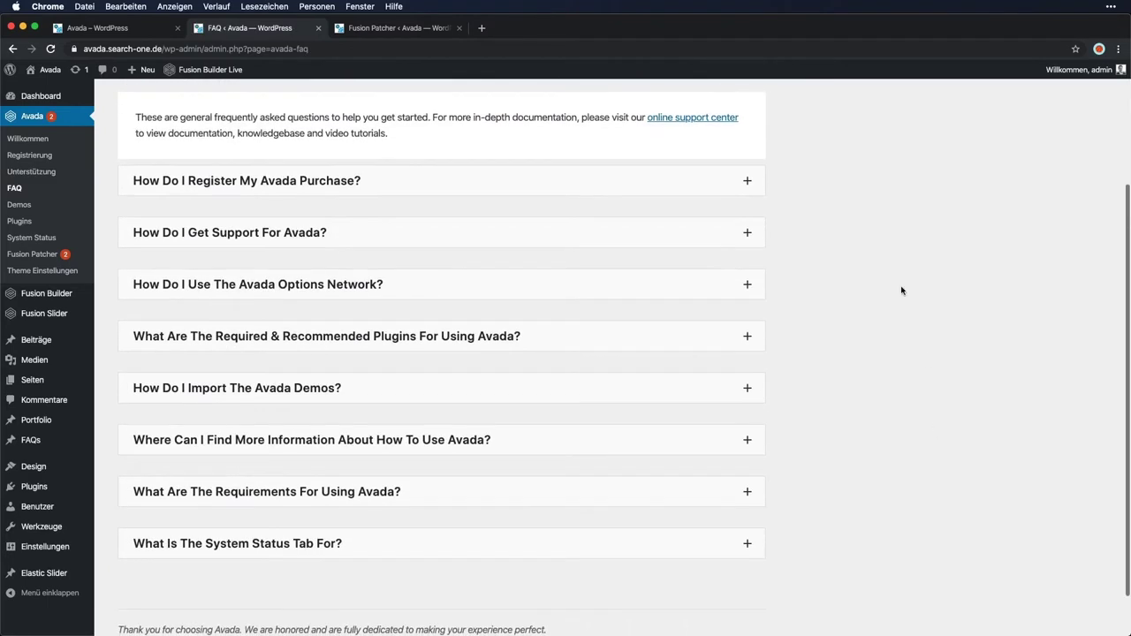
left_click(748, 182)
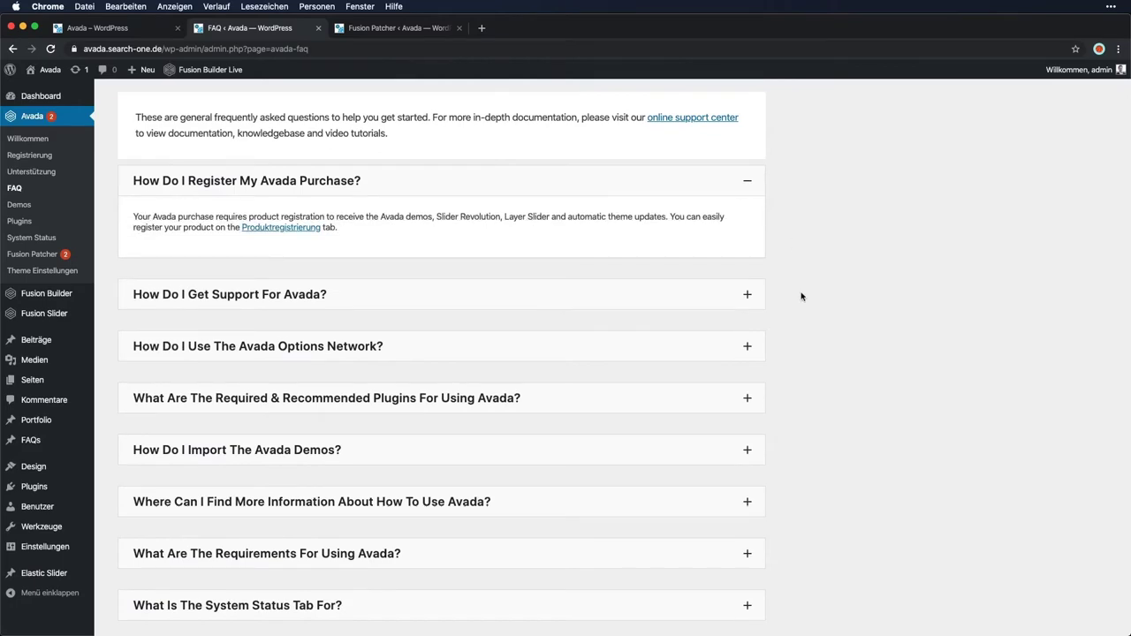
scroll(801, 296, "up", 2)
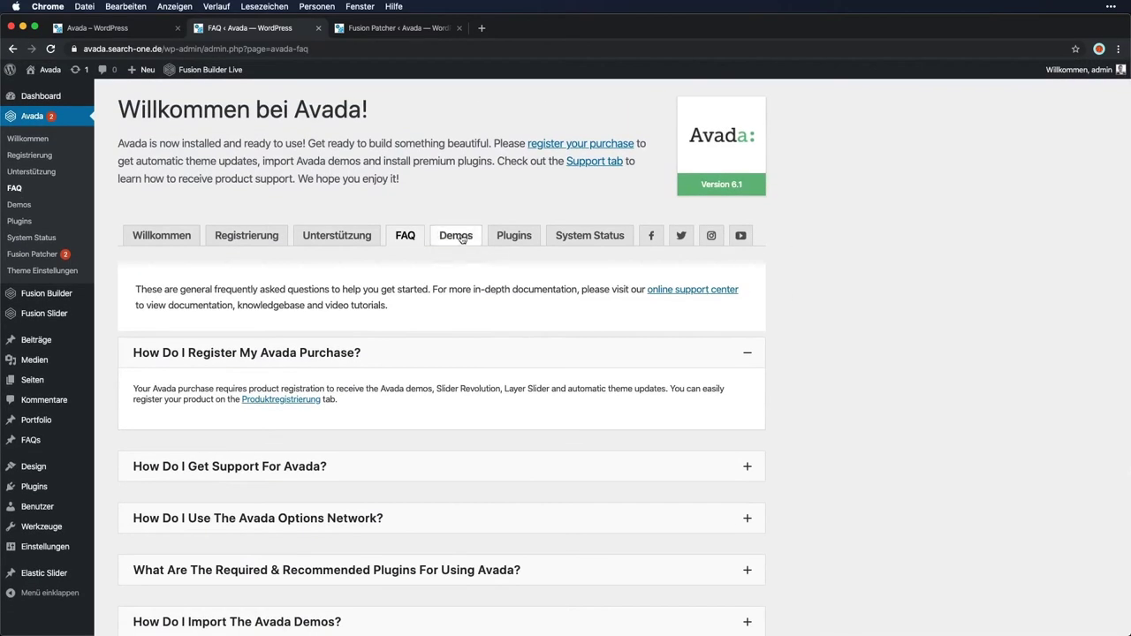
Browse Avada's demo library and open the import options of the Veterinarian demo
left_click(461, 237)
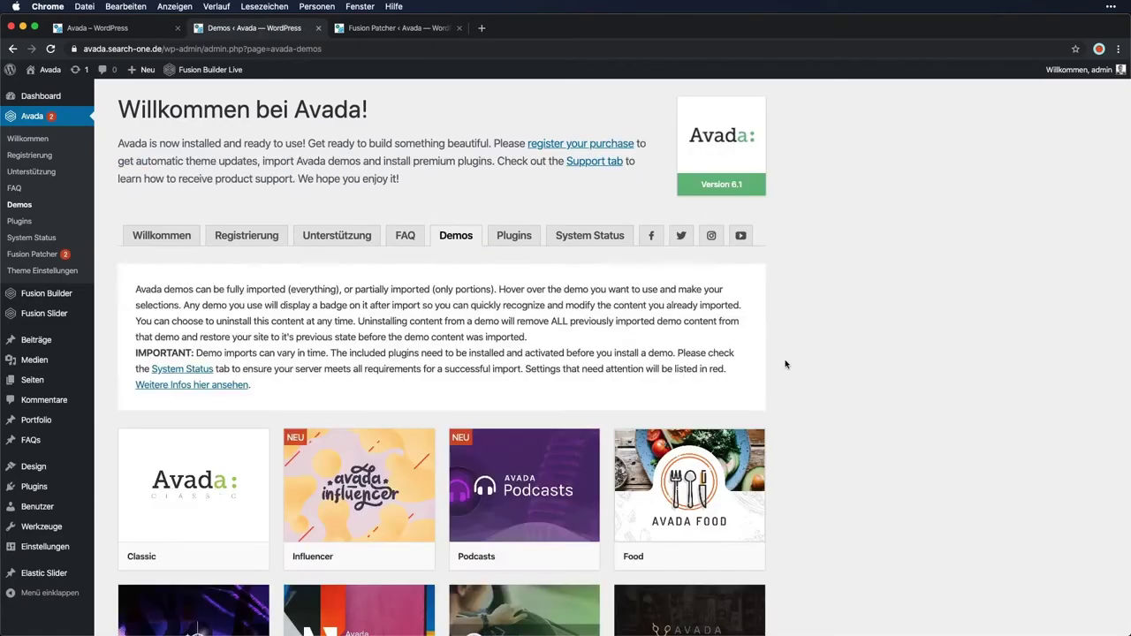
scroll(785, 293, "down", 4)
scroll(785, 364, "down", 10)
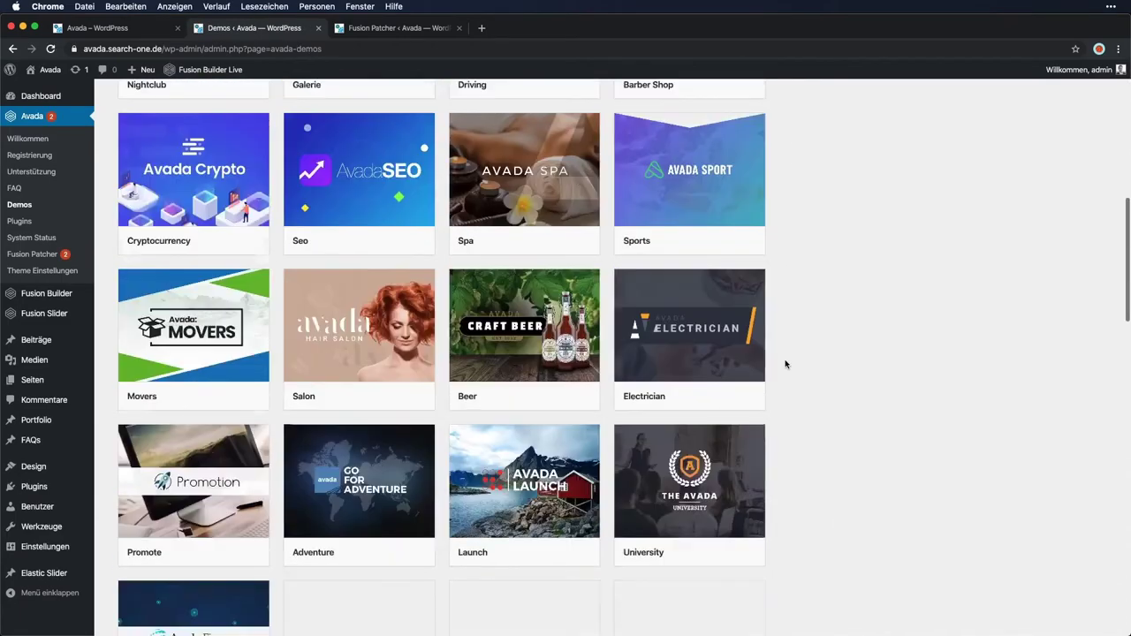
scroll(786, 364, "down", 6)
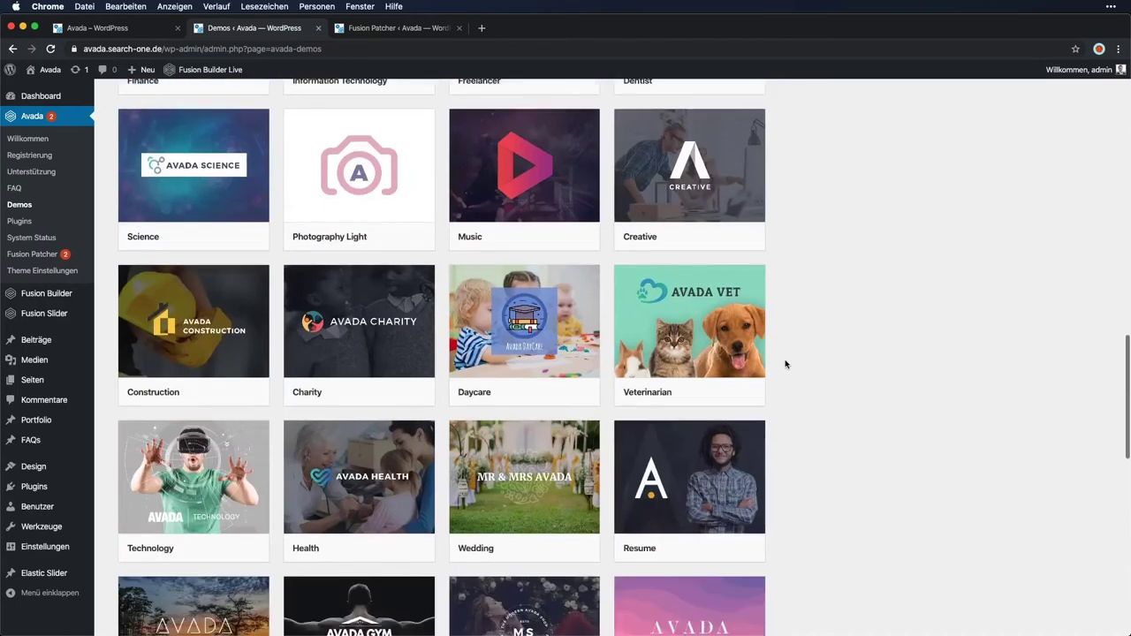
scroll(786, 364, "down", 1)
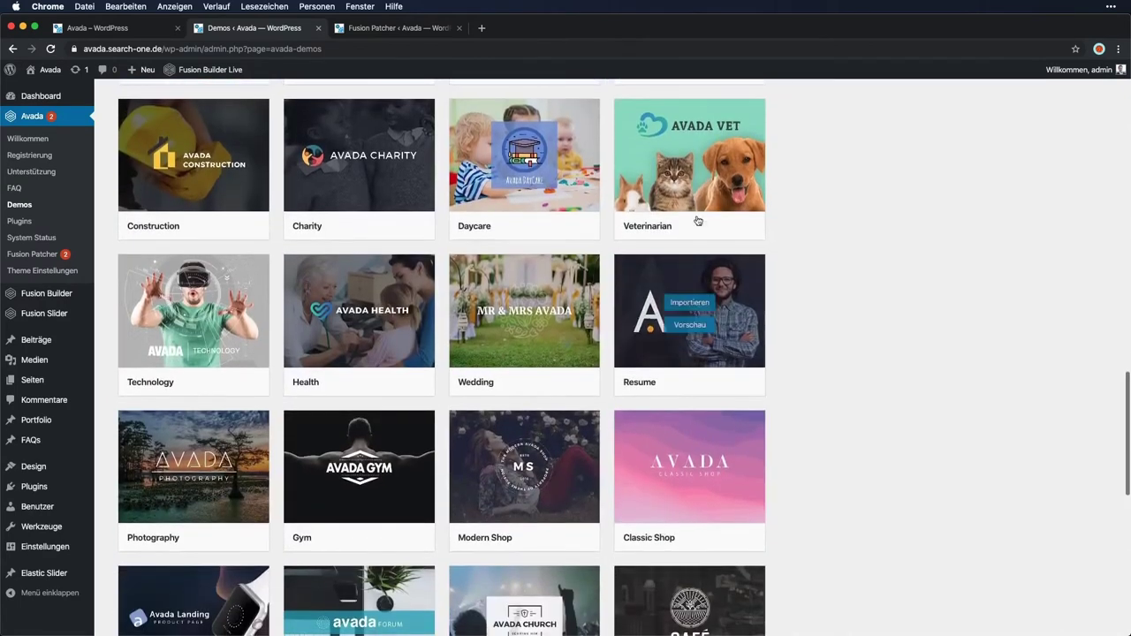
mouse_move(698, 145)
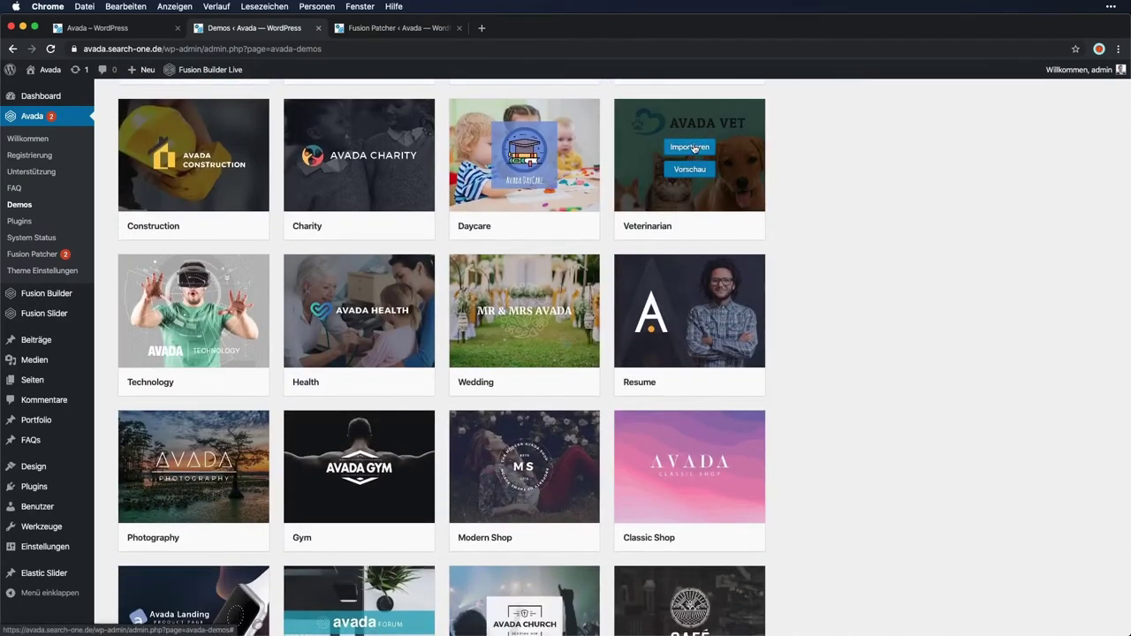
left_click(694, 148)
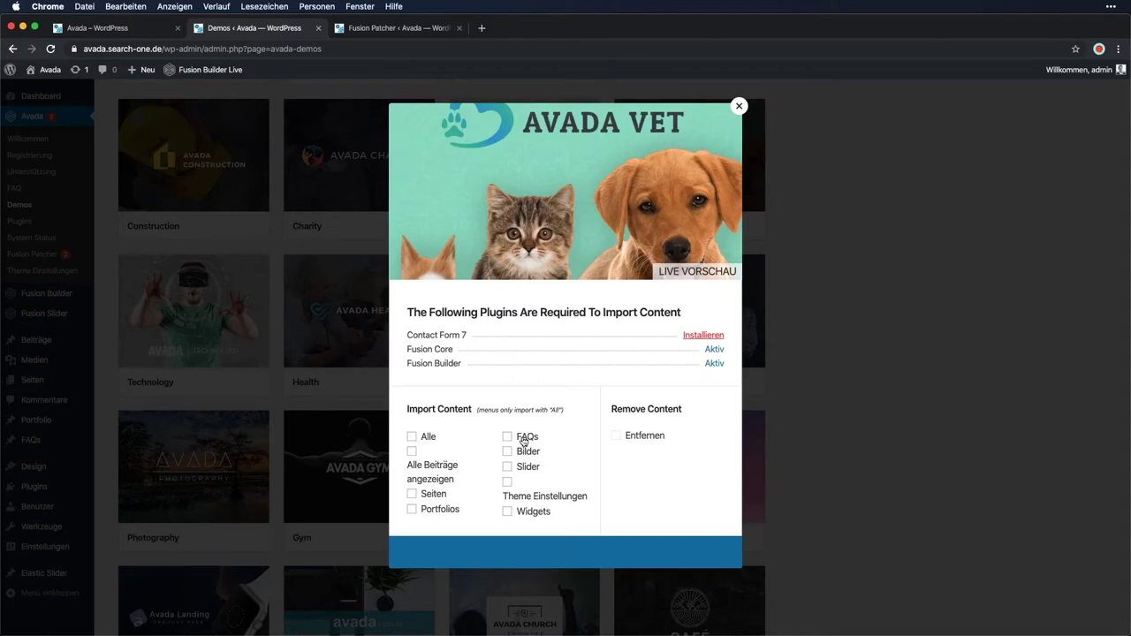
Import all content of the Veterinarian demo, accepting the replacement of the current theme options and widgets
left_click(412, 438)
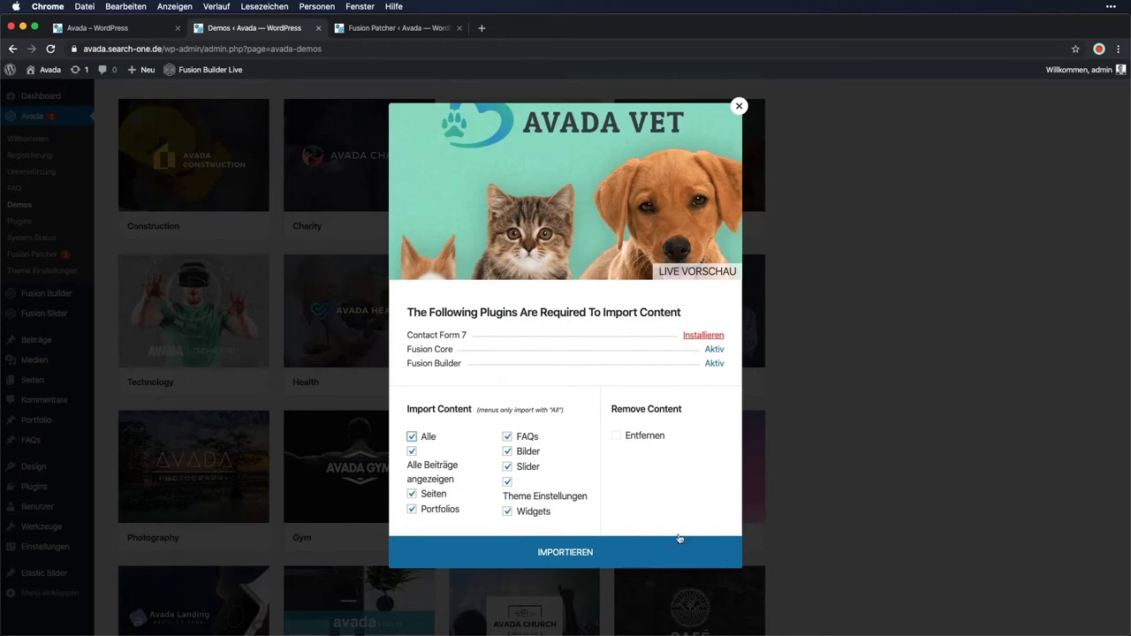
left_click(570, 552)
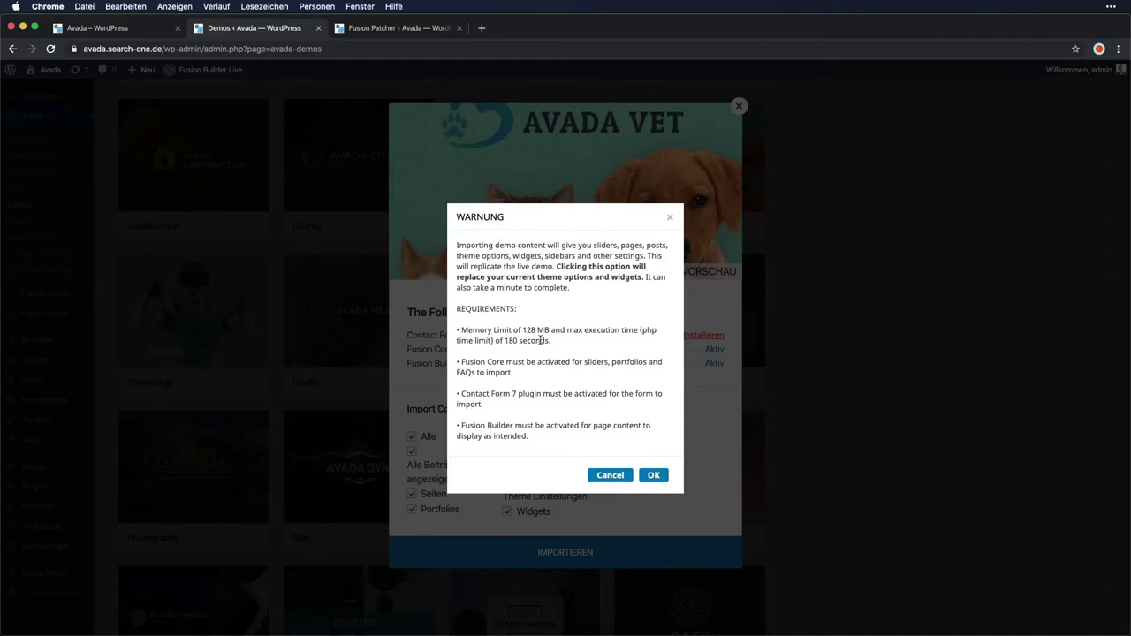
left_click(654, 476)
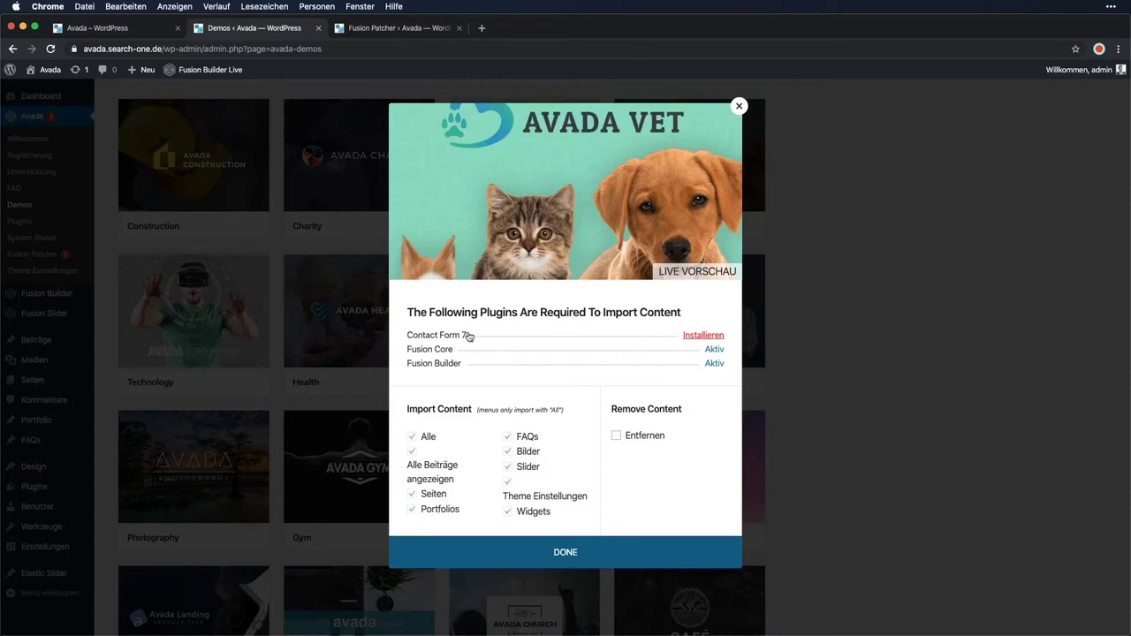
left_click(575, 551)
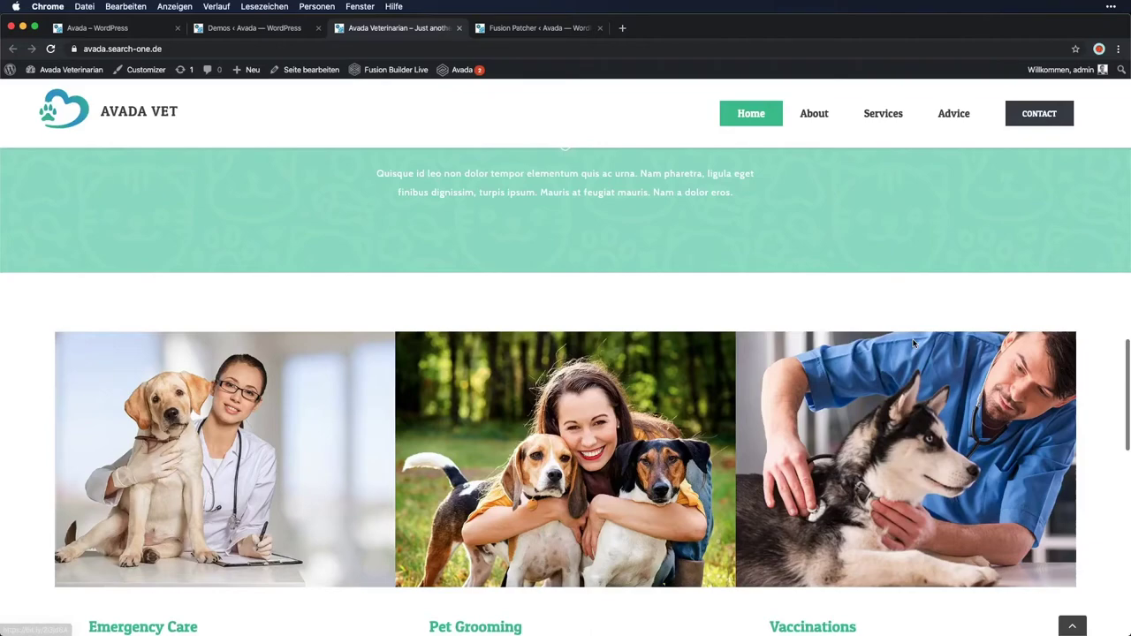
Examine the imported Avada Vet homepage from the service sections to the footer, and reload the page
scroll(915, 344, "down", 5)
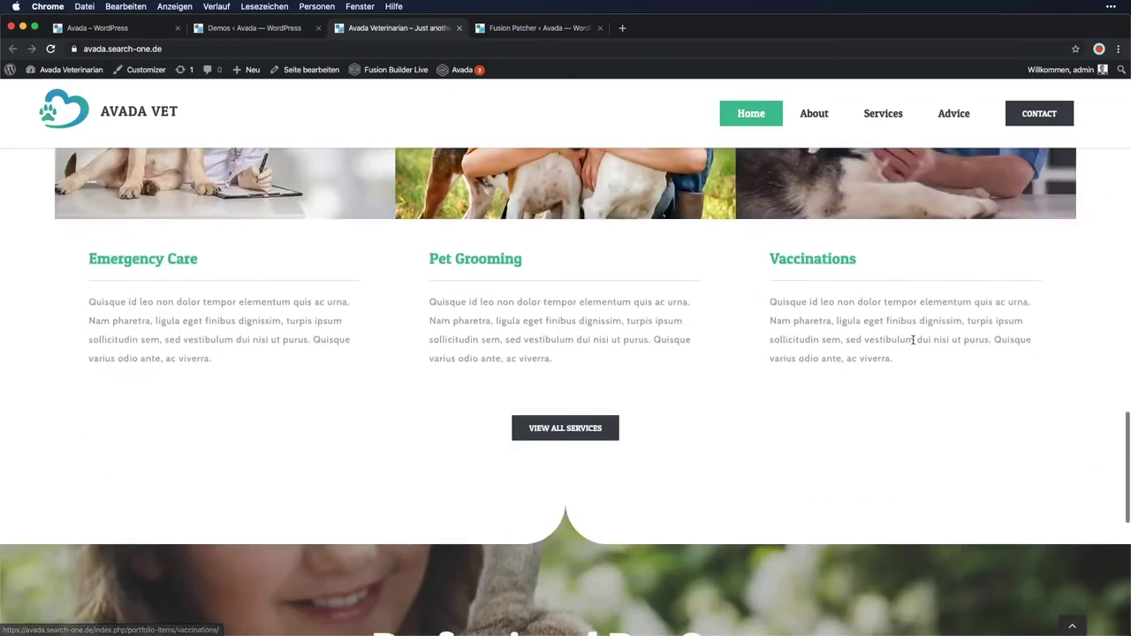
scroll(915, 344, "up", 4)
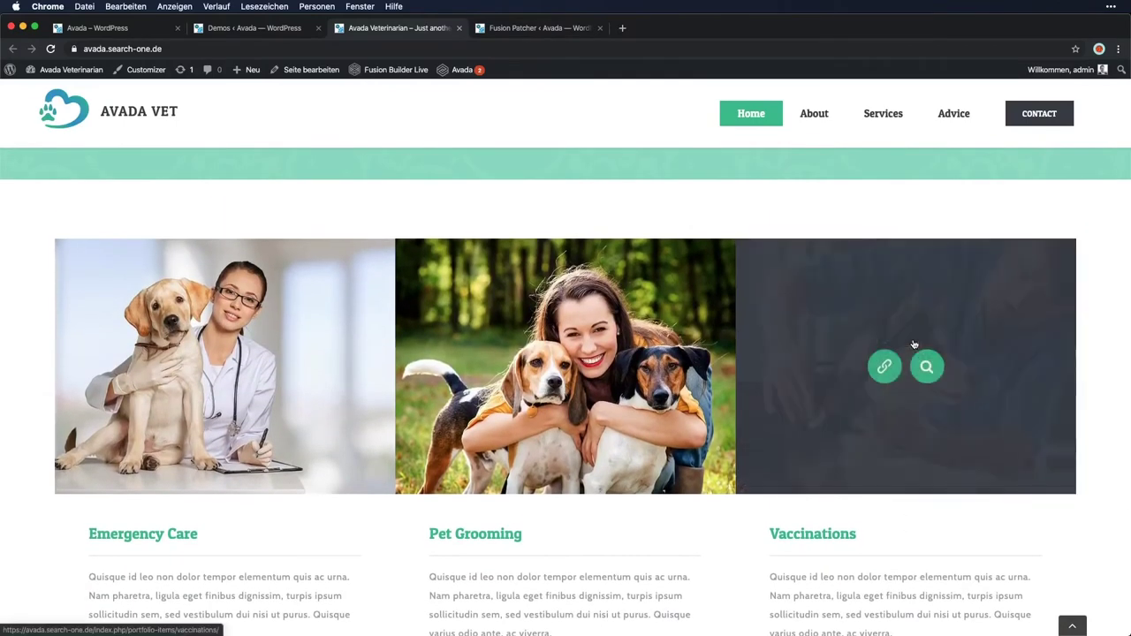
scroll(859, 227, "up", 1)
scroll(860, 227, "up", 2)
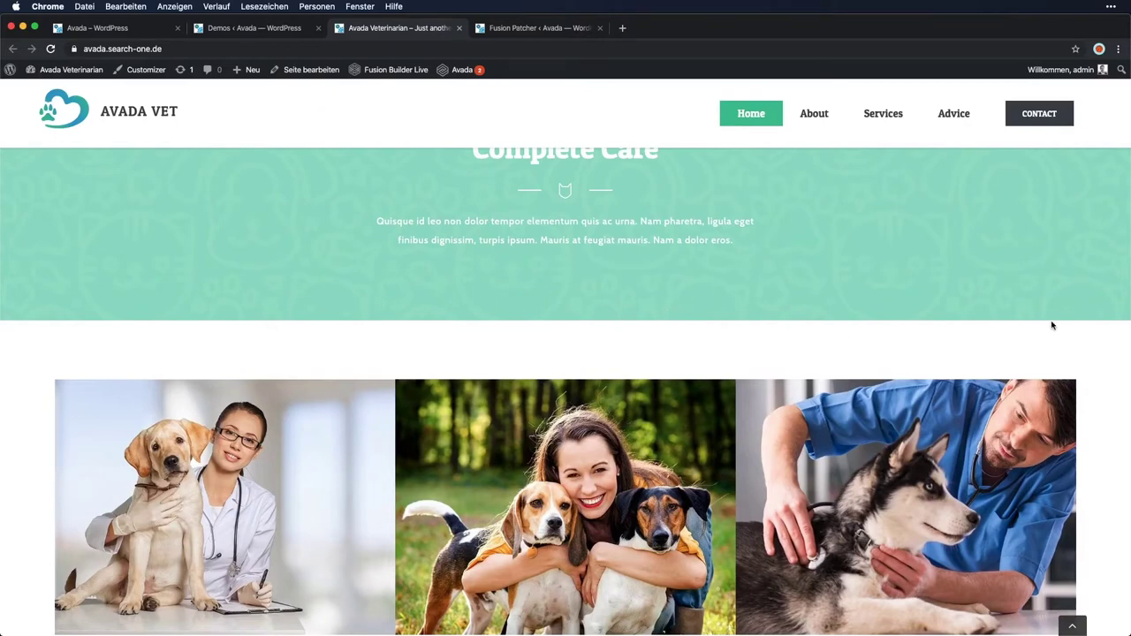
scroll(1088, 387, "down", 4)
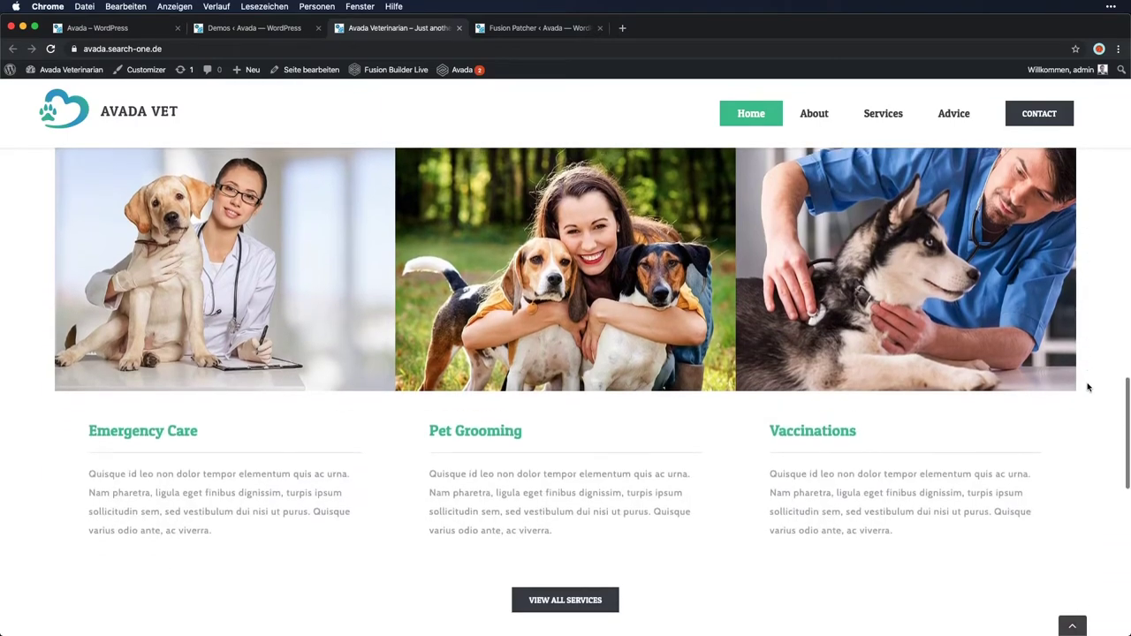
scroll(370, 476, "down", 3)
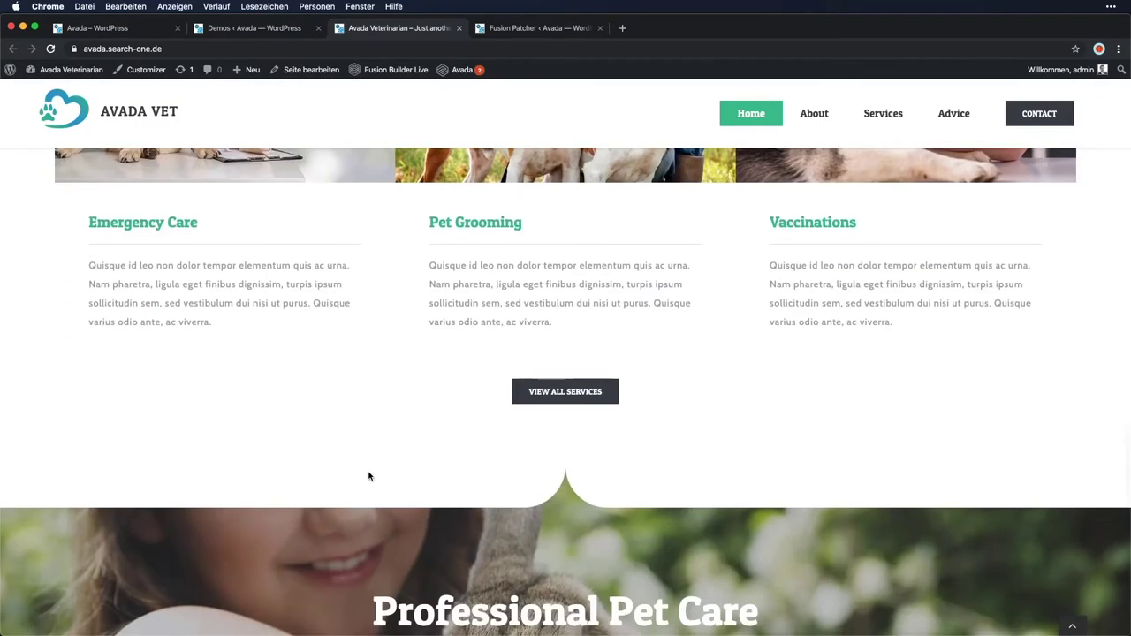
scroll(370, 476, "down", 2)
scroll(370, 476, "down", 1)
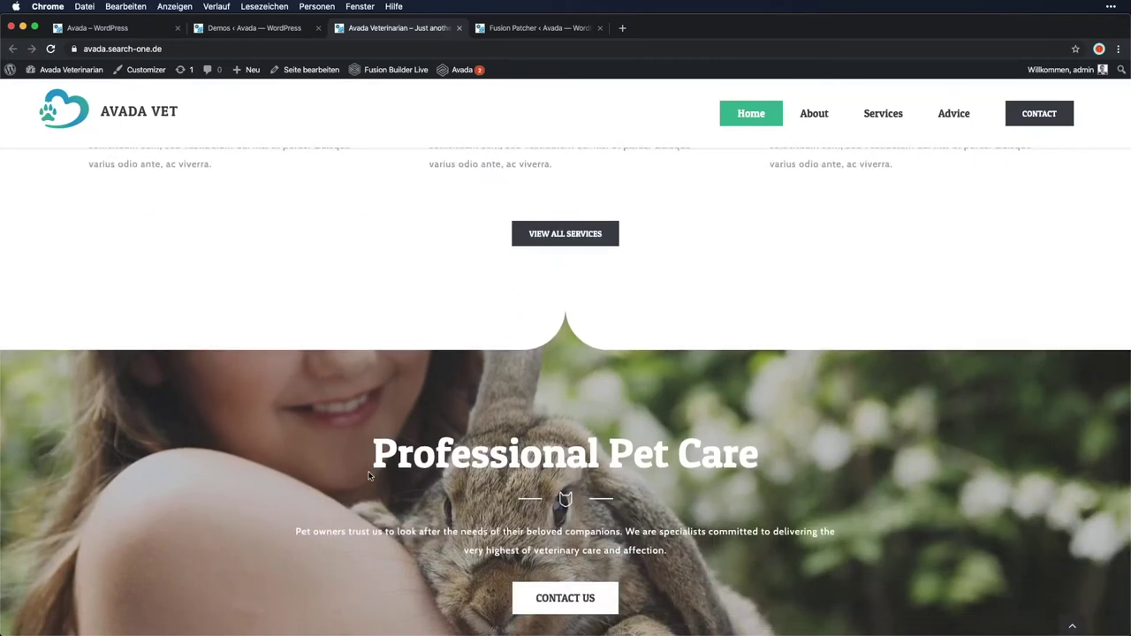
scroll(369, 476, "down", 5)
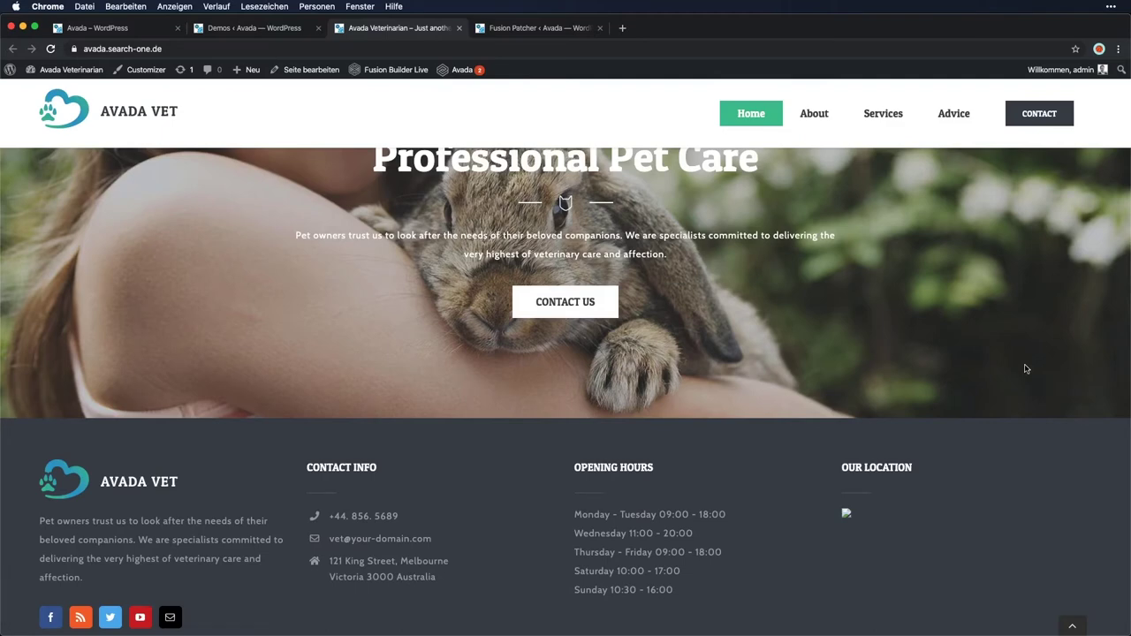
key("super+r")
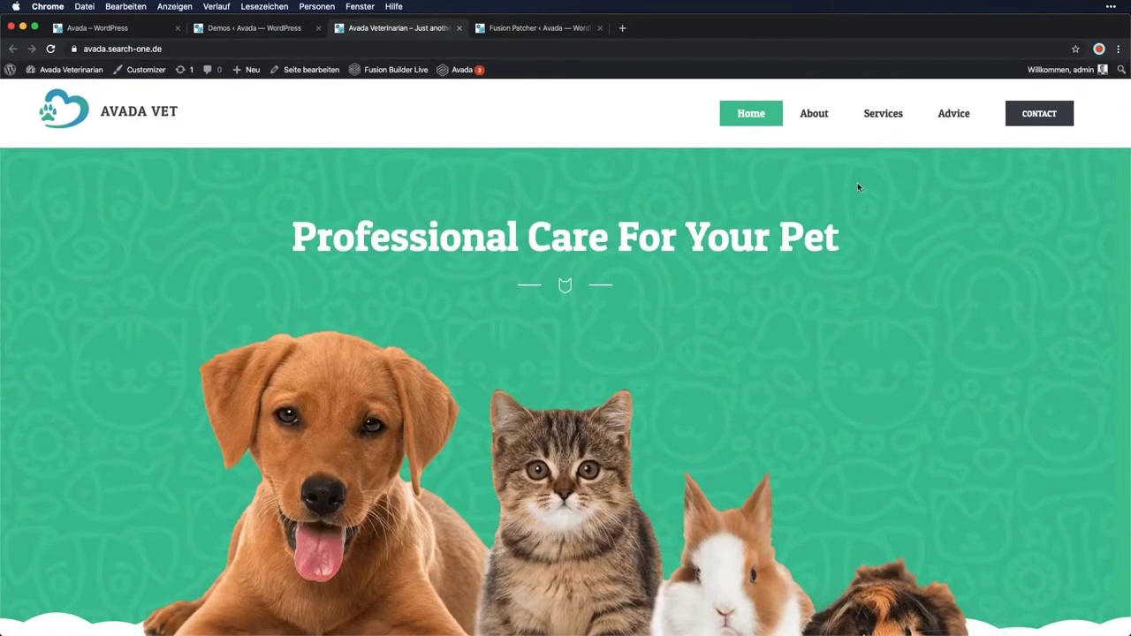
Look through the Avada Vet site's About page, follow its Contact Us link and return to the About page
left_click(824, 124)
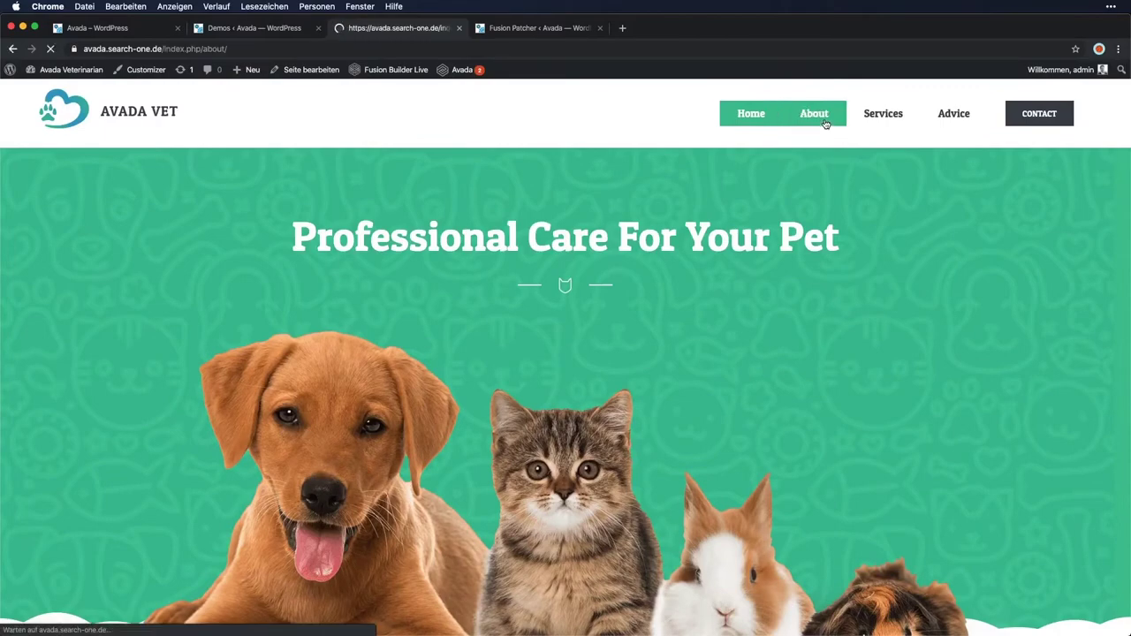
scroll(796, 296, "down", 12)
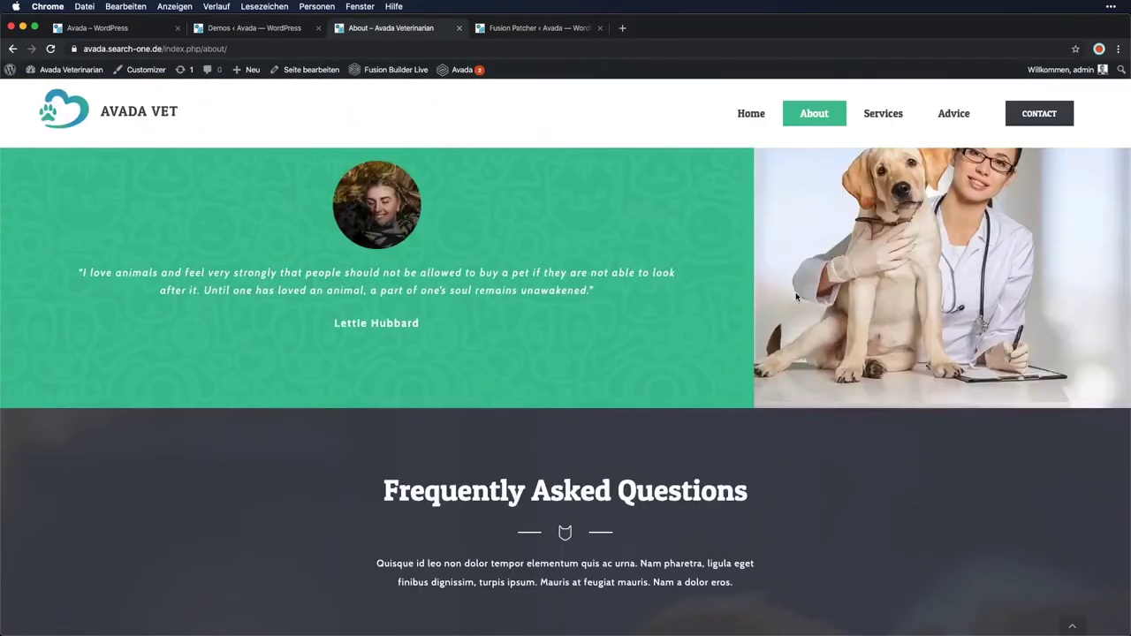
scroll(796, 296, "down", 6)
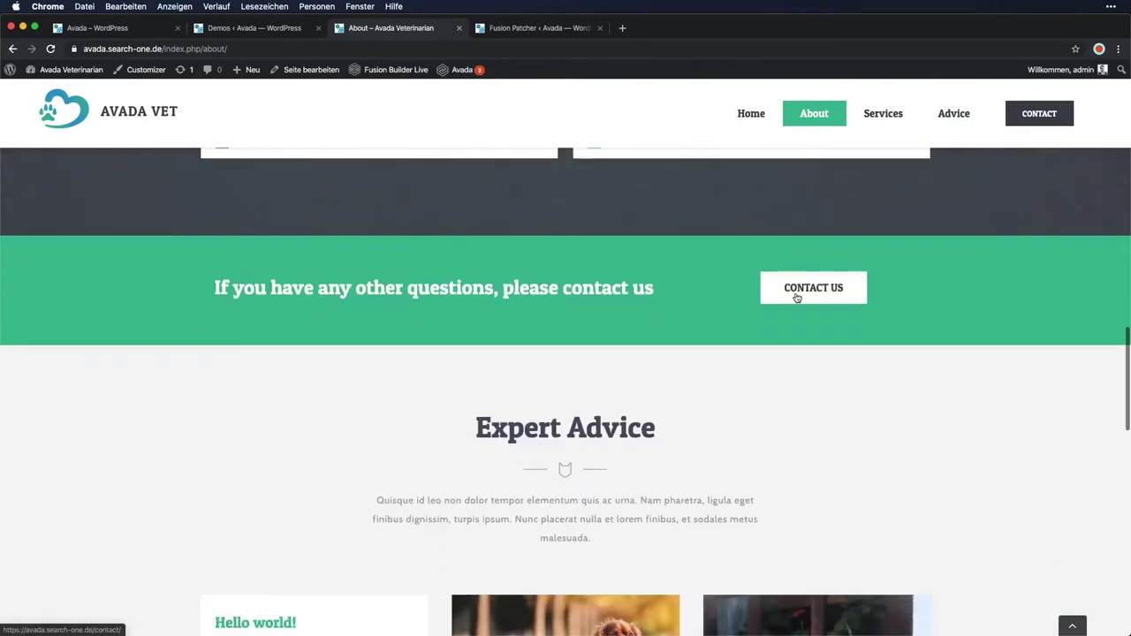
scroll(796, 298, "down", 4)
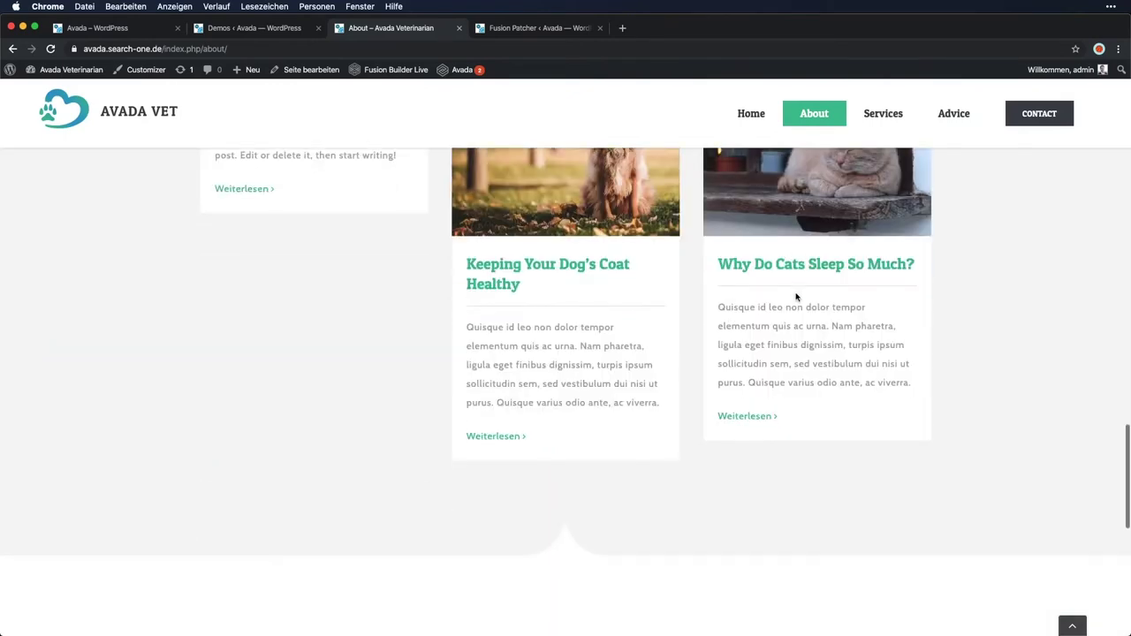
scroll(796, 298, "up", 2)
scroll(798, 298, "up", 8)
scroll(798, 298, "down", 3)
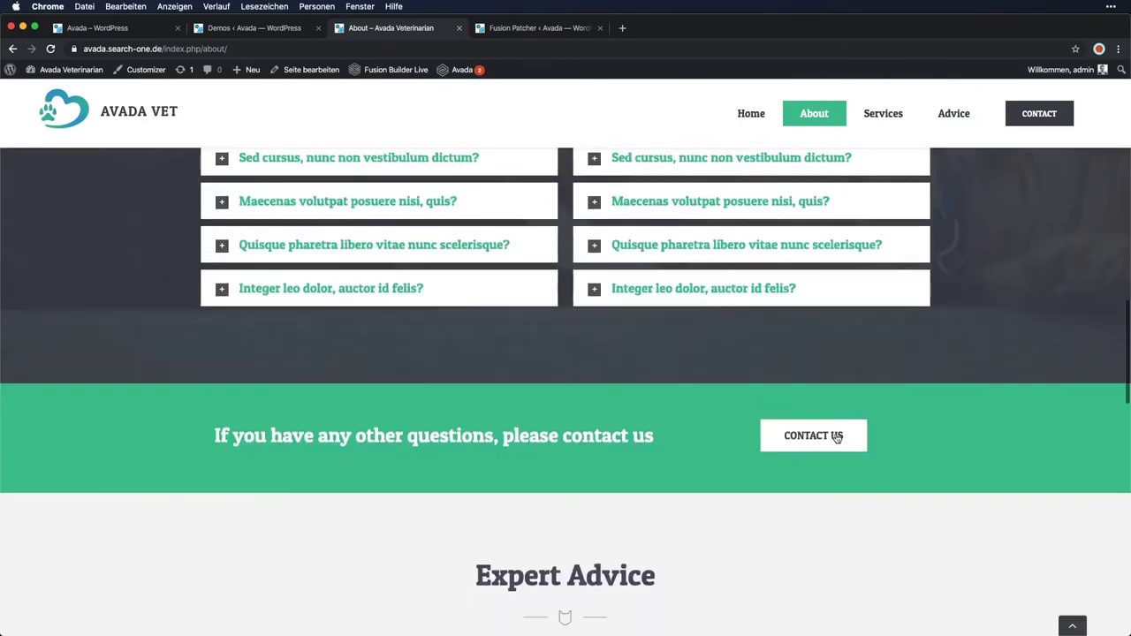
left_click(817, 446)
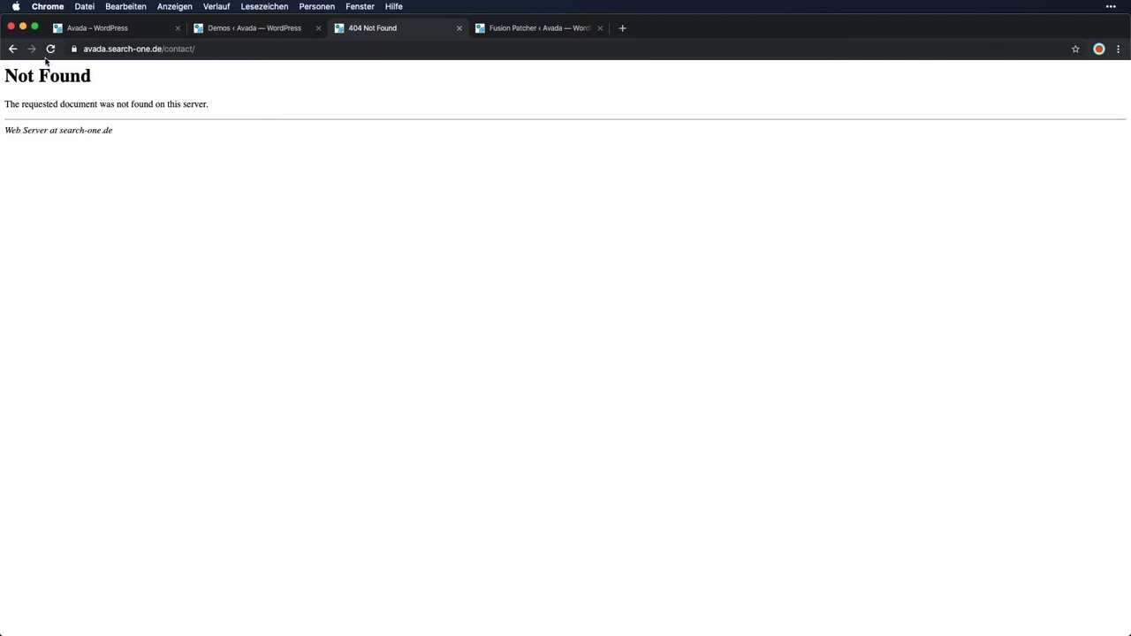
left_click(12, 49)
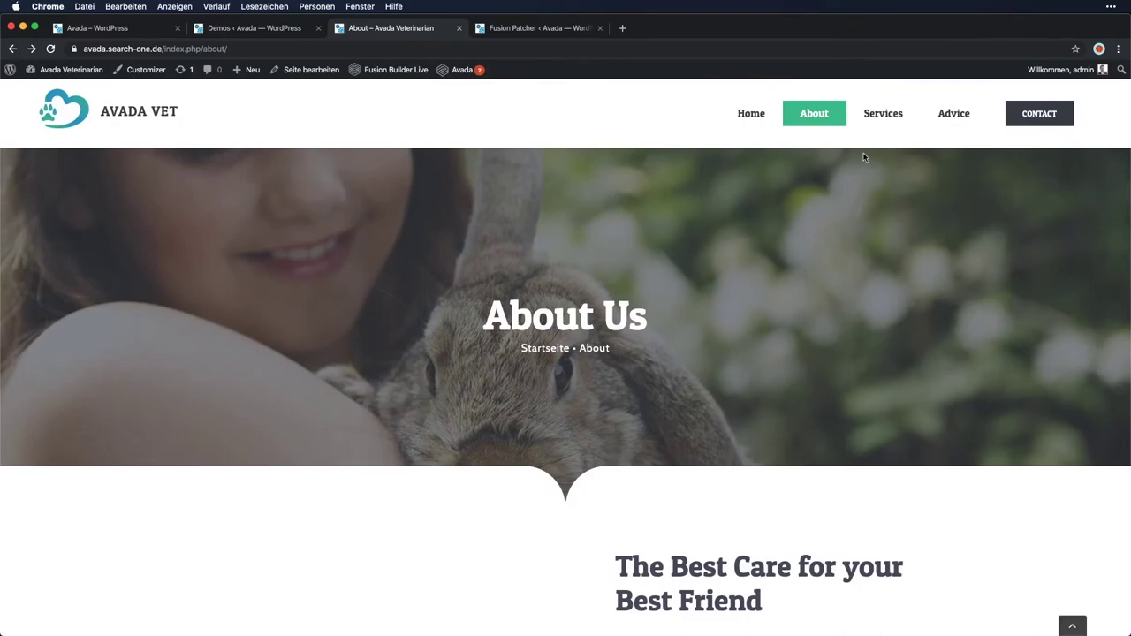
Open the Avada Vet site's Services page and look through its content
left_click(893, 122)
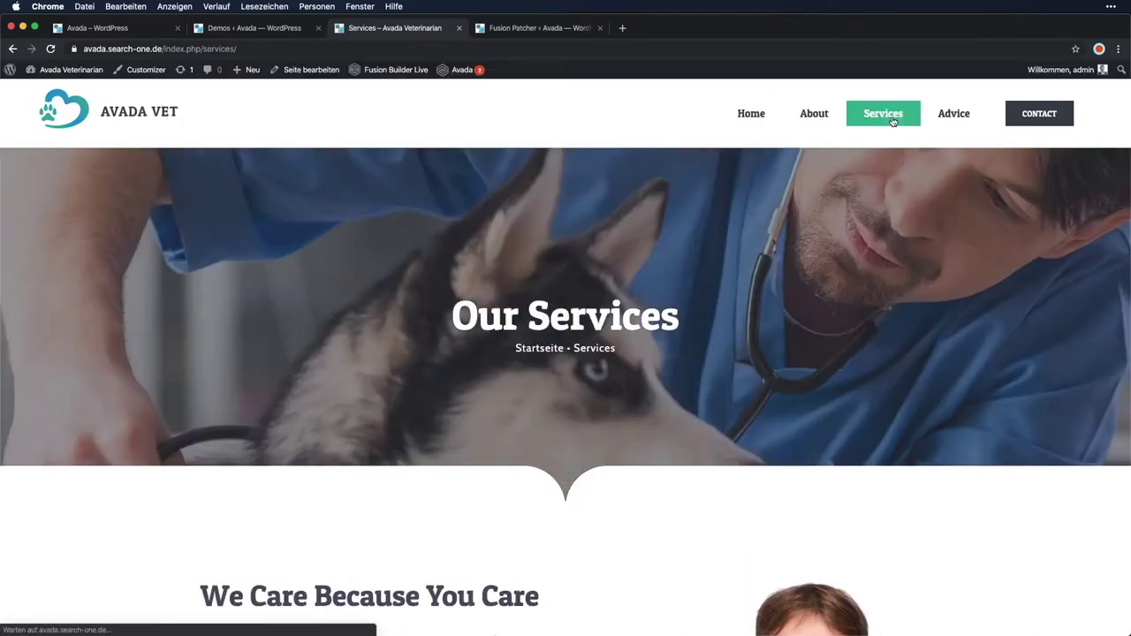
scroll(778, 344, "down", 5)
scroll(778, 344, "down", 7)
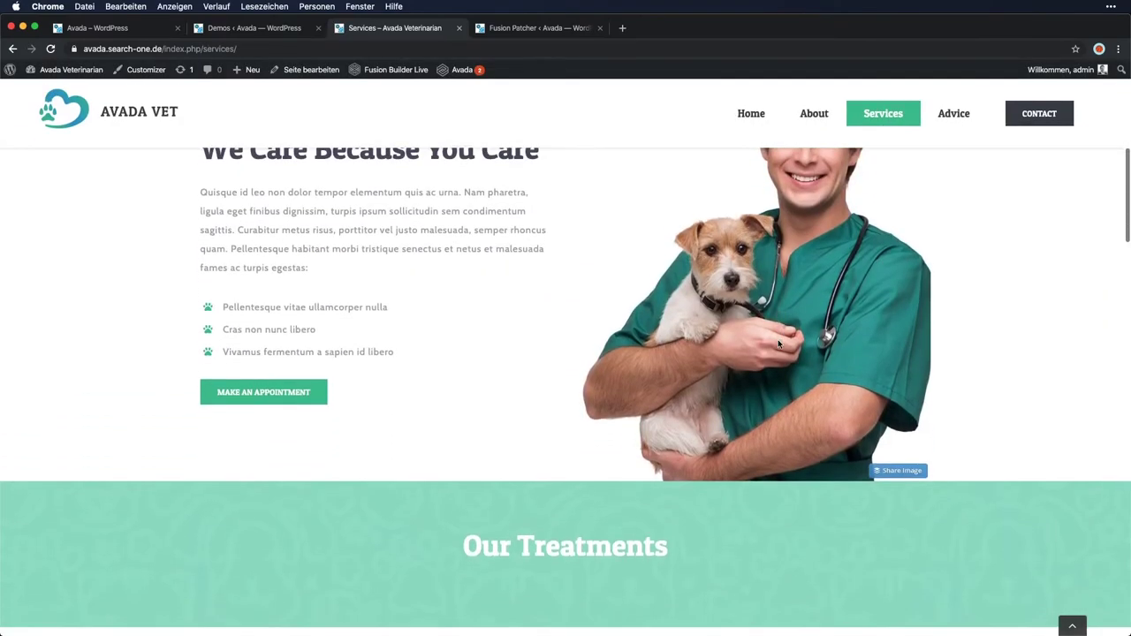
Look through the Services page's treatments, frequently asked questions and testimonials
scroll(779, 344, "down", 3)
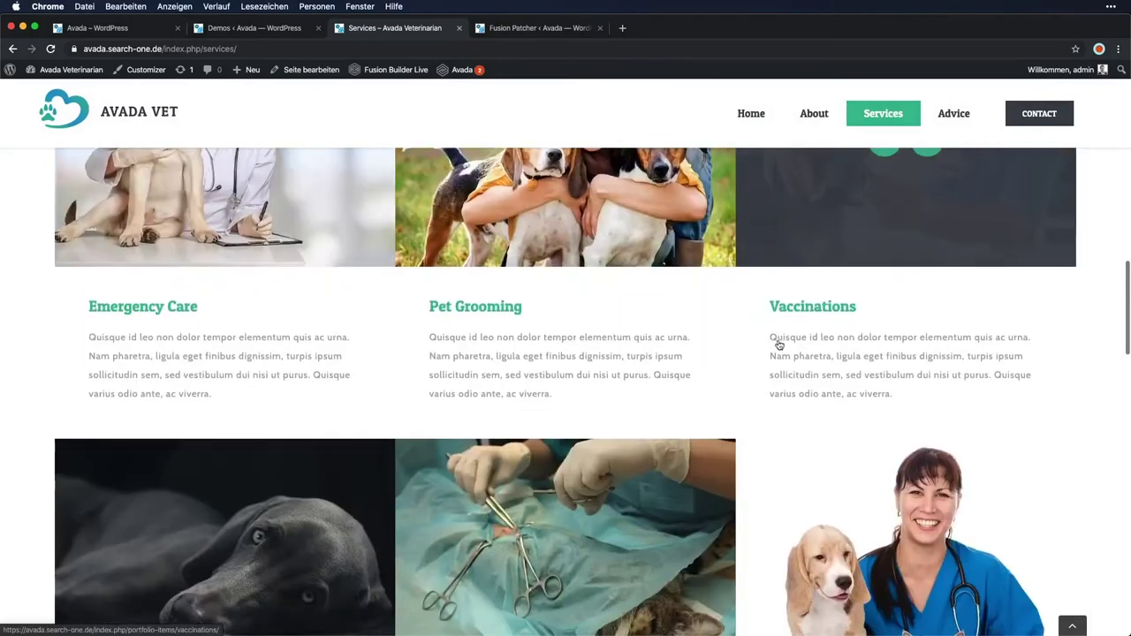
scroll(779, 344, "down", 5)
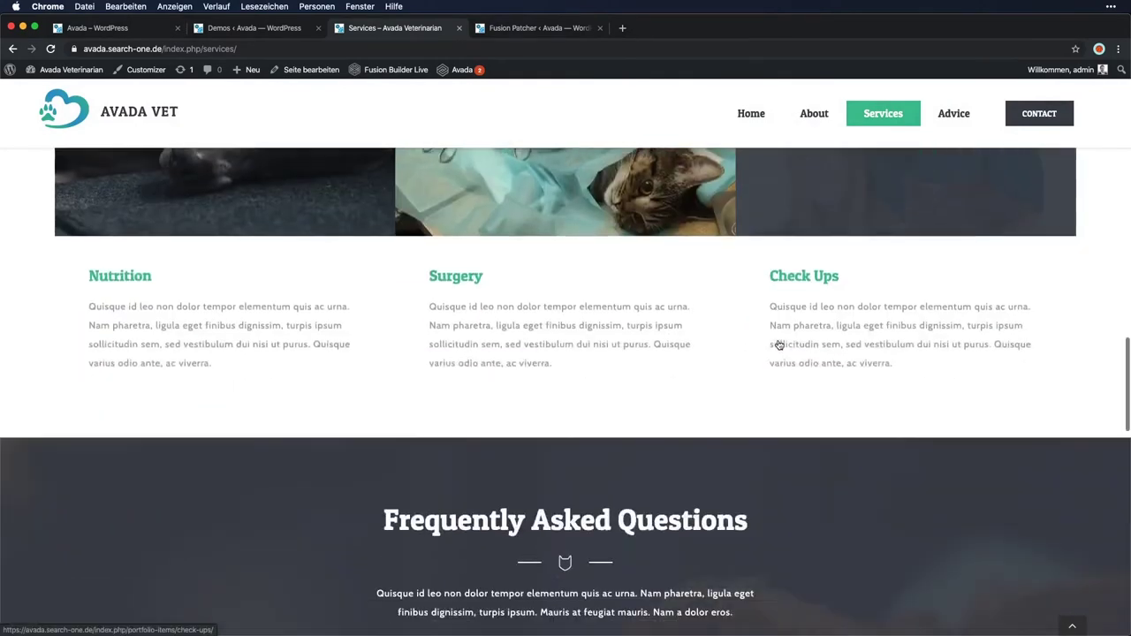
scroll(779, 344, "down", 5)
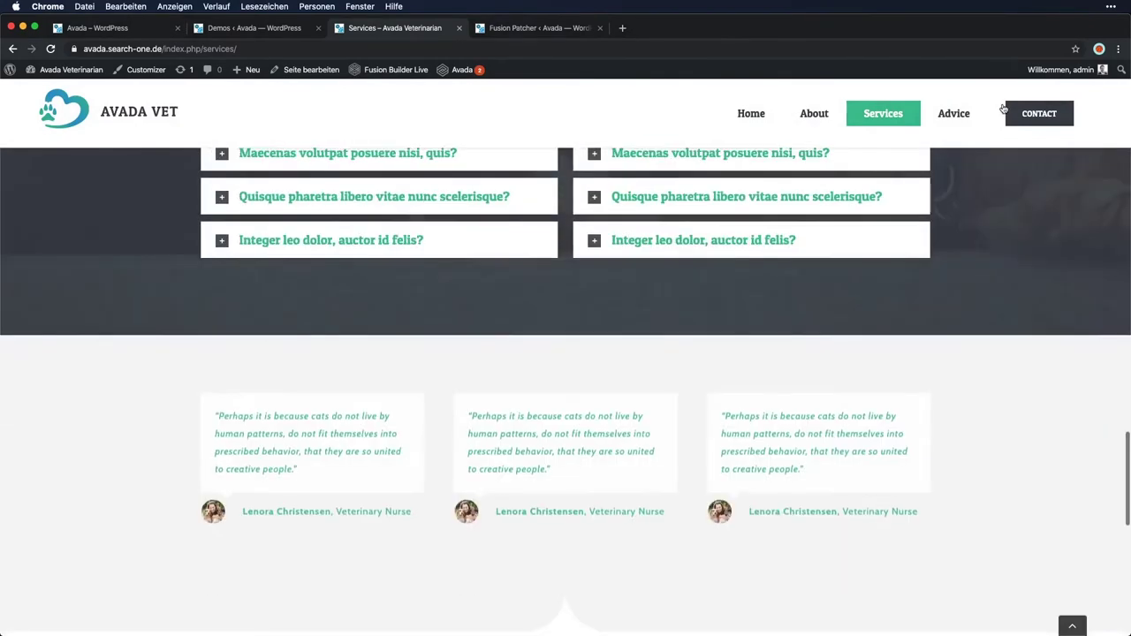
Open the Avada Vet site's Advice page and look through its blog posts
left_click(944, 129)
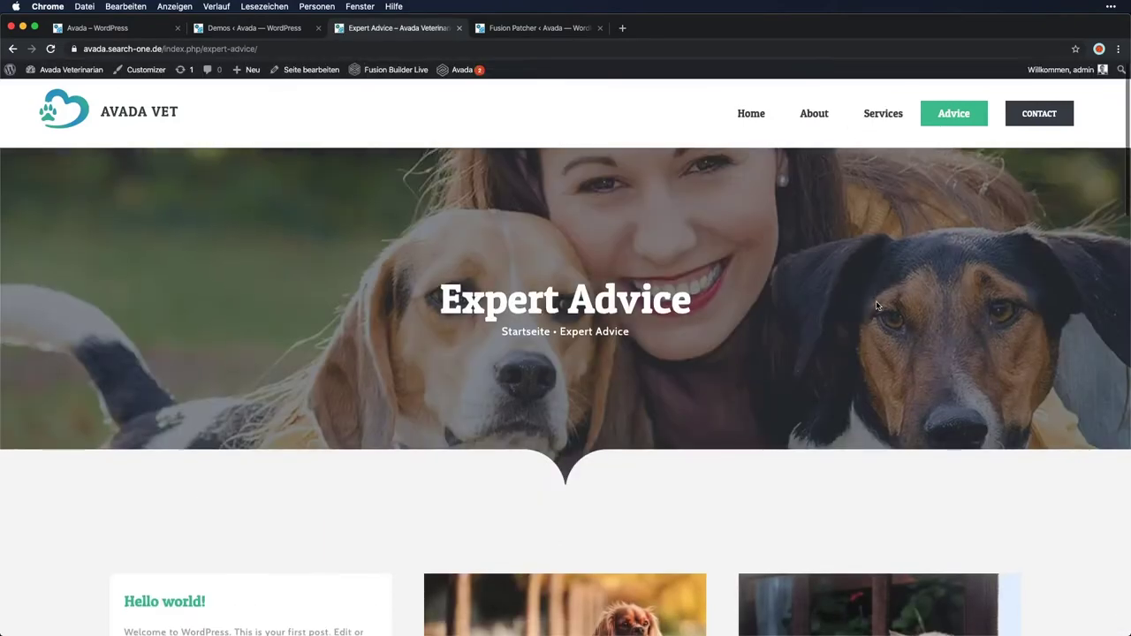
scroll(876, 303, "down", 5)
scroll(878, 306, "down", 2)
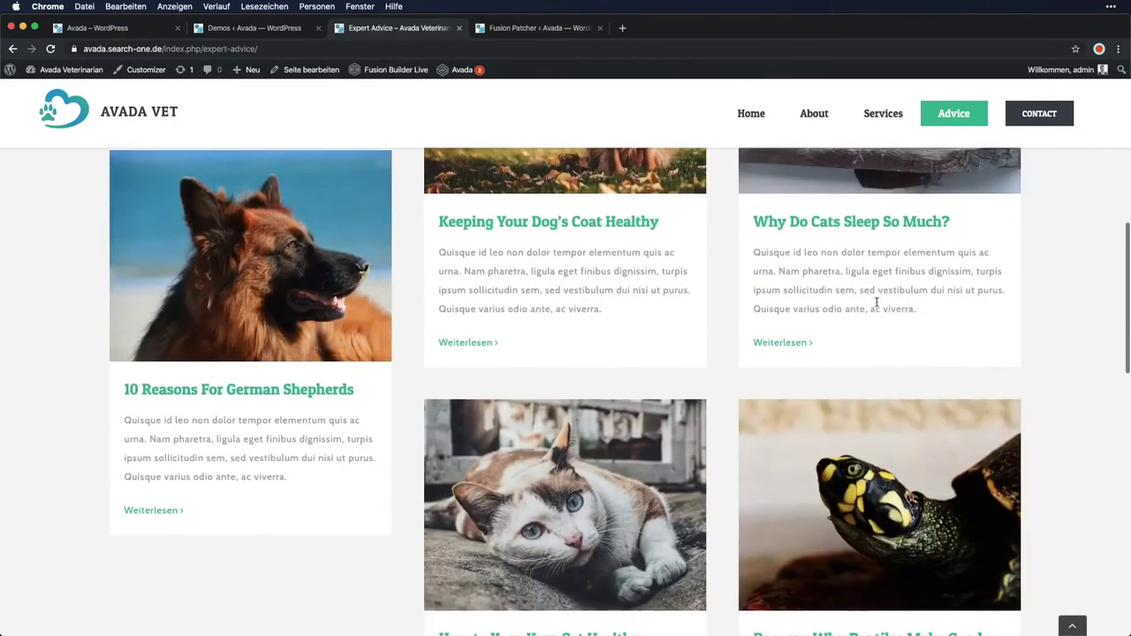
scroll(875, 305, "down", 5)
scroll(862, 268, "up", 4)
Open the post "Why Do Cats Sleep So Much?" and look through its article text and sidebar
left_click(820, 191)
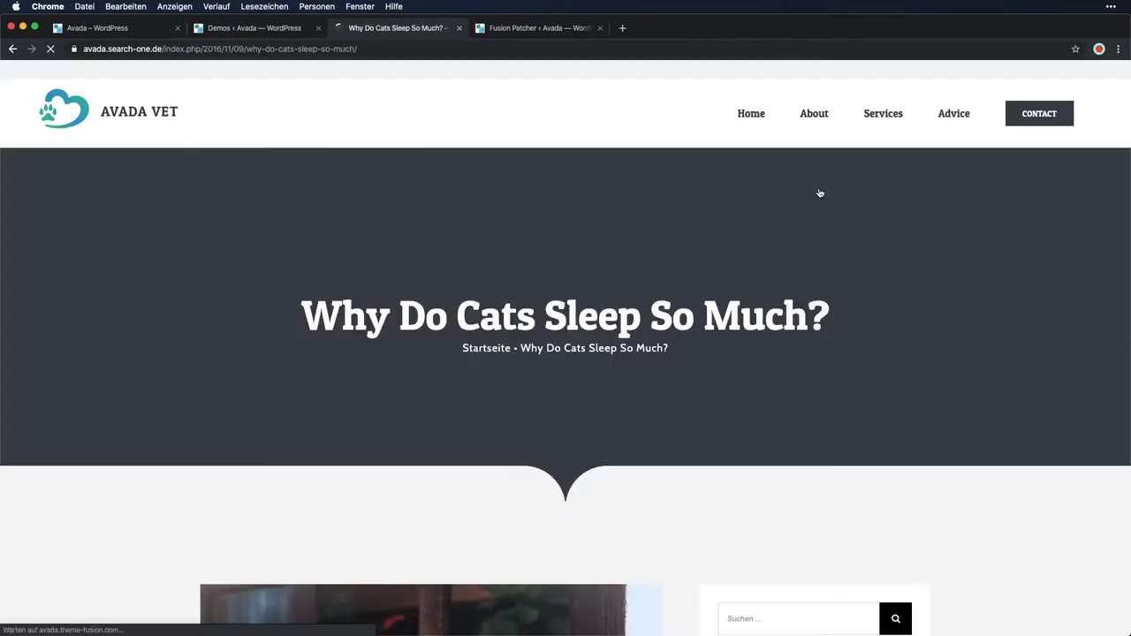
scroll(821, 193, "down", 5)
scroll(820, 193, "down", 5)
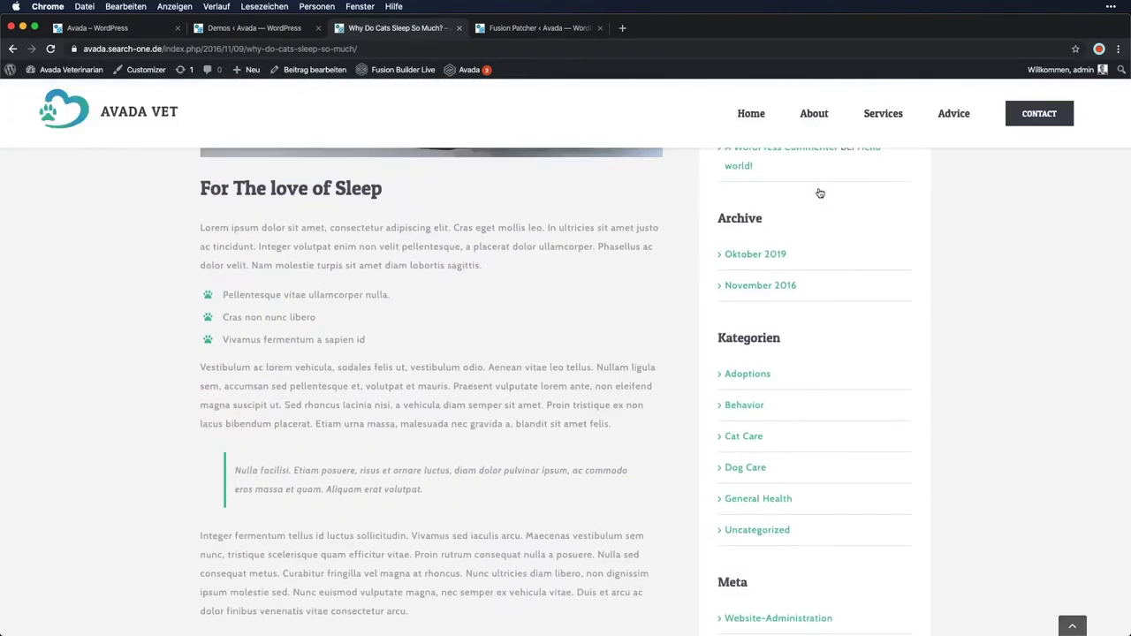
left_click_drag(202, 168, 535, 220)
Open the blog's October 2019 archive and look over its contents
left_click(755, 194)
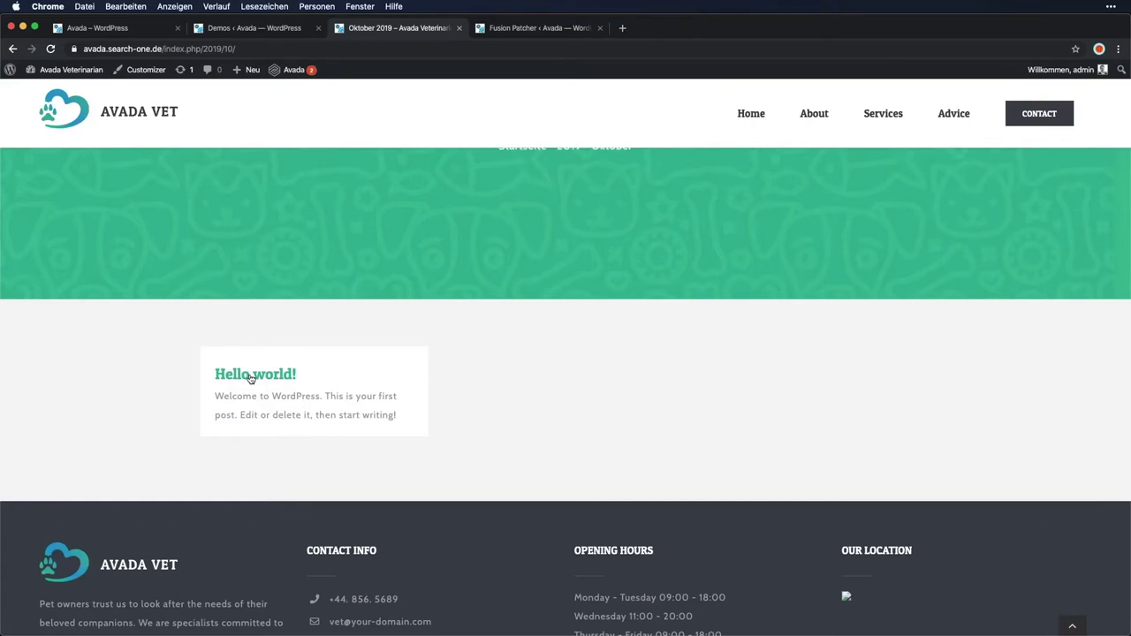
scroll(598, 462, "up", 5)
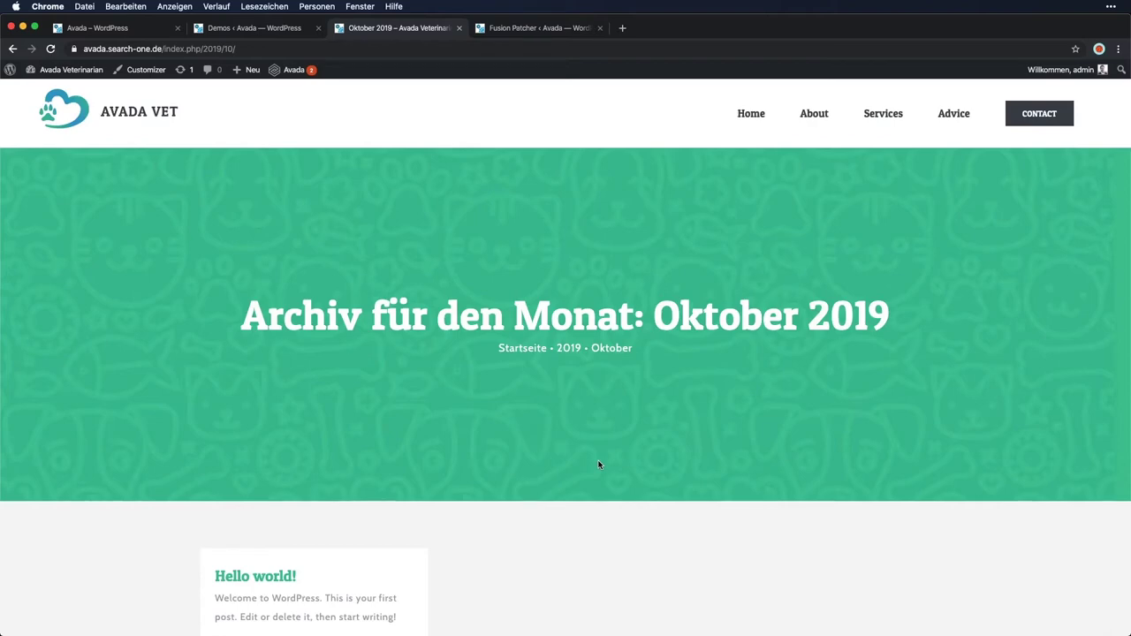
scroll(598, 462, "down", 3)
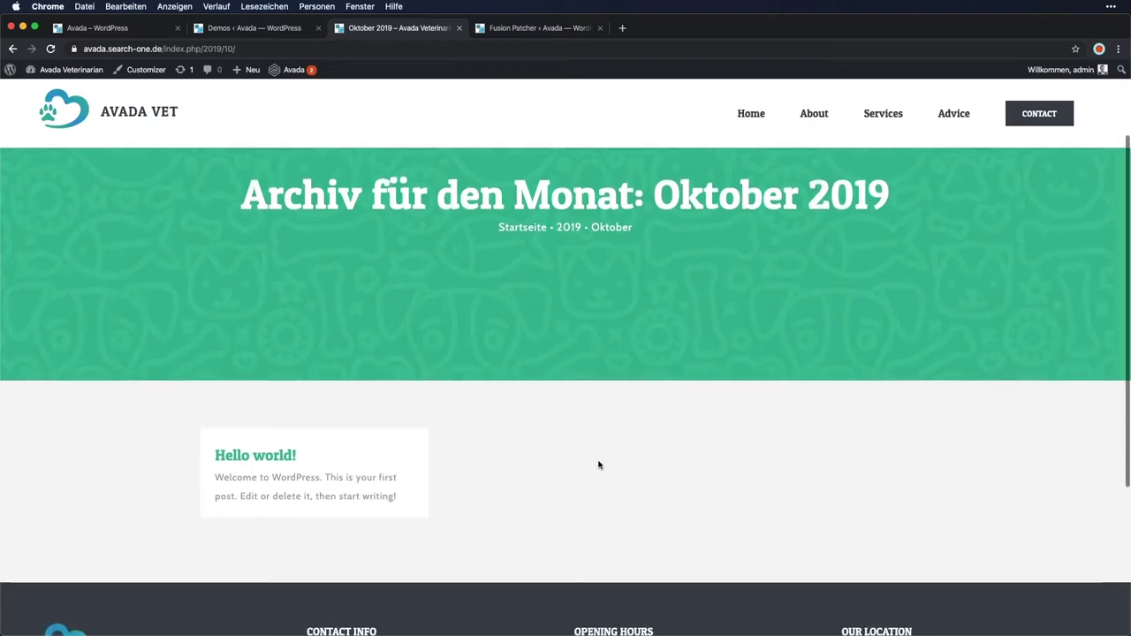
Open the "Hello world!" post from the archive and view it down to the footer
left_click(290, 454)
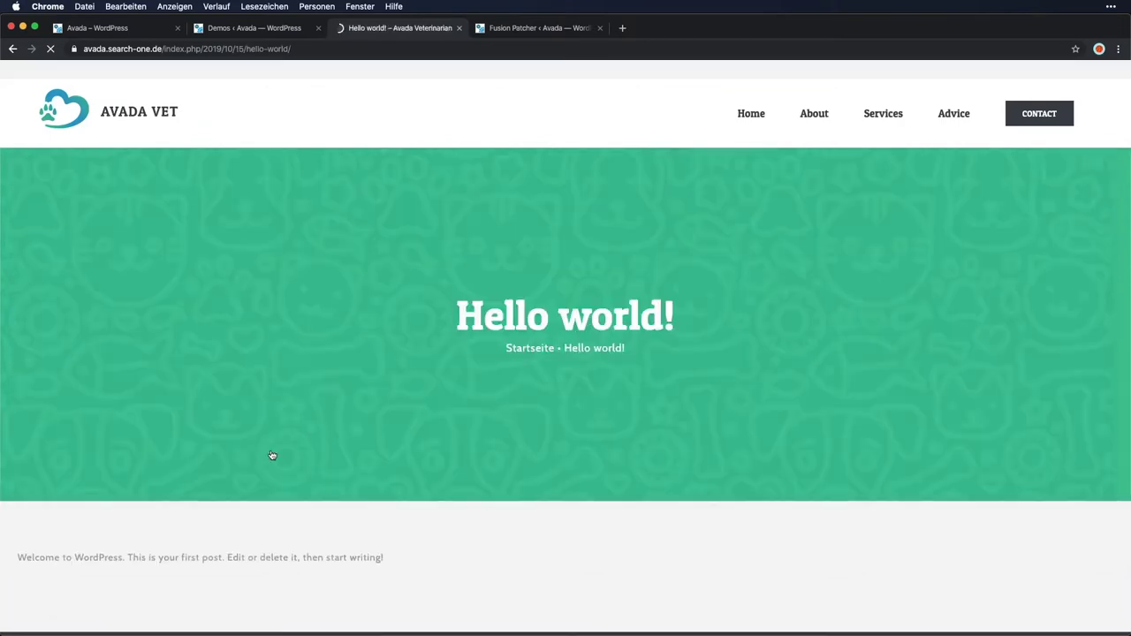
scroll(720, 358, "down", 5)
scroll(720, 362, "up", 5)
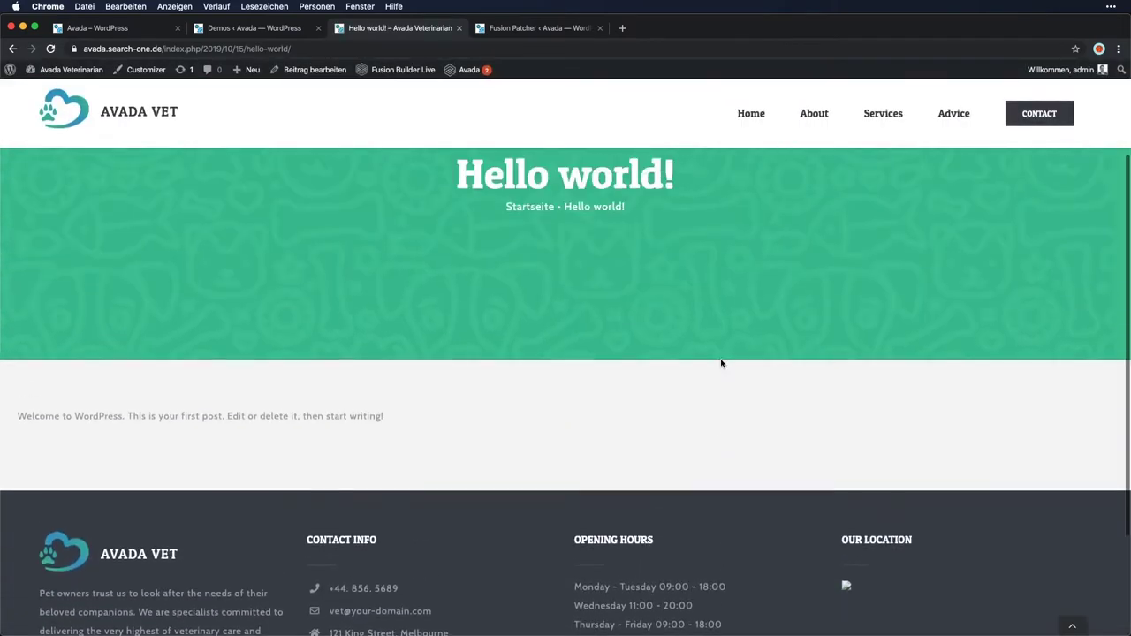
scroll(720, 362, "down", 3)
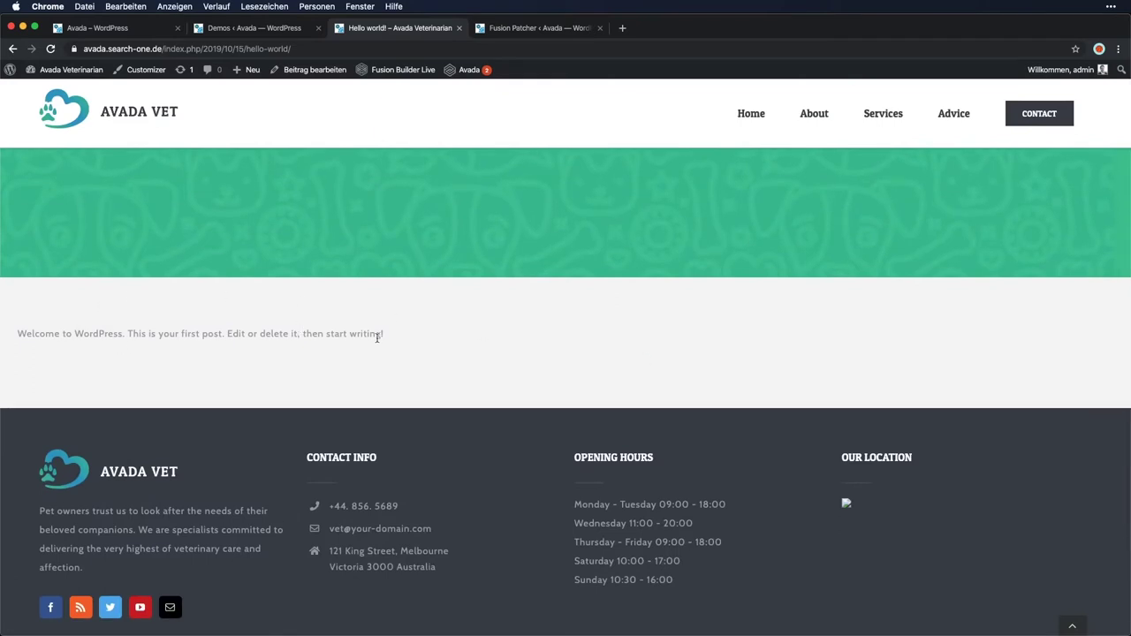
scroll(645, 346, "down", 2)
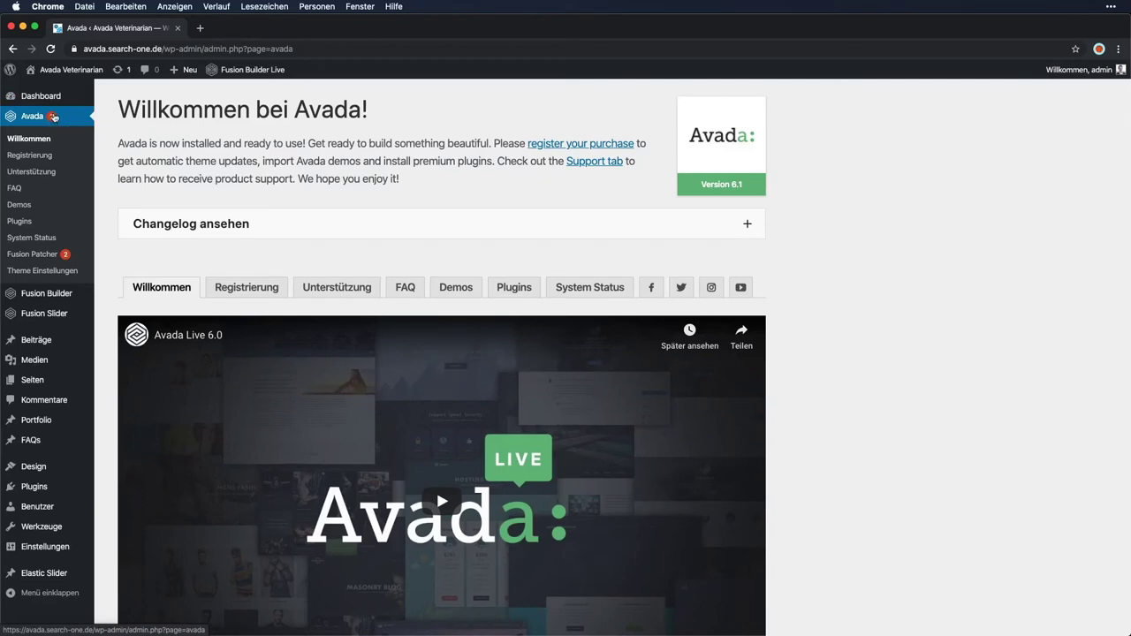
Apply Avada patches #417364 (breadcrumbs schema) and #417368 (button element stylings) in the Fusion Patcher
left_click(55, 255)
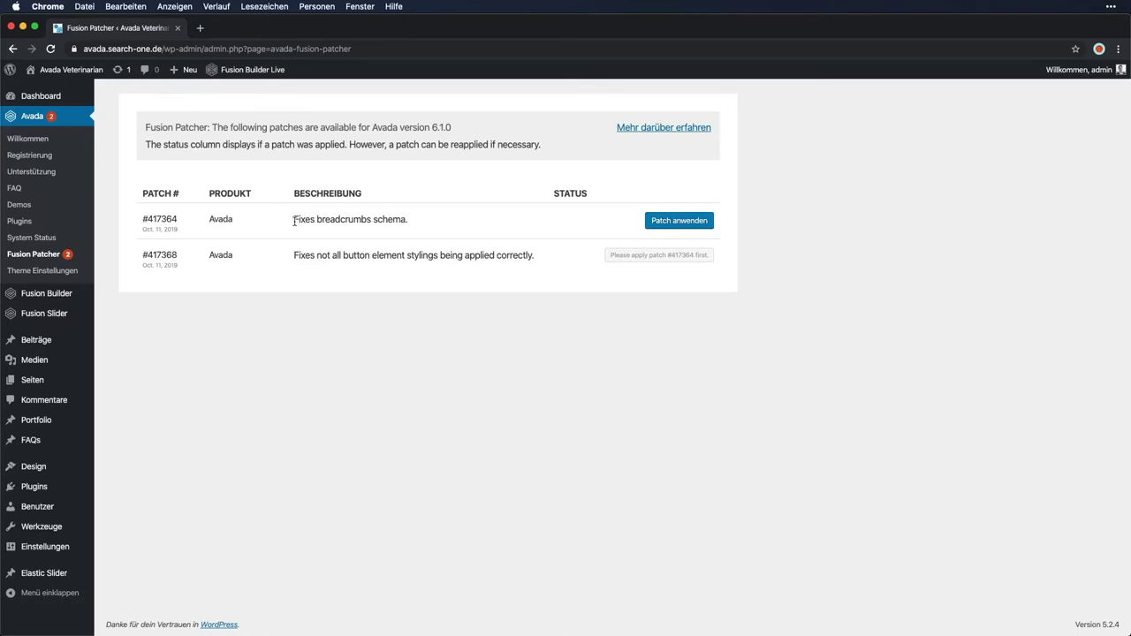
left_click_drag(295, 221, 406, 226)
left_click(405, 228)
left_click(674, 226)
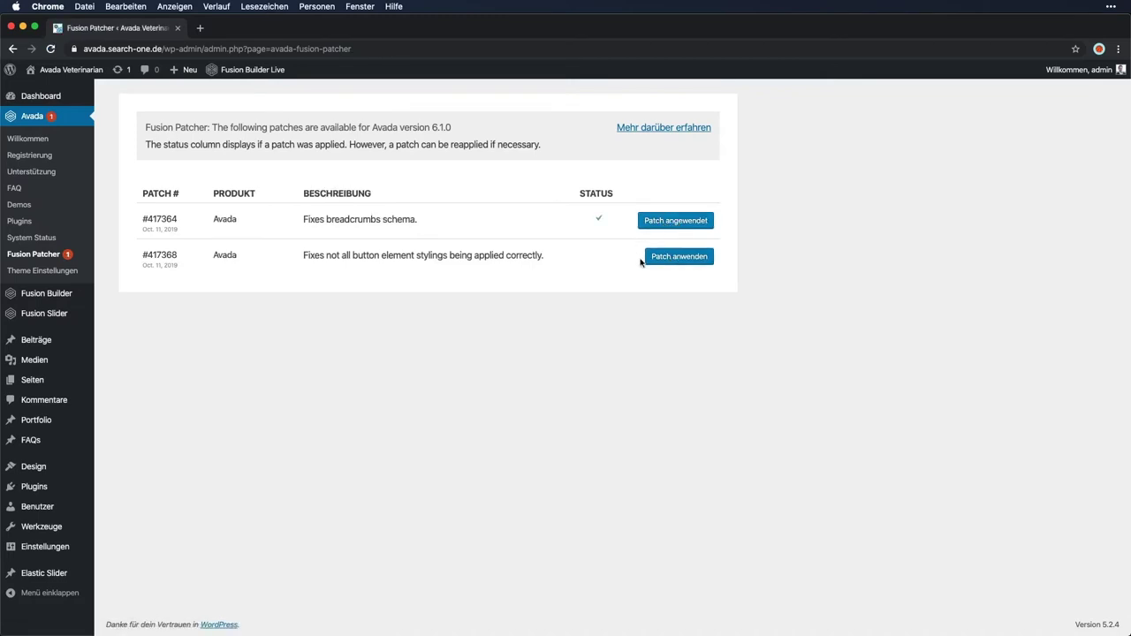
left_click(661, 259)
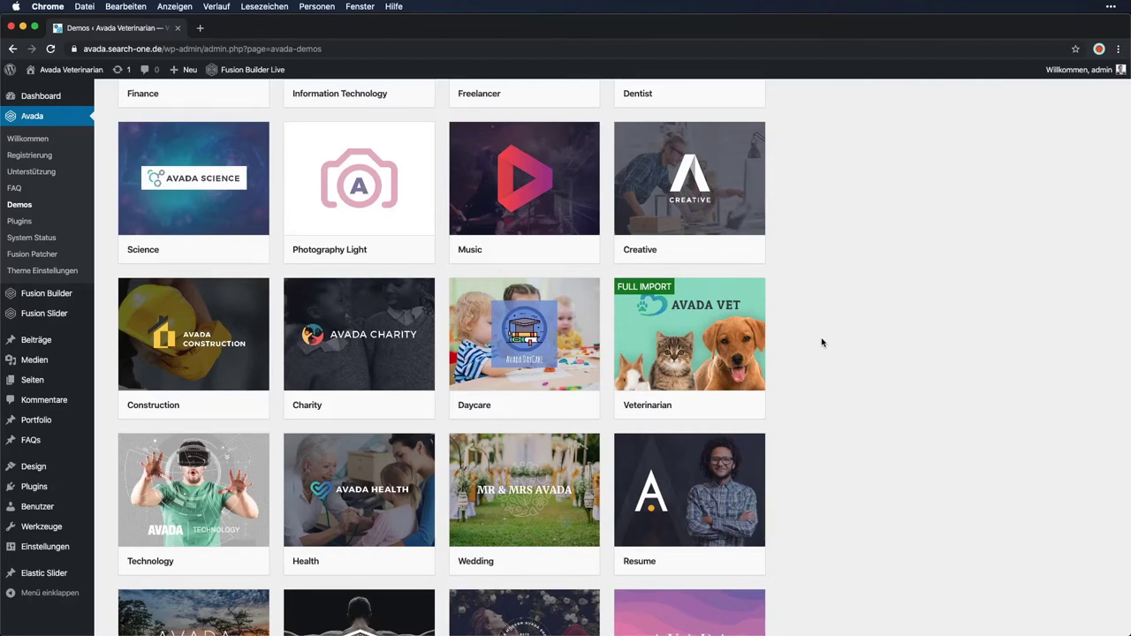
Remove all imported content of the Veterinarian demo, accepting the restoration of the site's previous state
mouse_move(689, 304)
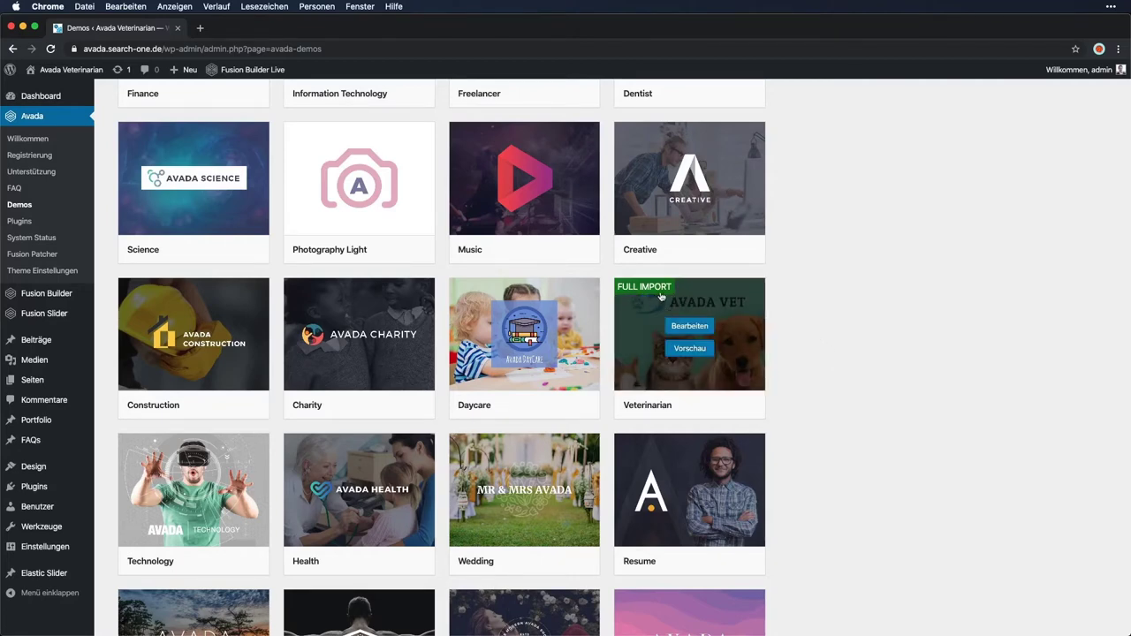
left_click(686, 329)
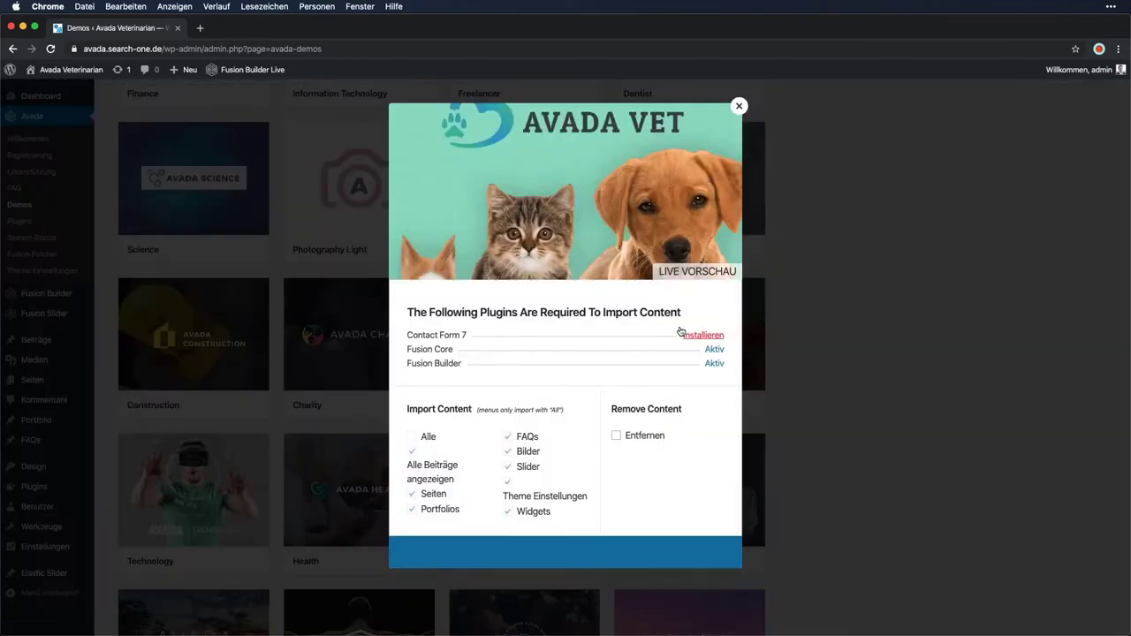
left_click(616, 436)
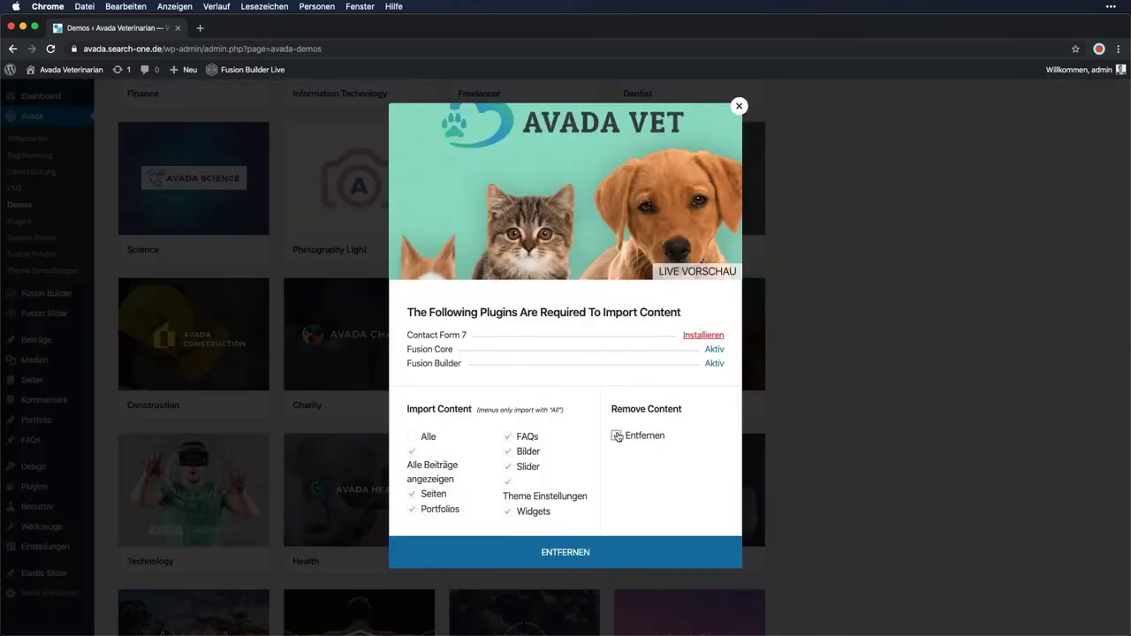
left_click(564, 558)
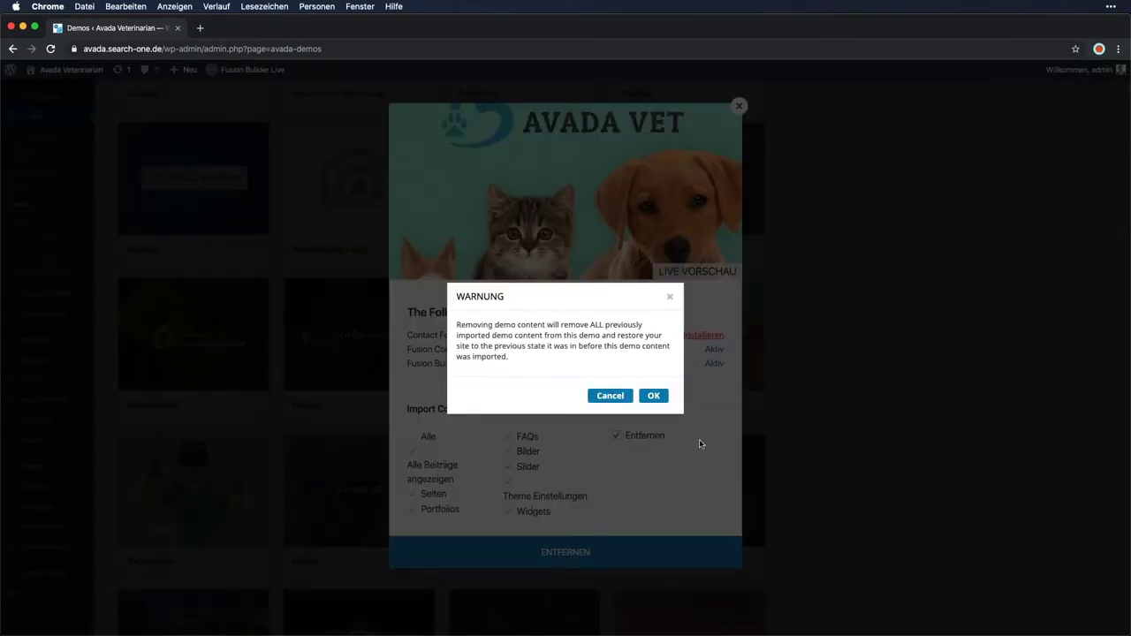
left_click(654, 396)
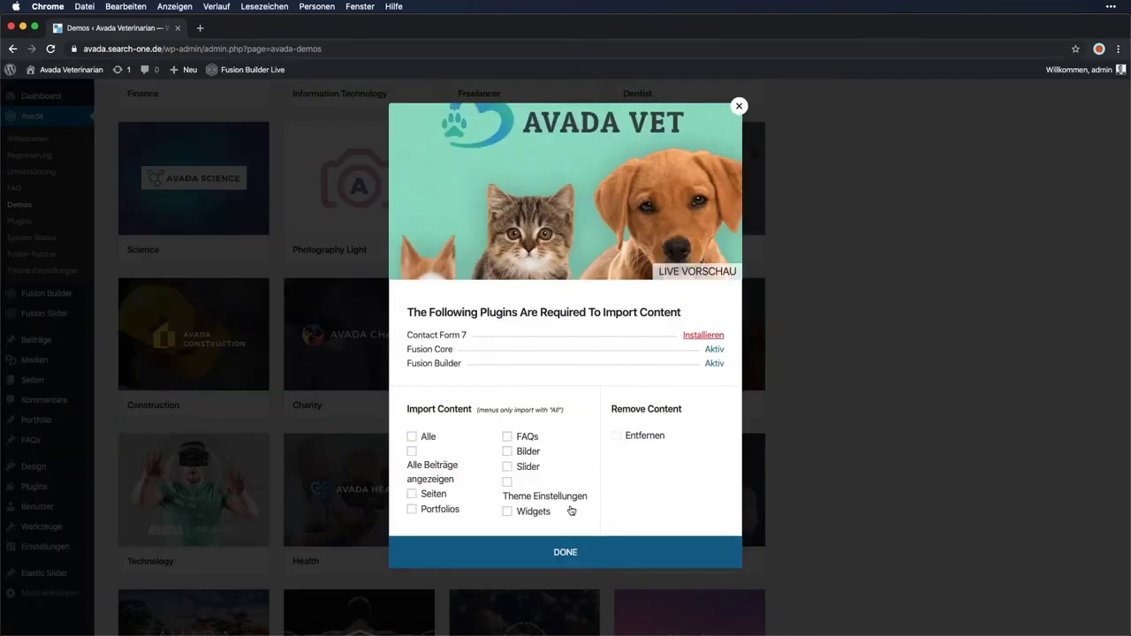
left_click(566, 552)
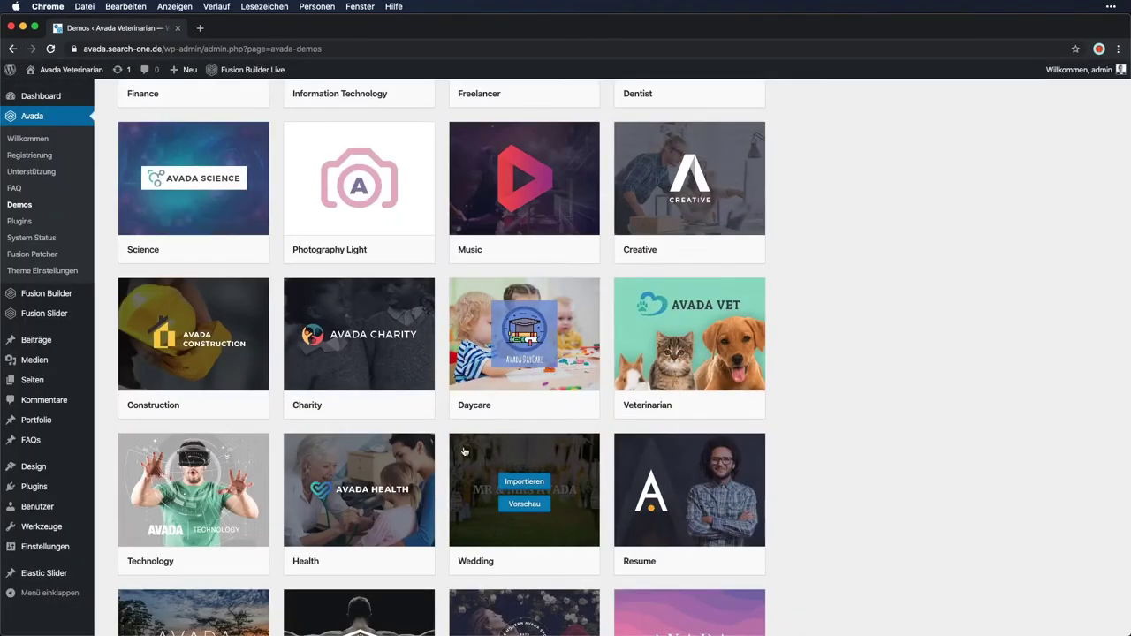
left_click(44, 87)
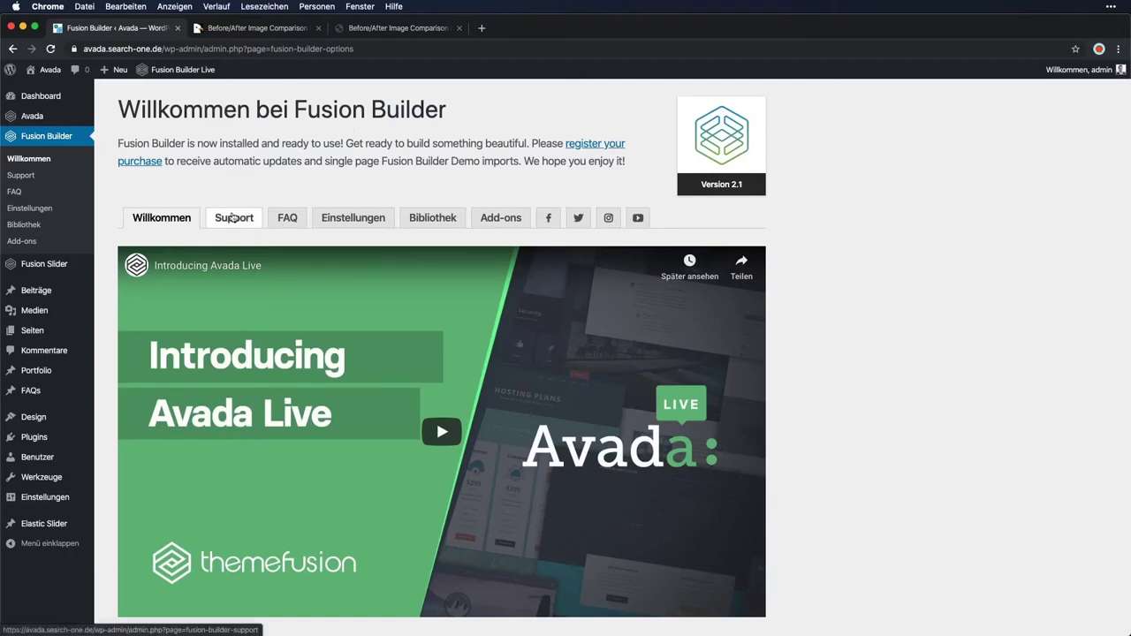
Examine the Fusion Builder settings, including auto activation, elements, post types, content import and export, and sticky preview buttons
left_click(360, 225)
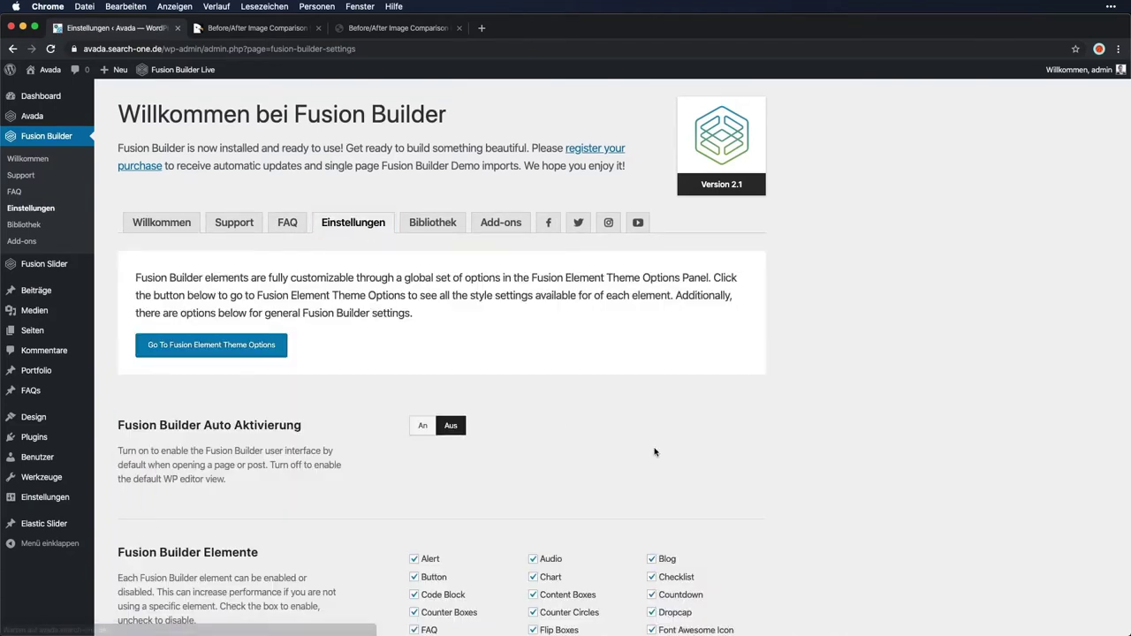
scroll(654, 454, "down", 4)
scroll(790, 439, "down", 3)
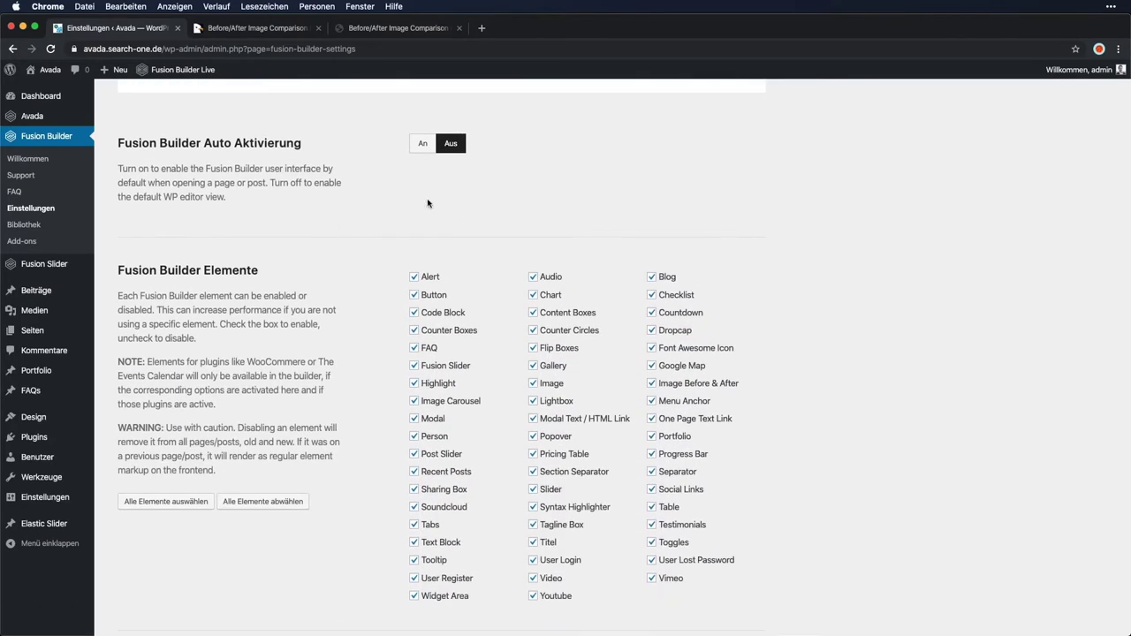
scroll(842, 325, "down", 4)
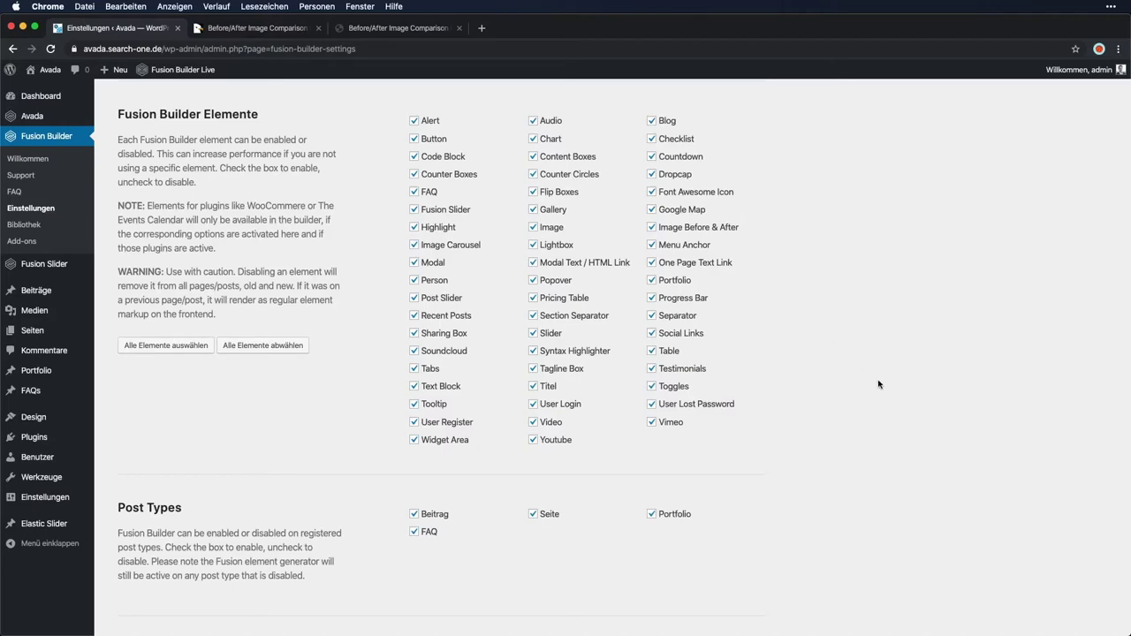
scroll(879, 384, "down", 6)
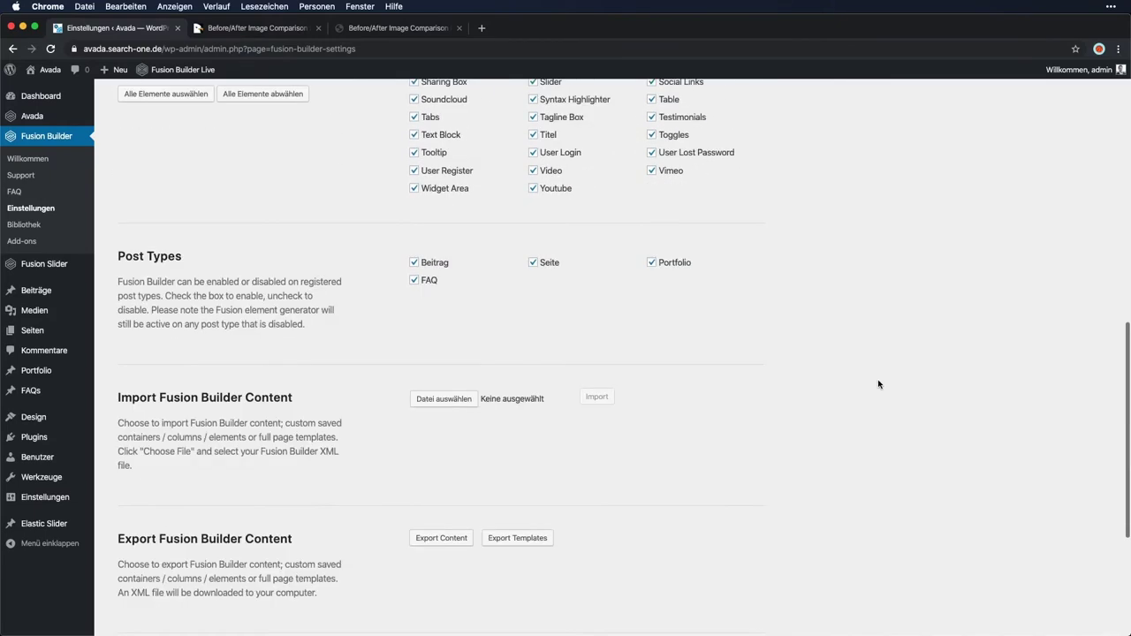
scroll(878, 383, "down", 1)
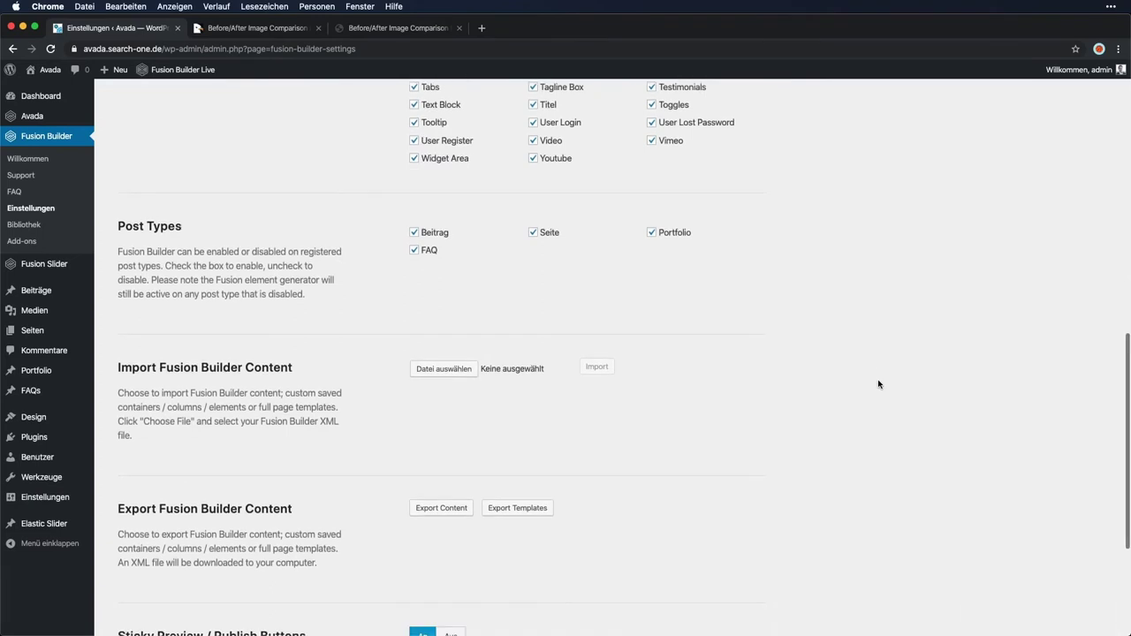
scroll(616, 242, "down", 4)
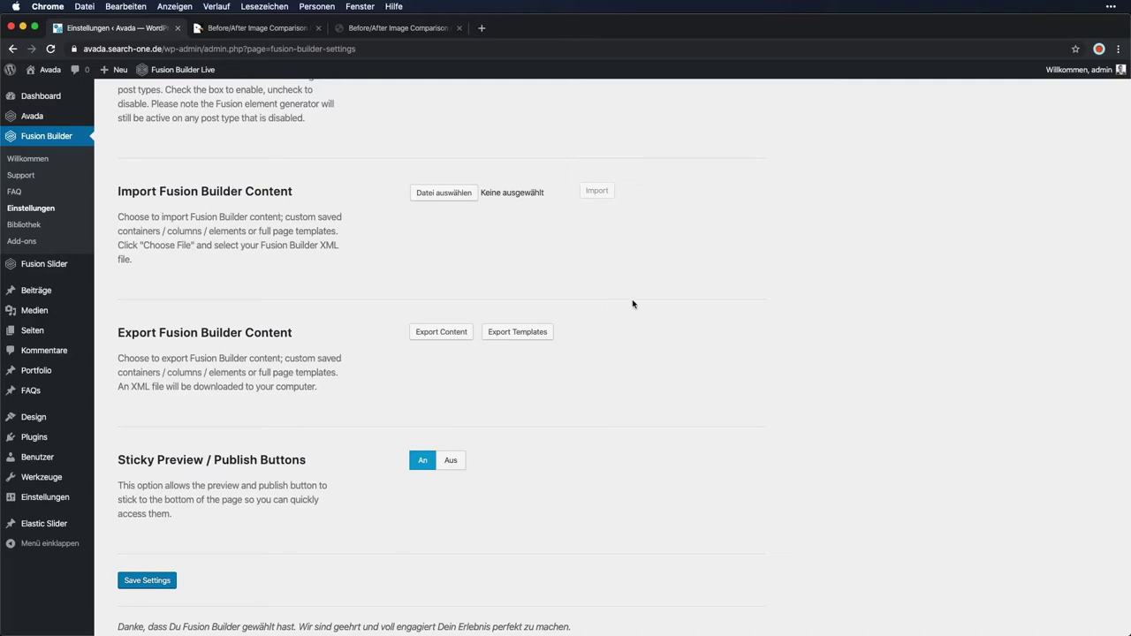
scroll(690, 300, "down", 3)
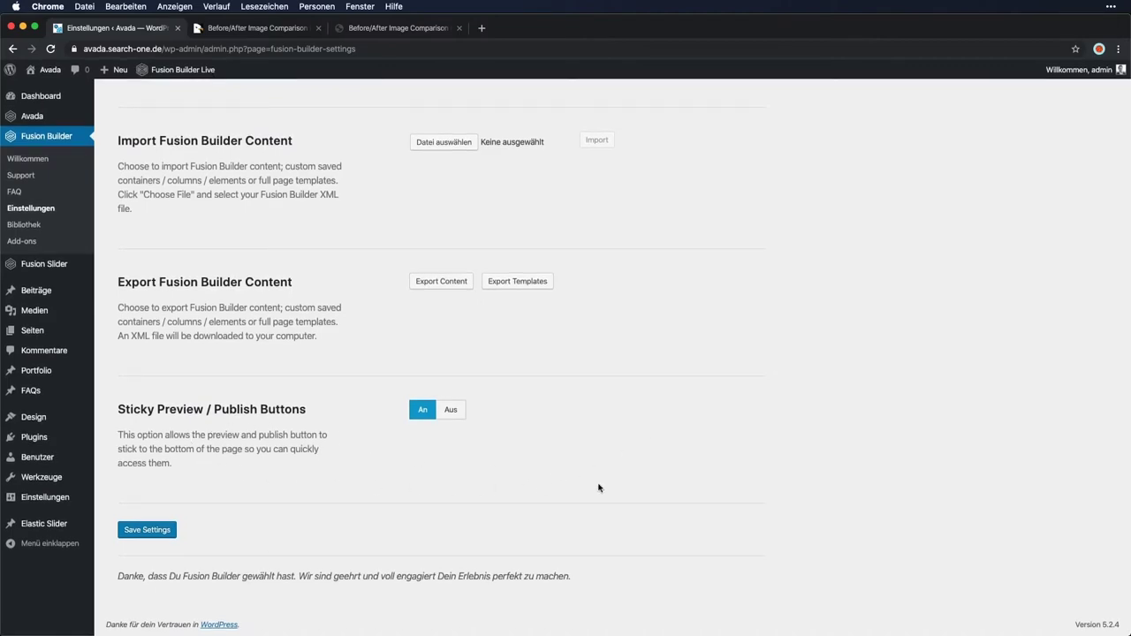
scroll(598, 488, "up", 15)
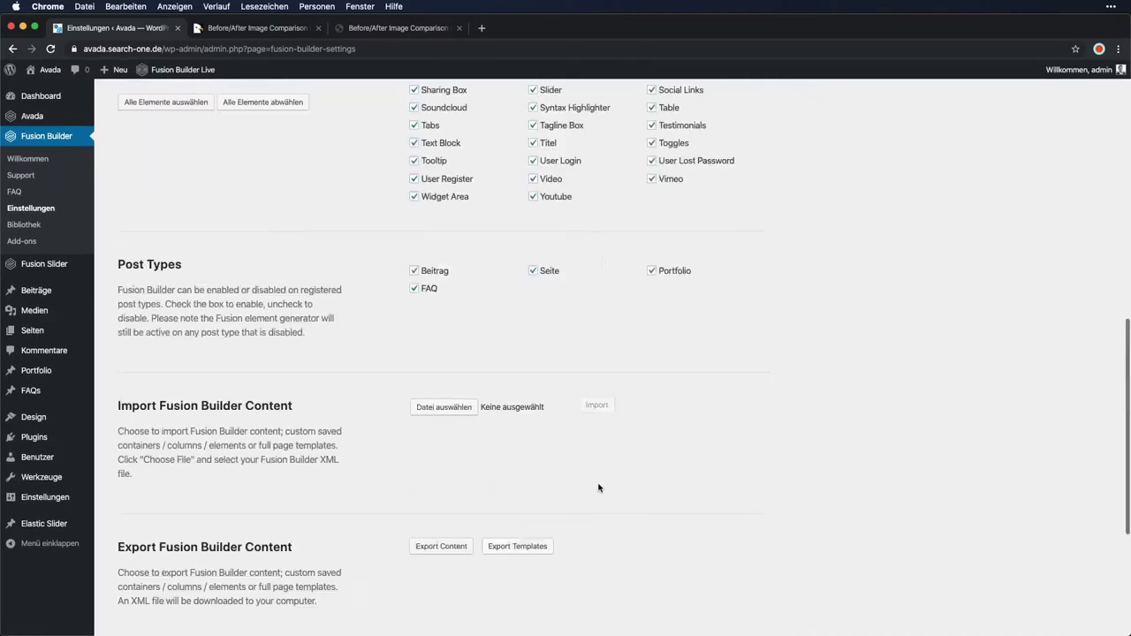
View the Fusion Builder library and look through the available add-ons
left_click(439, 224)
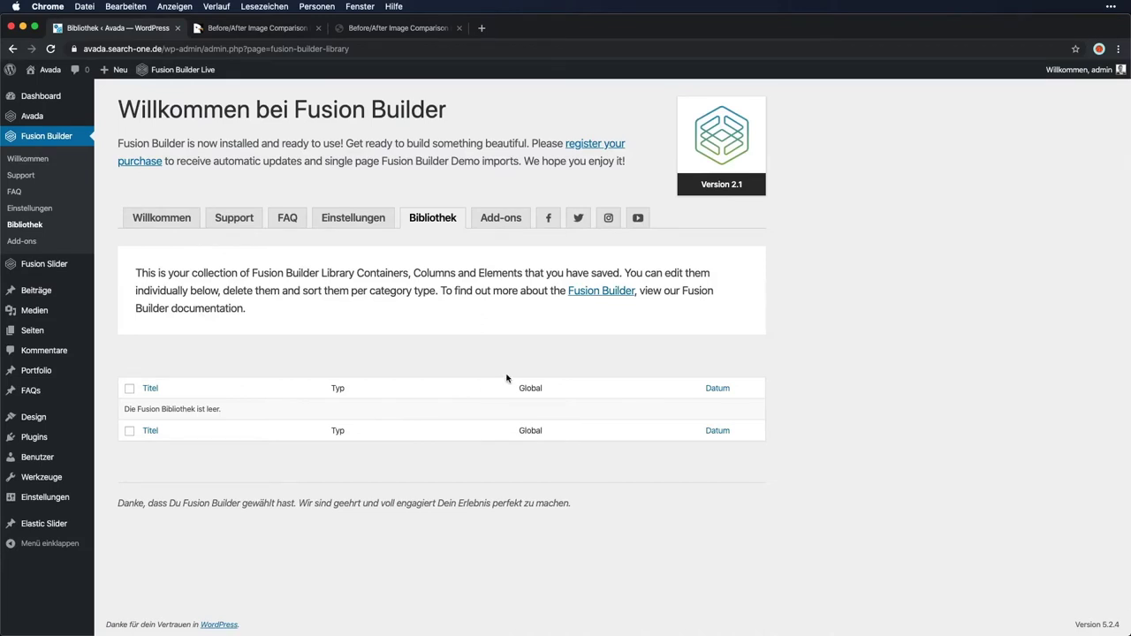
left_click(501, 221)
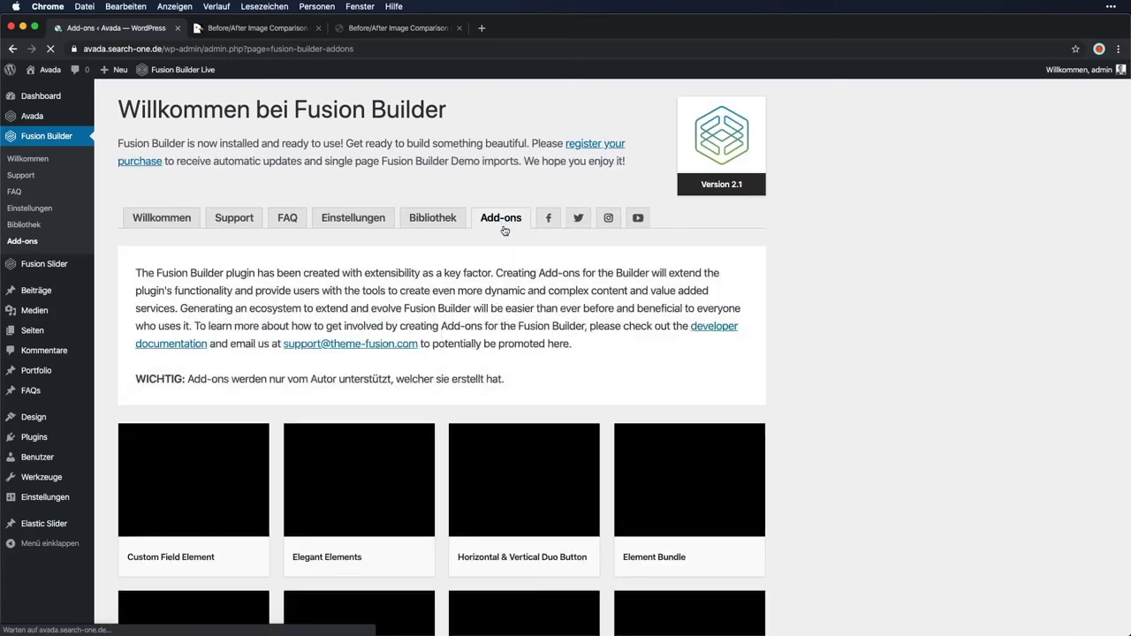
scroll(836, 404, "down", 5)
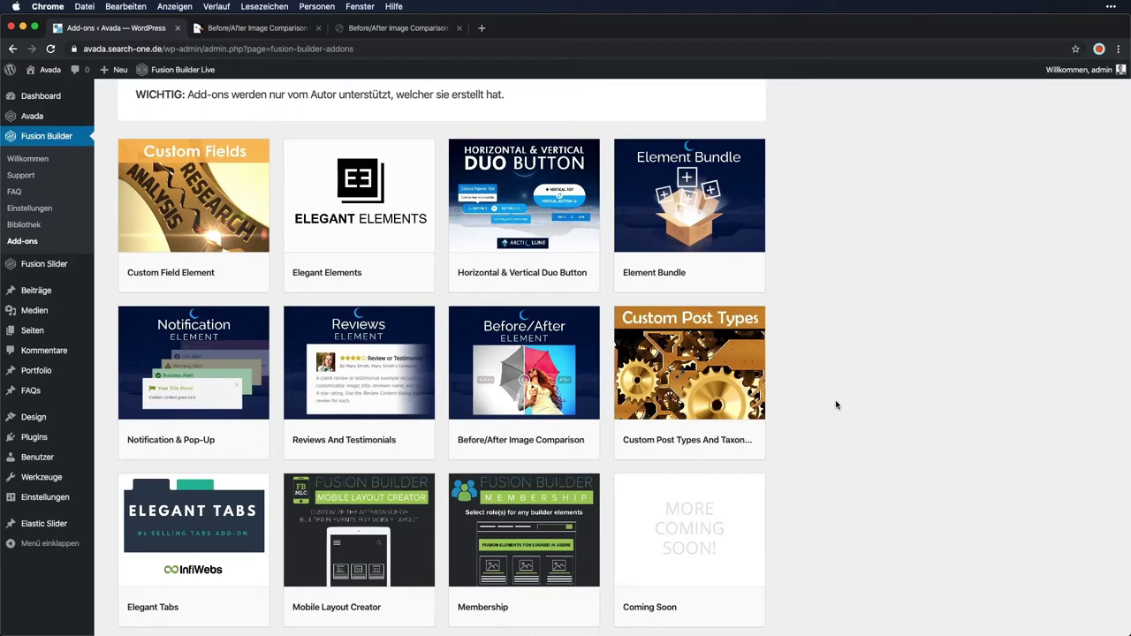
Look over the remaining Fusion Builder add-ons and the CodeCanyon item page of the Before/After Image Comparison element
scroll(836, 405, "down", 1)
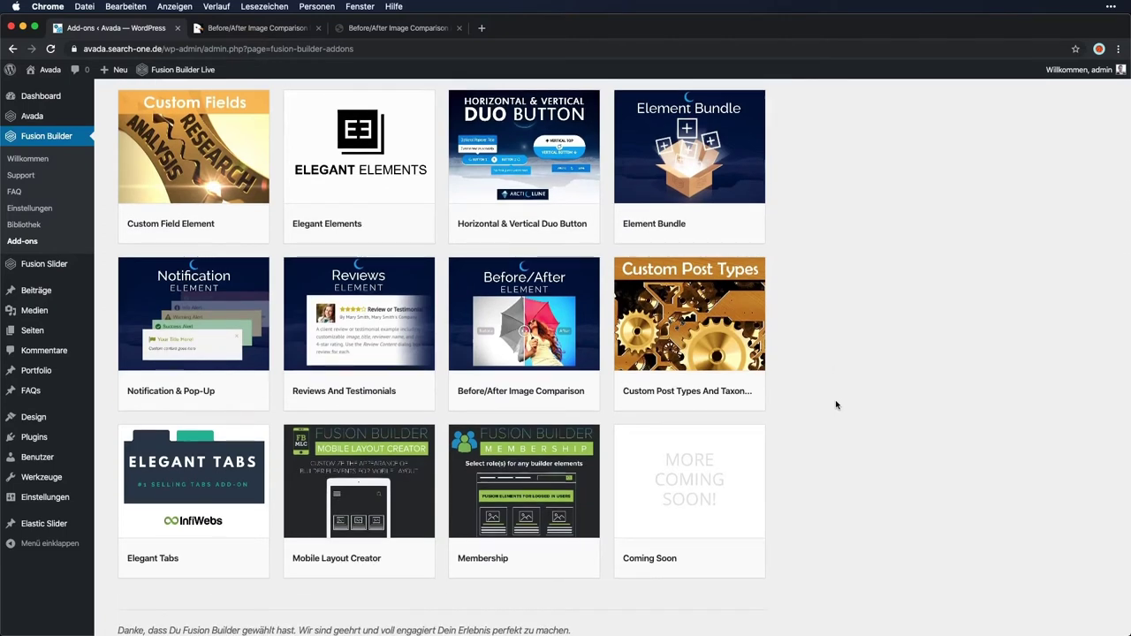
left_click(280, 28)
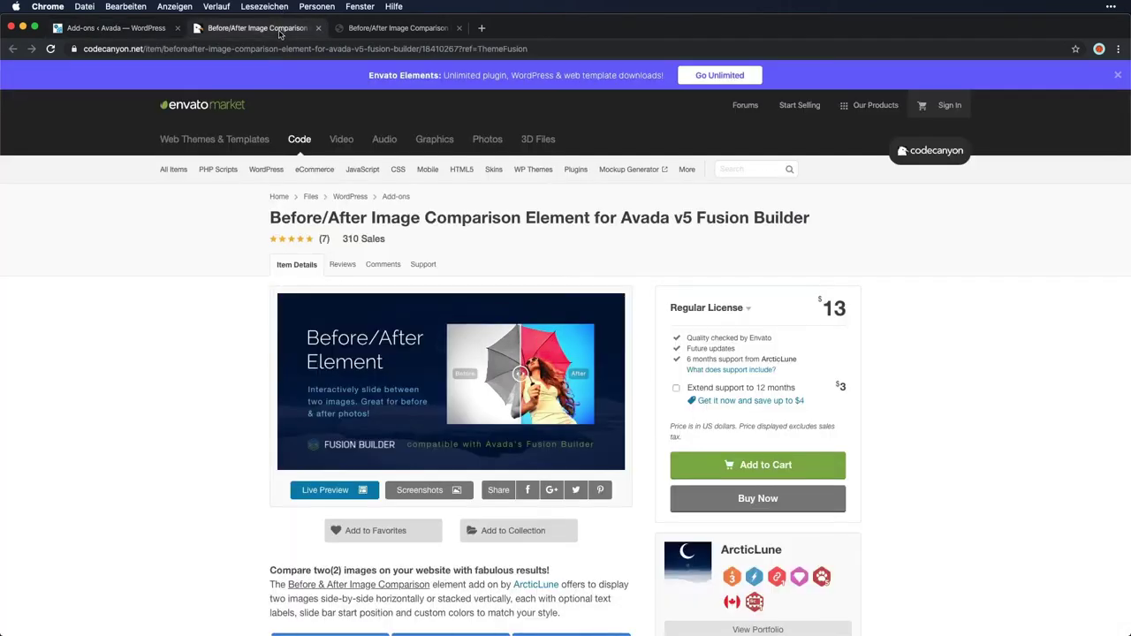
scroll(186, 427, "down", 5)
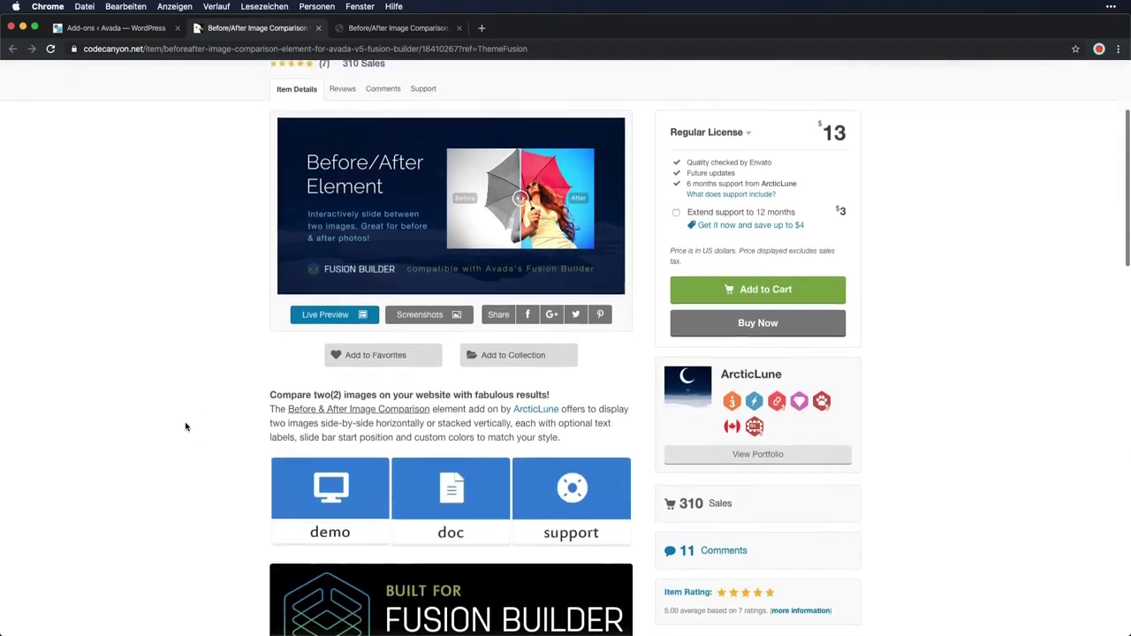
scroll(185, 424, "down", 5)
scroll(185, 425, "up", 10)
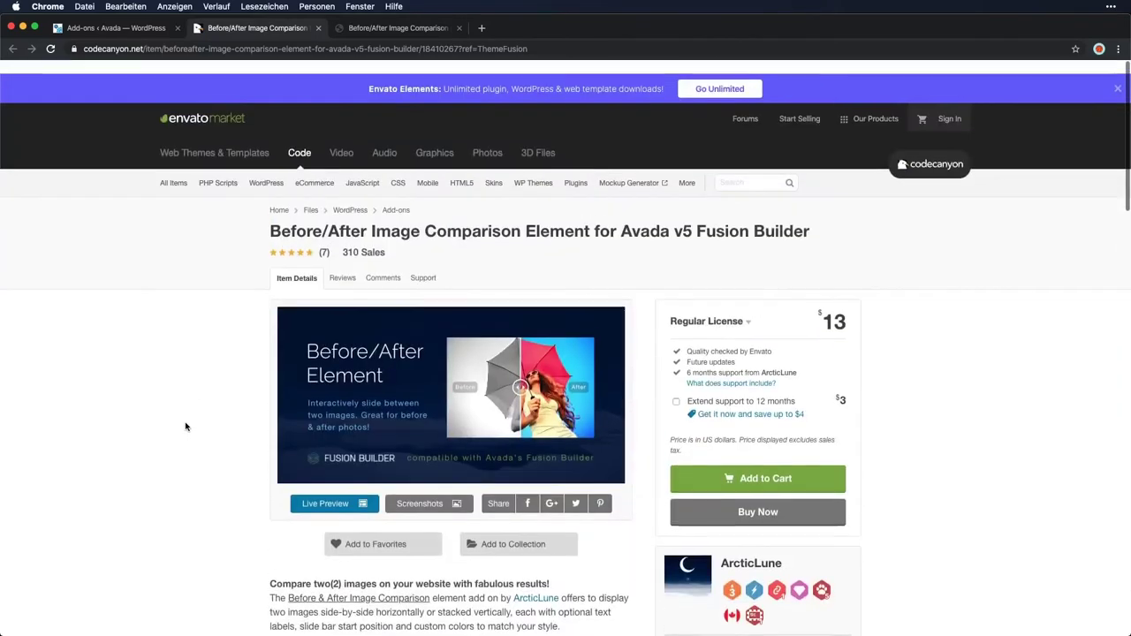
Try the comparison sliders of the Polar Opposites and Bathroom Renovation examples in the Before/After Image Comparison live preview
left_click(396, 28)
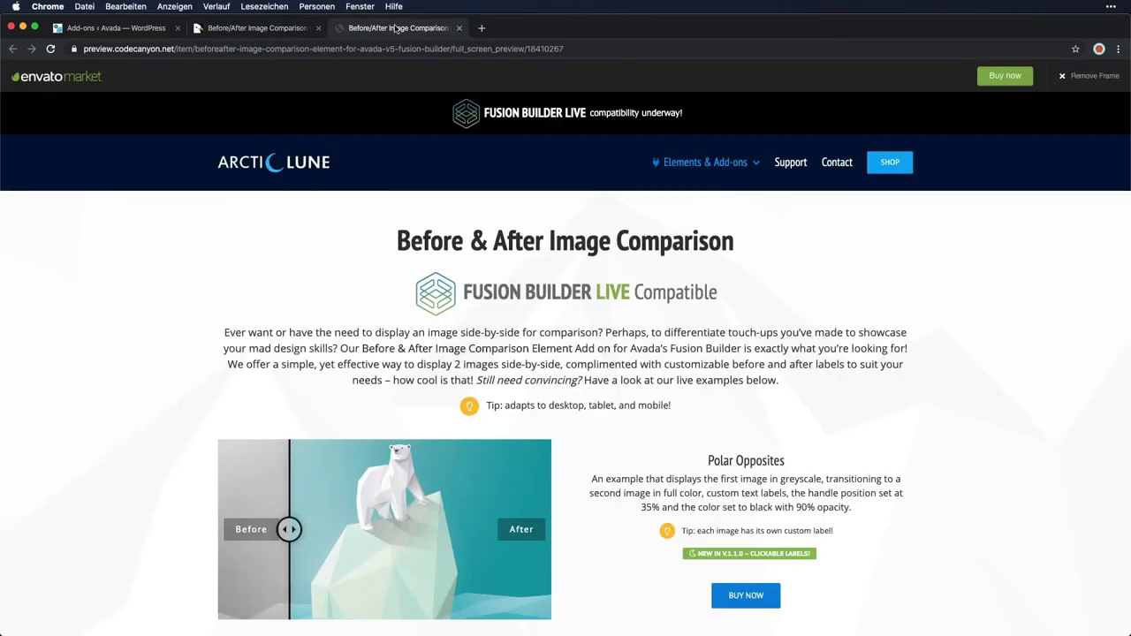
scroll(721, 300, "down", 3)
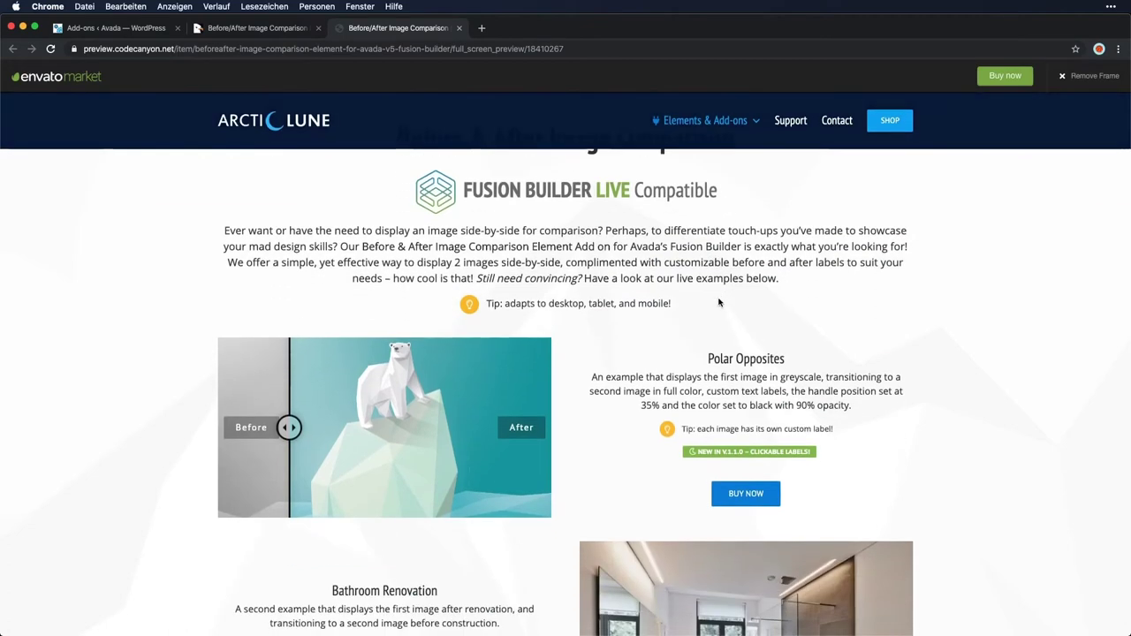
scroll(47, 347, "down", 1)
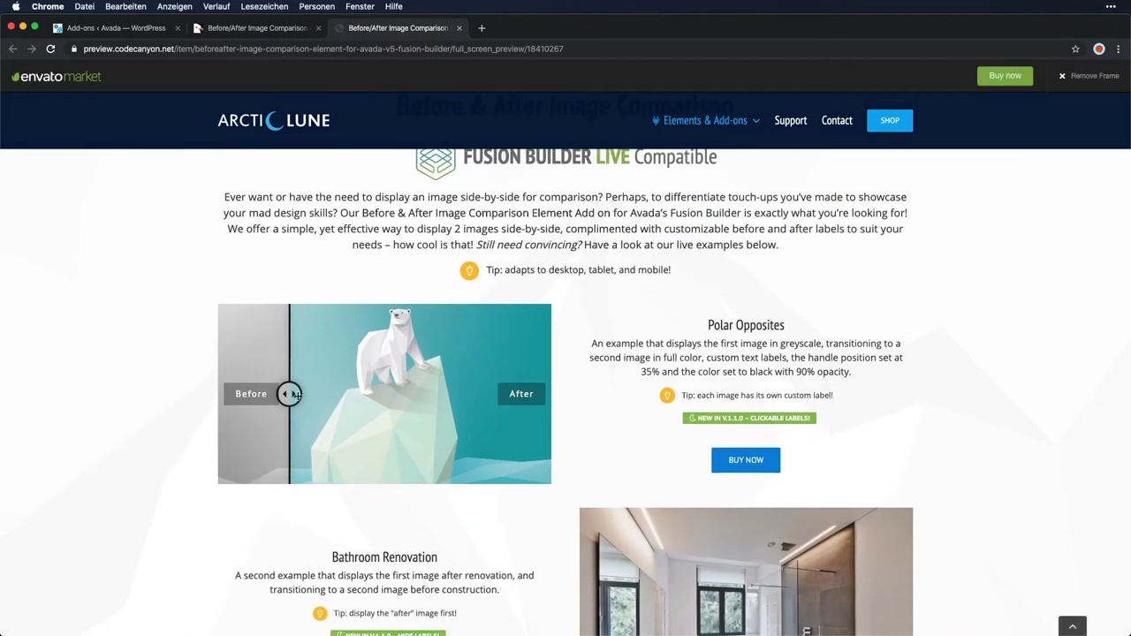
left_click_drag(289, 393, 258, 393)
scroll(1053, 533, "down", 3)
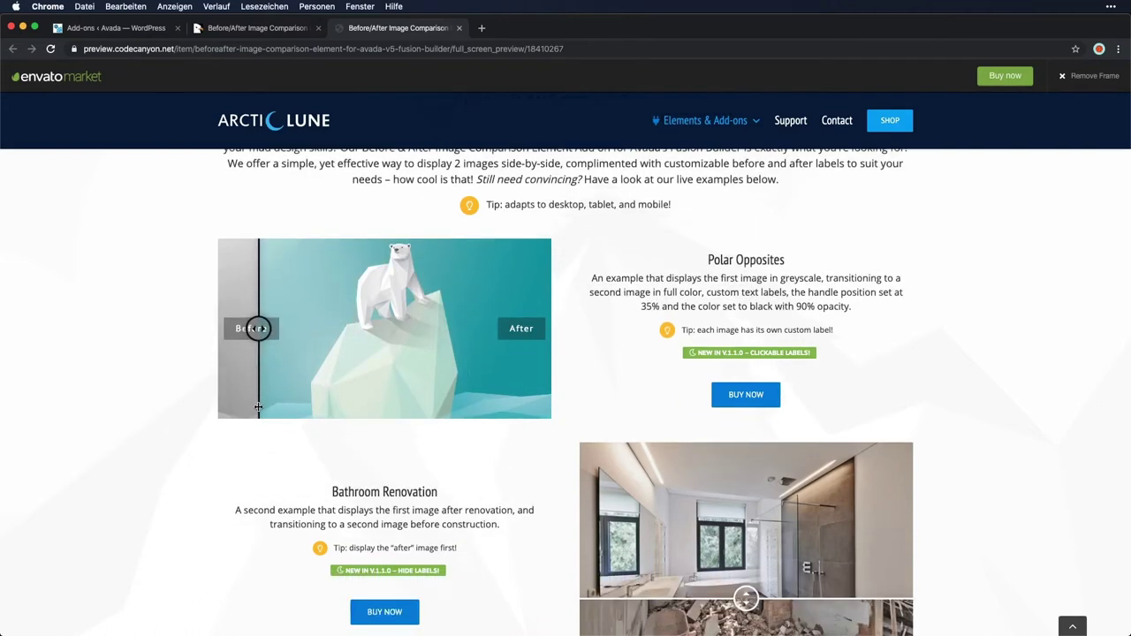
scroll(1039, 492, "down", 3)
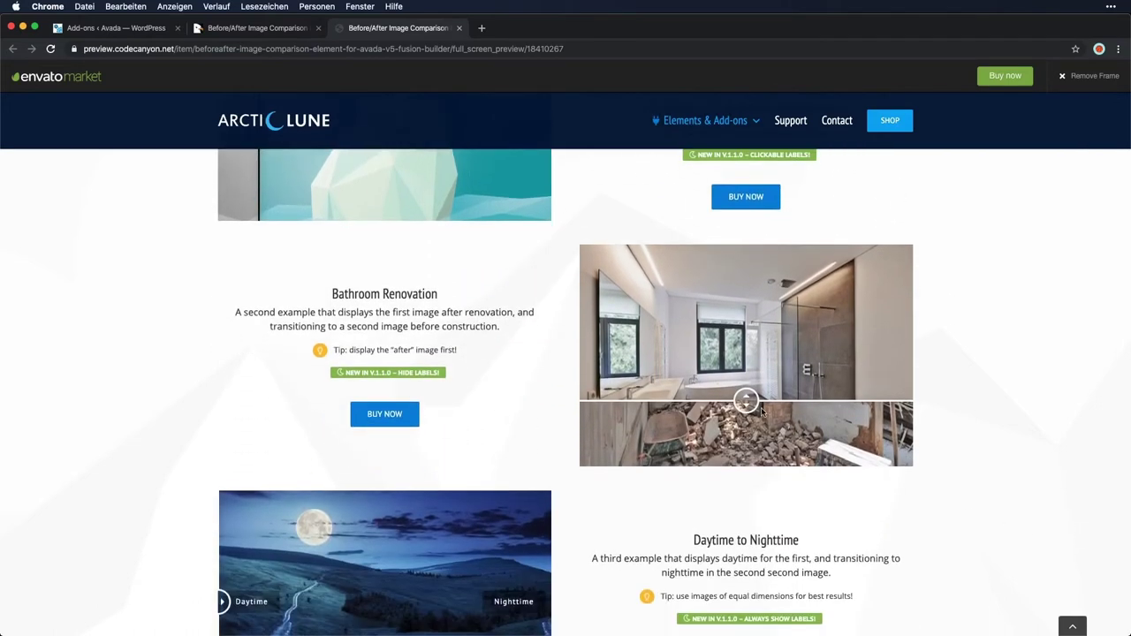
left_click_drag(750, 404, 747, 434)
Return to the WordPress backend and examine the Fusion Slider options for a new slide, from background type to slide link settings
key("super+1")
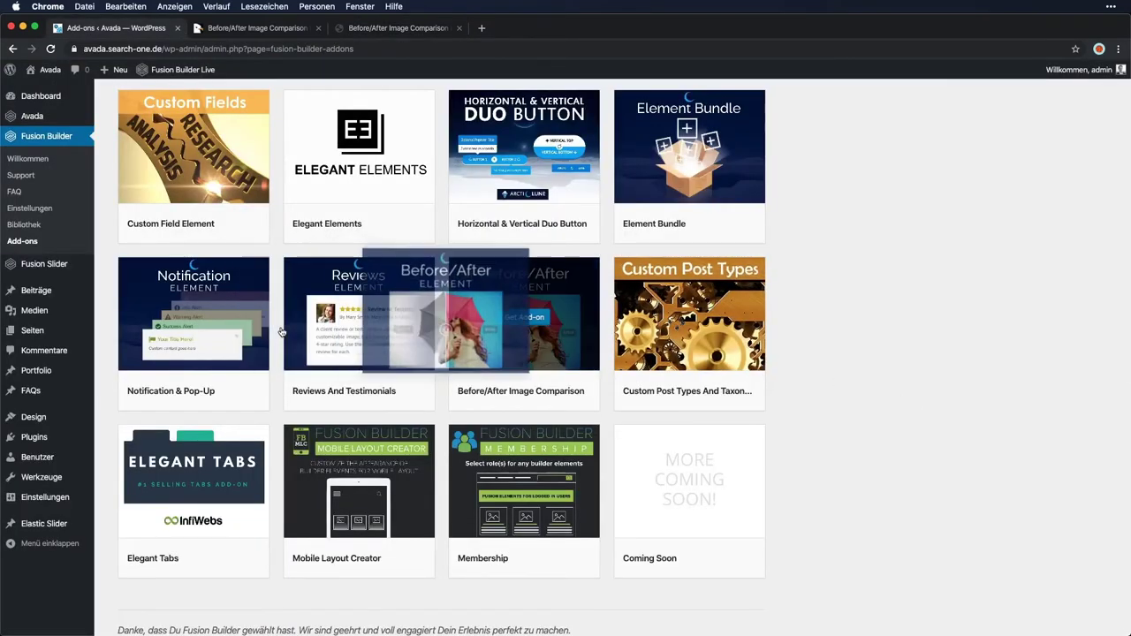
mouse_move(54, 266)
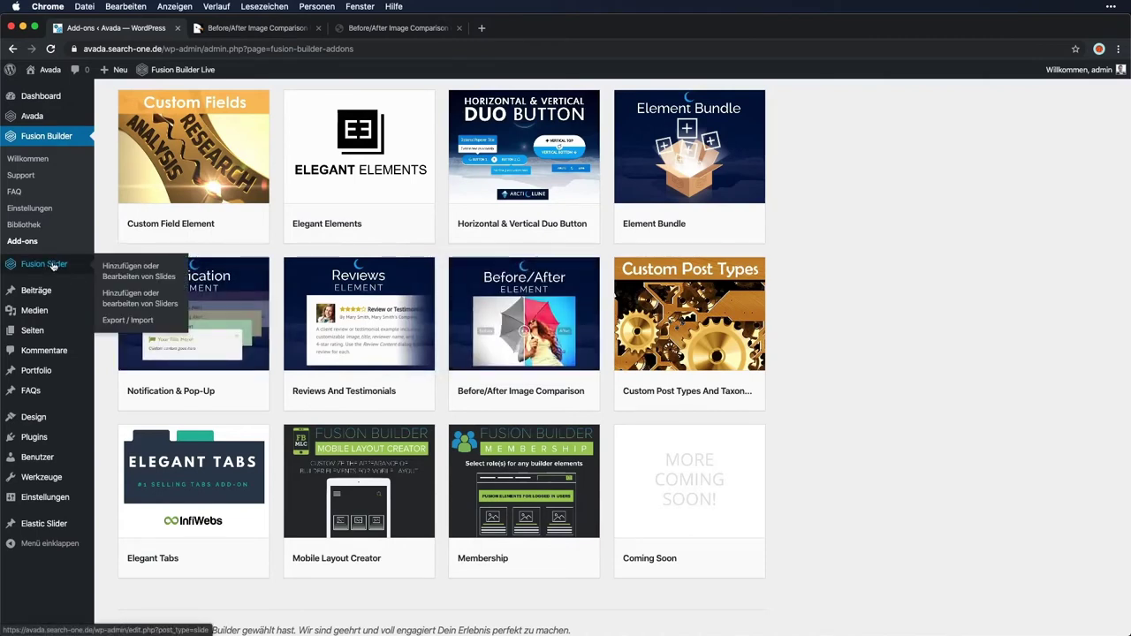
left_click(53, 265)
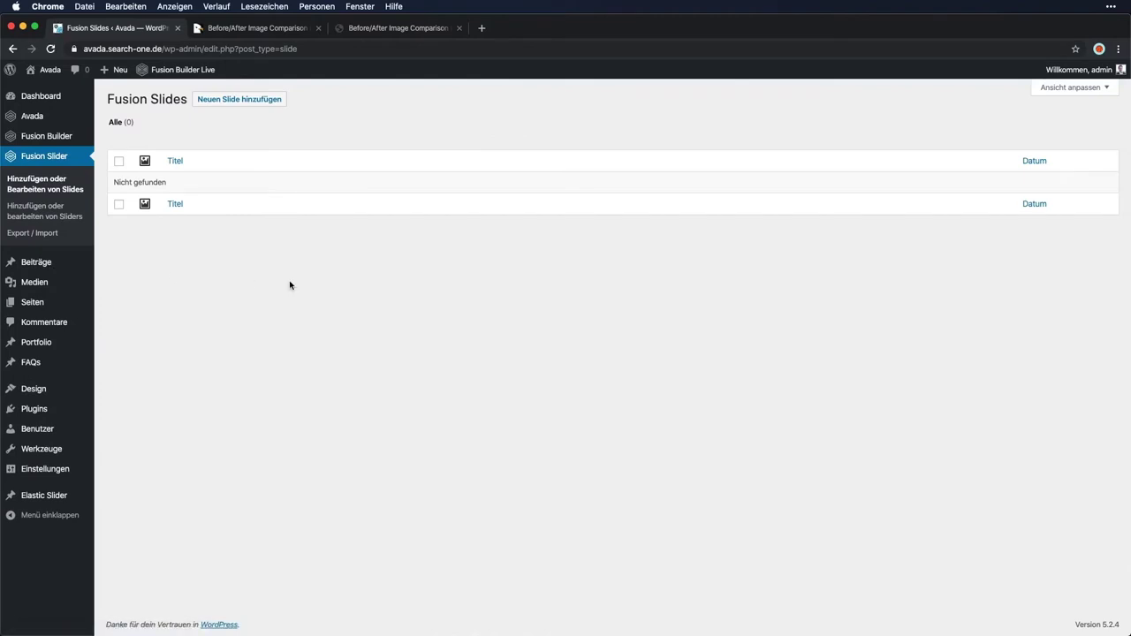
left_click(244, 101)
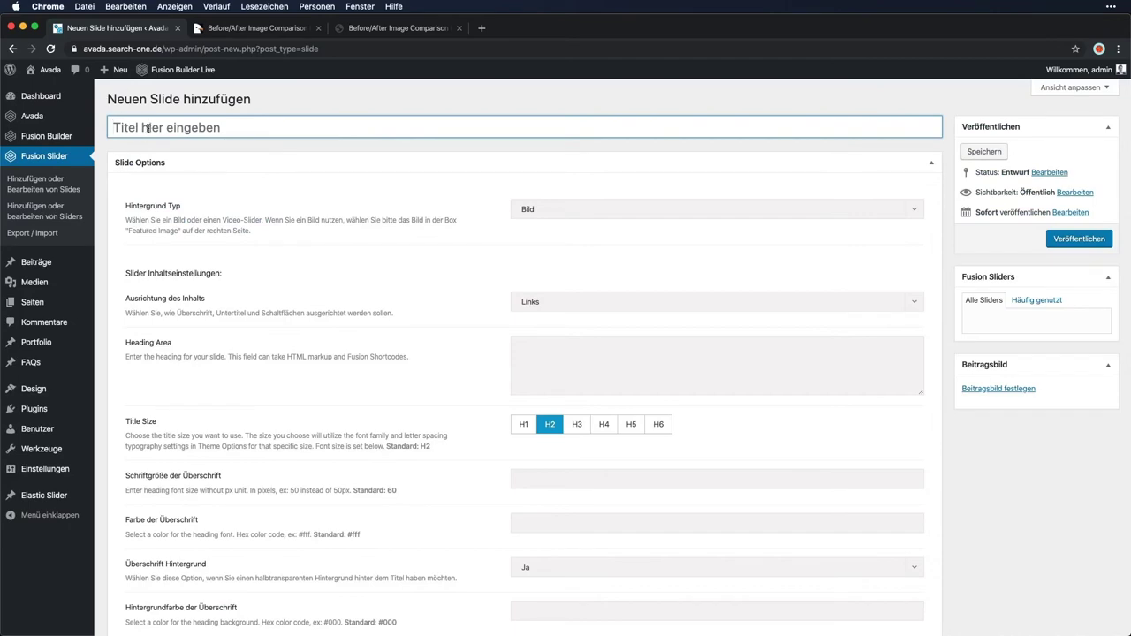
scroll(376, 422, "down", 5)
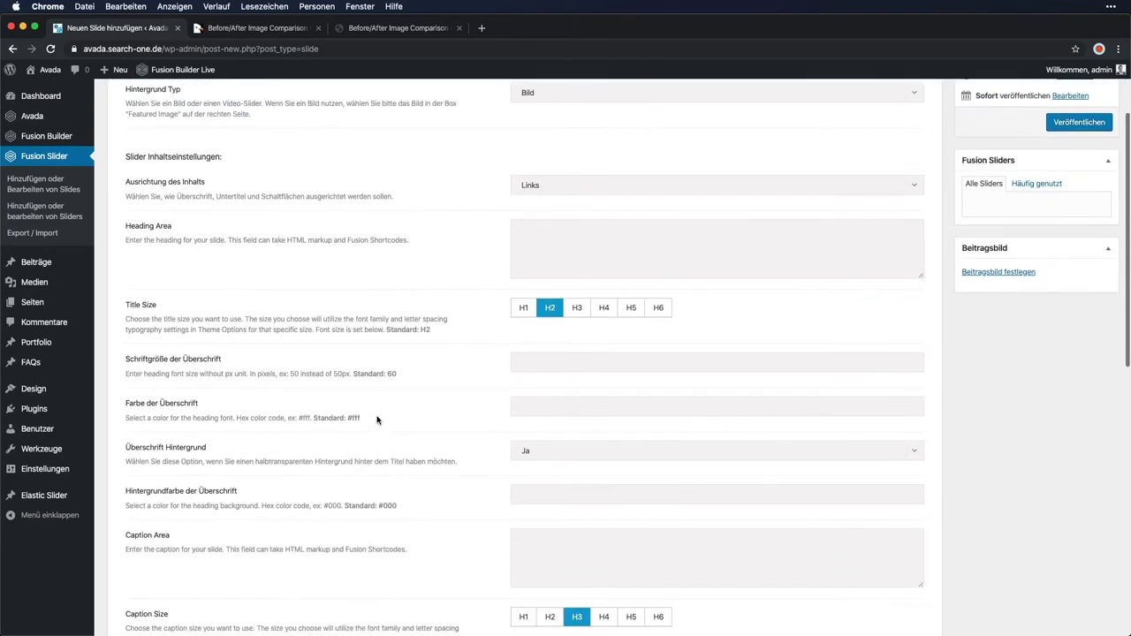
scroll(376, 420, "down", 5)
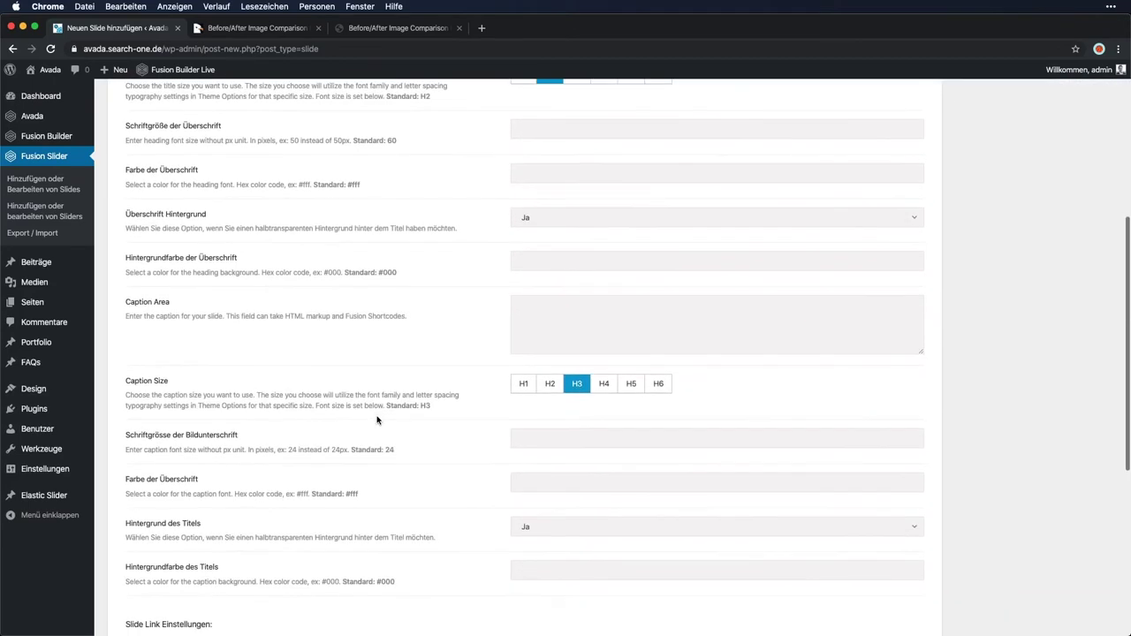
scroll(377, 420, "down", 8)
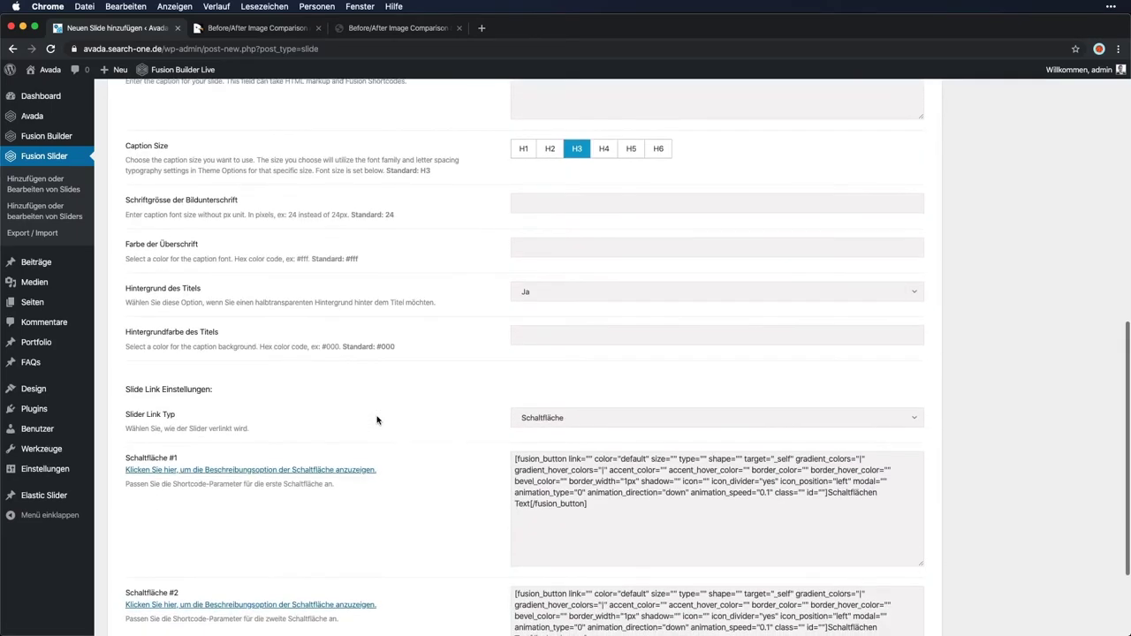
scroll(376, 419, "up", 20)
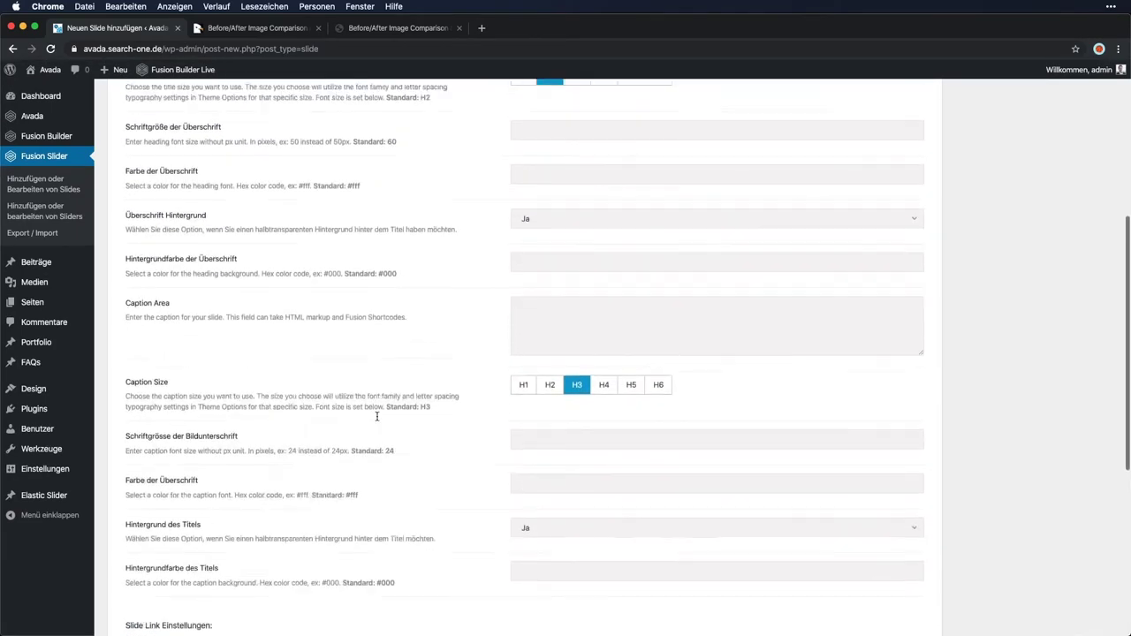
scroll(377, 417, "up", 1)
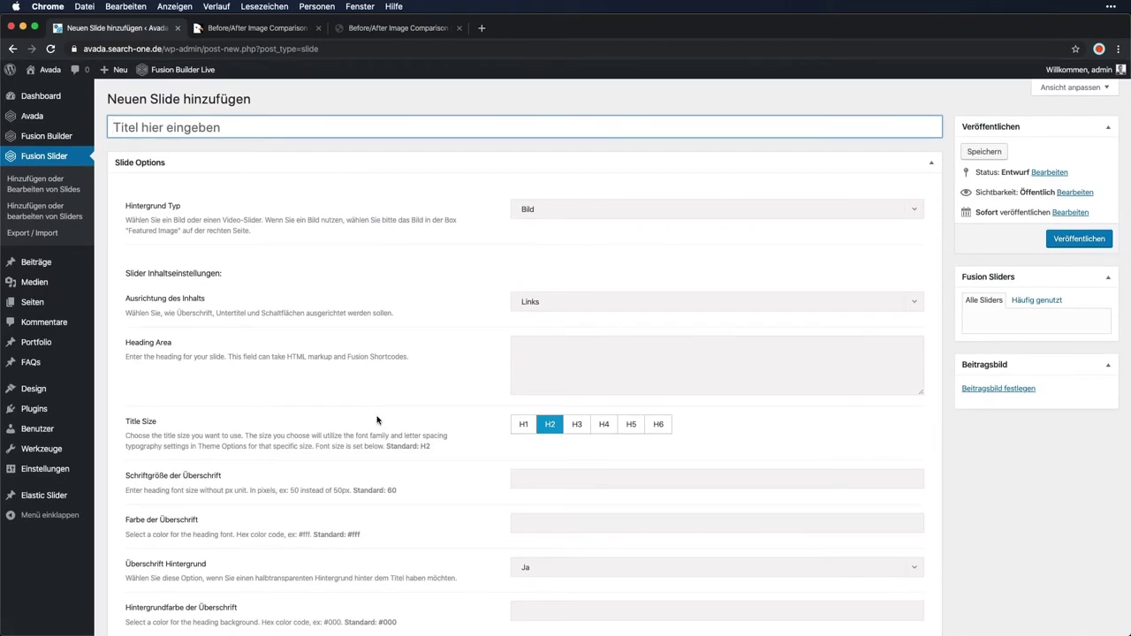
Open a new Elastic Slider slide and view its title, caption, group and featured image options
left_click(55, 497)
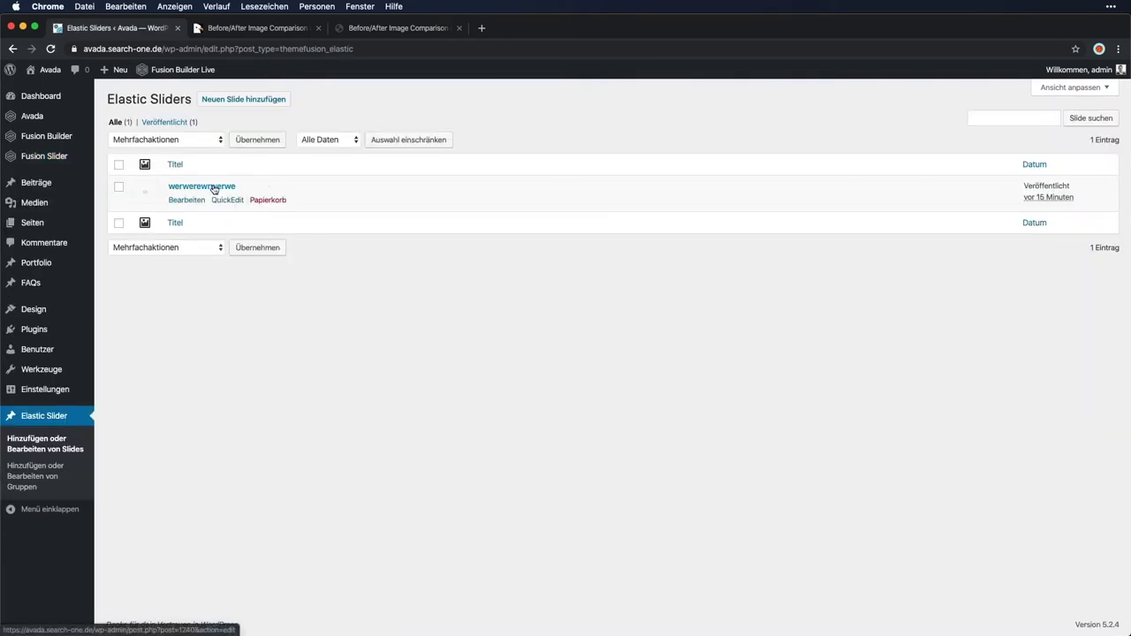
left_click(253, 101)
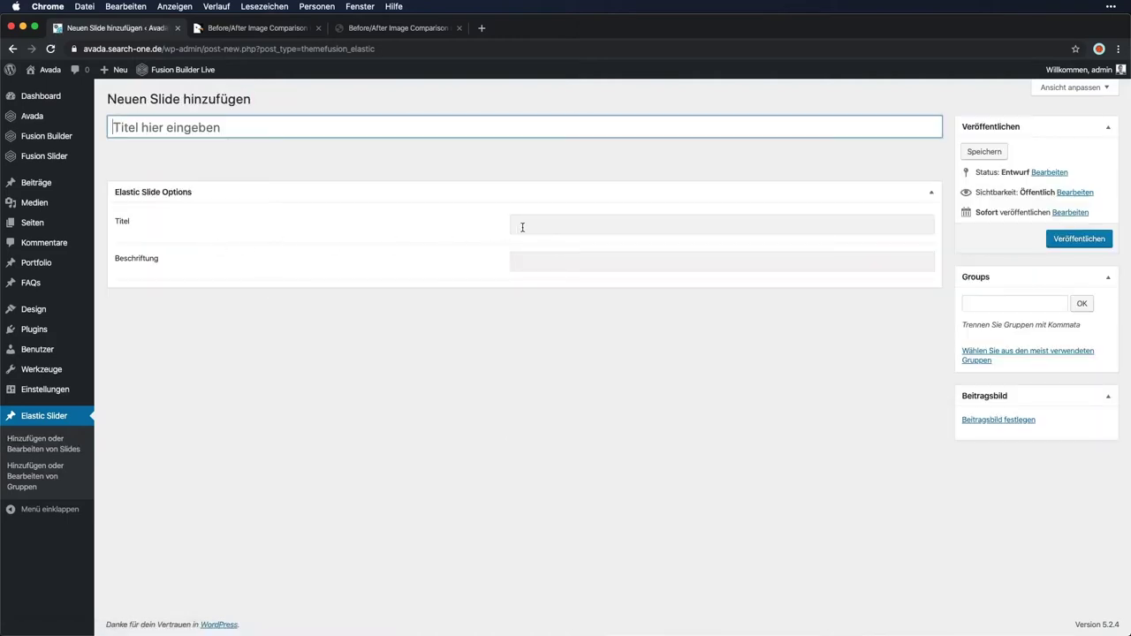
left_click(492, 431)
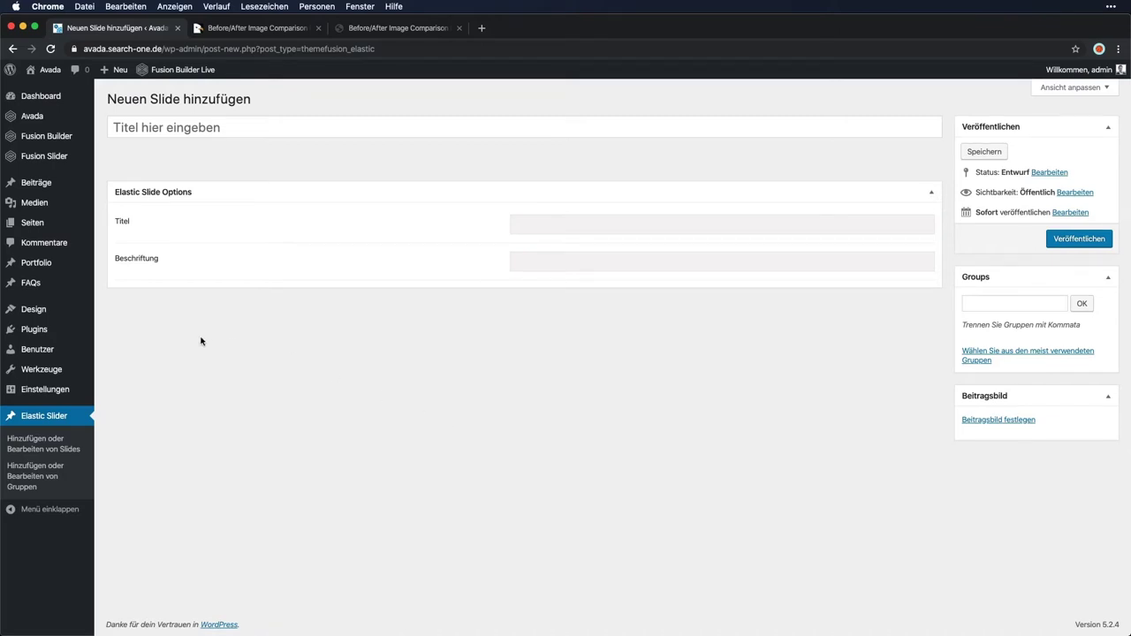
Open the portfolio overview and start a new portfolio post
left_click(47, 264)
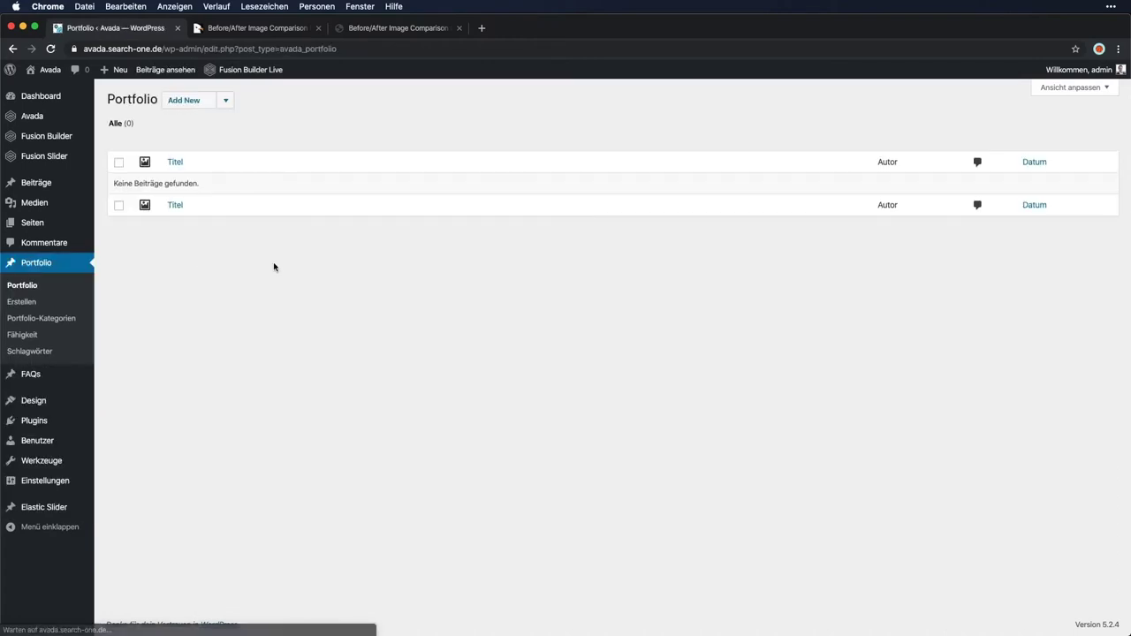
left_click(195, 103)
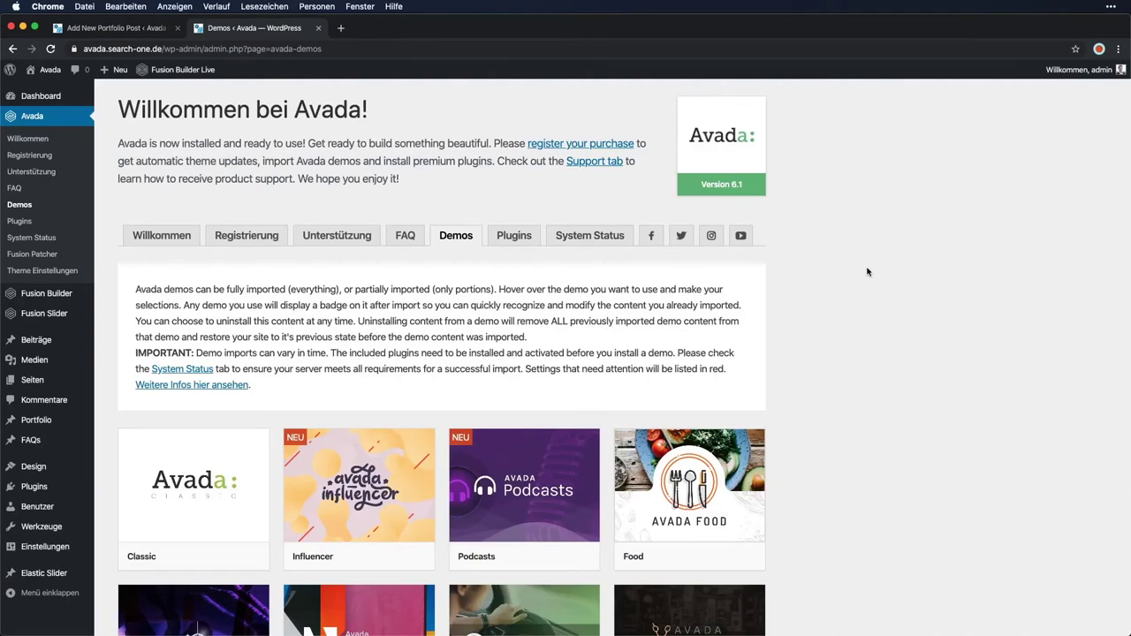
Choose the Galerie demo for import, select all of its content and install the required Slider Revolution plugin
scroll(867, 272, "down", 2)
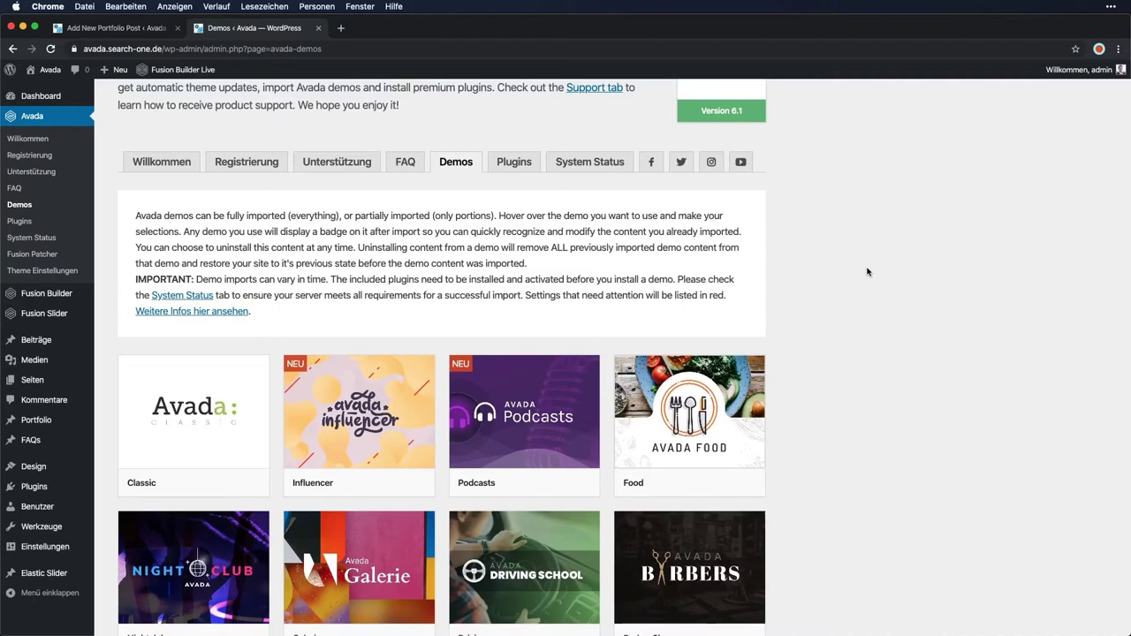
scroll(867, 272, "down", 5)
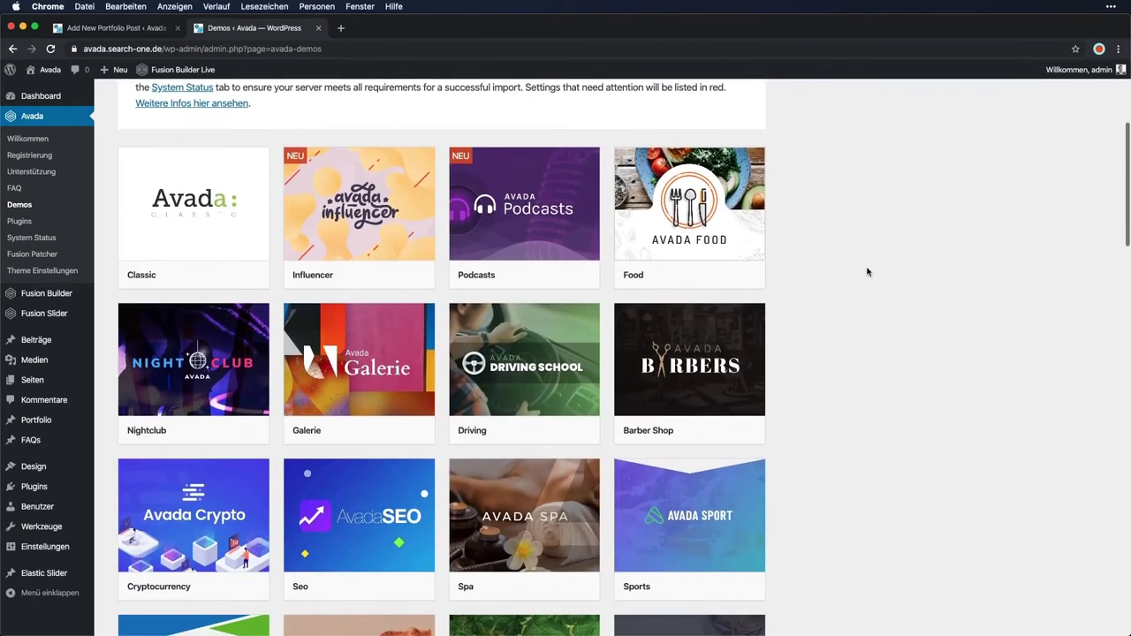
scroll(867, 272, "down", 2)
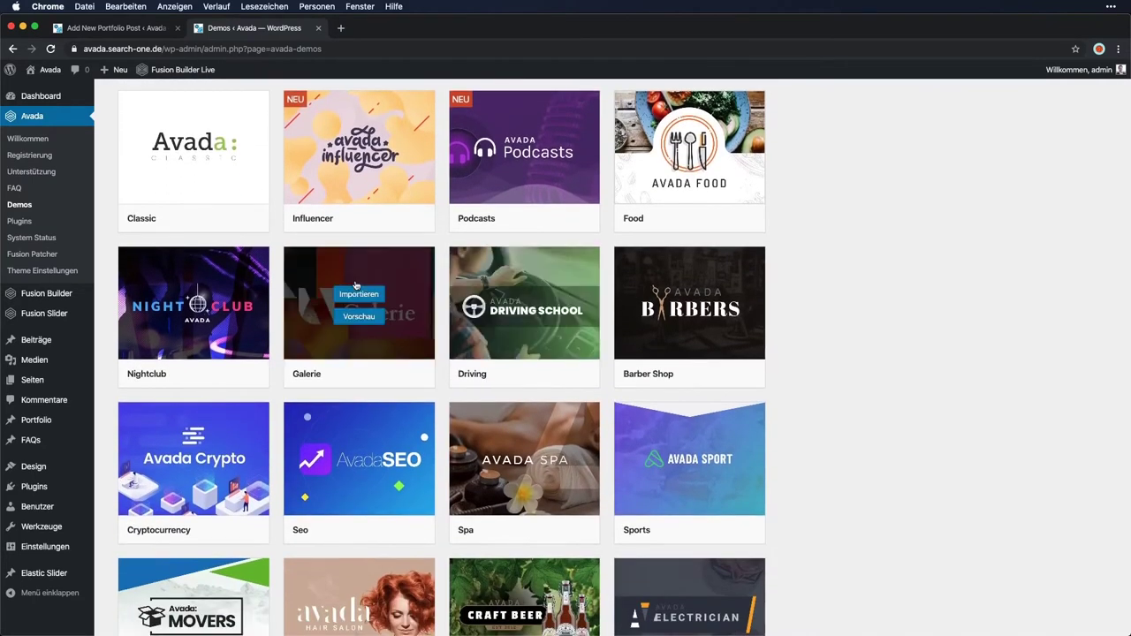
left_click(361, 299)
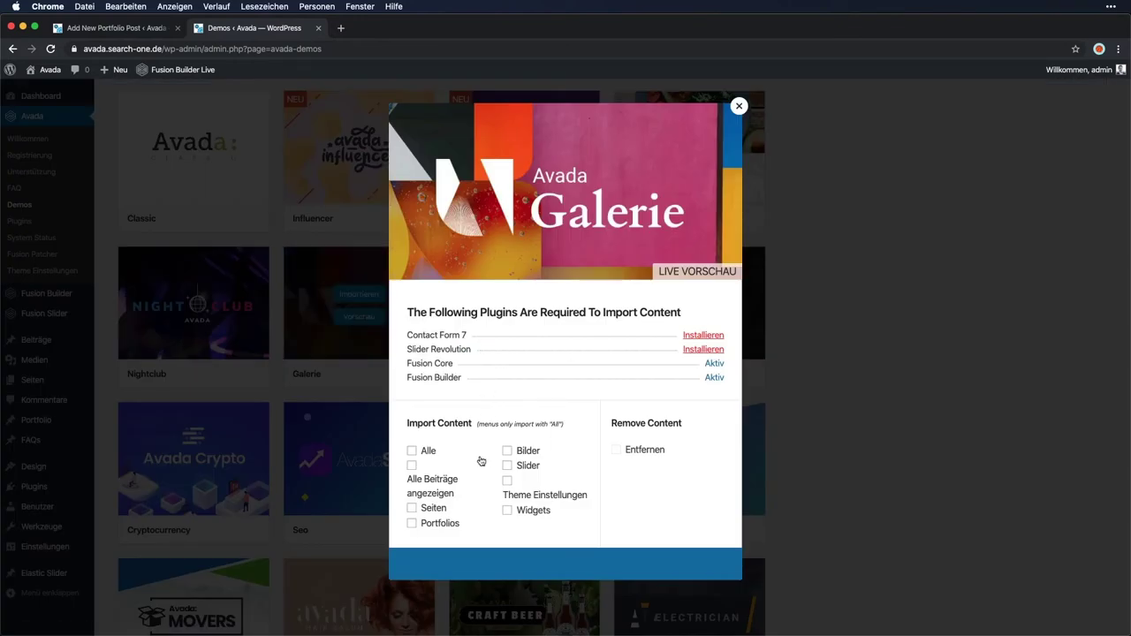
left_click(425, 451)
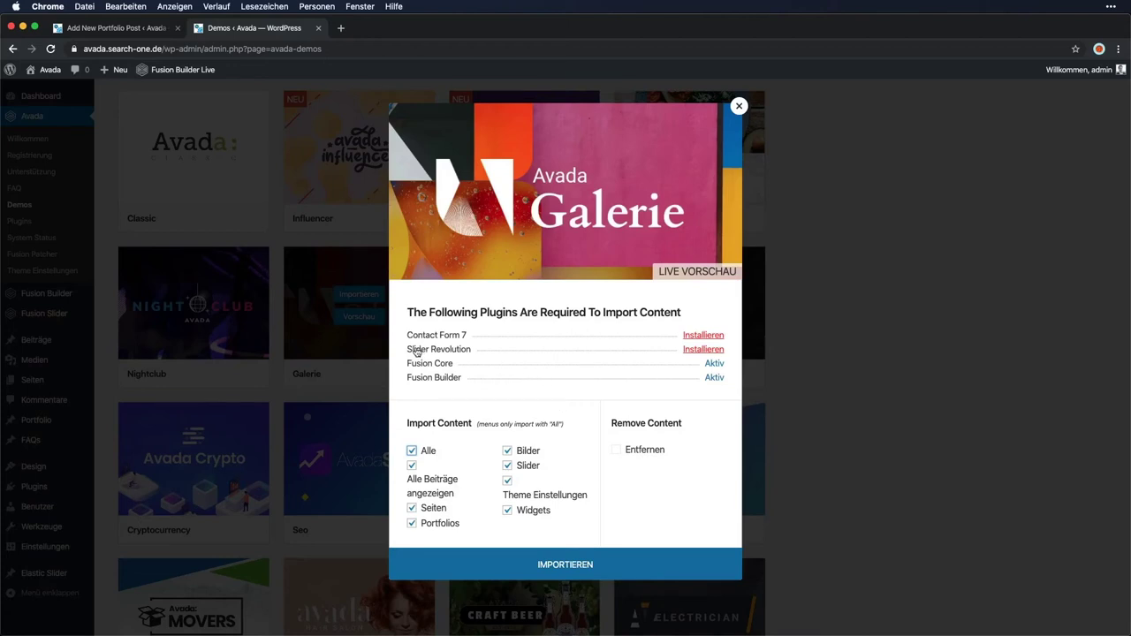
left_click(703, 350)
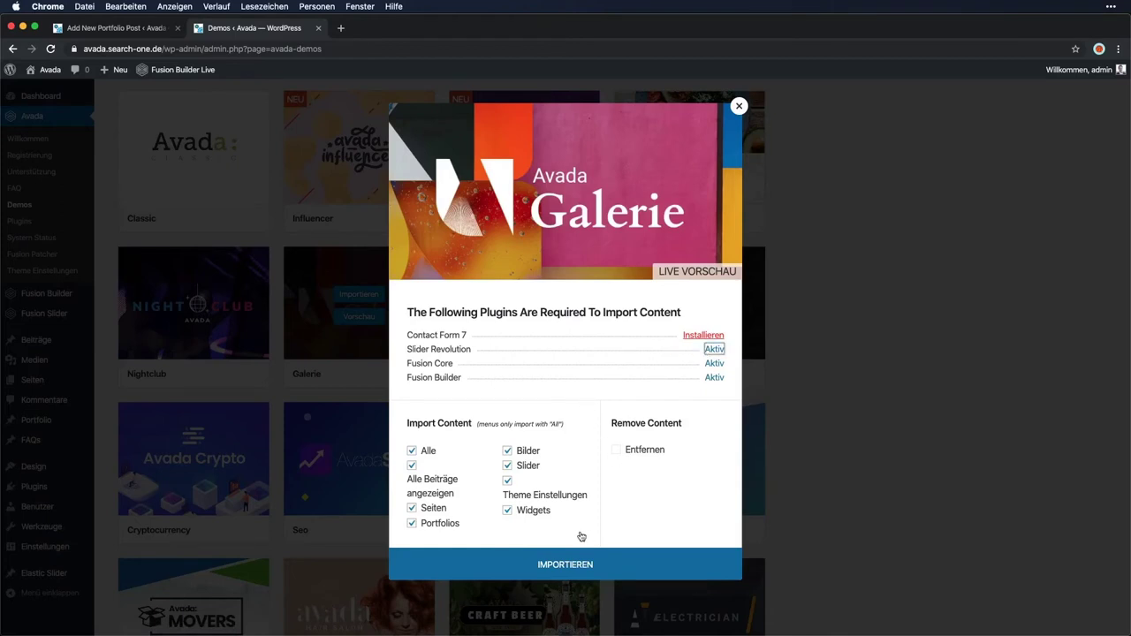
Import the full Galerie demo, accepting the replacement of the current theme options and widgets, and close the import dialog
left_click(567, 564)
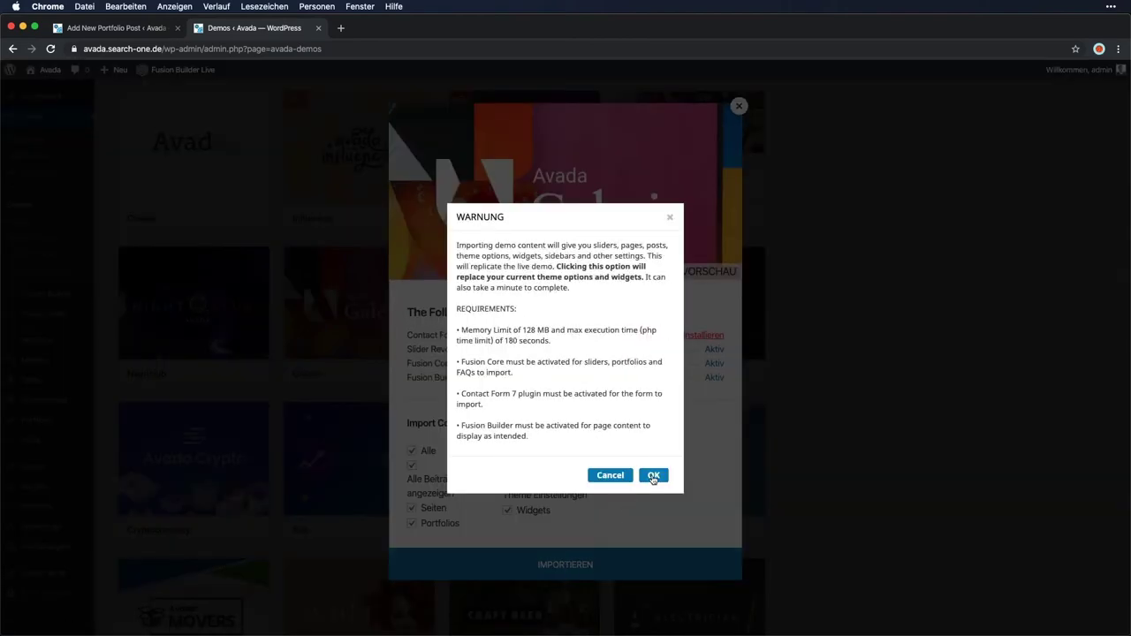
left_click(653, 476)
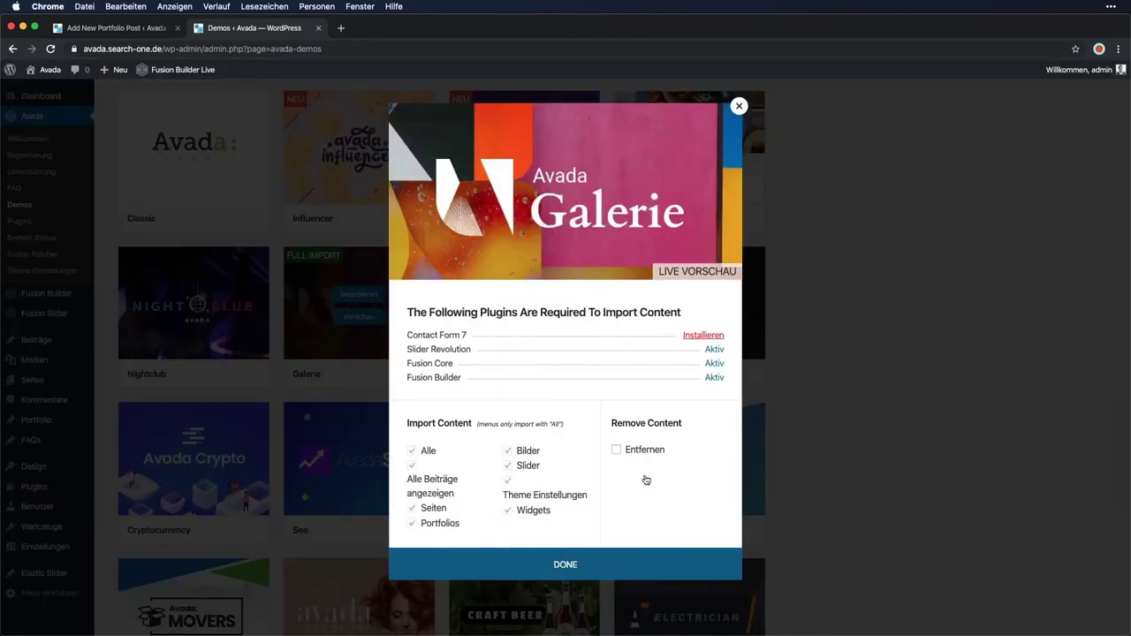
left_click(579, 566)
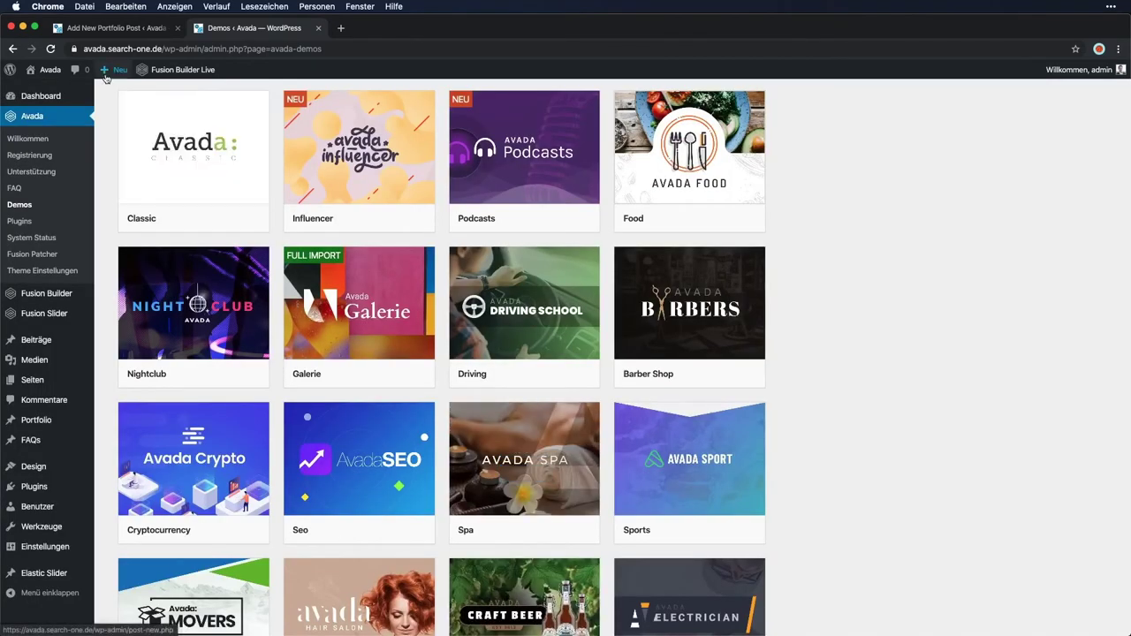
Visit the site's front end and review the imported Galerie home page from the hero slider down to the footer
left_click(49, 69)
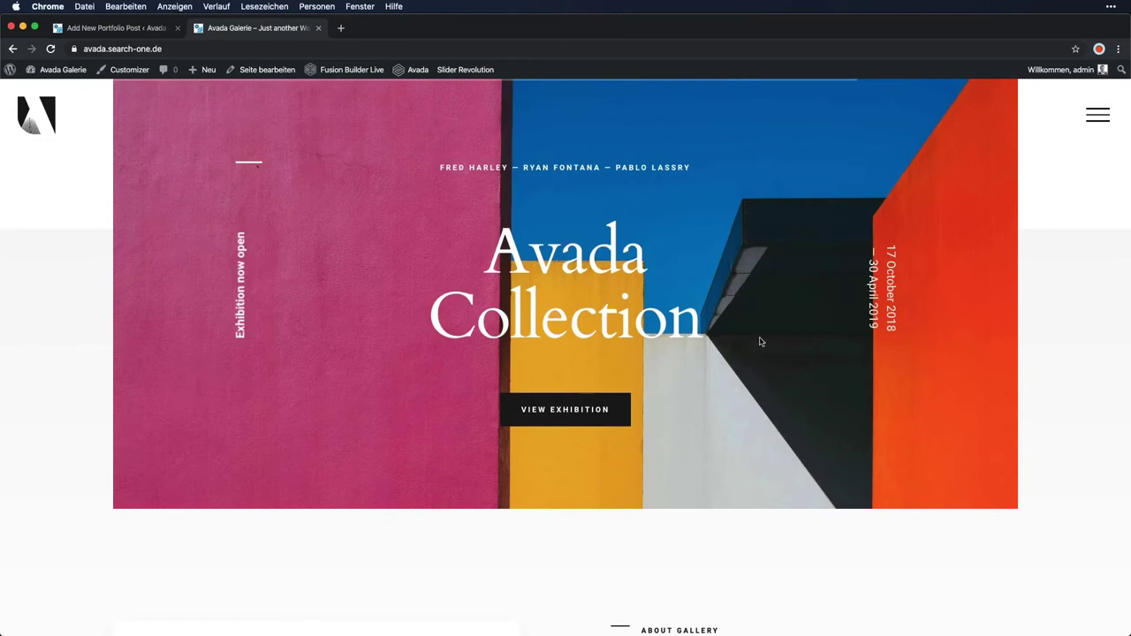
scroll(767, 341, "down", 5)
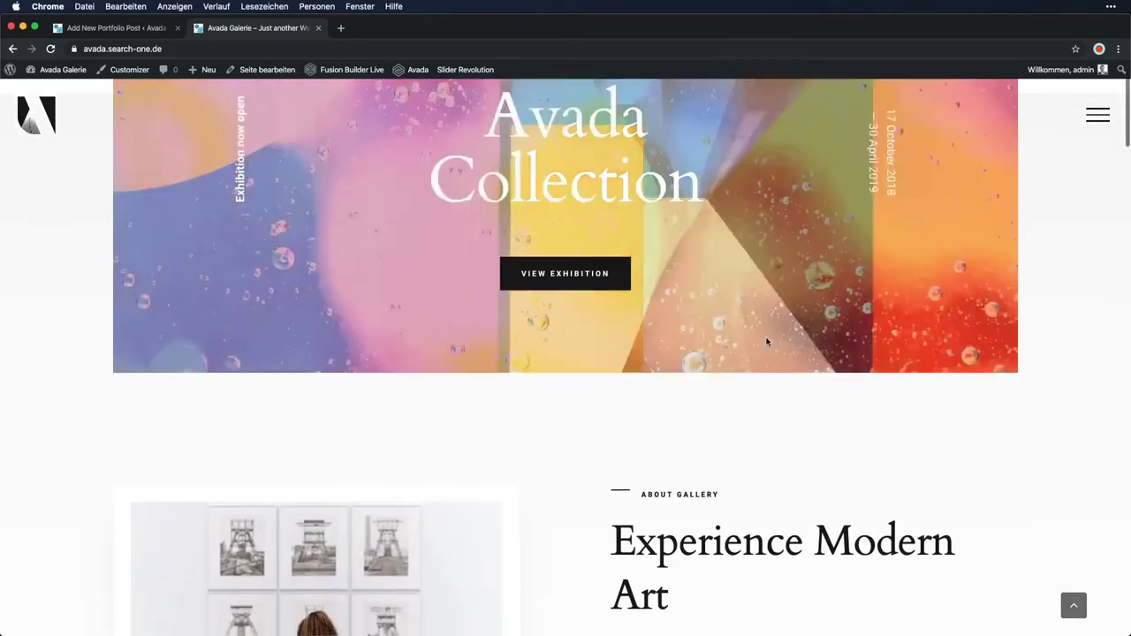
scroll(767, 342, "down", 12)
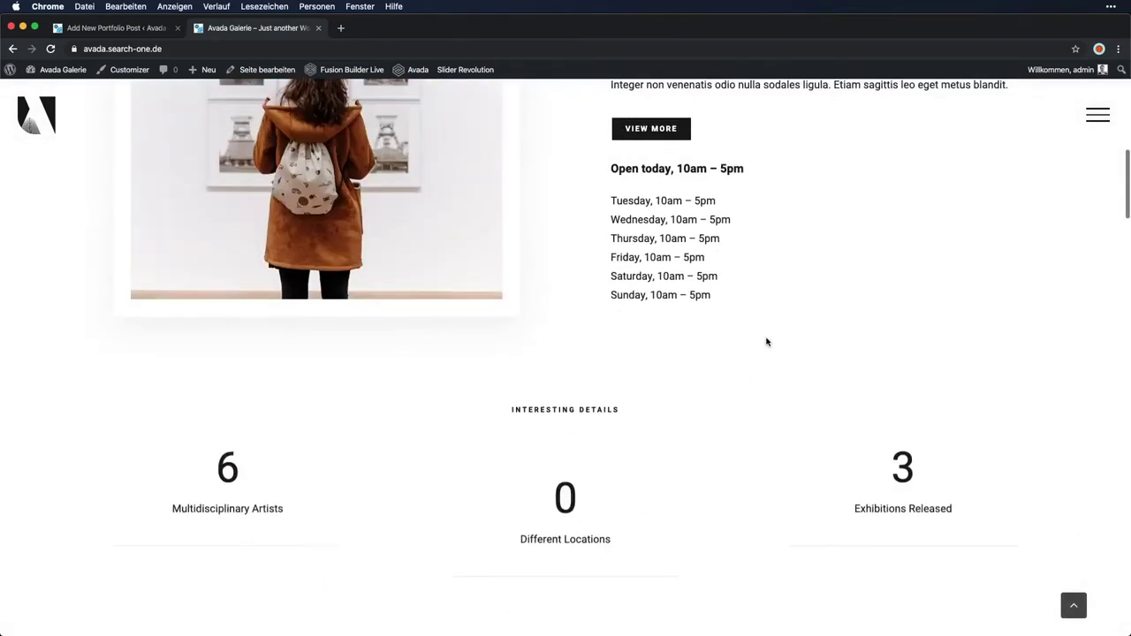
scroll(767, 342, "down", 10)
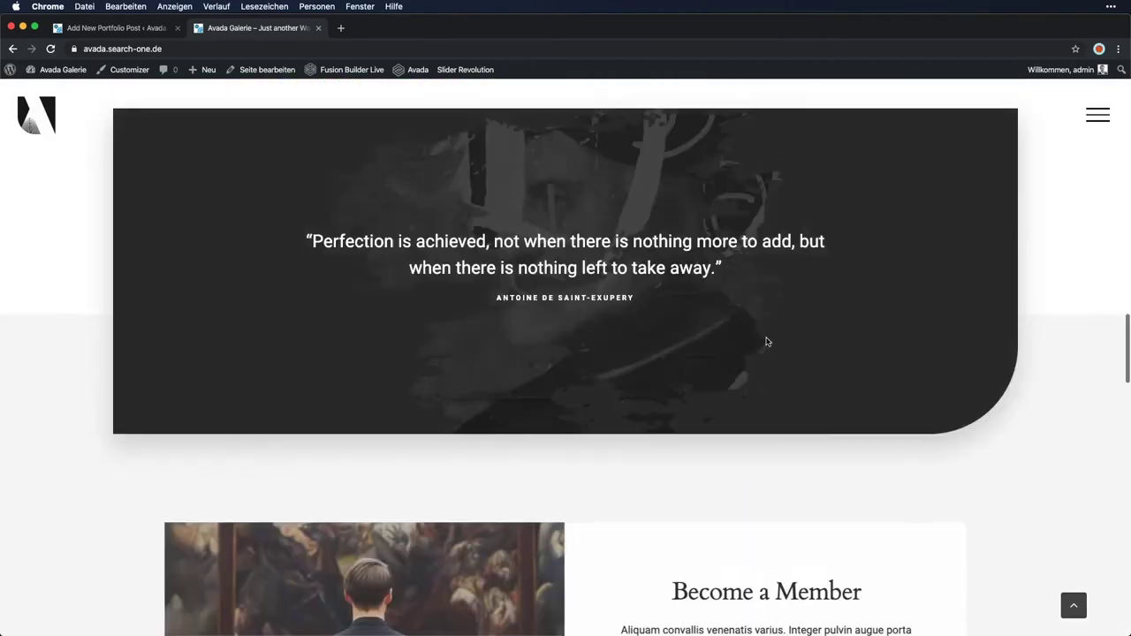
scroll(768, 342, "down", 8)
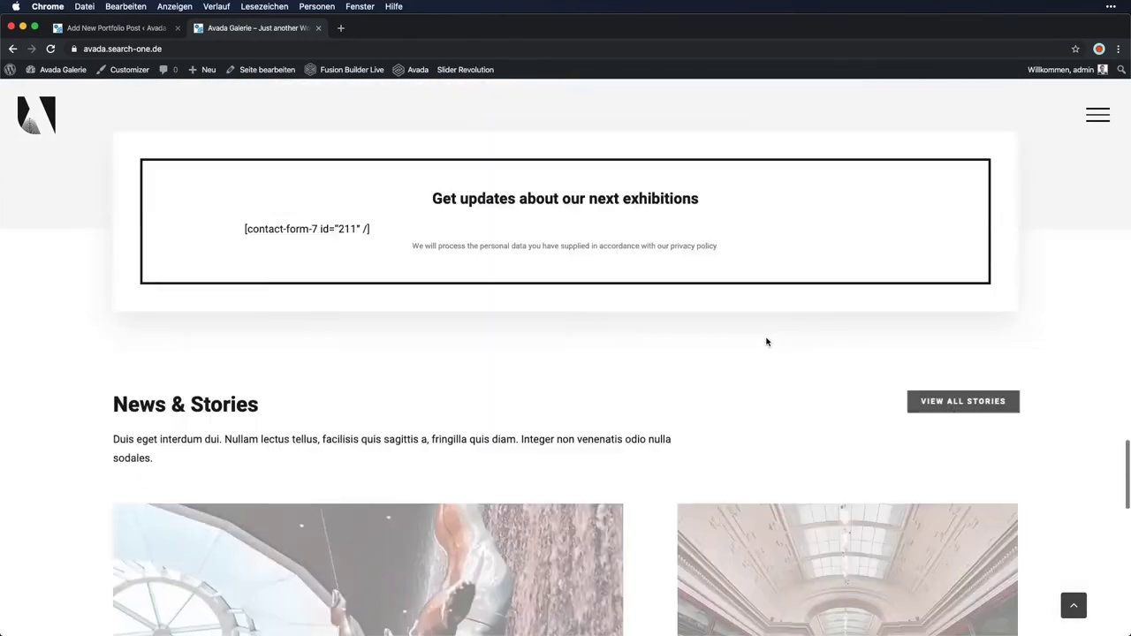
scroll(767, 341, "down", 7)
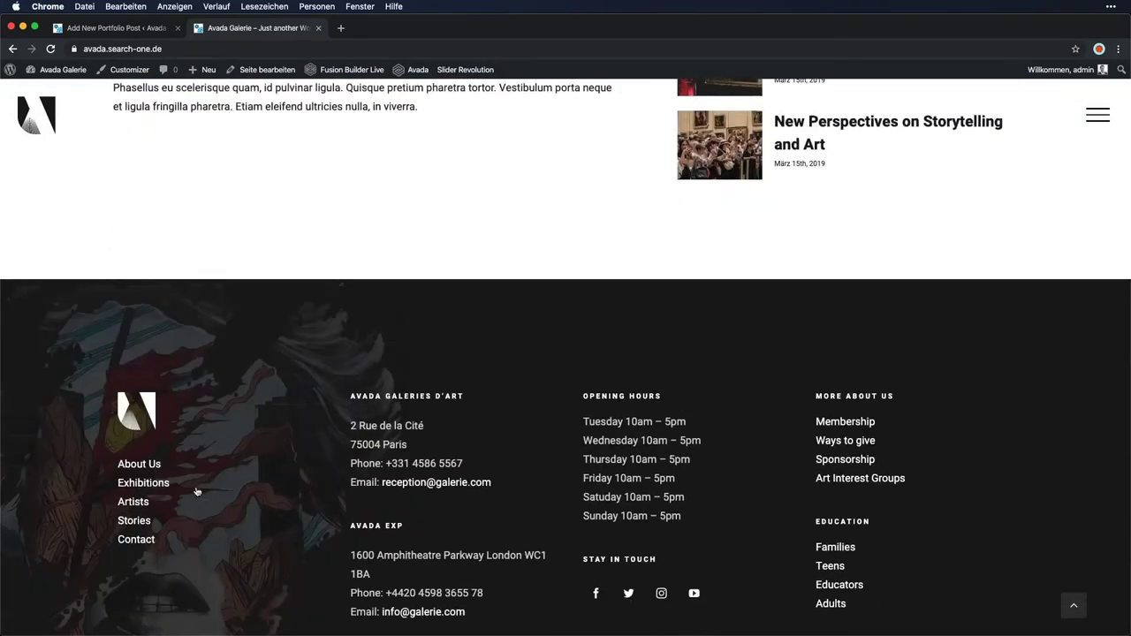
Try the Exhibitions and Artists links in the home page footer, going back after each
left_click(157, 486)
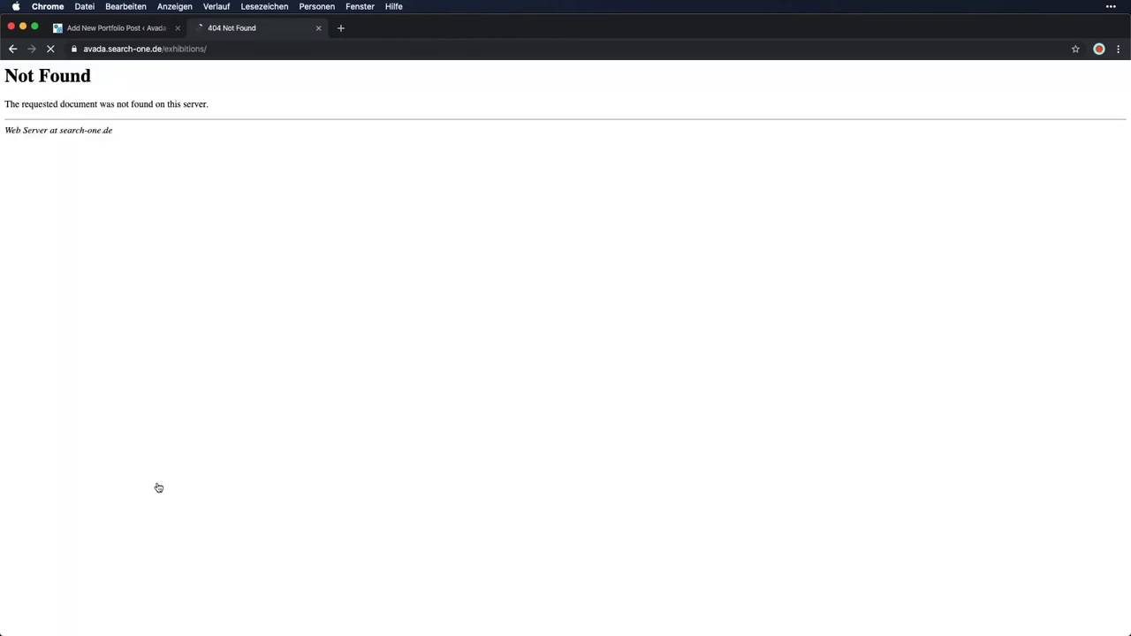
left_click(12, 48)
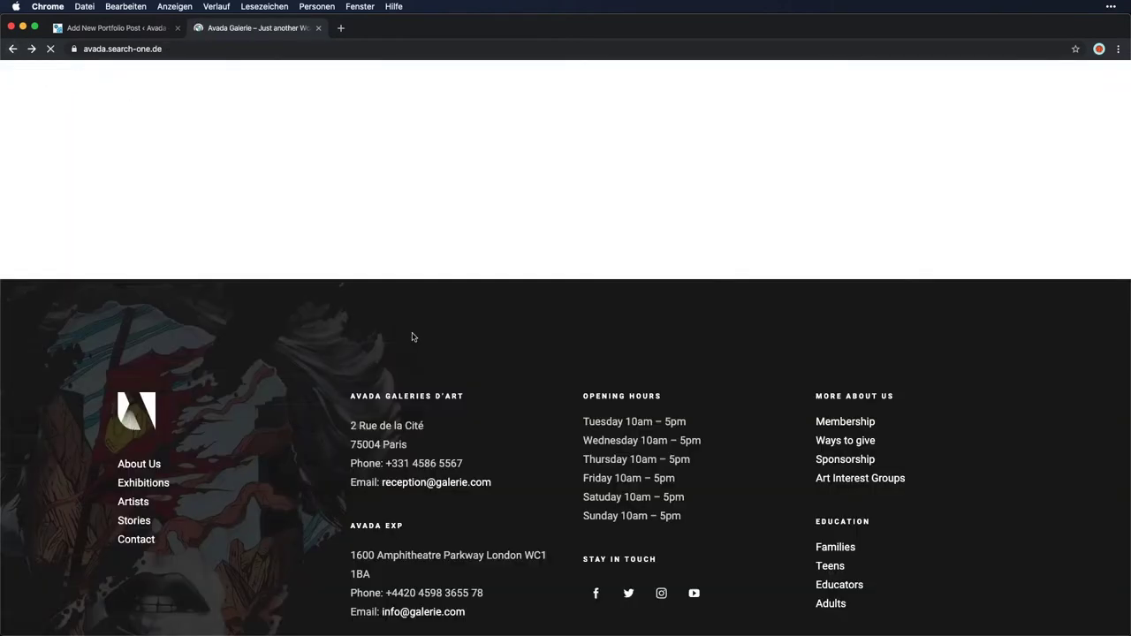
left_click(133, 502)
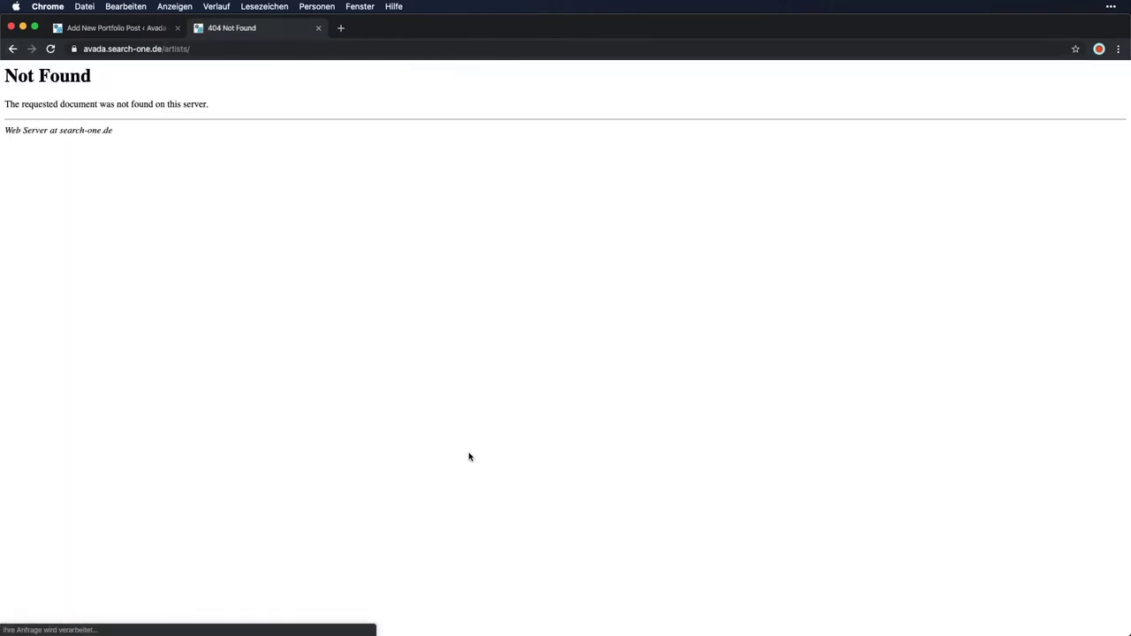
left_click(12, 49)
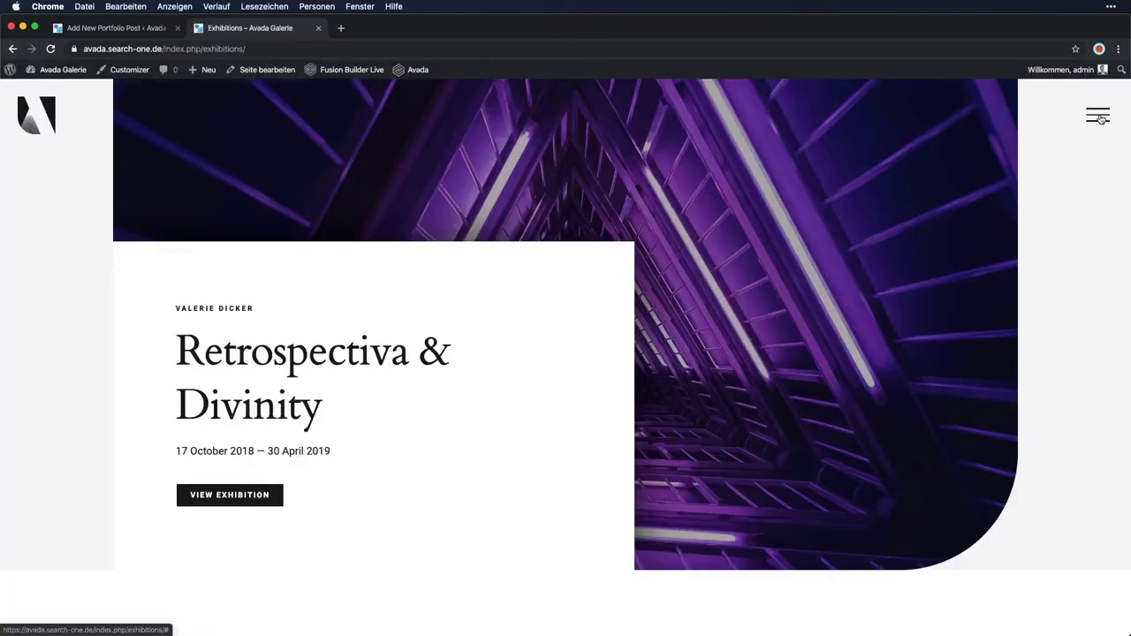
Open the Exhibitions page from the site's main navigation and view the Abstract Model exhibition with its slider and artworks
left_click(1098, 116)
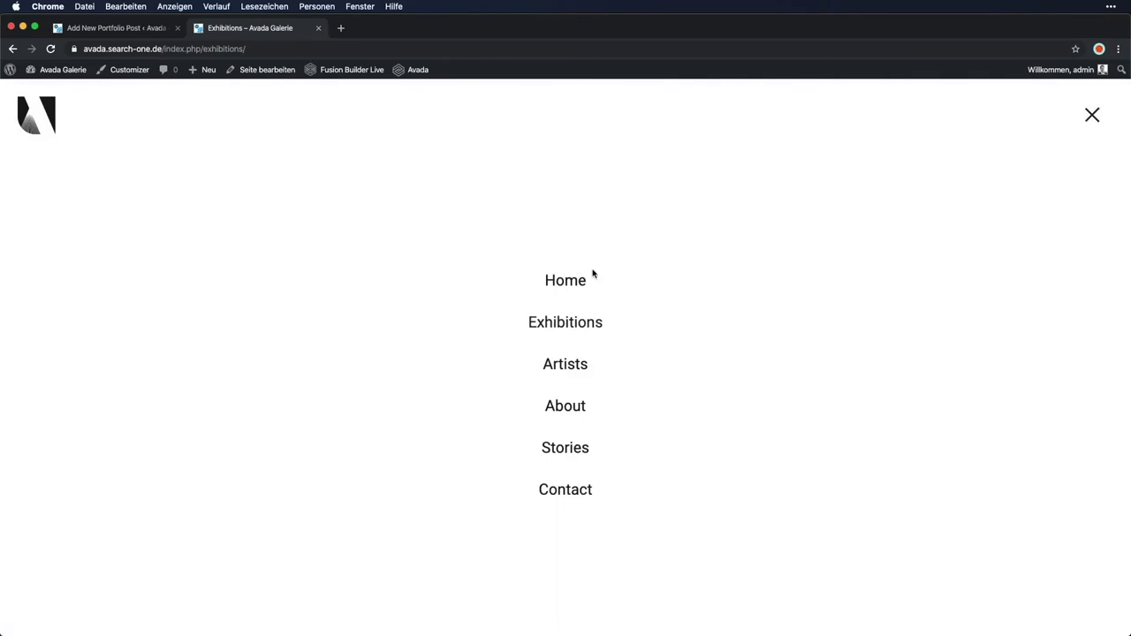
left_click(579, 324)
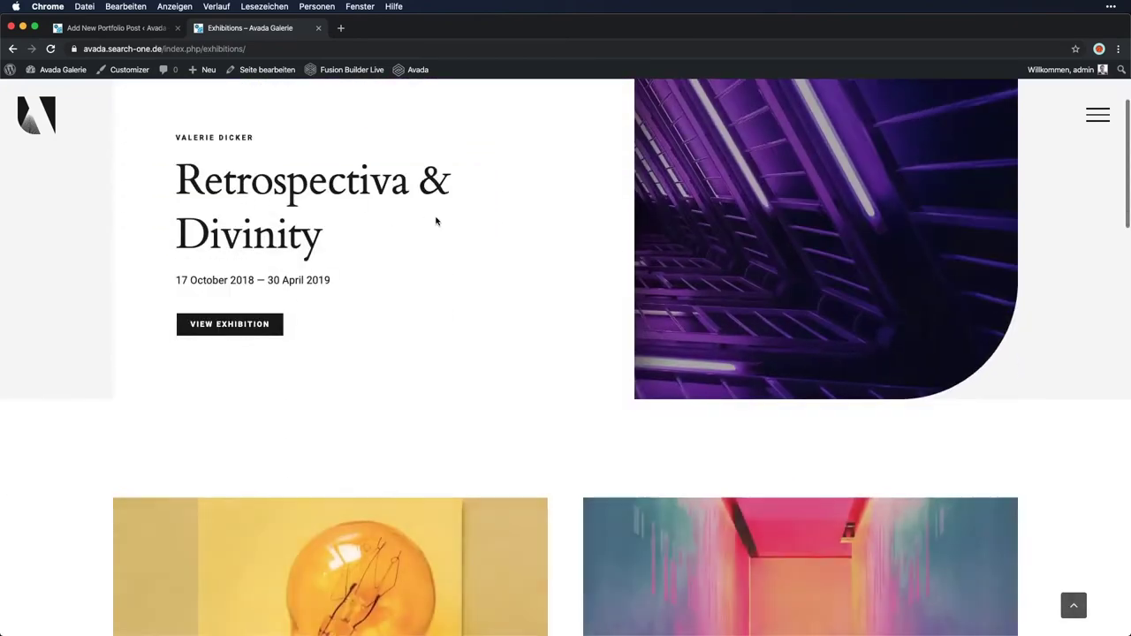
scroll(436, 221, "down", 10)
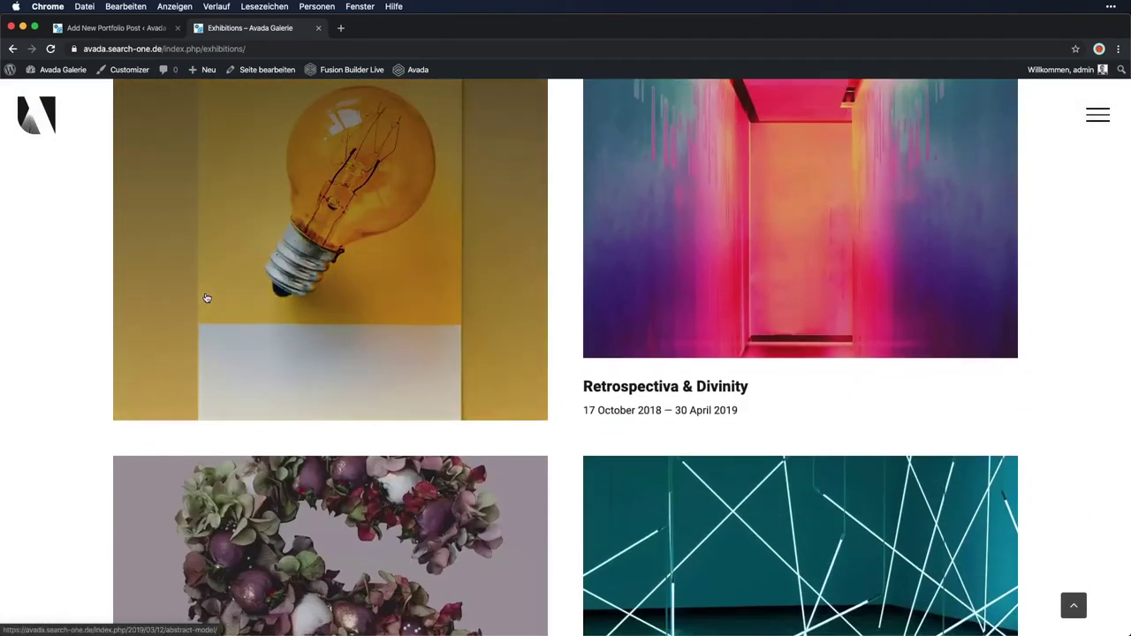
left_click(347, 302)
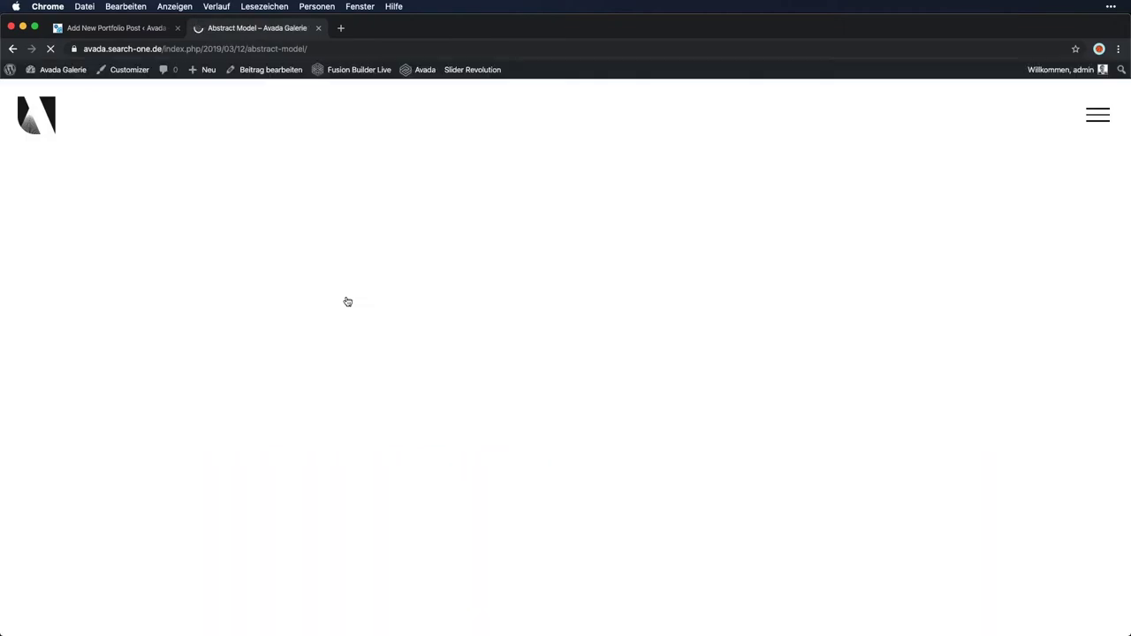
scroll(652, 277, "down", 2)
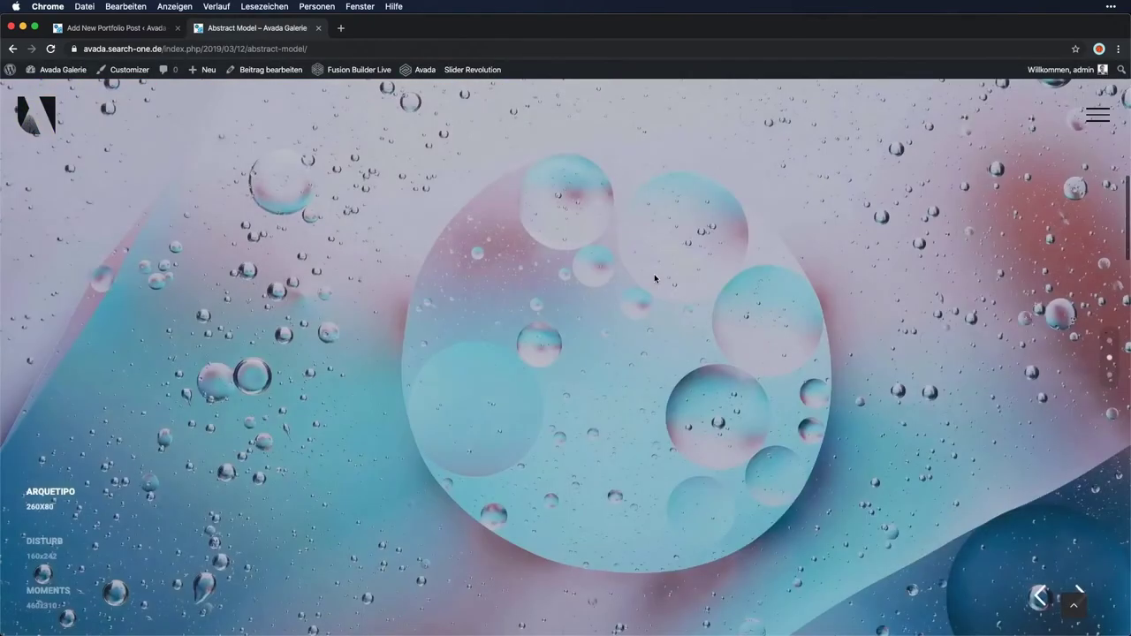
scroll(655, 278, "down", 10)
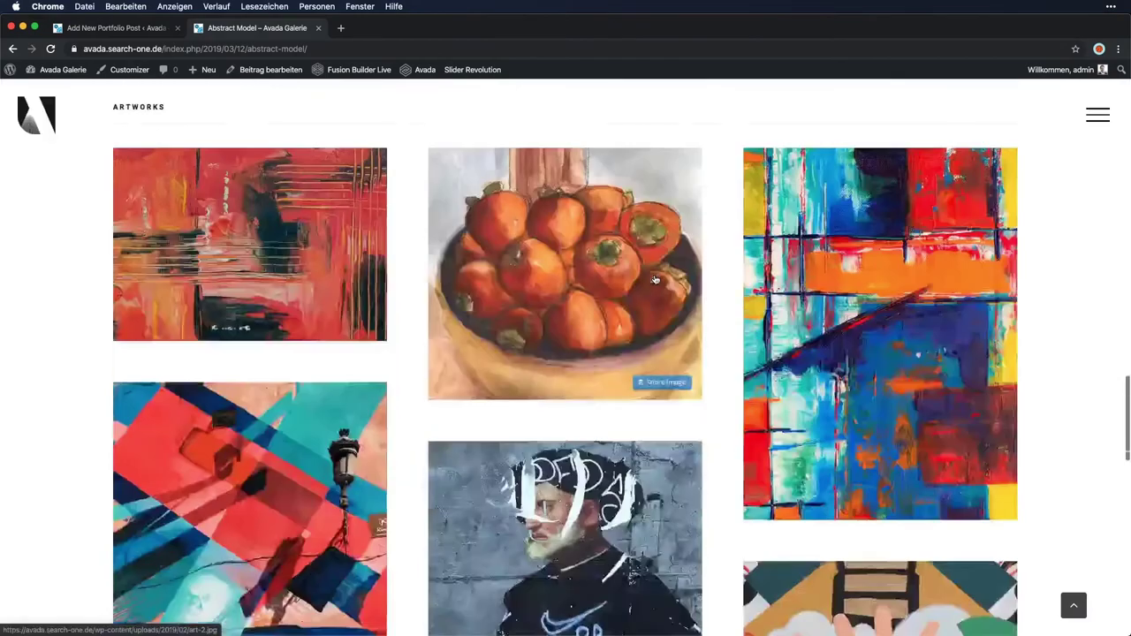
scroll(655, 279, "down", 2)
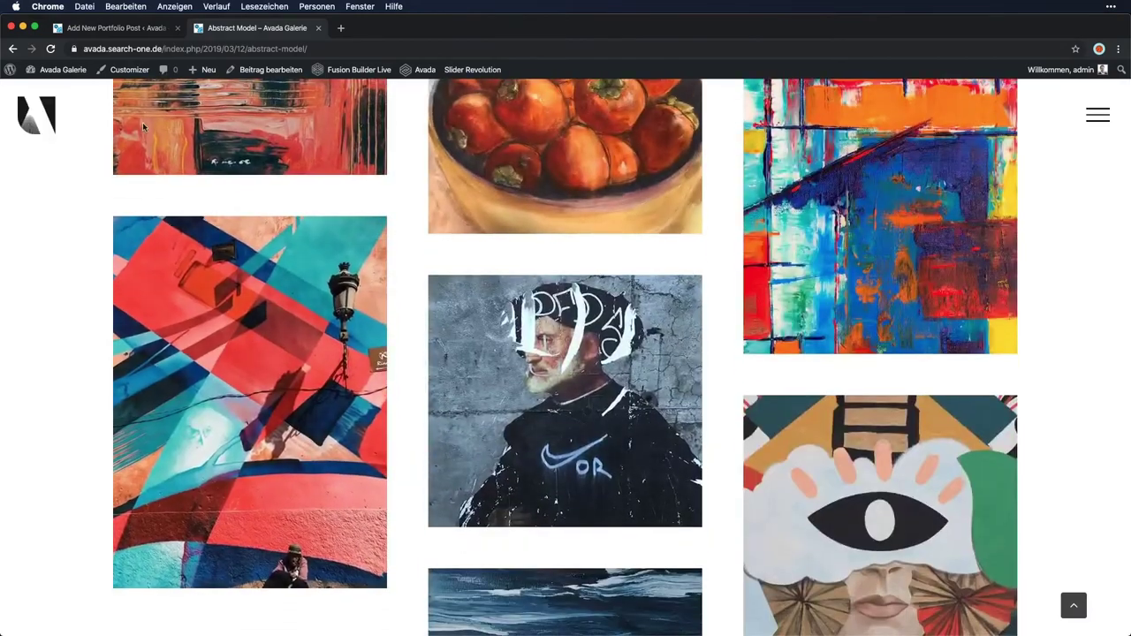
Check the list of imported portfolio posts in the WordPress backend and return to the gallery website
left_click(137, 29)
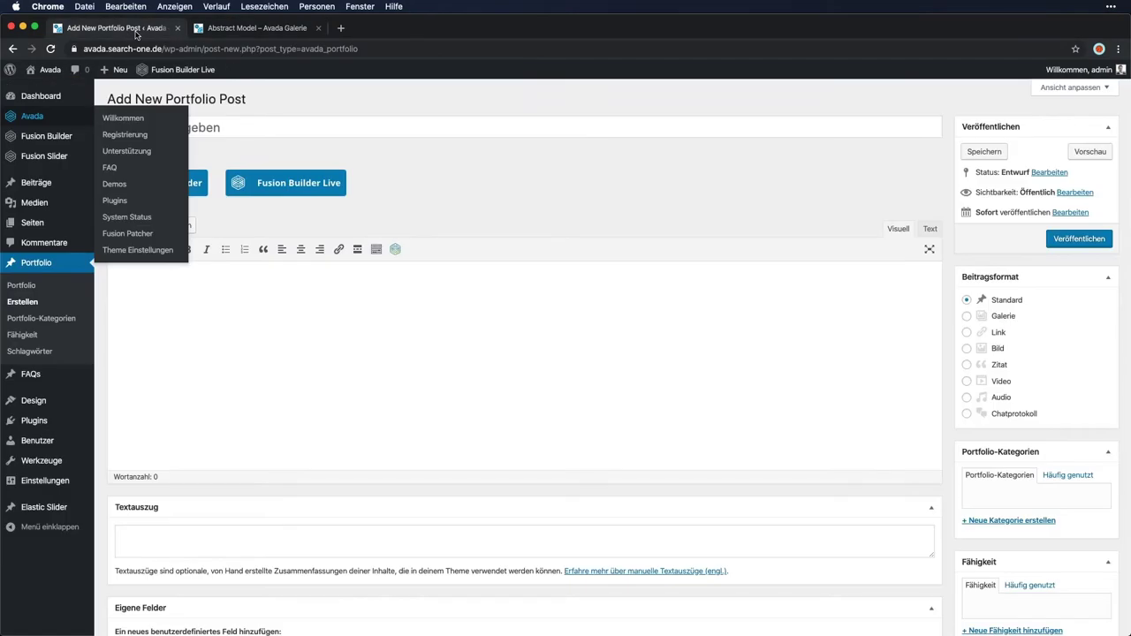
left_click(23, 285)
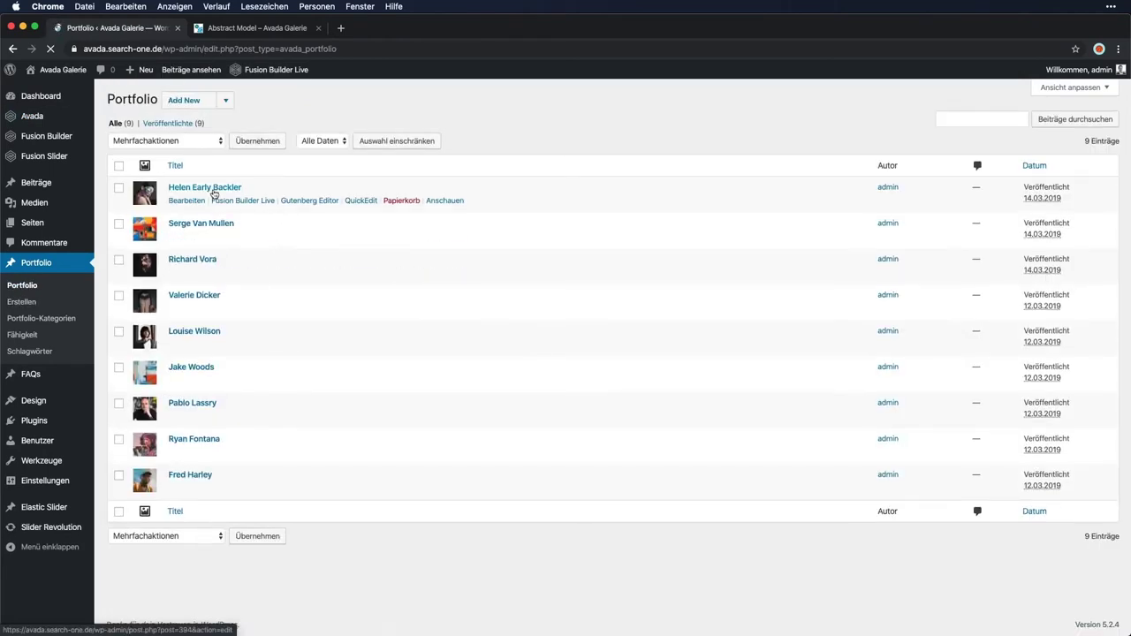
left_click(299, 34)
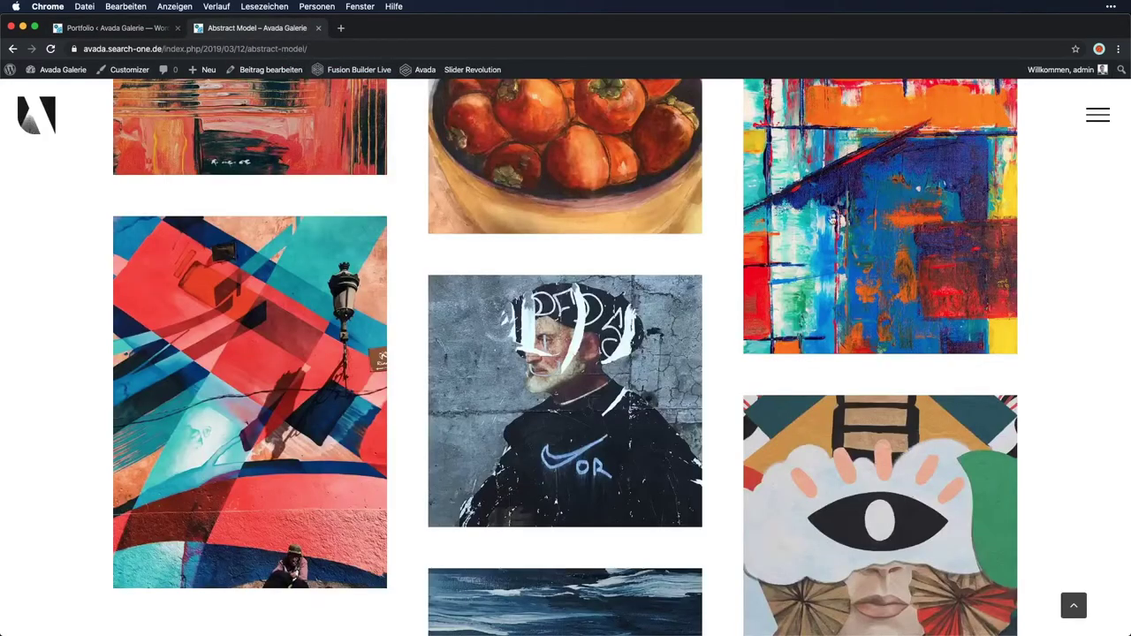
Open the Artists page of the gallery website and go to the first artist's profile
left_click(1092, 122)
left_click(566, 363)
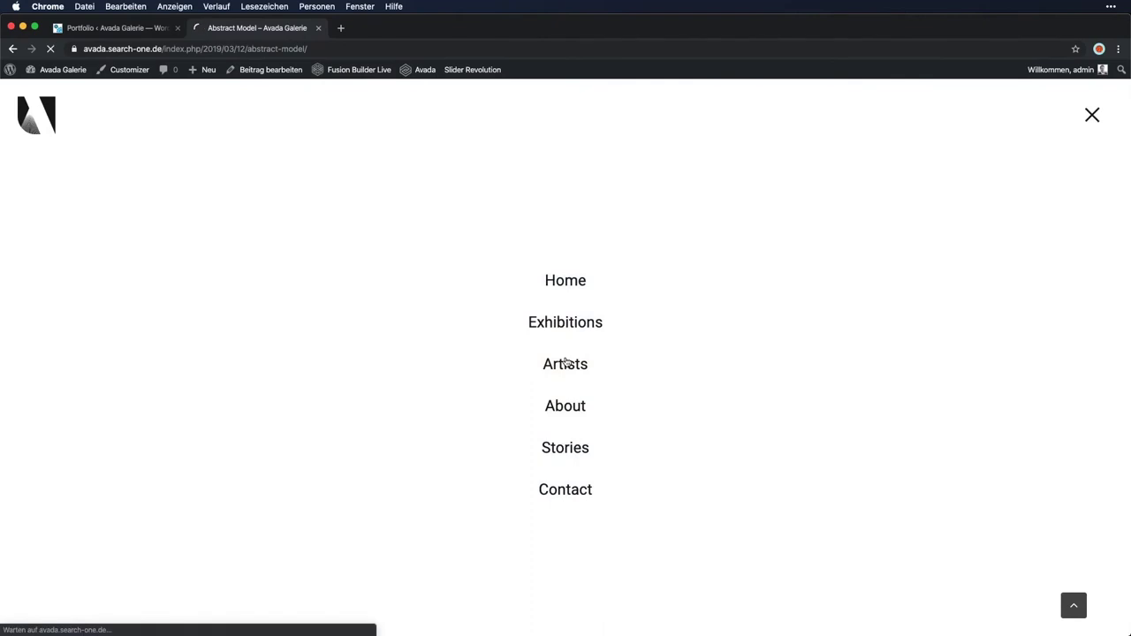
scroll(566, 362, "down", 5)
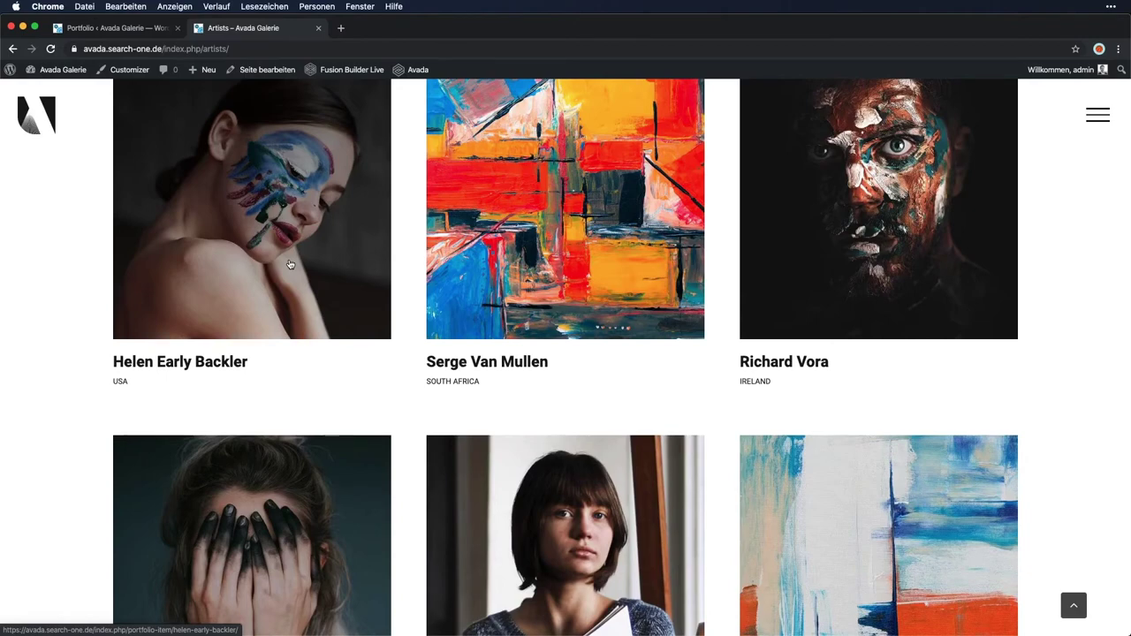
left_click(299, 193)
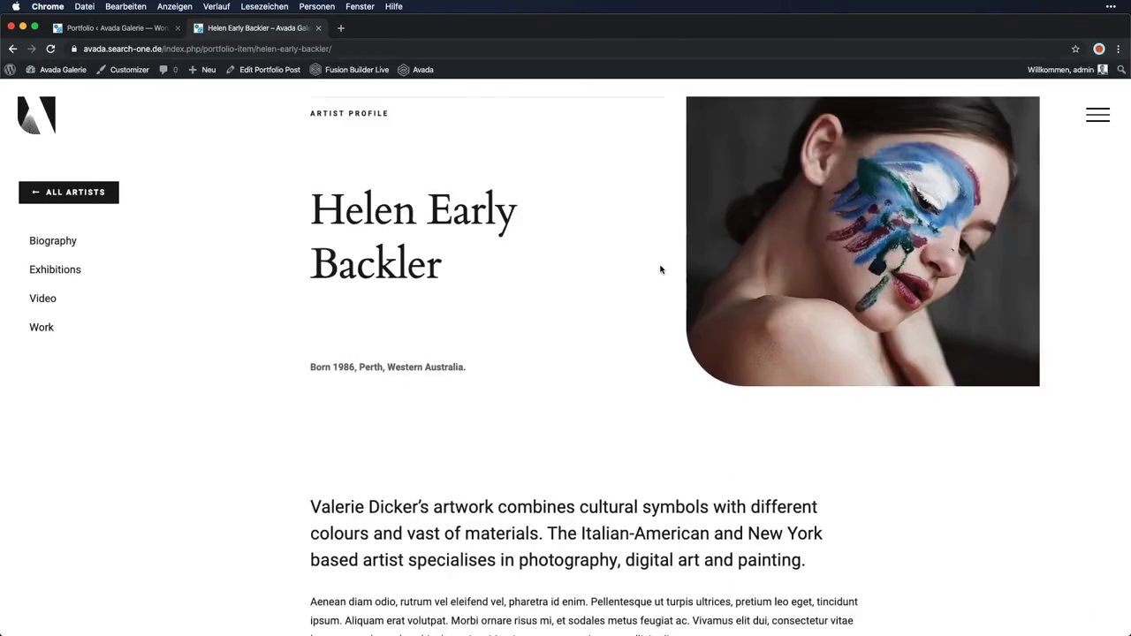
Examine the artist profile's biography, exhibitions, video, artwork and newsletter sections
scroll(660, 270, "down", 3)
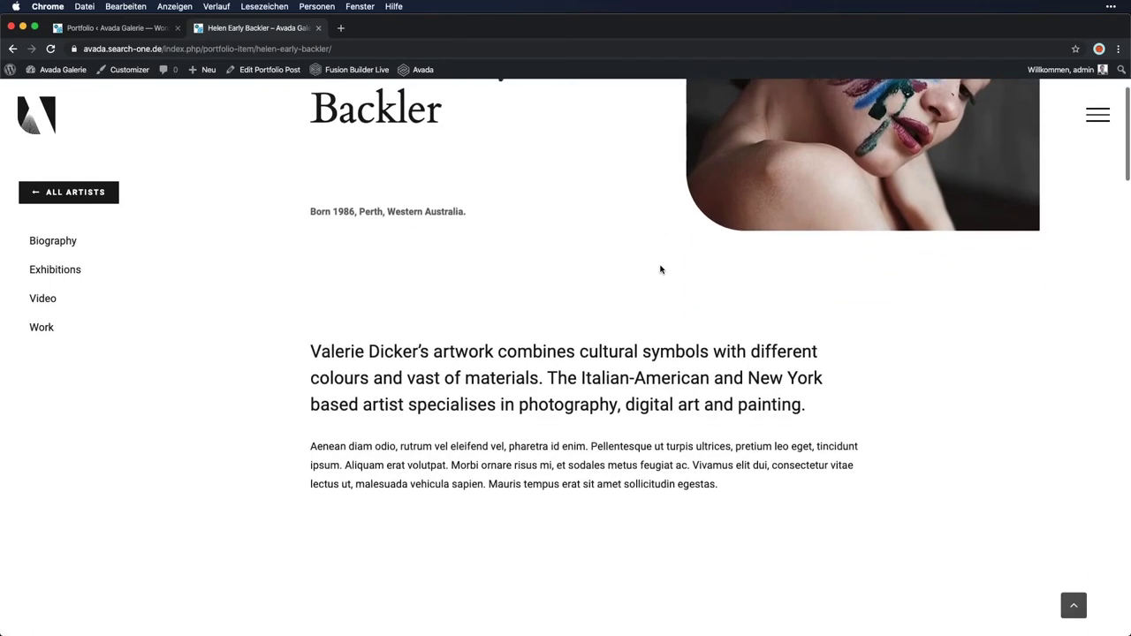
scroll(660, 269, "down", 10)
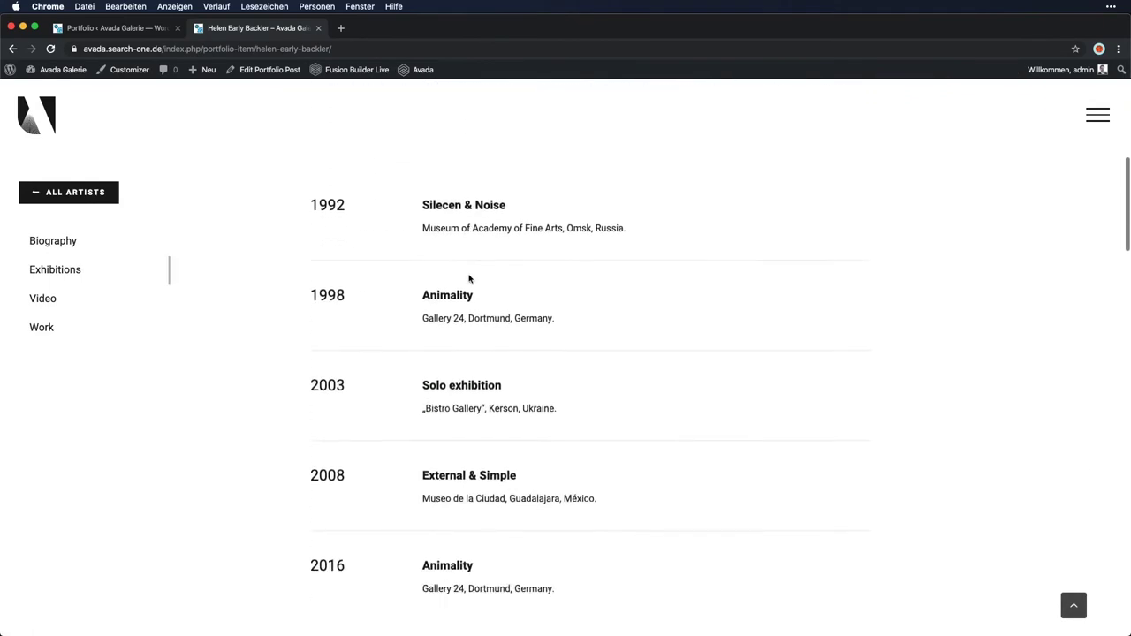
scroll(469, 279, "down", 8)
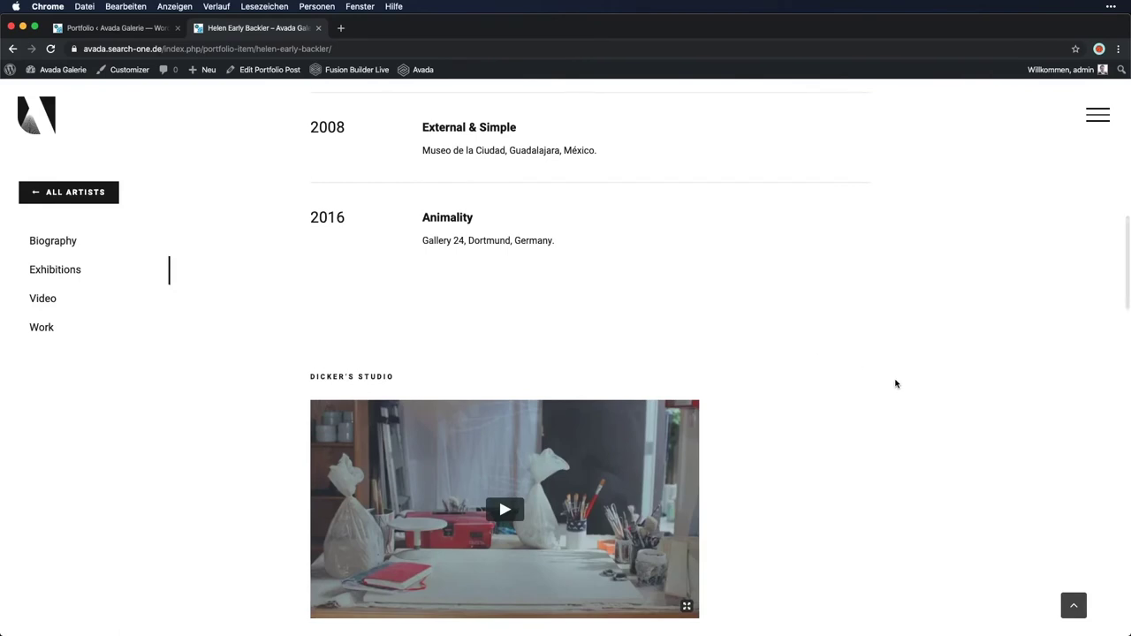
scroll(895, 384, "down", 10)
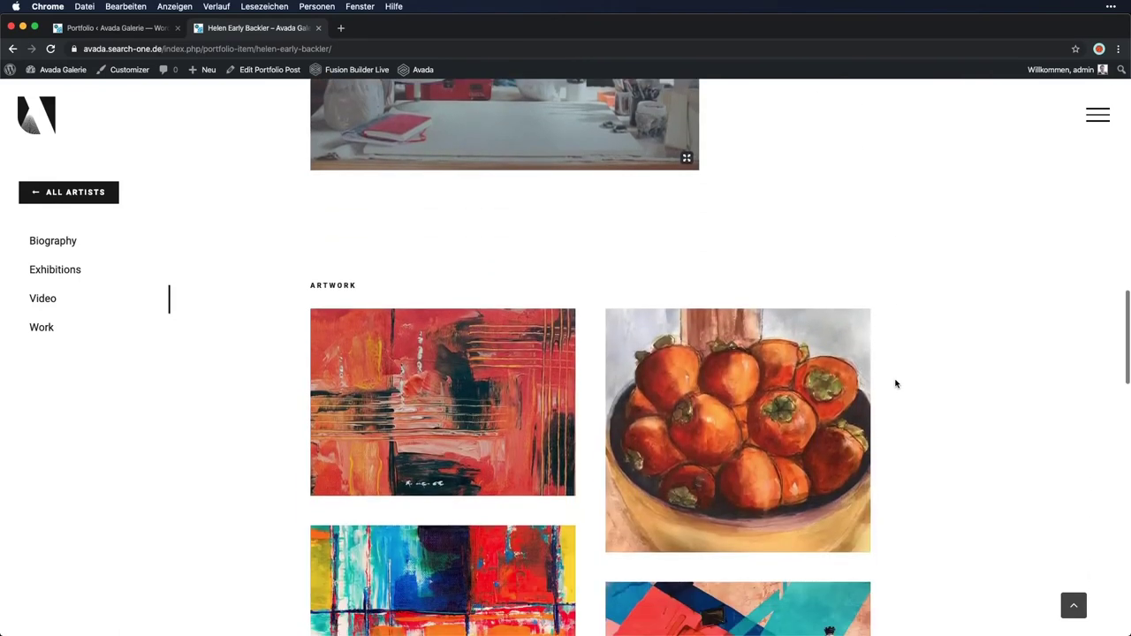
scroll(895, 384, "down", 11)
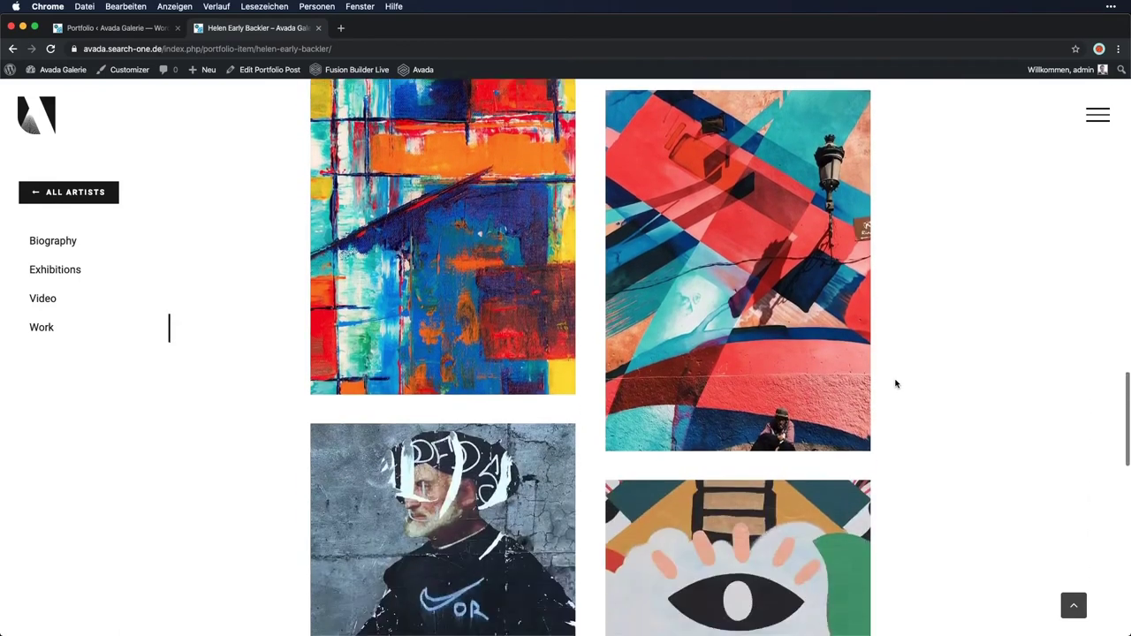
scroll(895, 384, "down", 13)
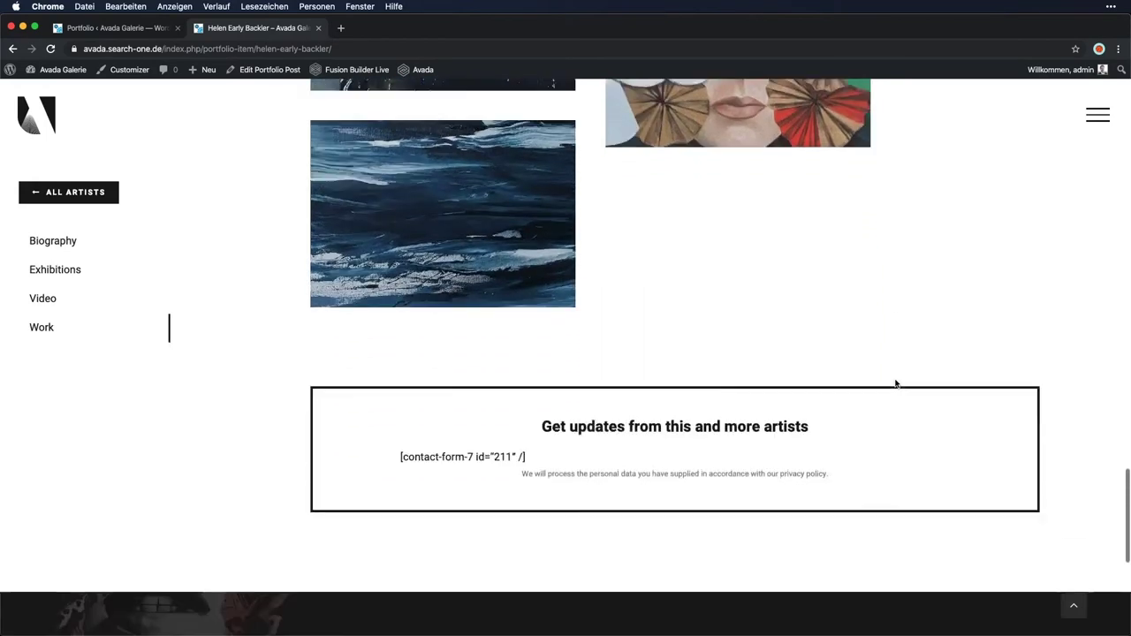
scroll(895, 384, "down", 2)
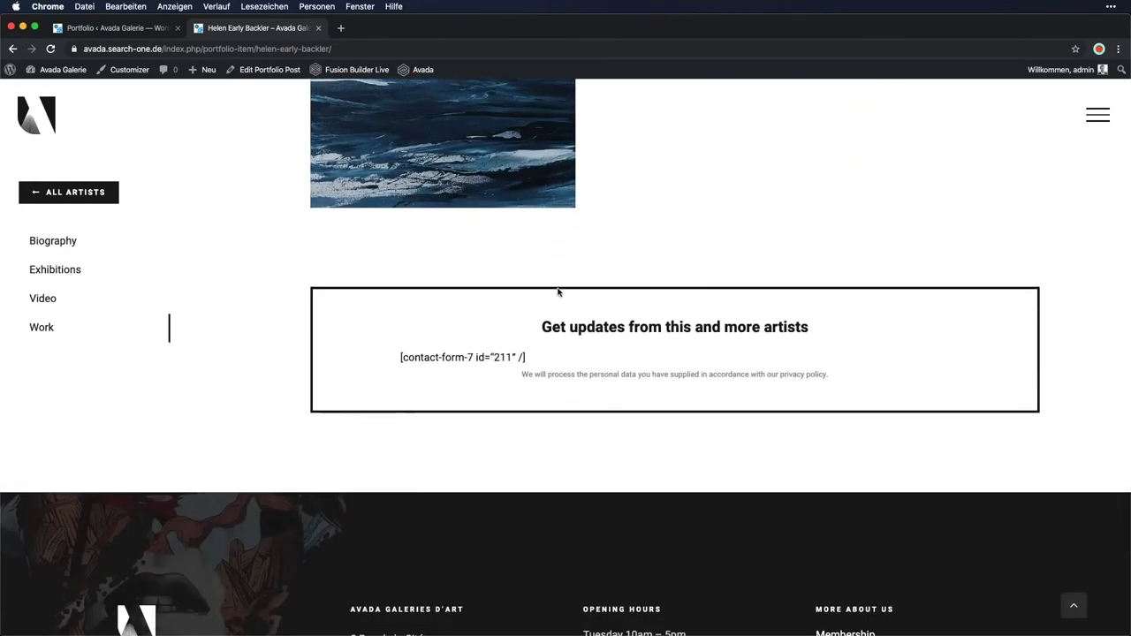
Open the first artist's portfolio post for editing in the WordPress backend and view its Fusion Builder containers
left_click(146, 28)
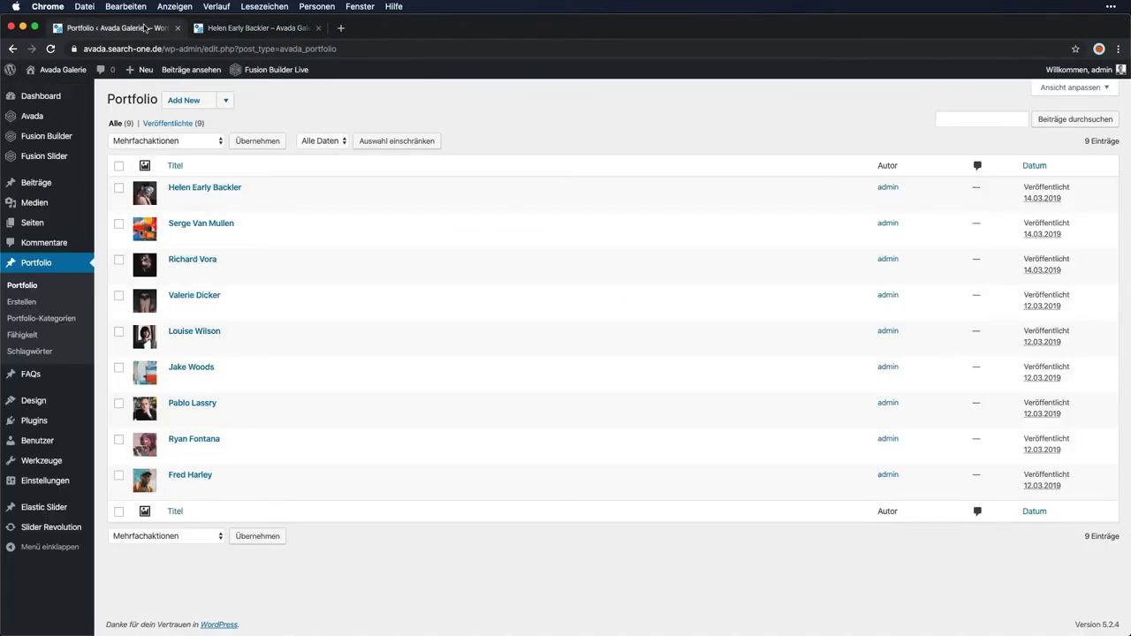
left_click(210, 189)
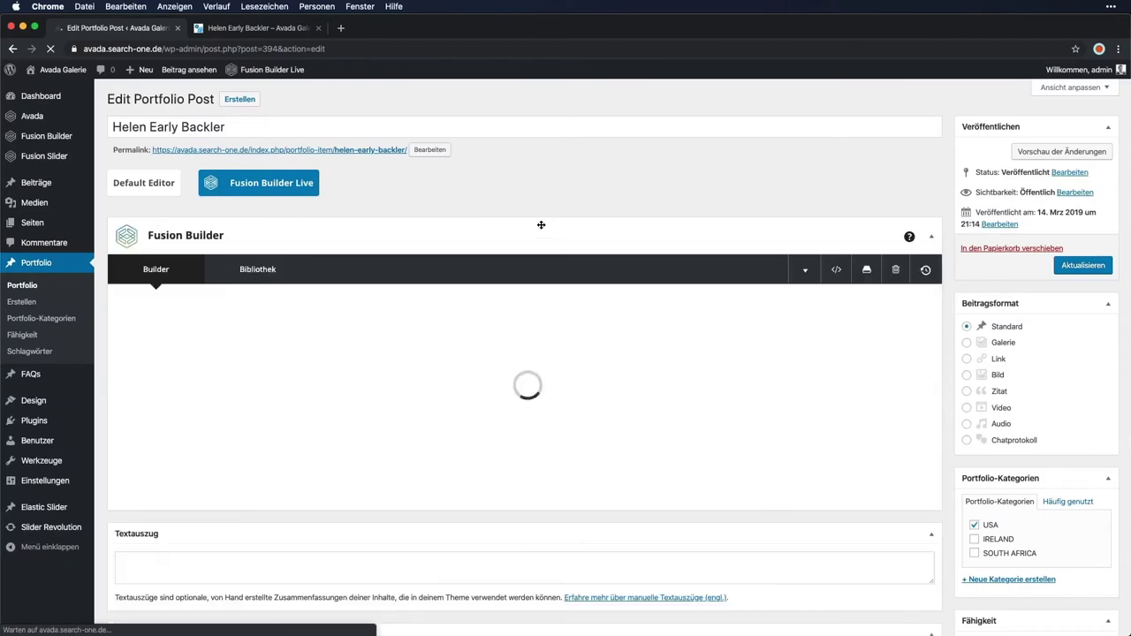
scroll(541, 224, "down", 2)
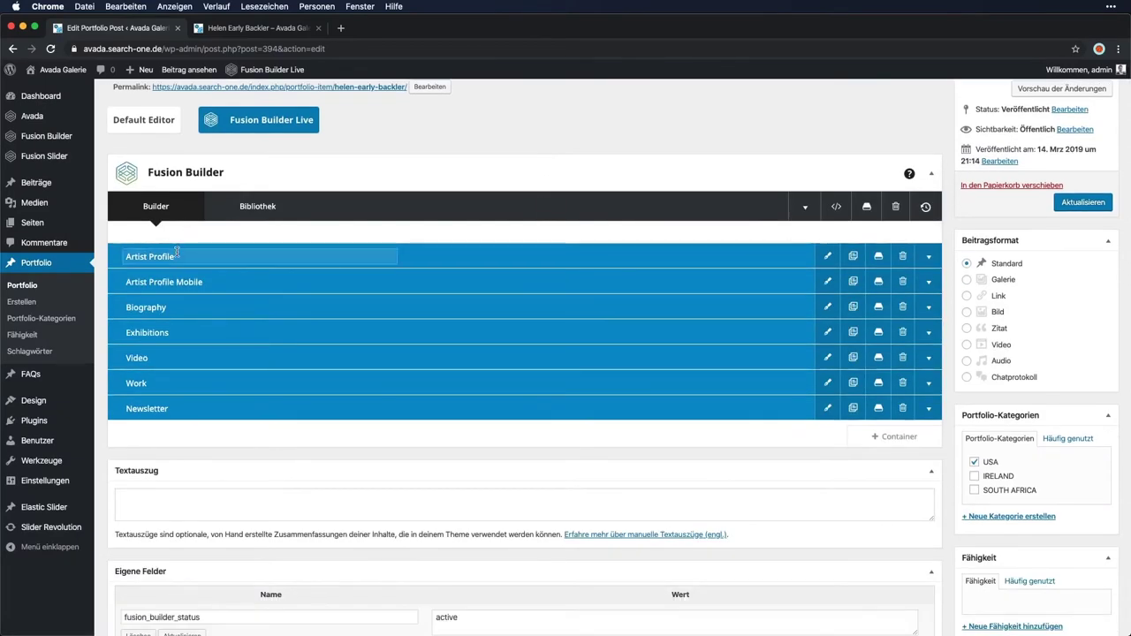
Examine the portfolio post's custom fields and its portfolio page options through to the comment setting
scroll(224, 345, "down", 15)
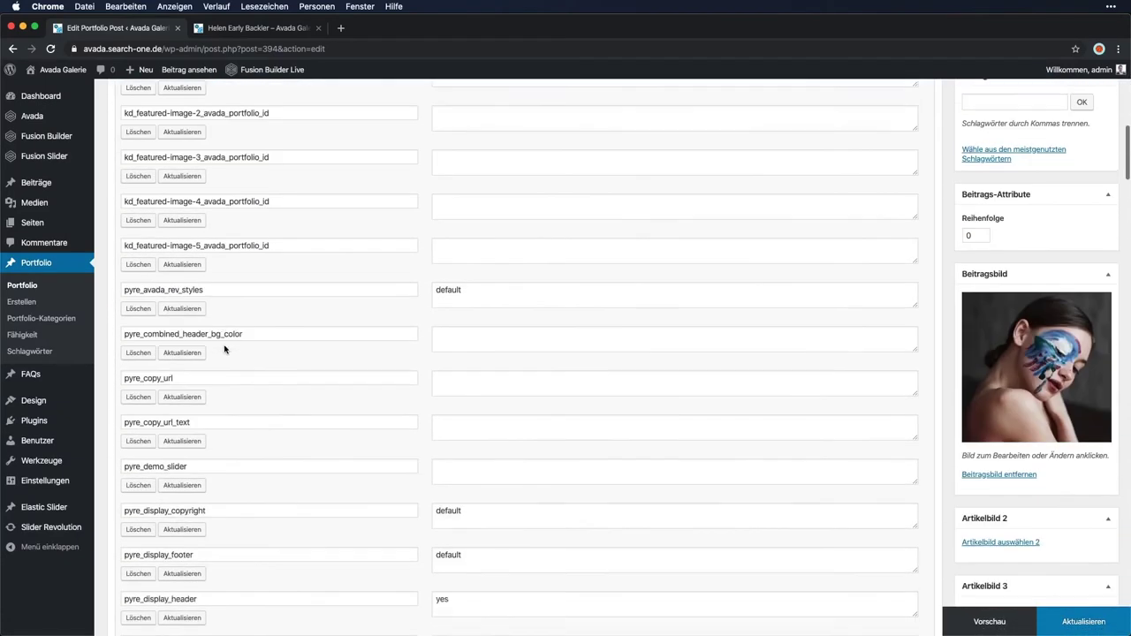
scroll(225, 348, "down", 15)
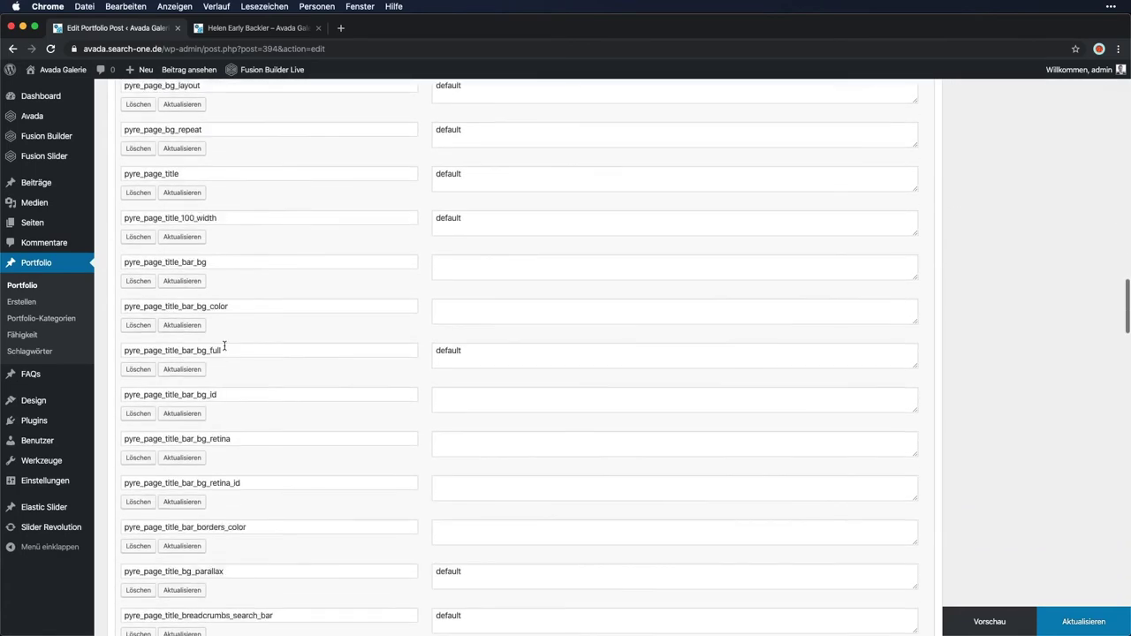
scroll(225, 345, "down", 6)
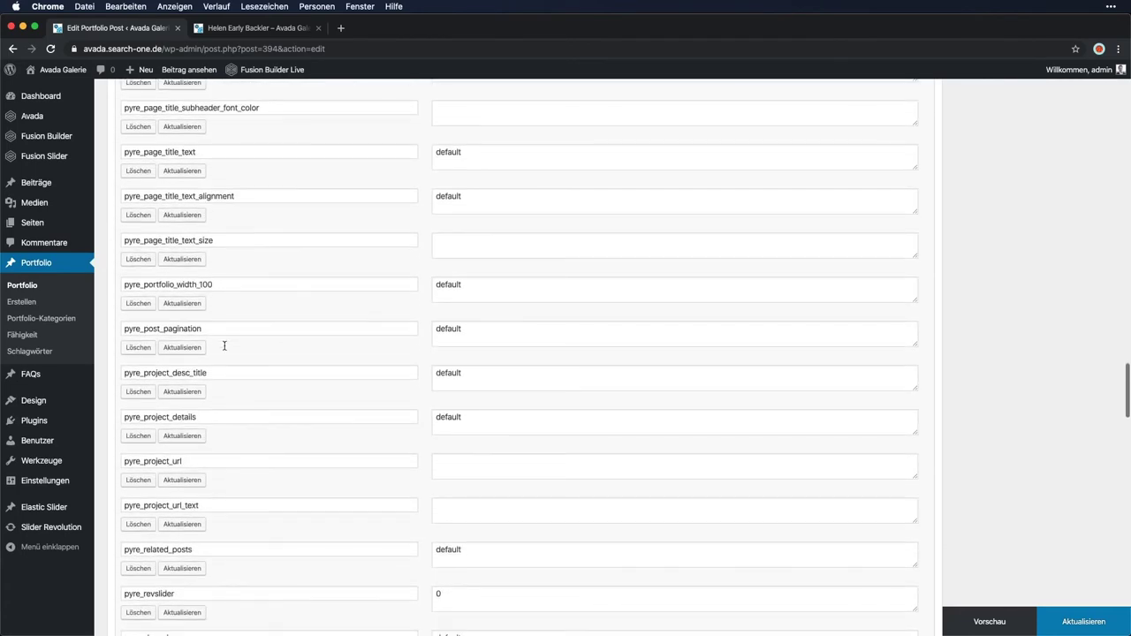
scroll(225, 346, "down", 15)
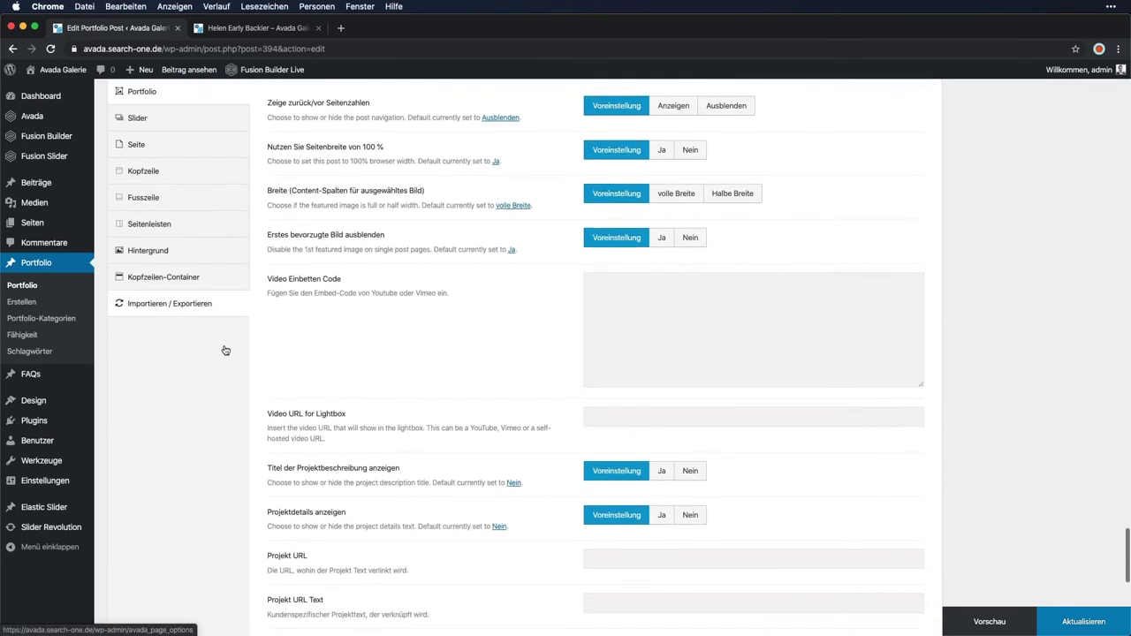
scroll(225, 351, "down", 12)
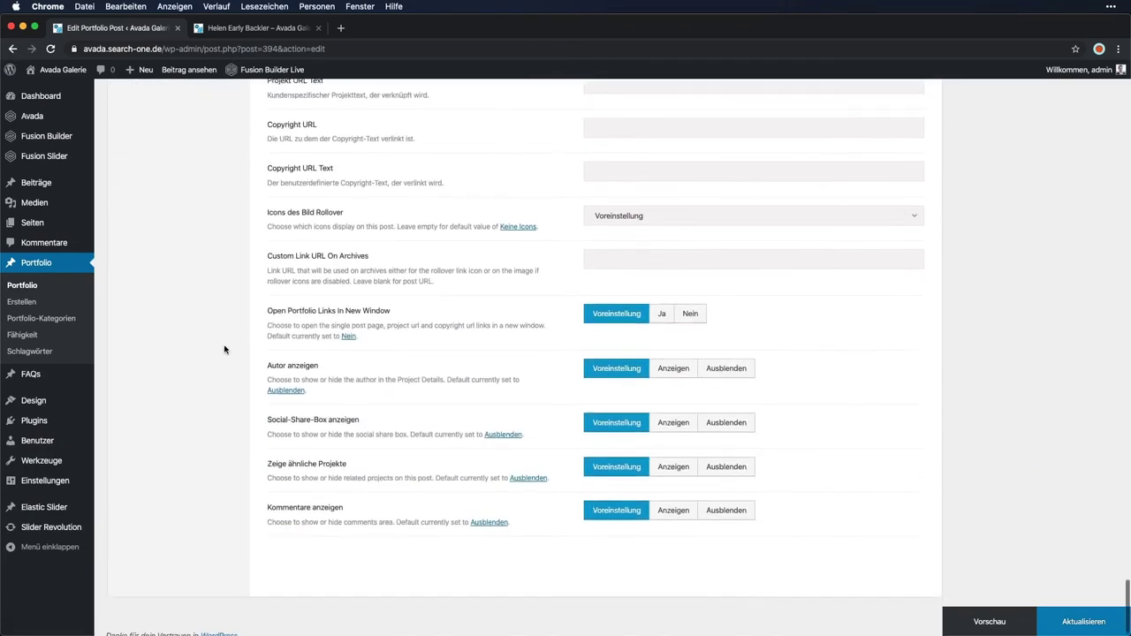
scroll(224, 350, "down", 1)
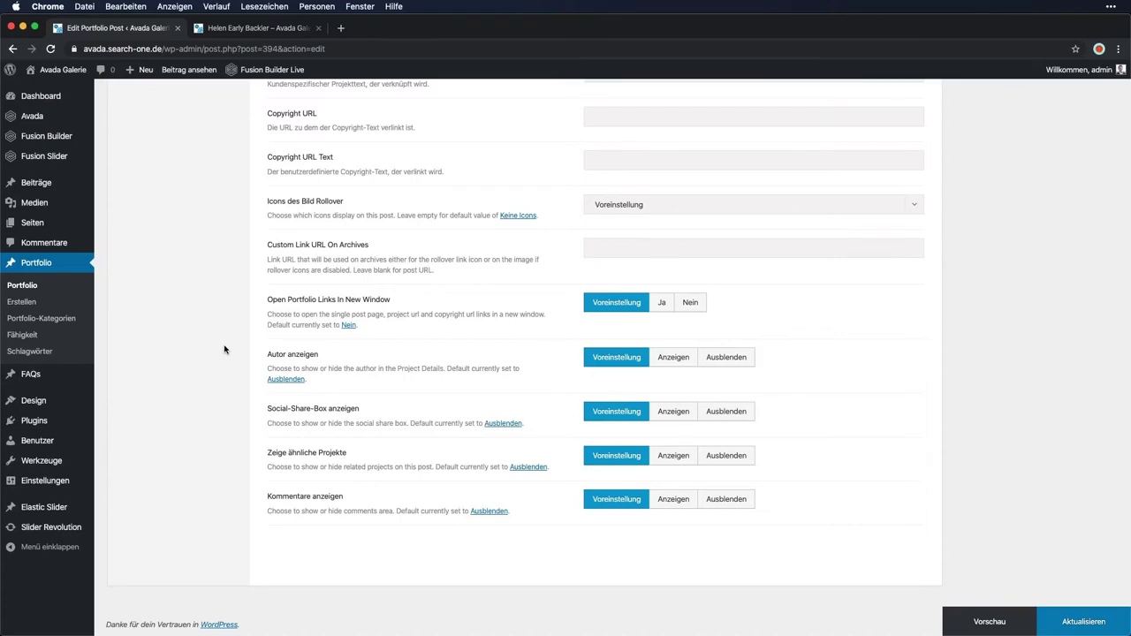
scroll(224, 350, "up", 20)
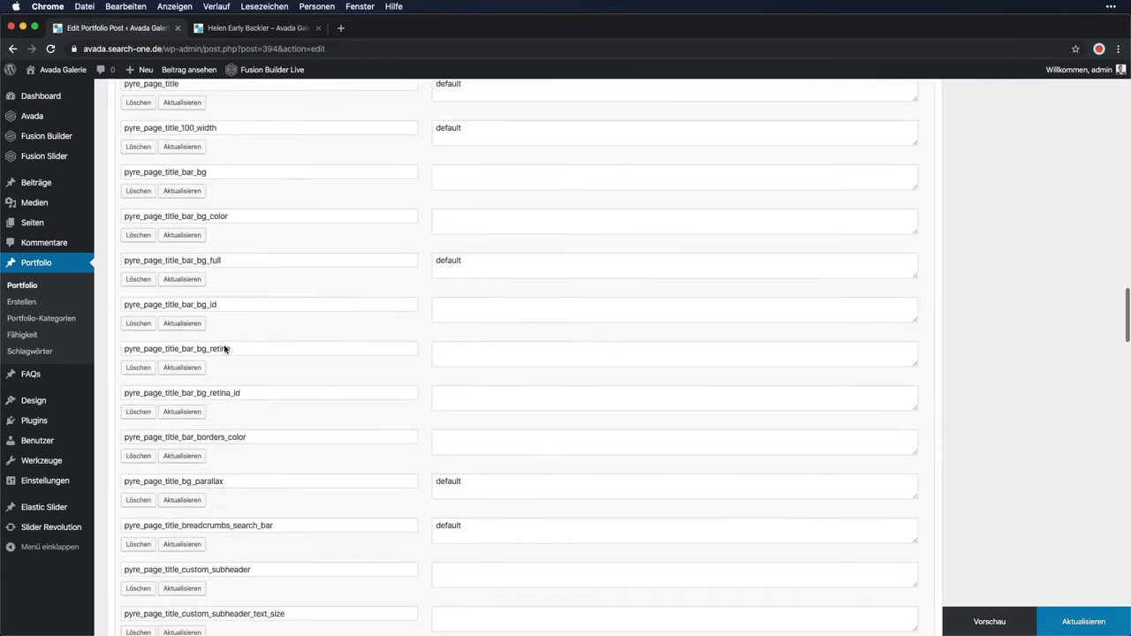
Switch the artist's portfolio post to Fusion Builder Live and accept the redirect to the front-end builder
scroll(225, 350, "up", 20)
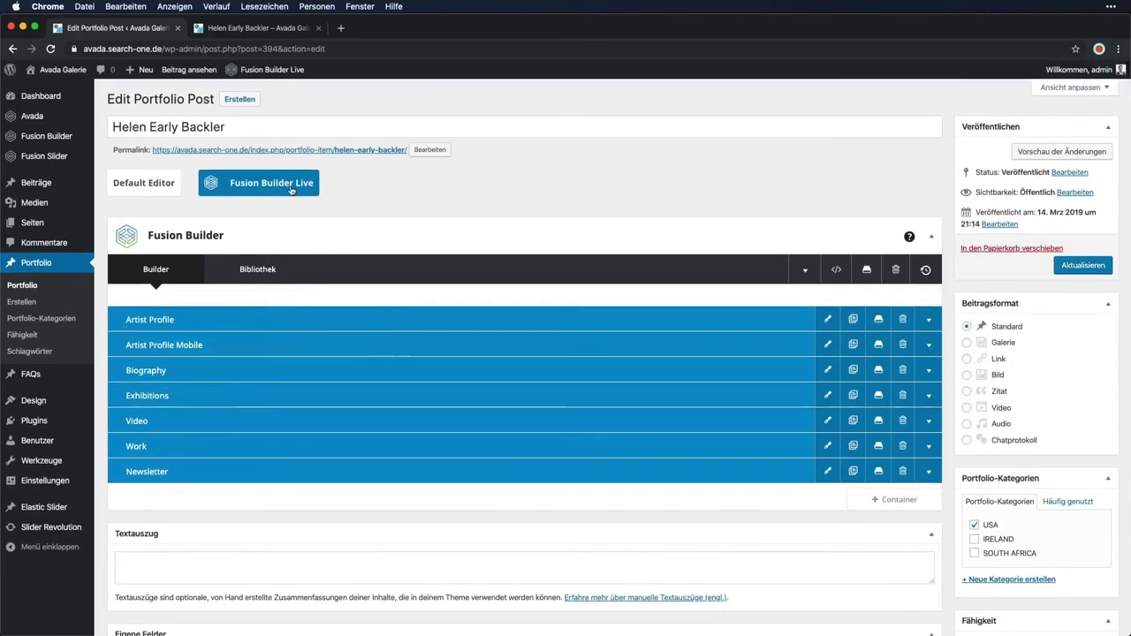
left_click(277, 186)
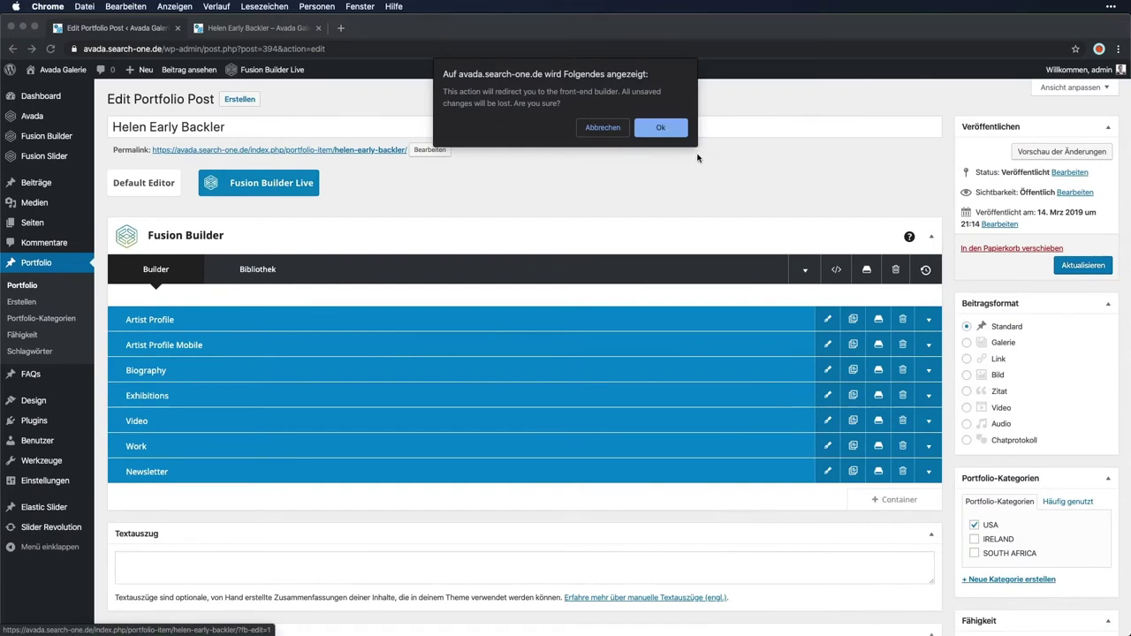
left_click(662, 128)
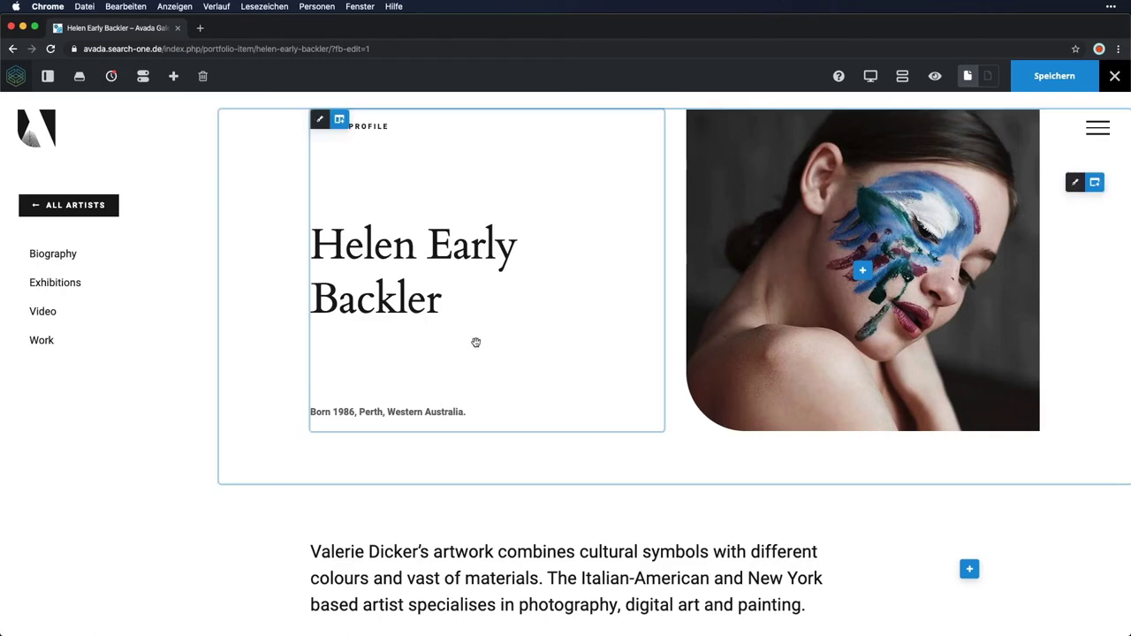
Examine the artist profile, biography and exhibitions containers and their editable elements in the live builder
scroll(475, 342, "down", 3)
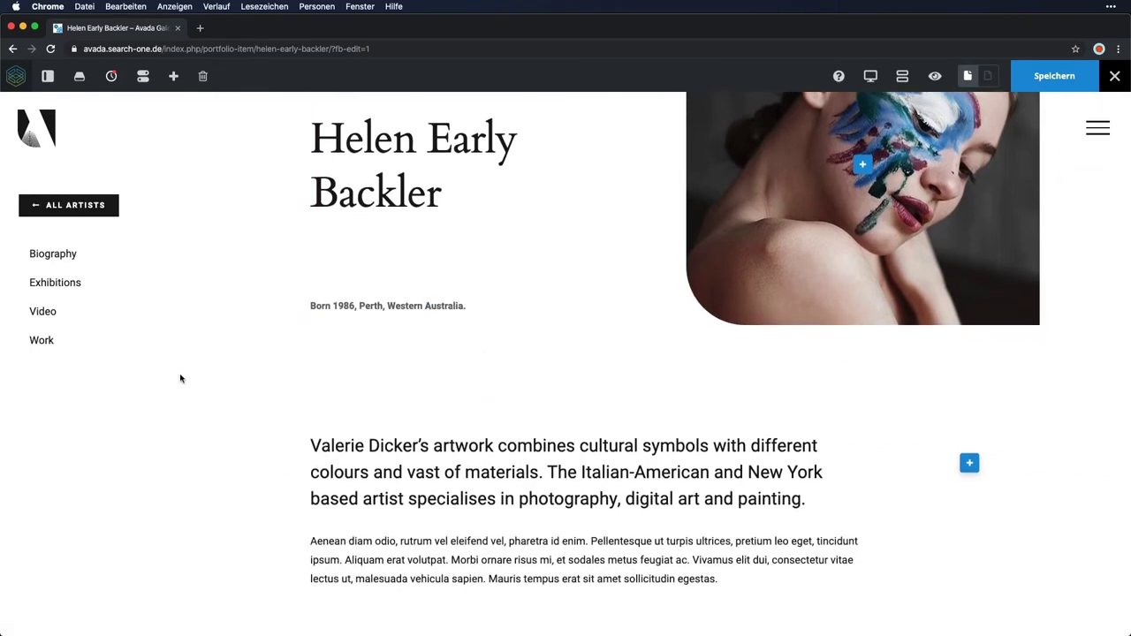
scroll(181, 378, "down", 2)
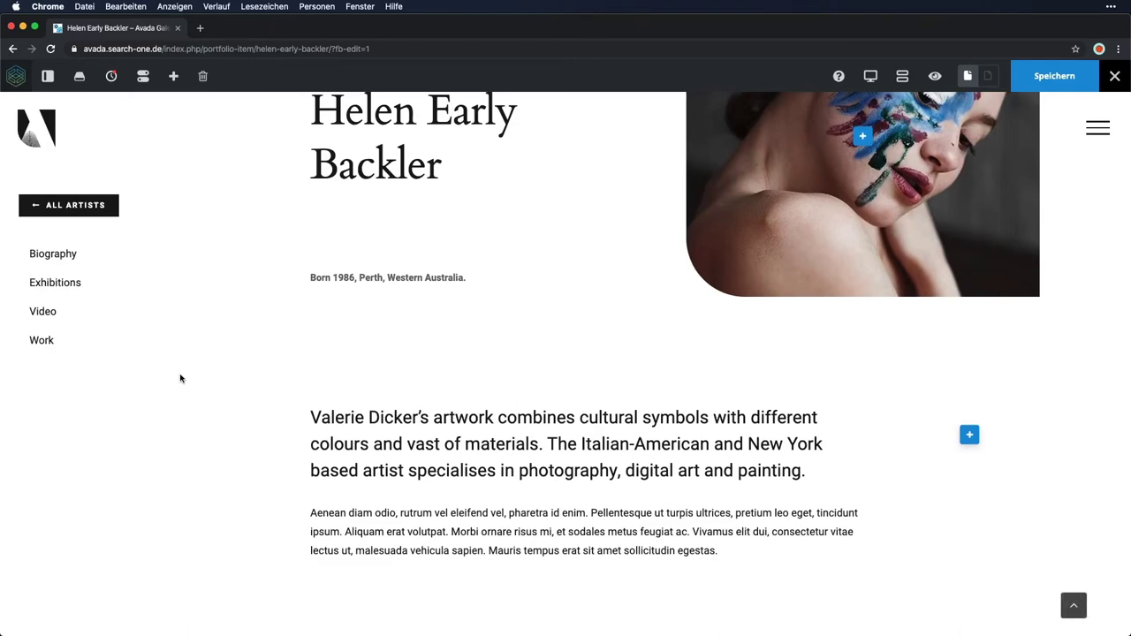
scroll(228, 379, "down", 8)
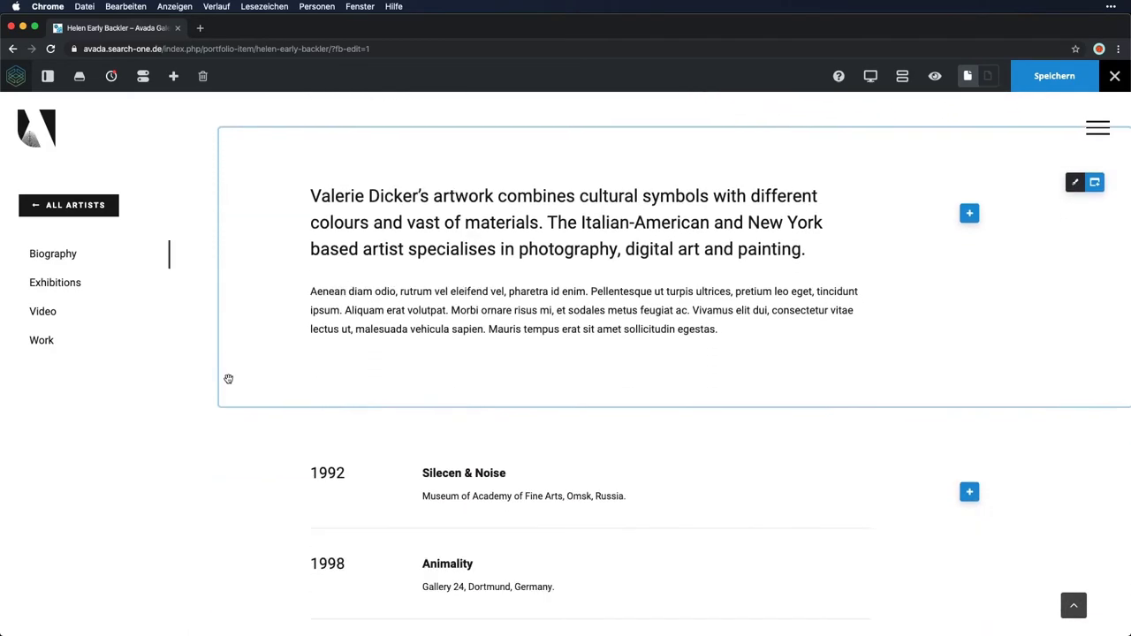
scroll(228, 378, "down", 2)
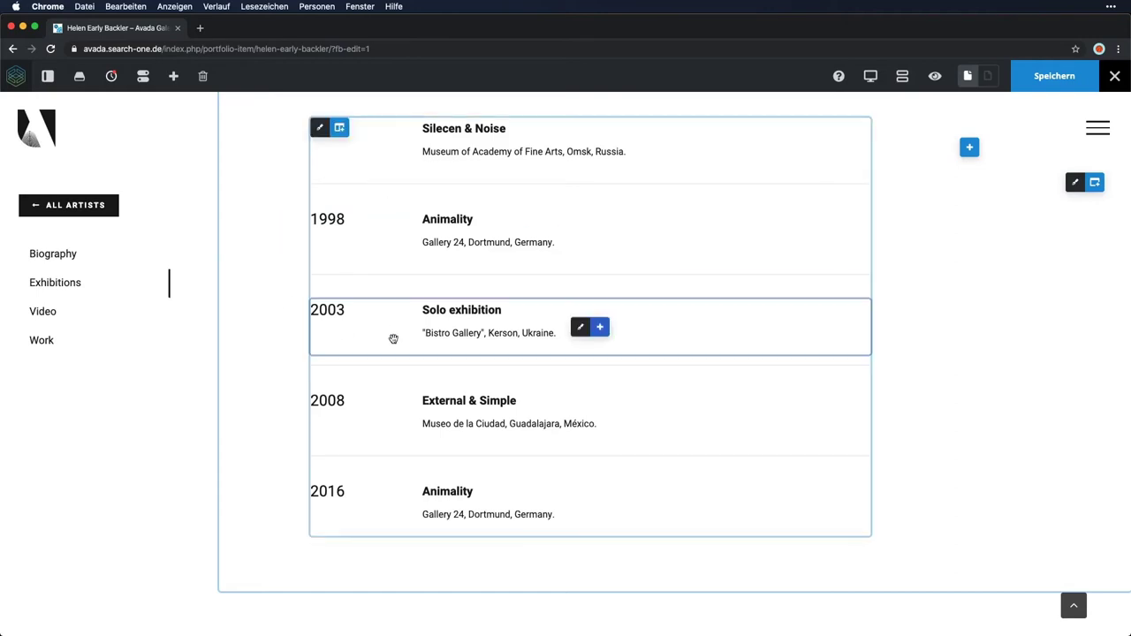
scroll(393, 338, "down", 1)
scroll(442, 334, "down", 5)
scroll(702, 324, "up", 6)
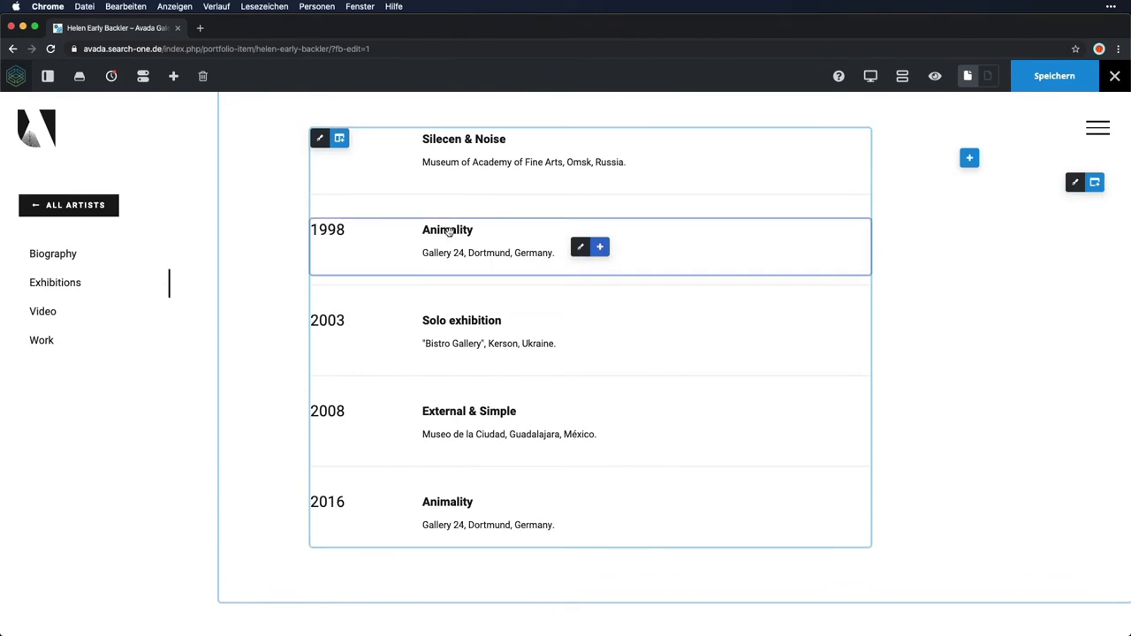
left_click_drag(448, 232, 440, 306)
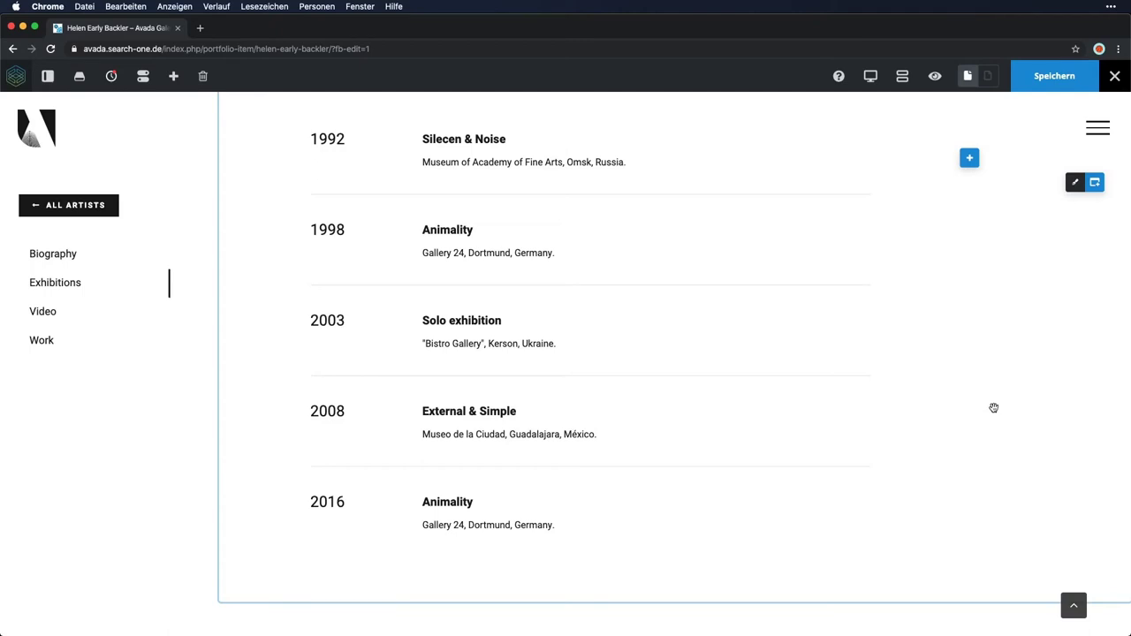
Show the width options of the studio video column and look through the artwork and newsletter sections
scroll(993, 407, "down", 5)
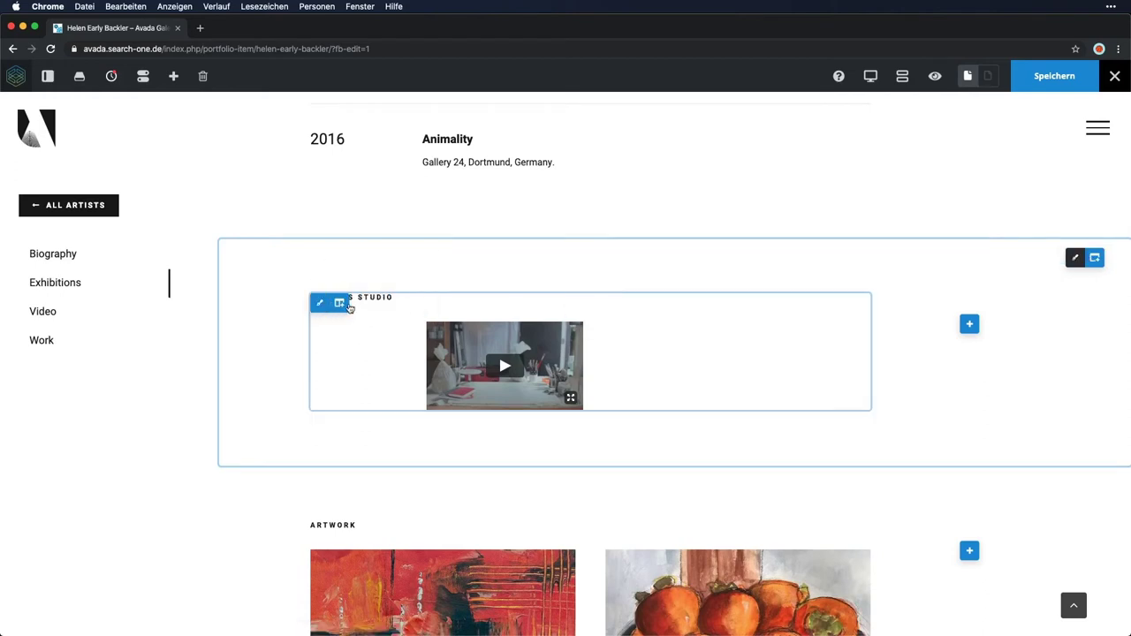
left_click(359, 303)
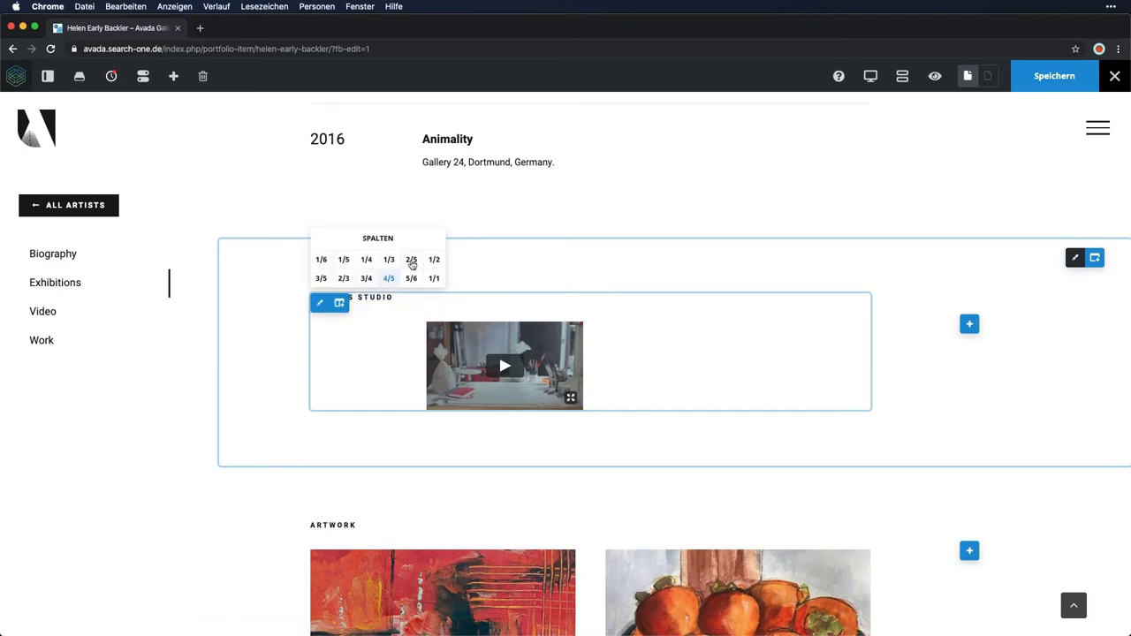
scroll(699, 397, "down", 5)
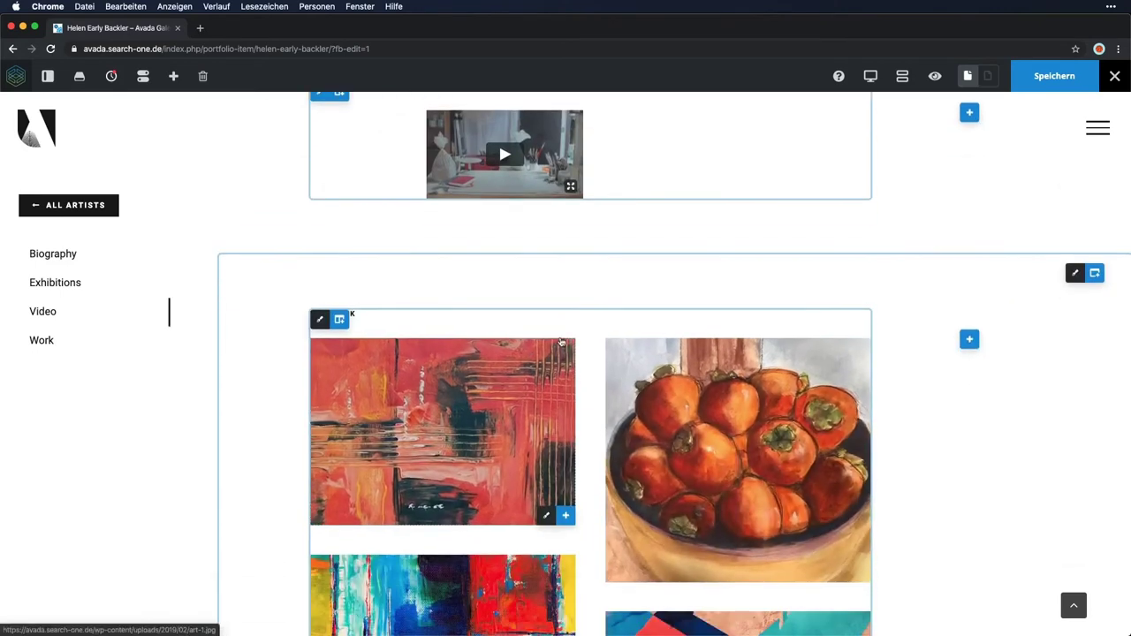
scroll(947, 331, "down", 15)
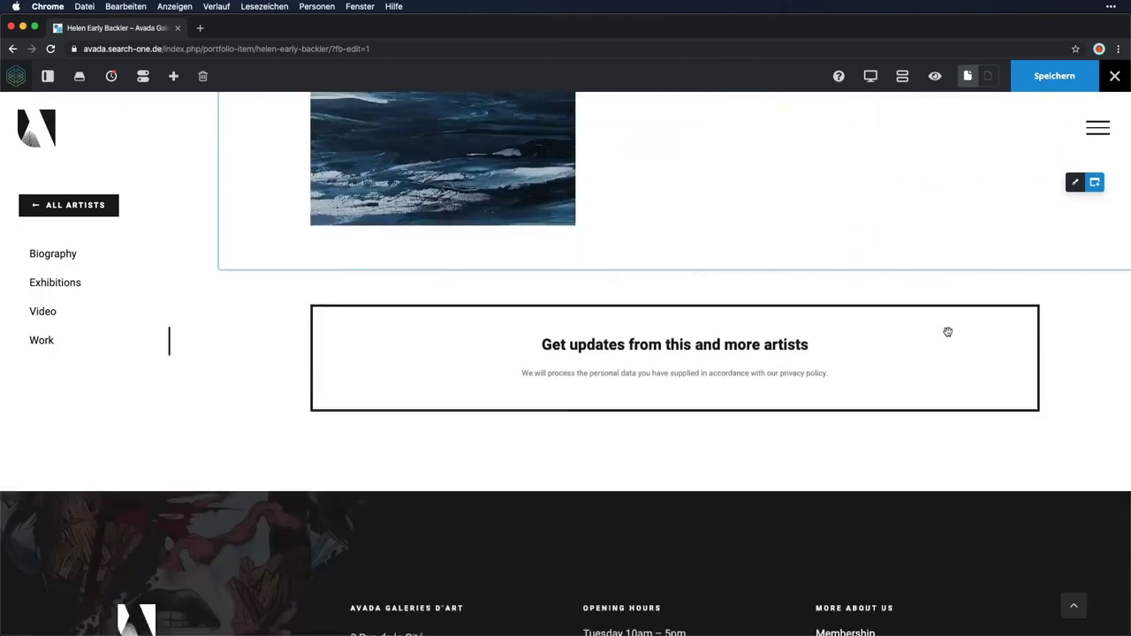
Add a new container with a single 1/1 column beneath the newsletter container
scroll(948, 332, "up", 5)
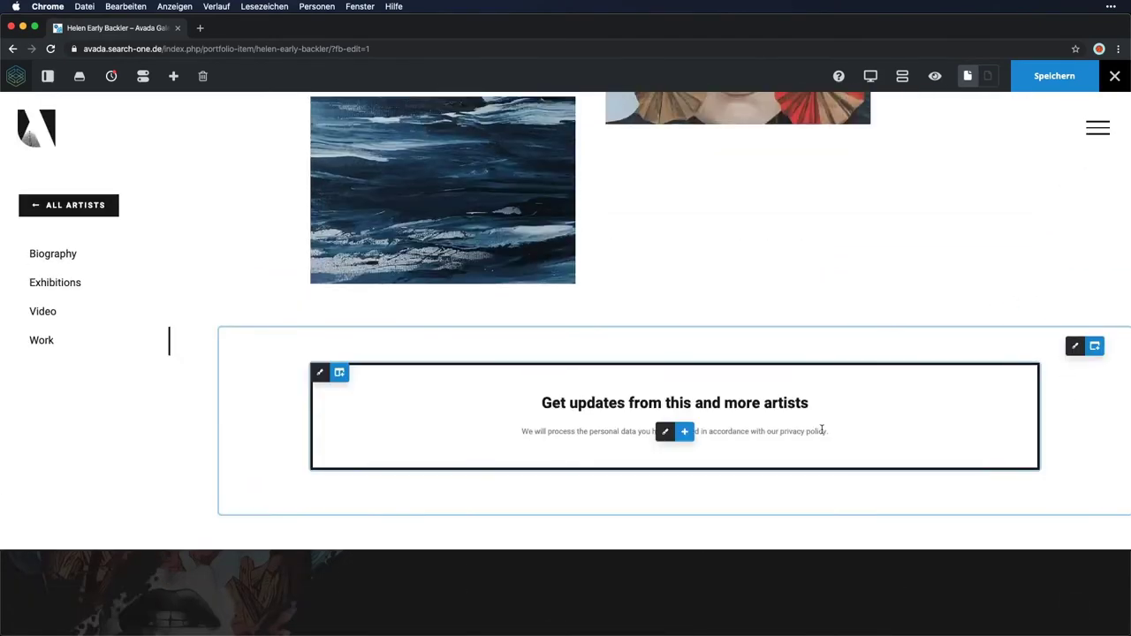
left_click(1096, 347)
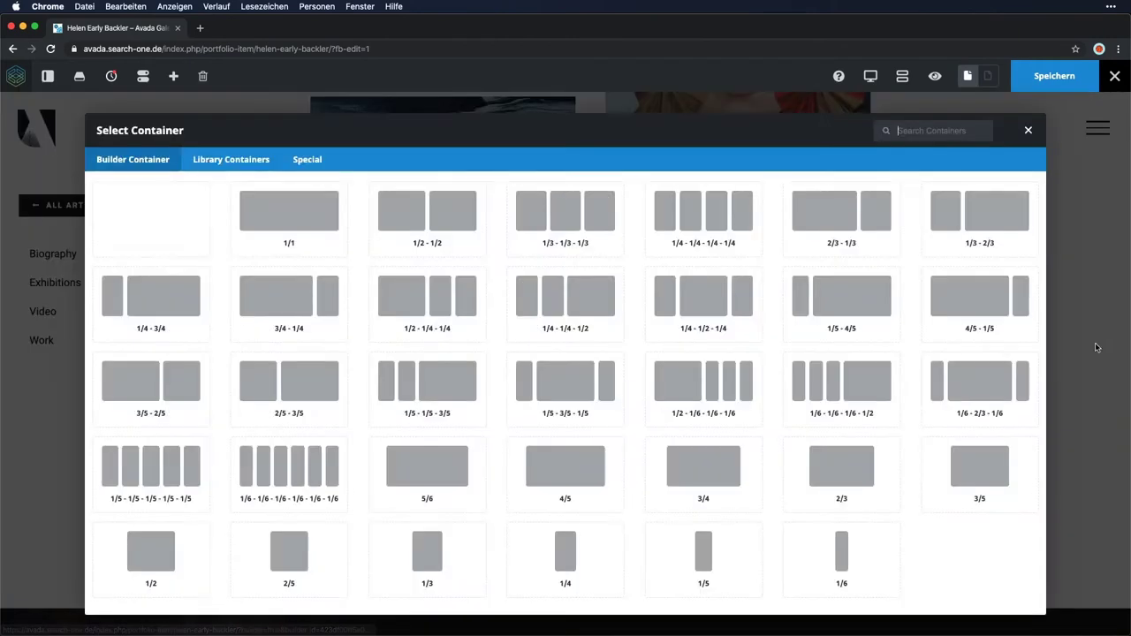
left_click(332, 214)
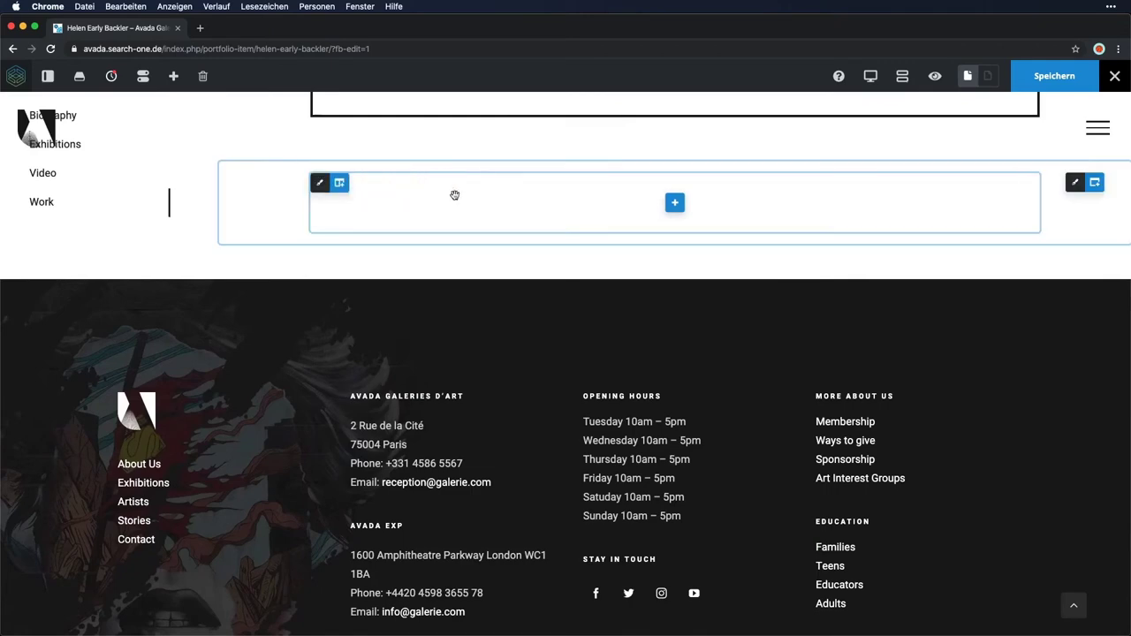
Add a 1/3 - 1/3 - 1/3 column row to the new container and delete its empty 1/1 column
left_click(340, 183)
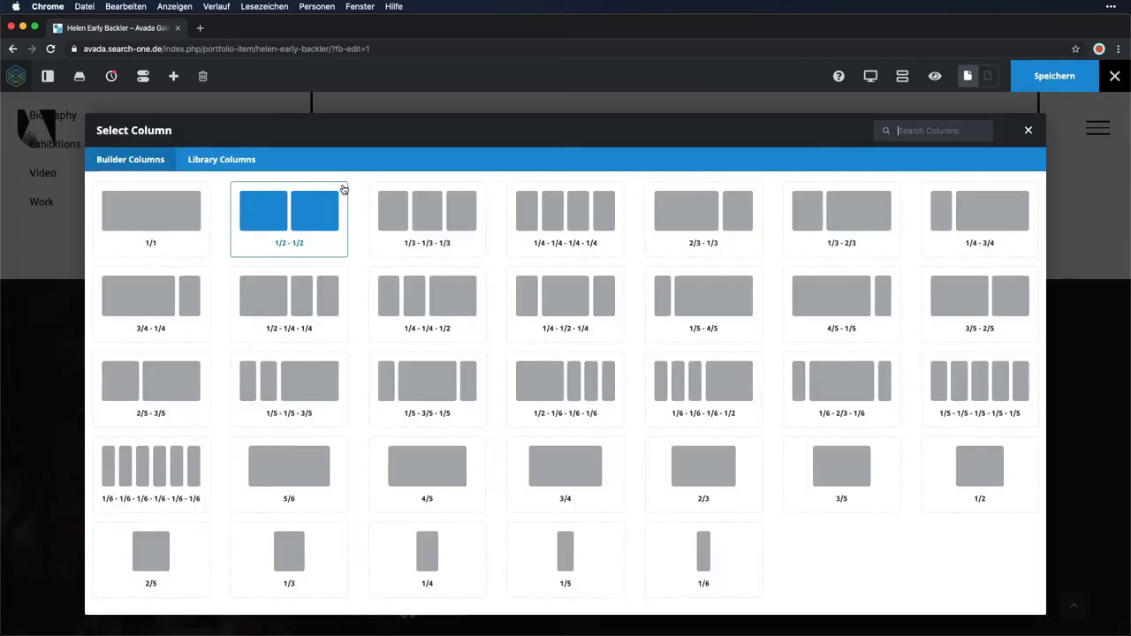
left_click(426, 206)
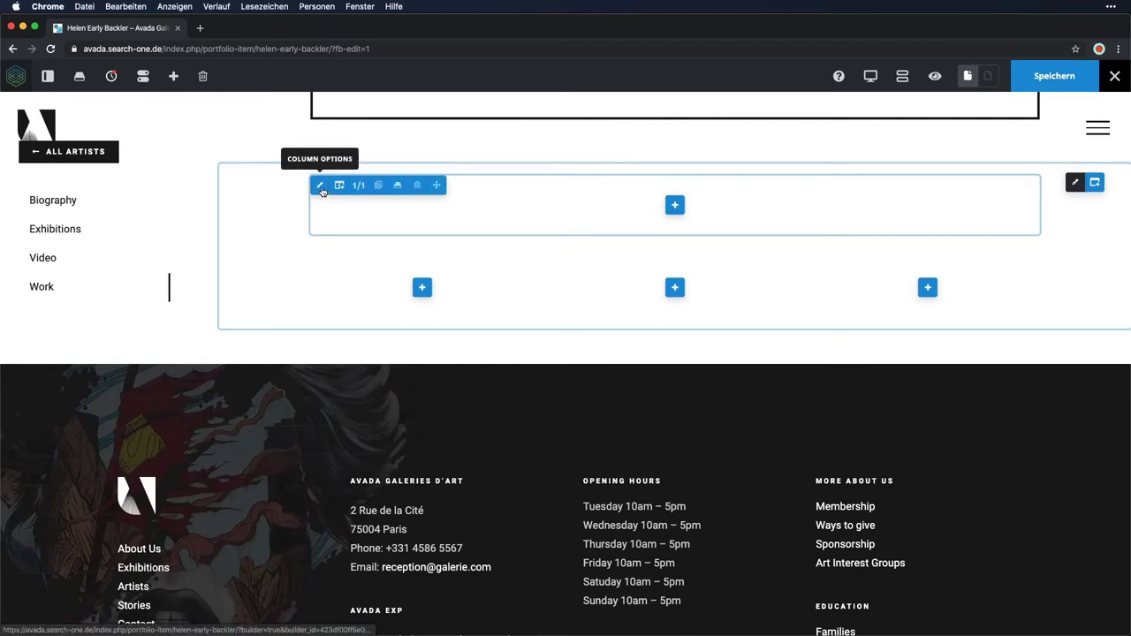
left_click(417, 186)
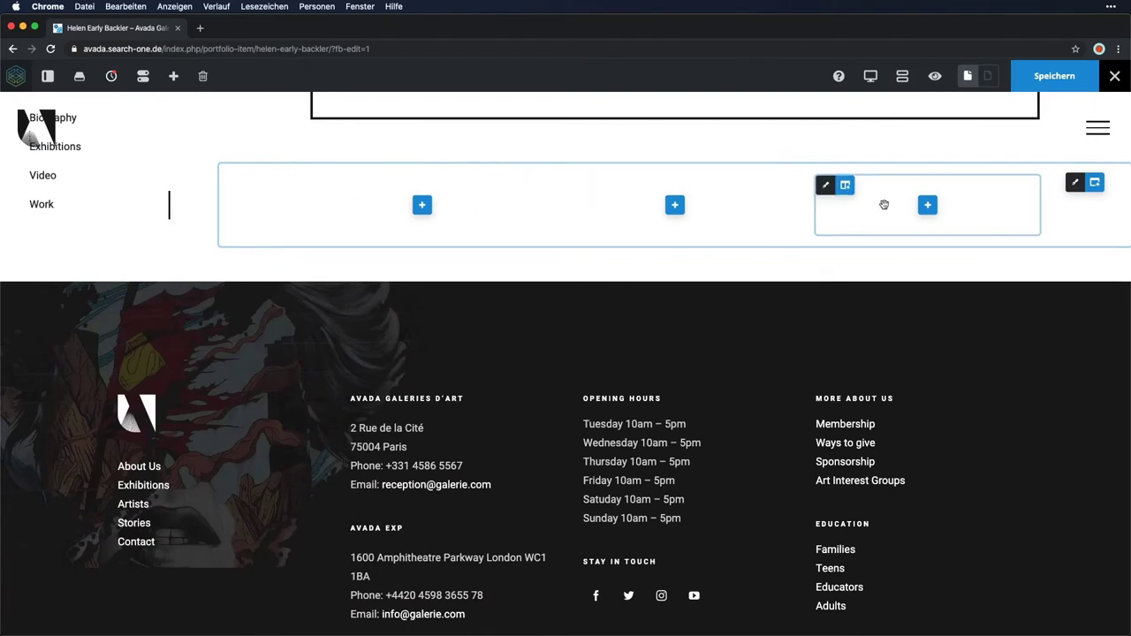
Look through the available builder elements and insert an Image element into the first of the three columns
left_click(422, 206)
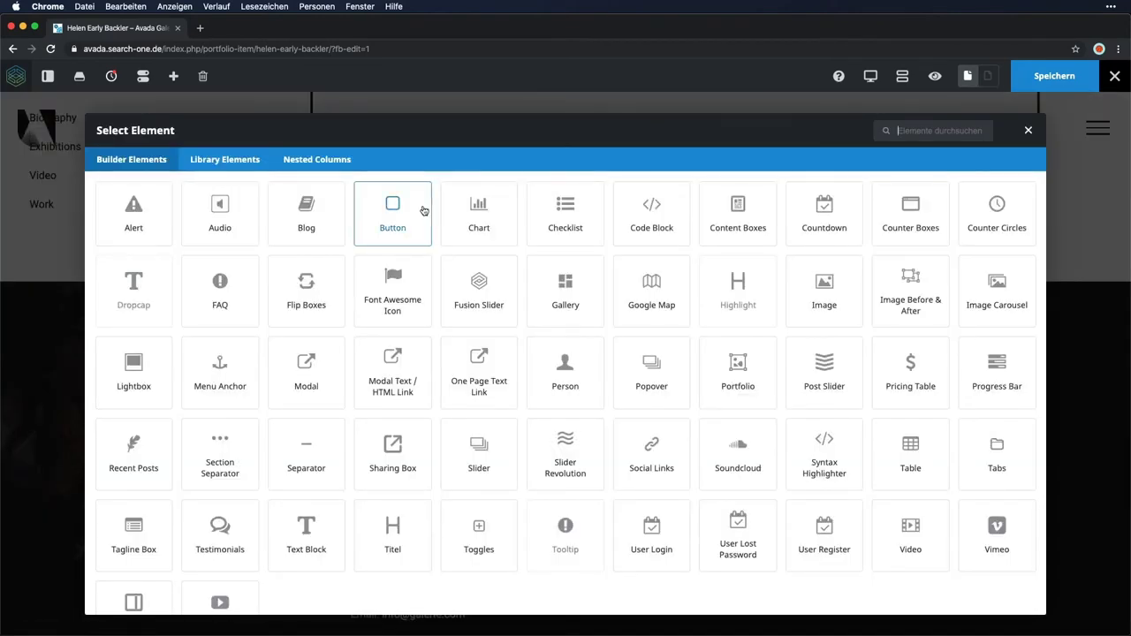
scroll(423, 210, "down", 2)
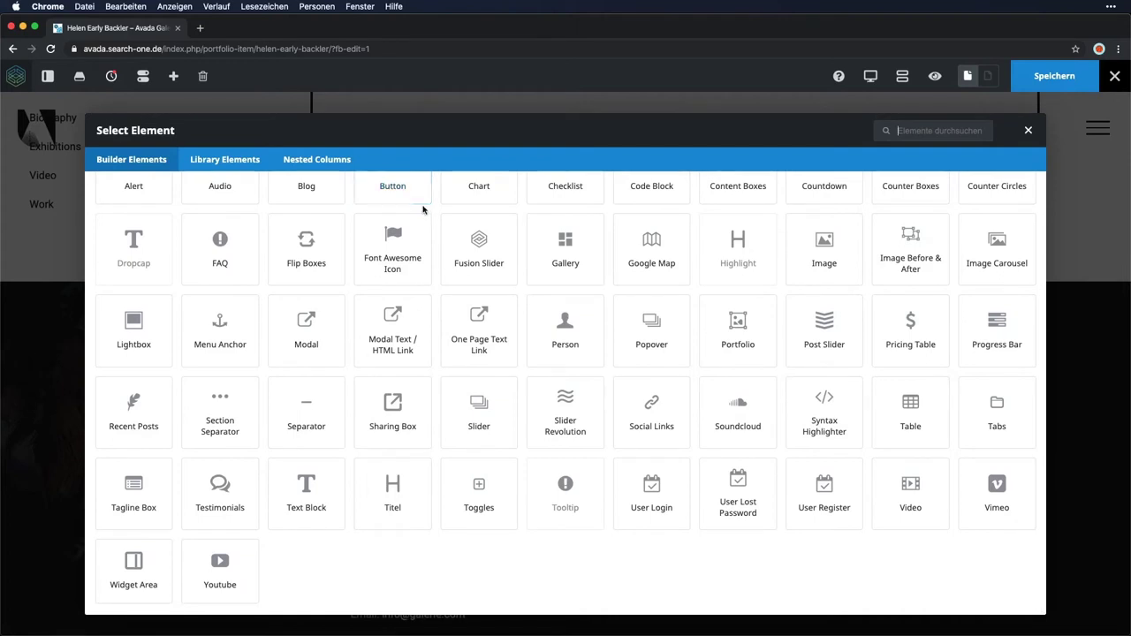
scroll(483, 358, "up", 2)
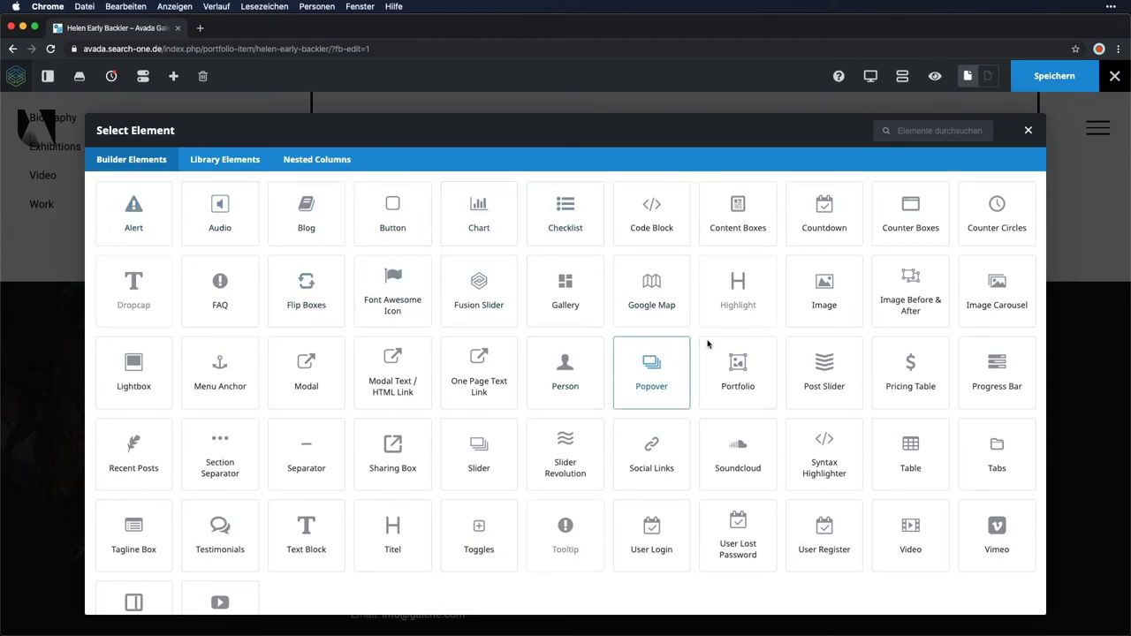
left_click(827, 284)
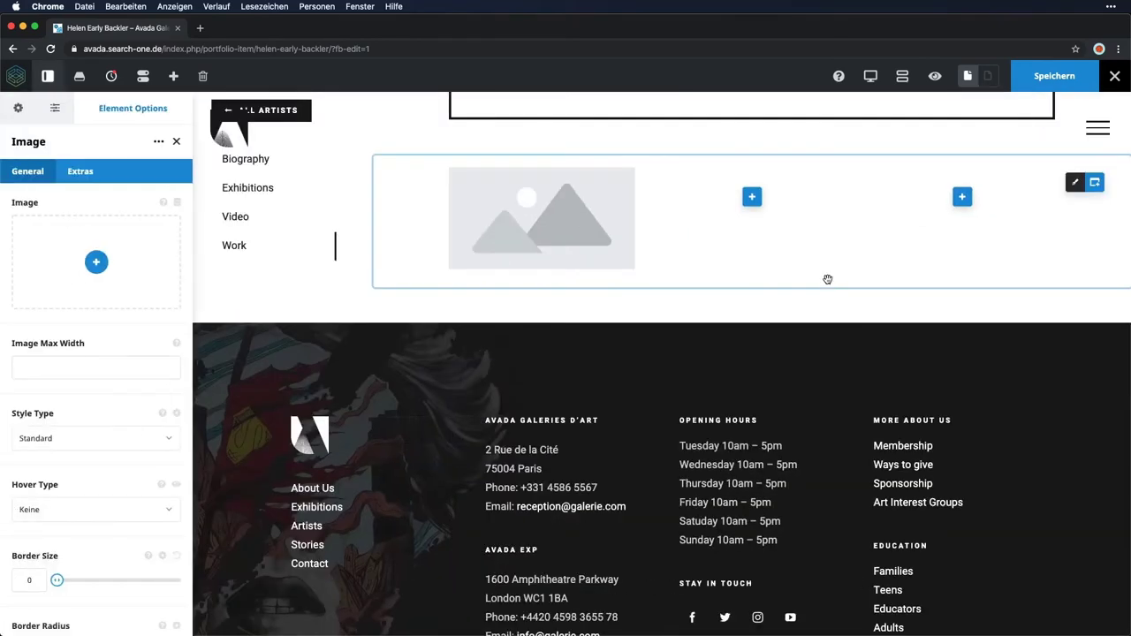
Fill the first column's Image element with the full-size 826 × 830 portrait of the dark-haired woman from the media library
left_click(96, 261)
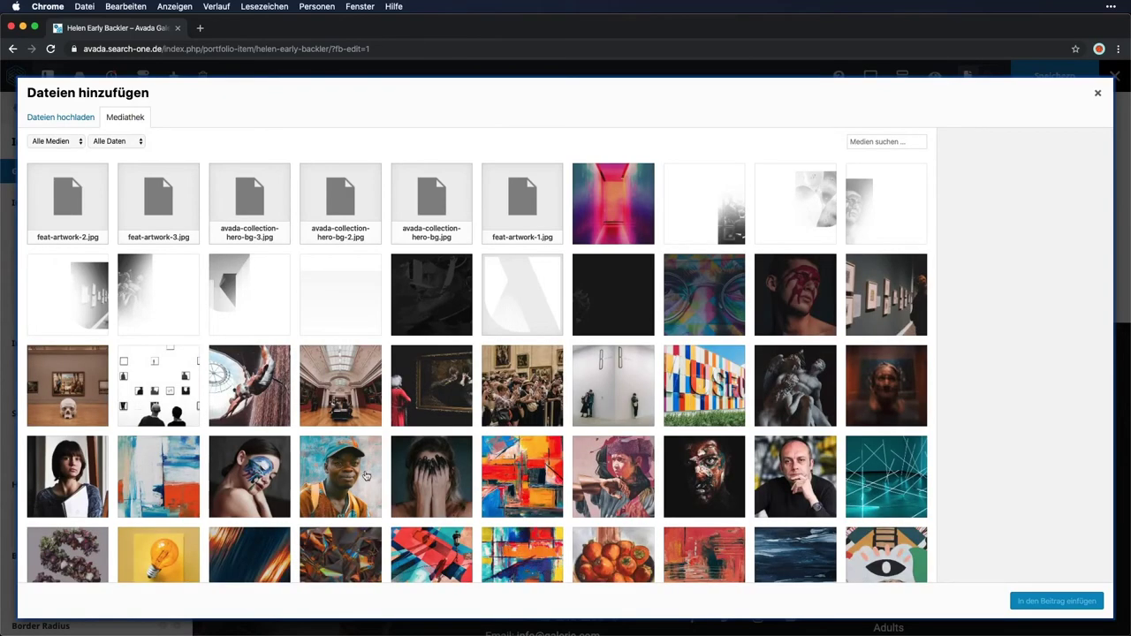
left_click(72, 470)
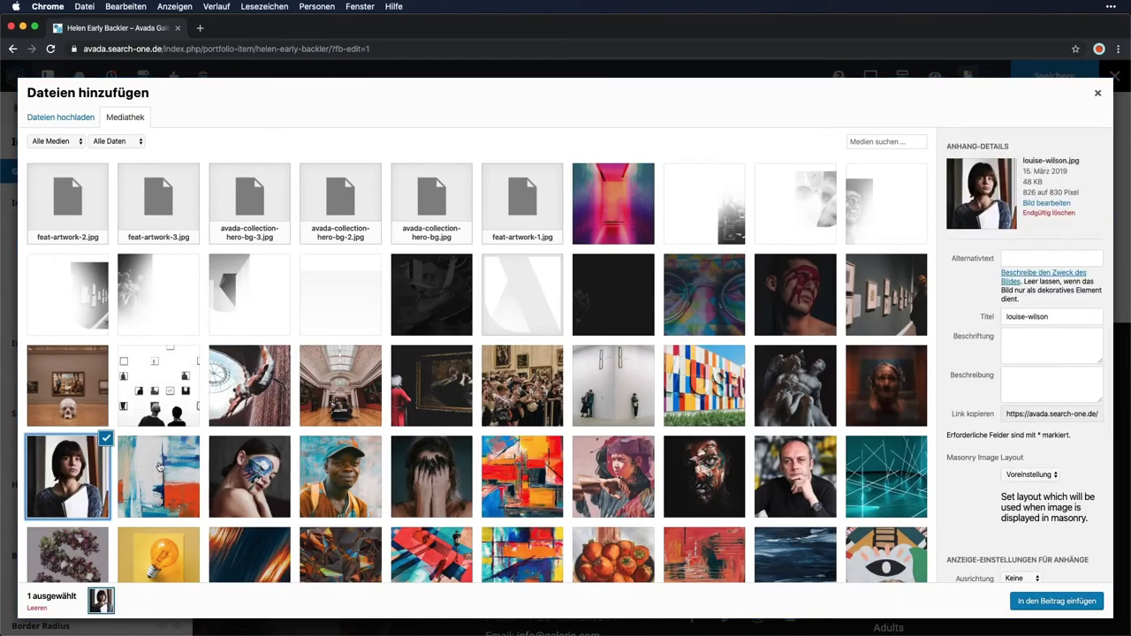
scroll(1028, 584, "down", 2)
left_click(1041, 559)
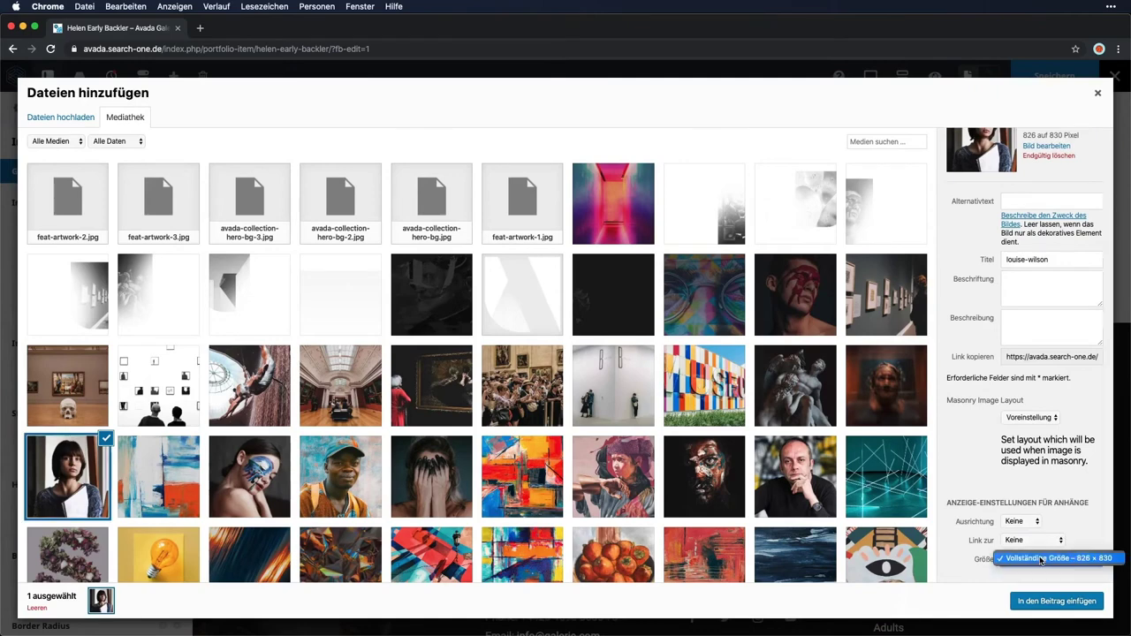
left_click(1056, 558)
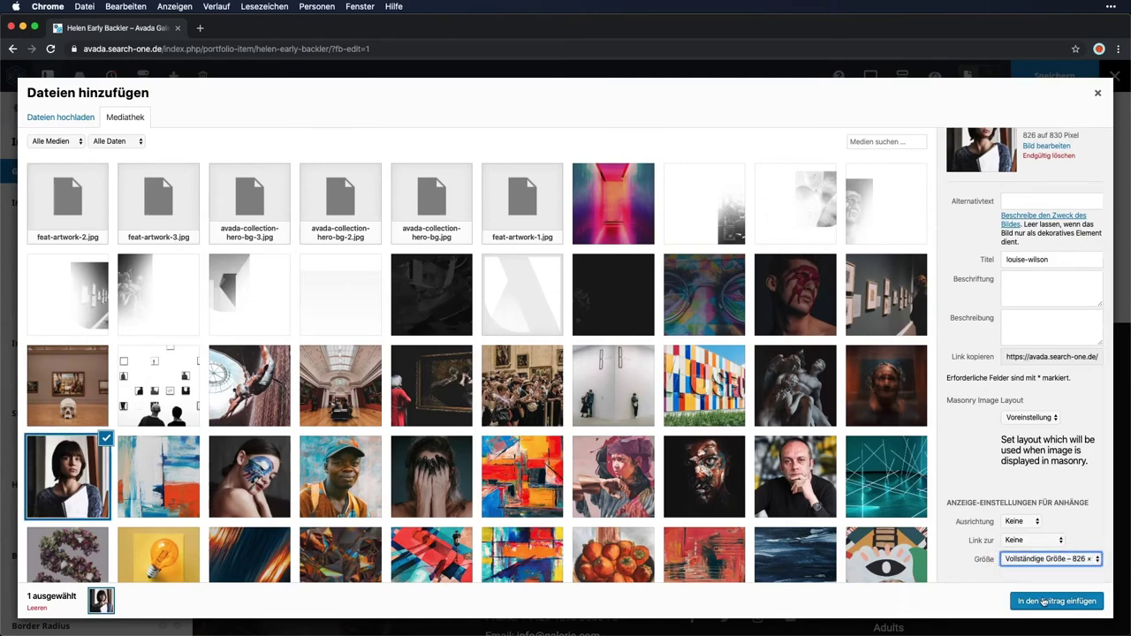
left_click(1044, 601)
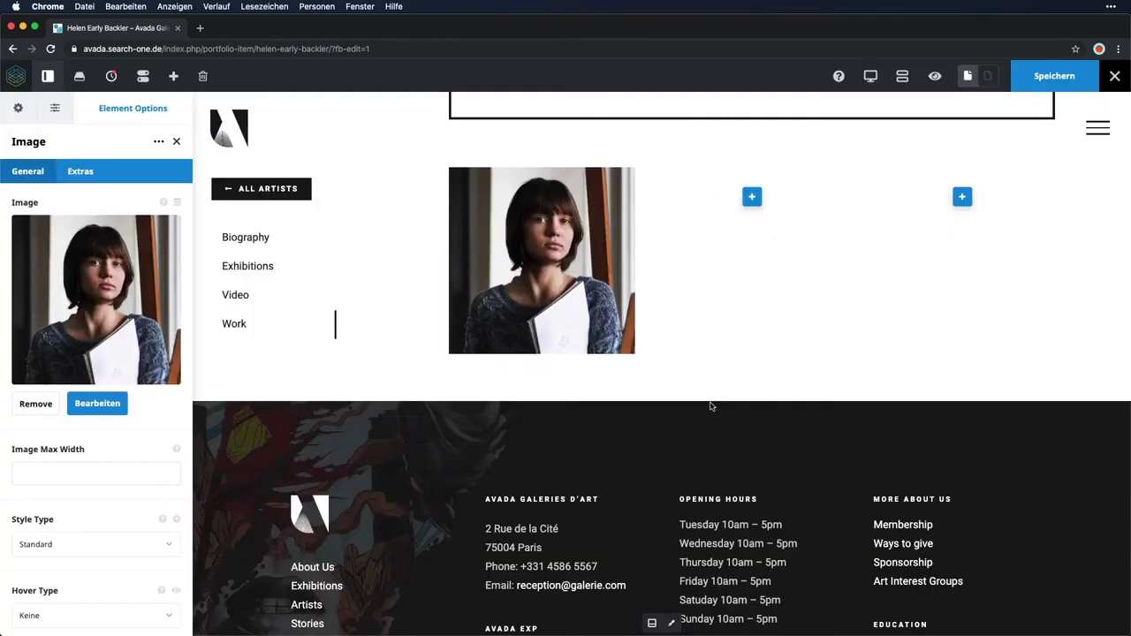
Add an Image element to the middle column with the portrait of the man in the blue and orange cap
left_click(752, 196)
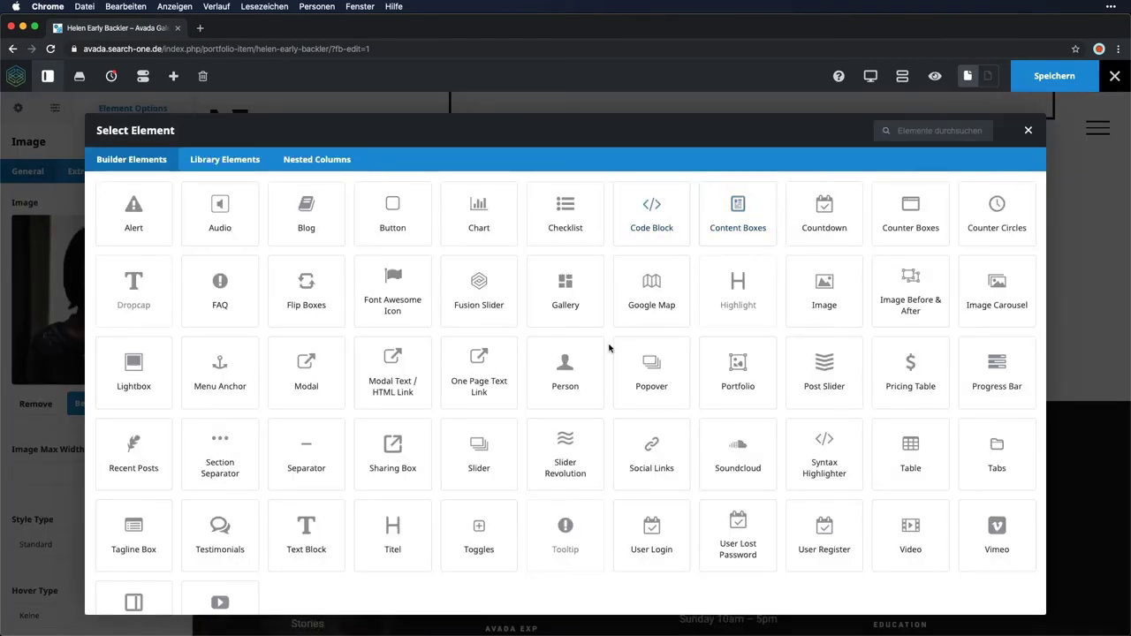
left_click(823, 295)
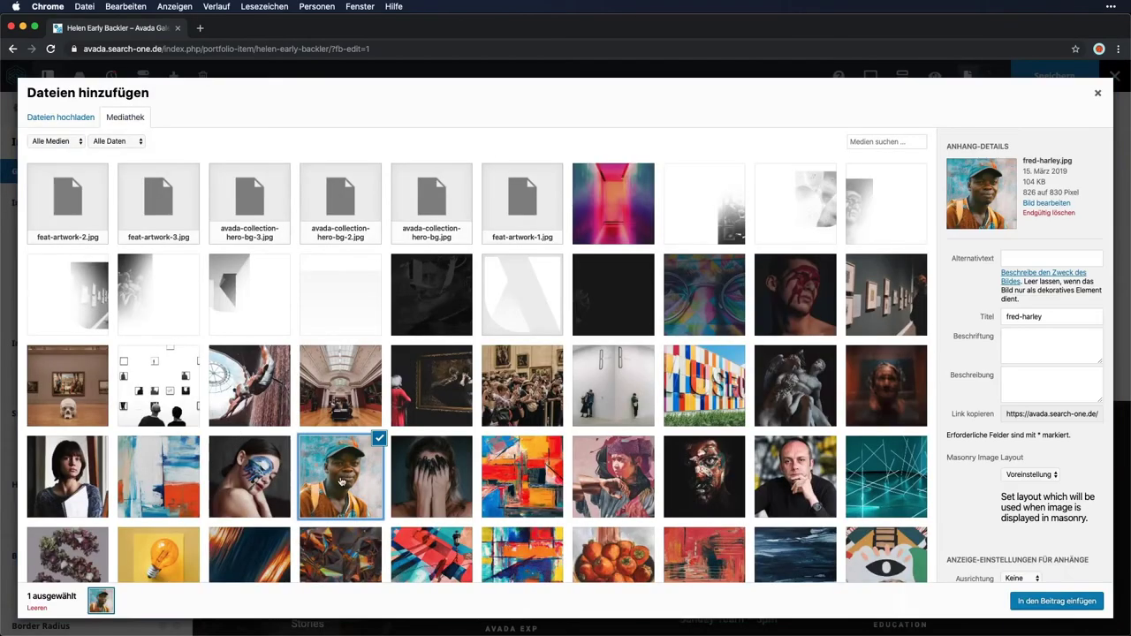
left_click(1057, 601)
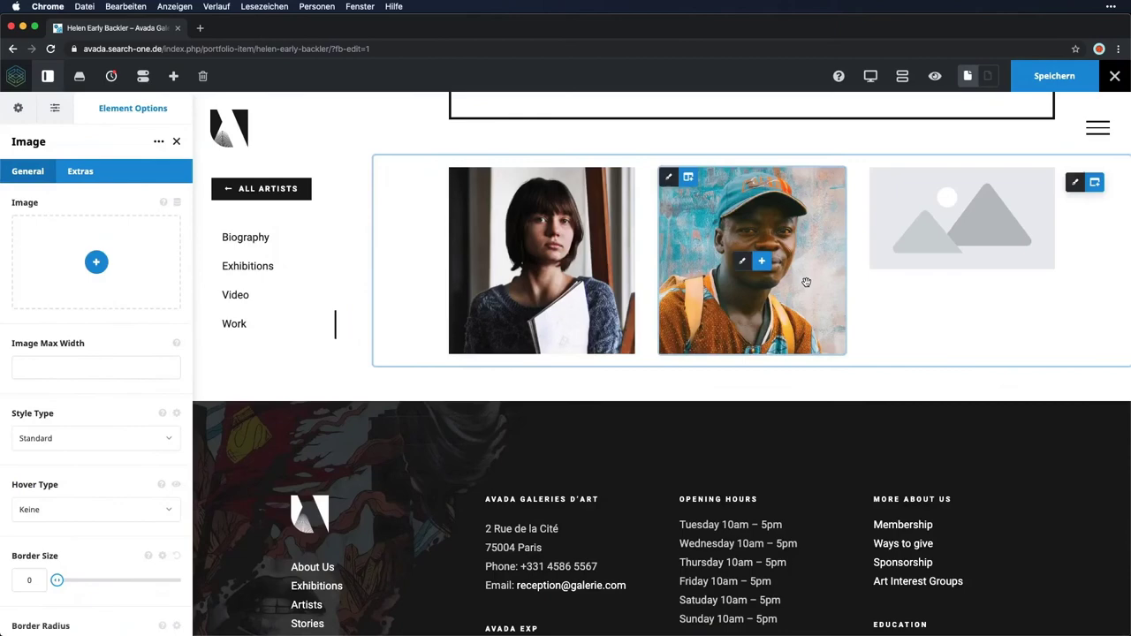
Fill the third column's Image element with the dark portrait of the paint-covered face from the media library
left_click(96, 261)
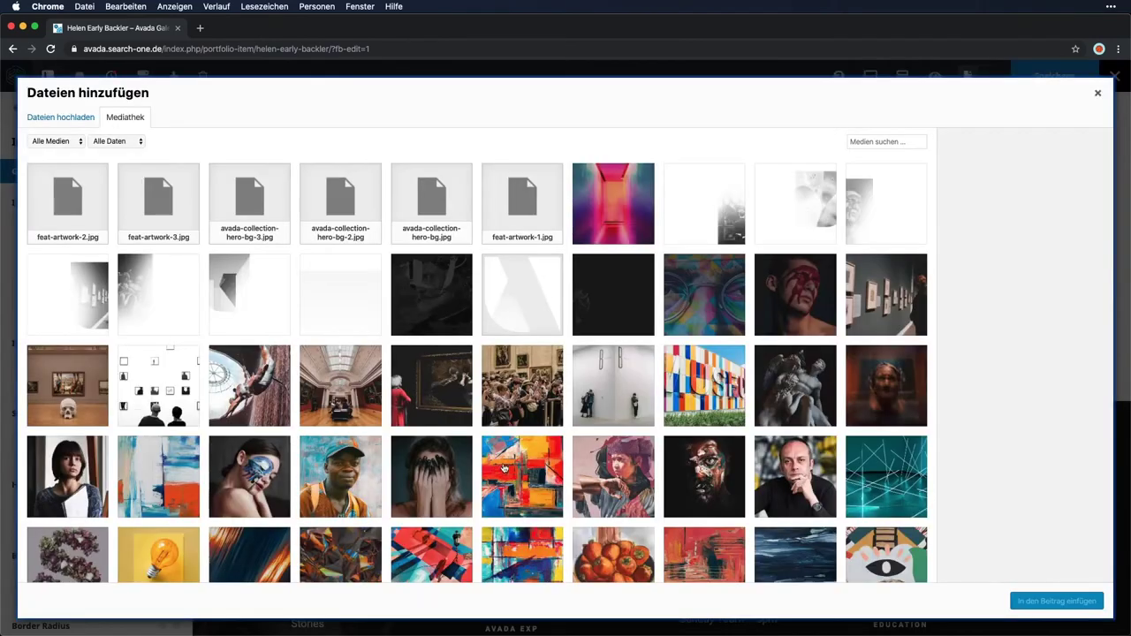
left_click(704, 476)
left_click(1057, 601)
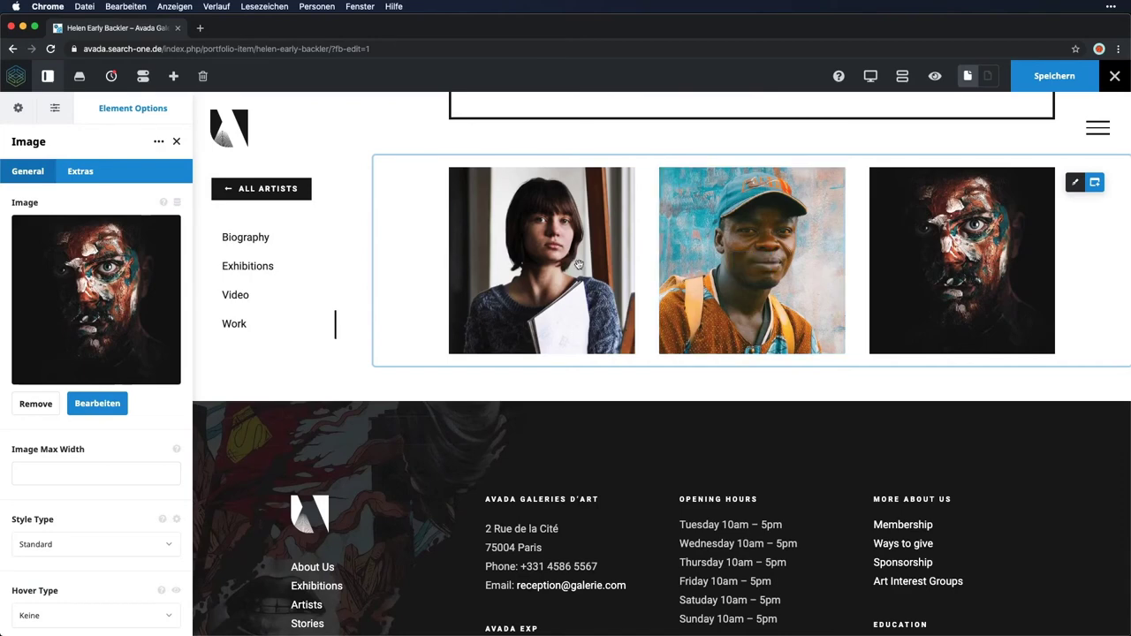
Look through the theme settings, the page options and the element options of the selected image
scroll(369, 378, "down", 1)
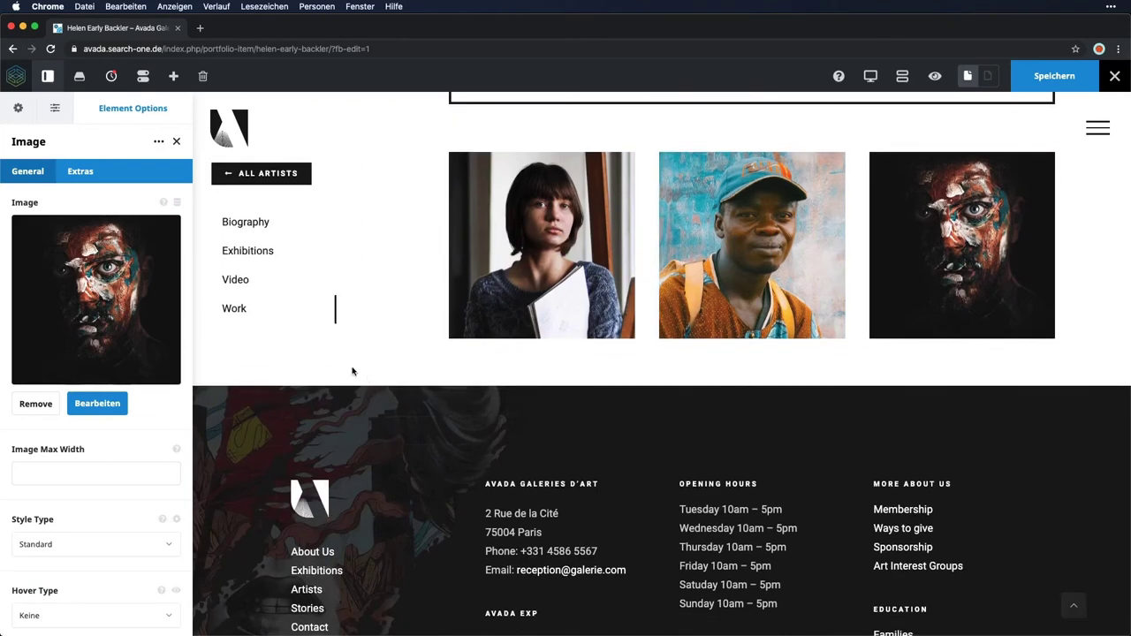
left_click(21, 115)
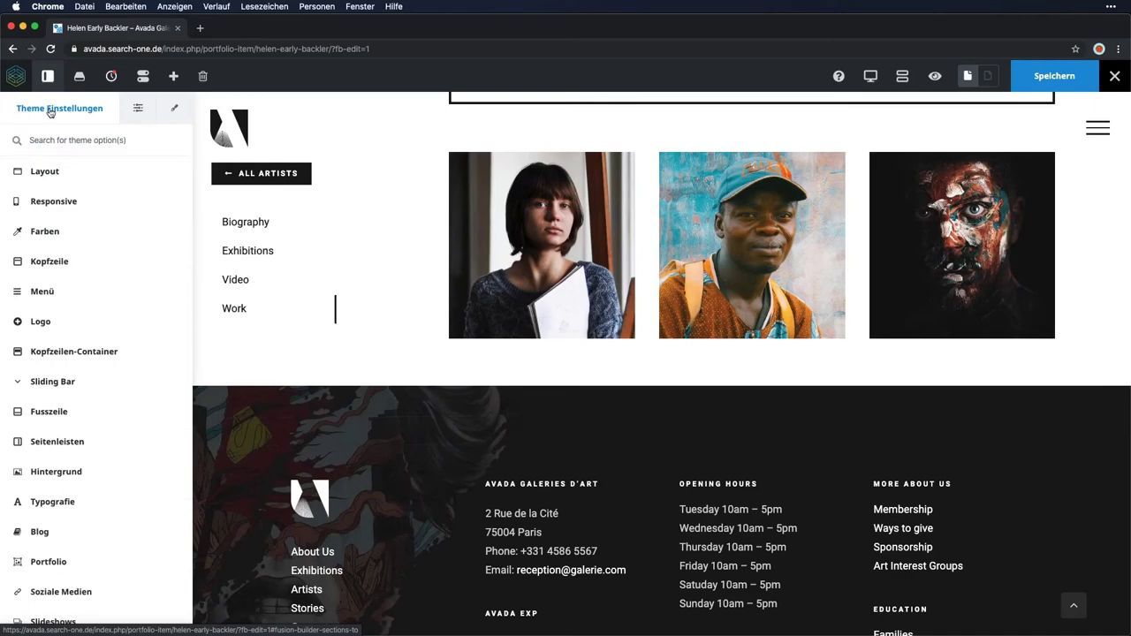
left_click(138, 109)
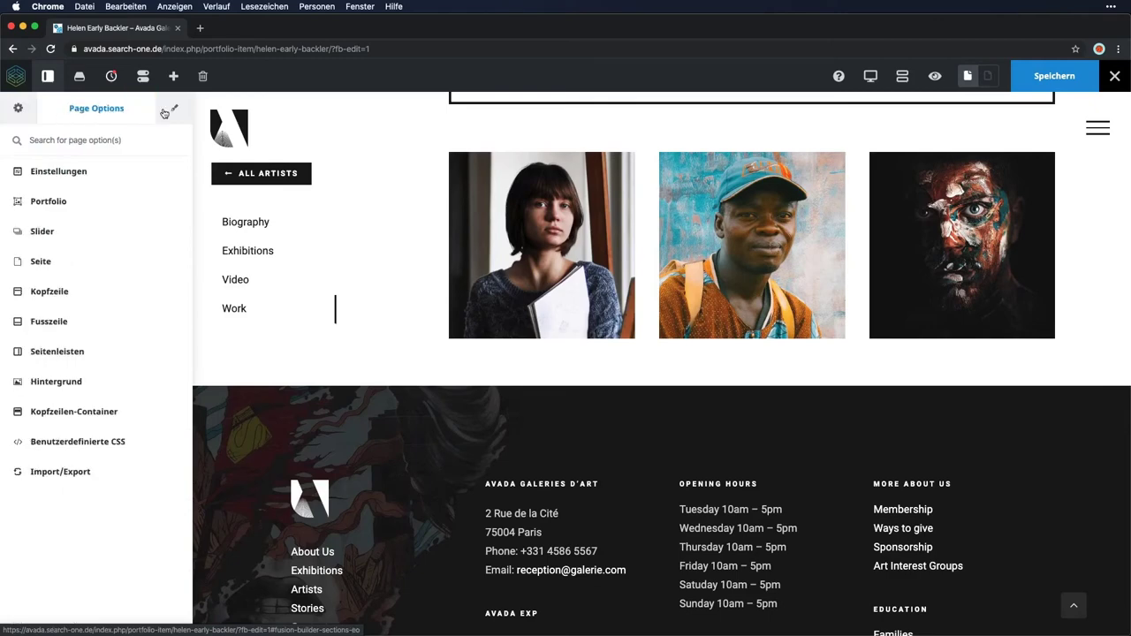
left_click(173, 109)
left_click(15, 108)
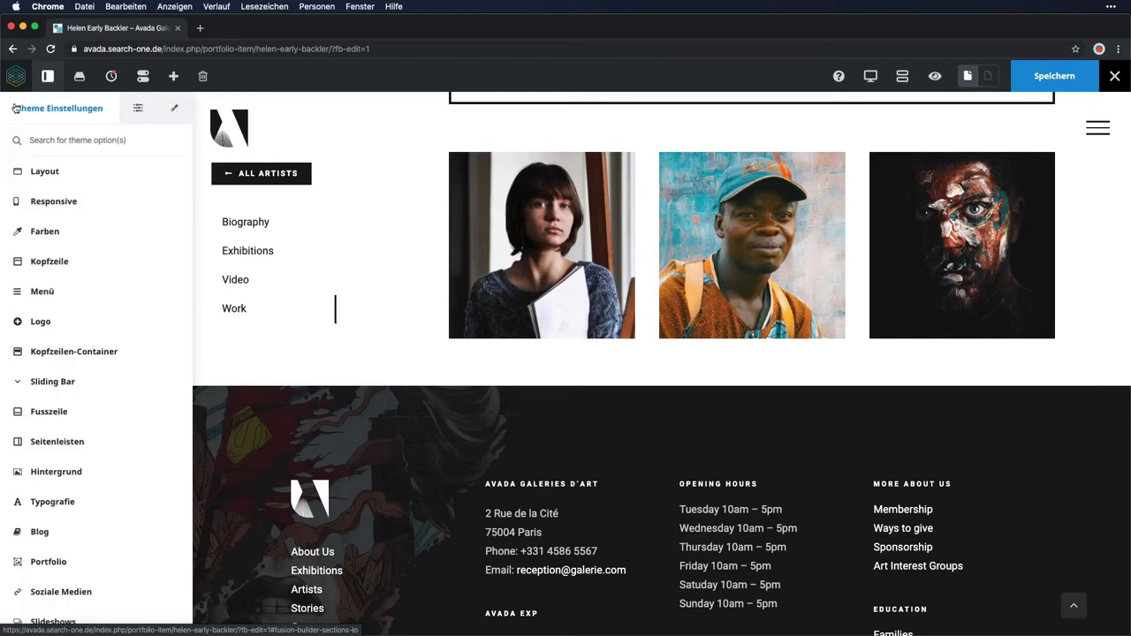
left_click(135, 110)
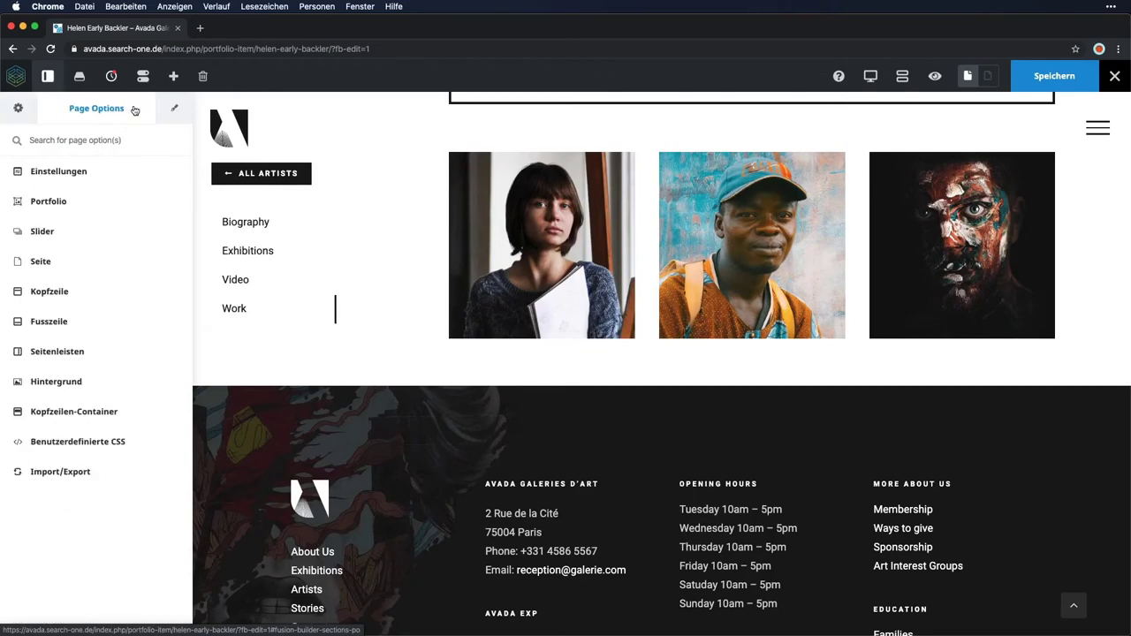
left_click(173, 108)
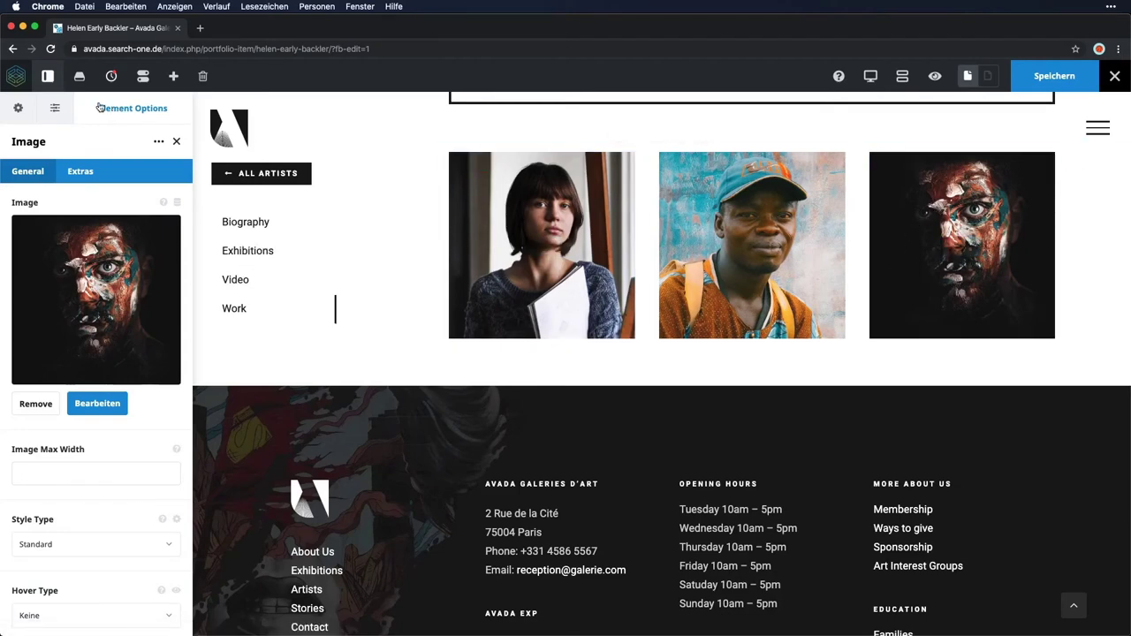
Open the Body Typography options in the theme settings
left_click(16, 108)
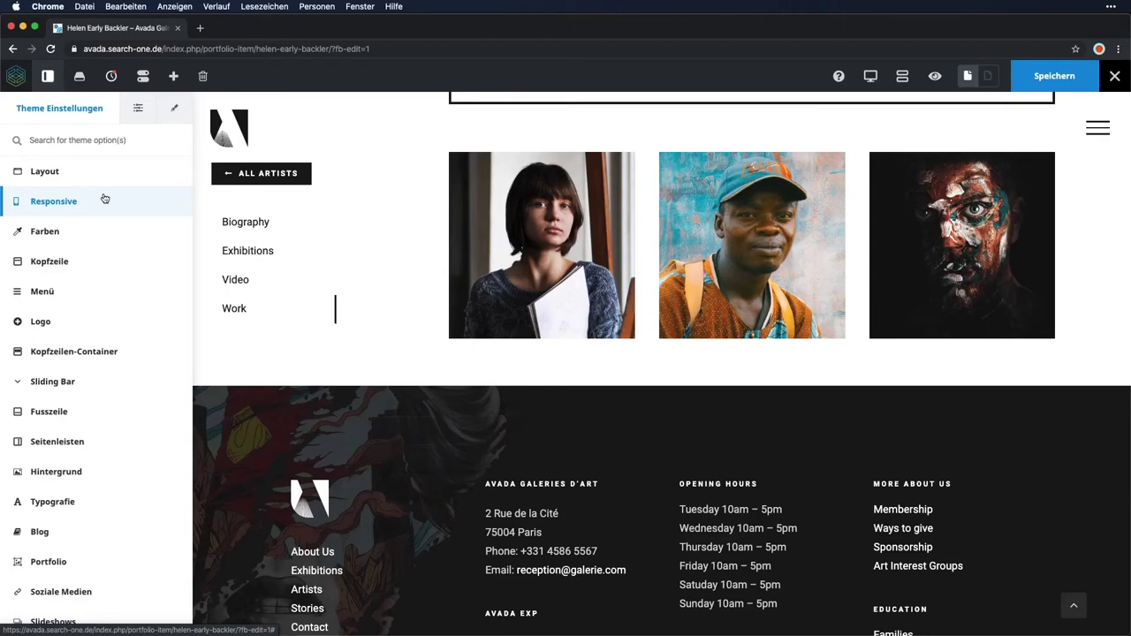
scroll(104, 199, "down", 3)
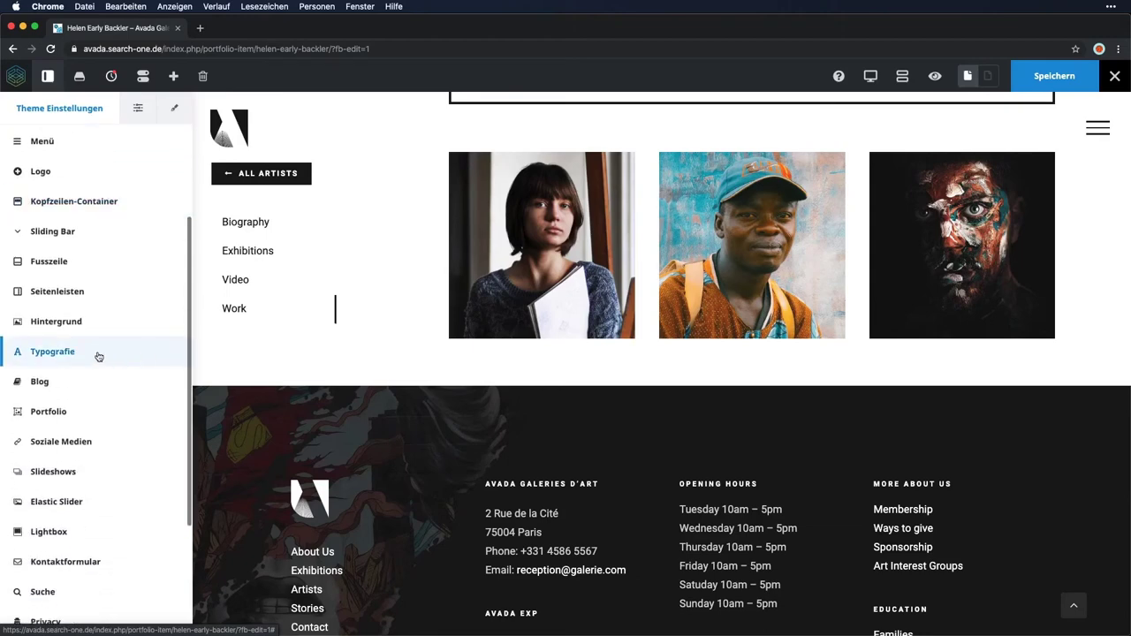
left_click(99, 356)
scroll(99, 356, "down", 1)
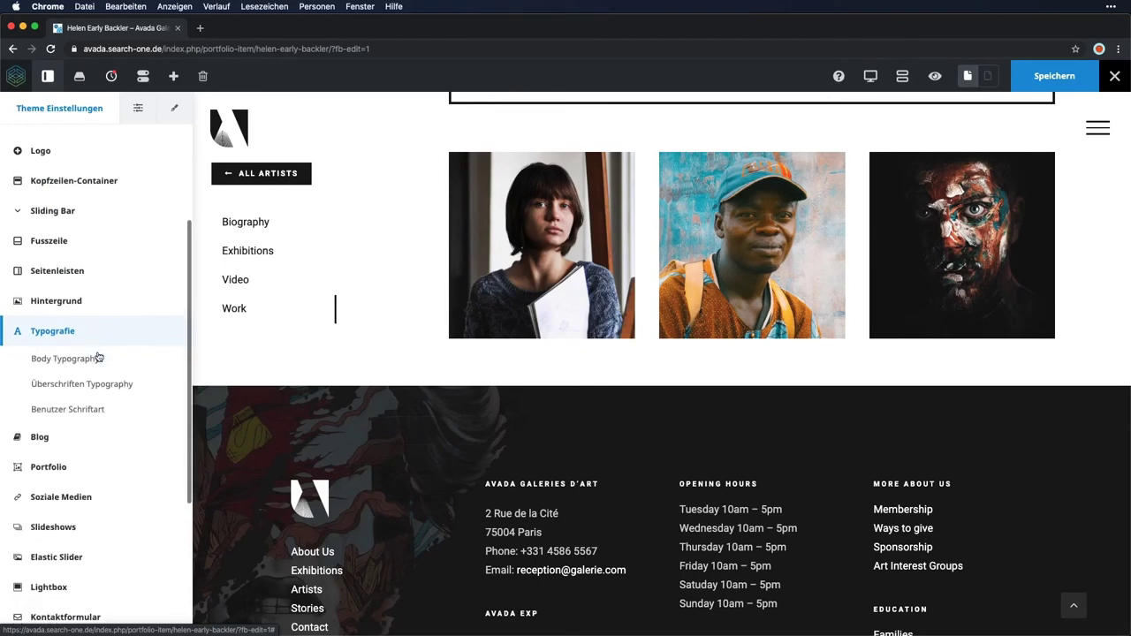
left_click(94, 356)
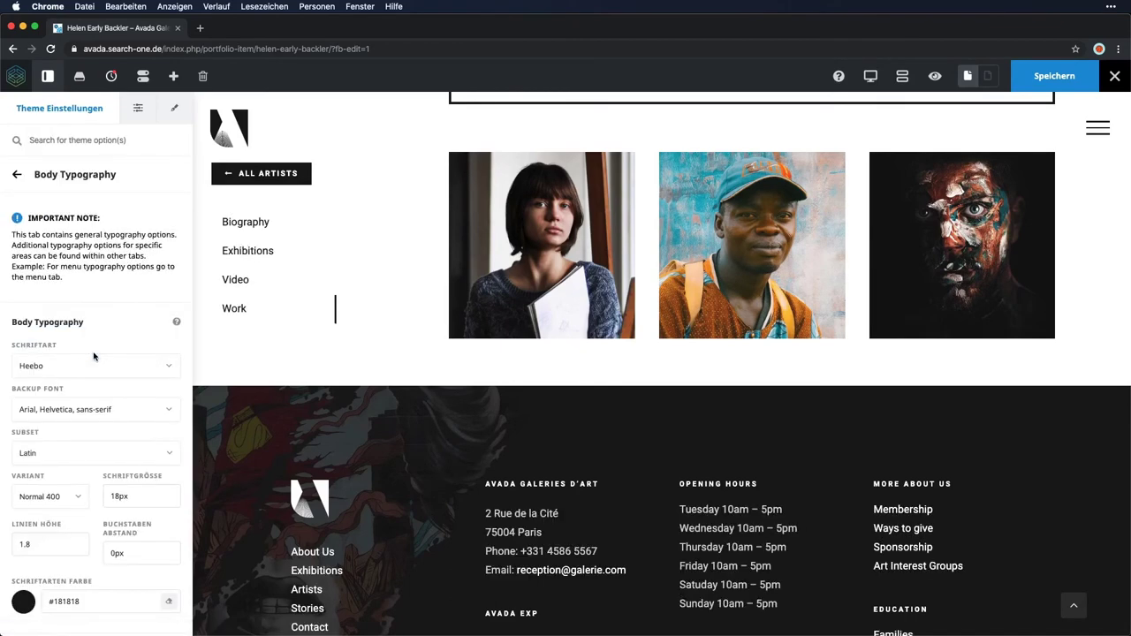
Try Arial, Helvetica, sans-serif as the body font and switch back to Heebo
left_click(133, 365)
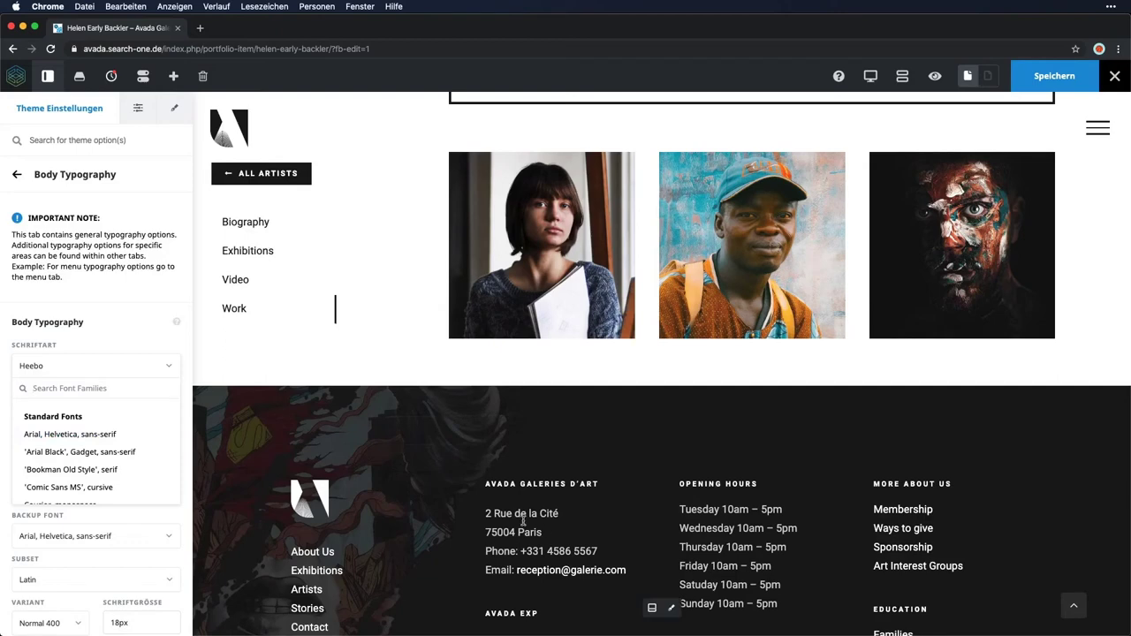
left_click(41, 435)
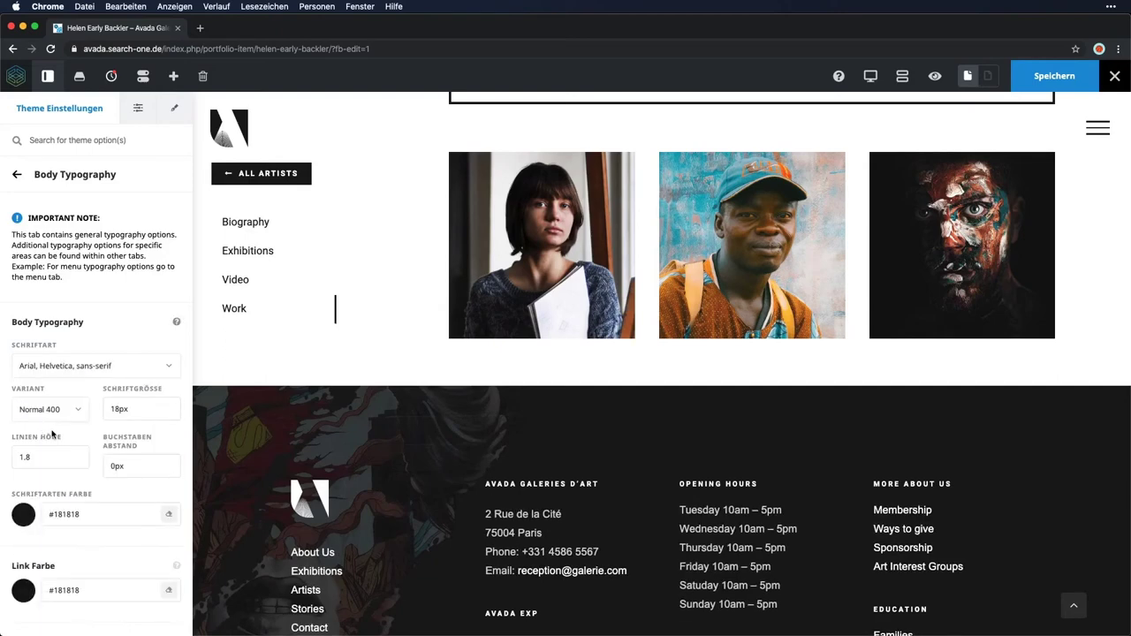
left_click(127, 374)
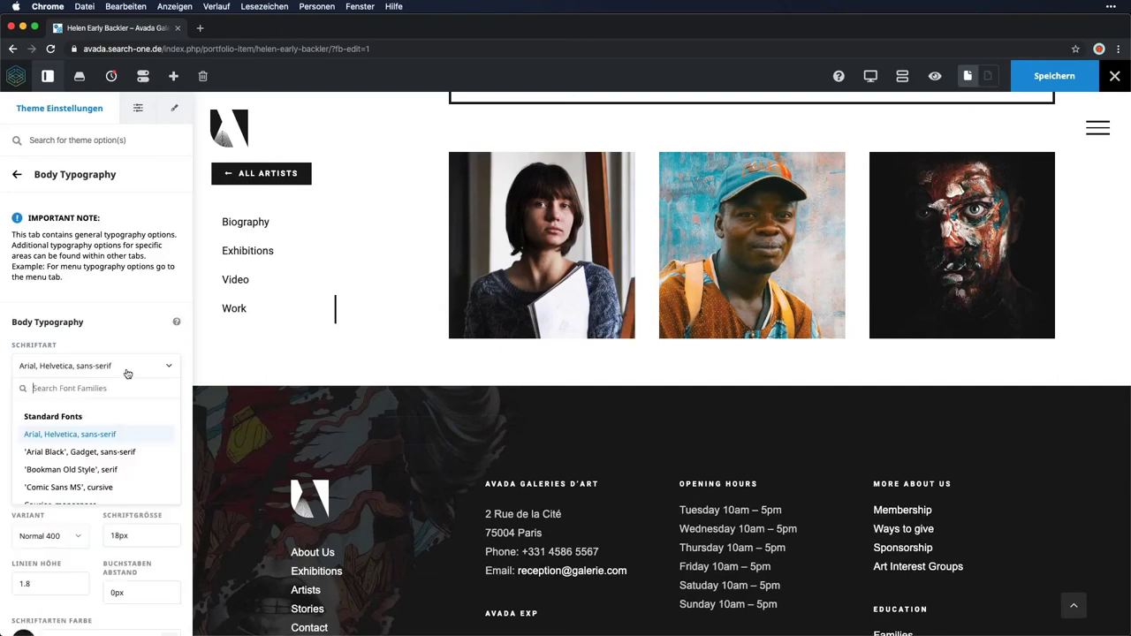
type("hee")
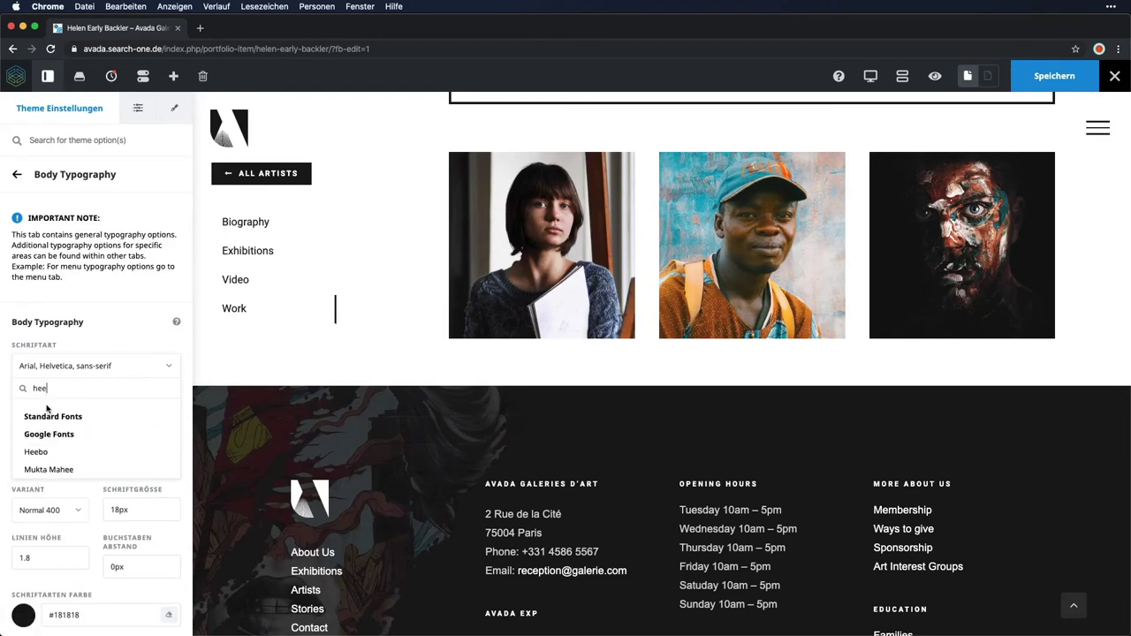
left_click(43, 455)
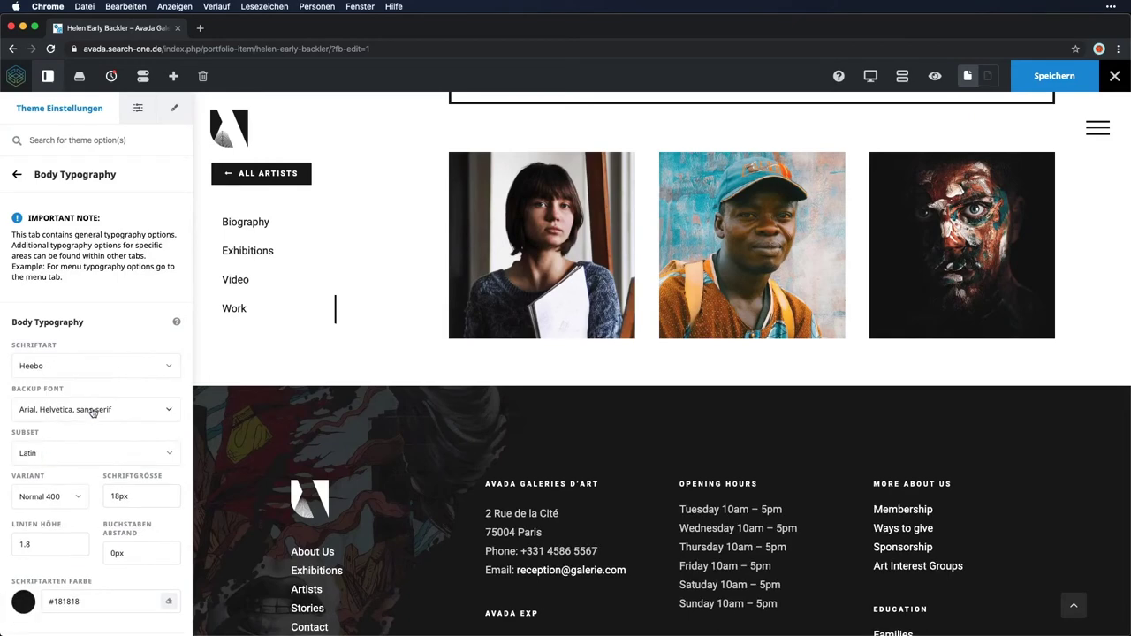
Set the body font to Roboto and open the heading typography options (Überschriften Typography)
left_click(81, 369)
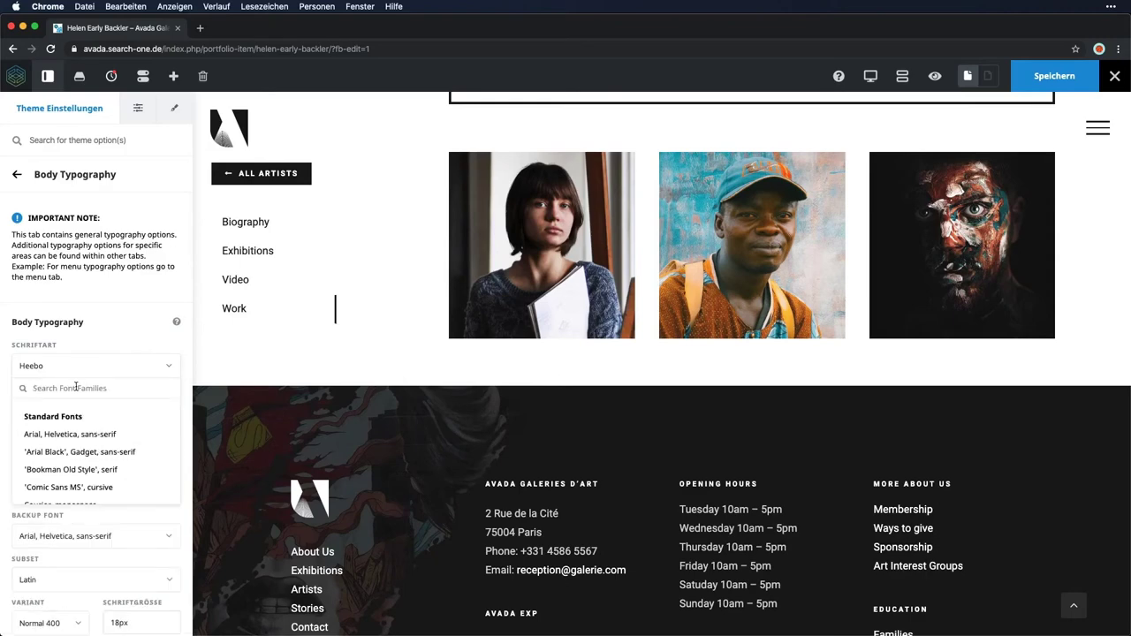
type("robozo")
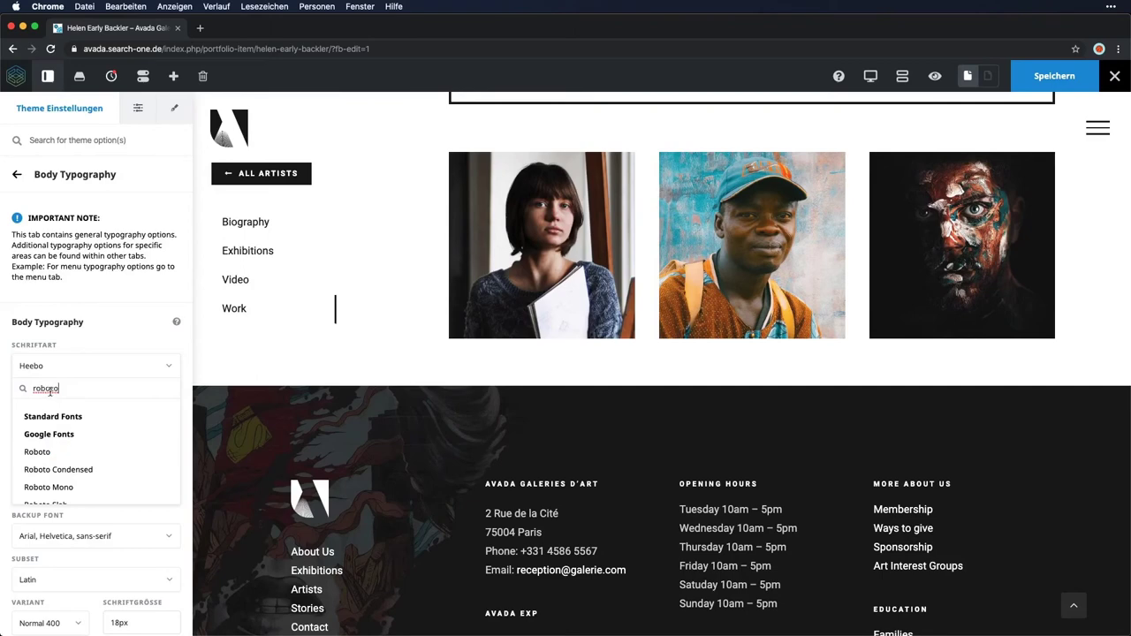
left_click(75, 456)
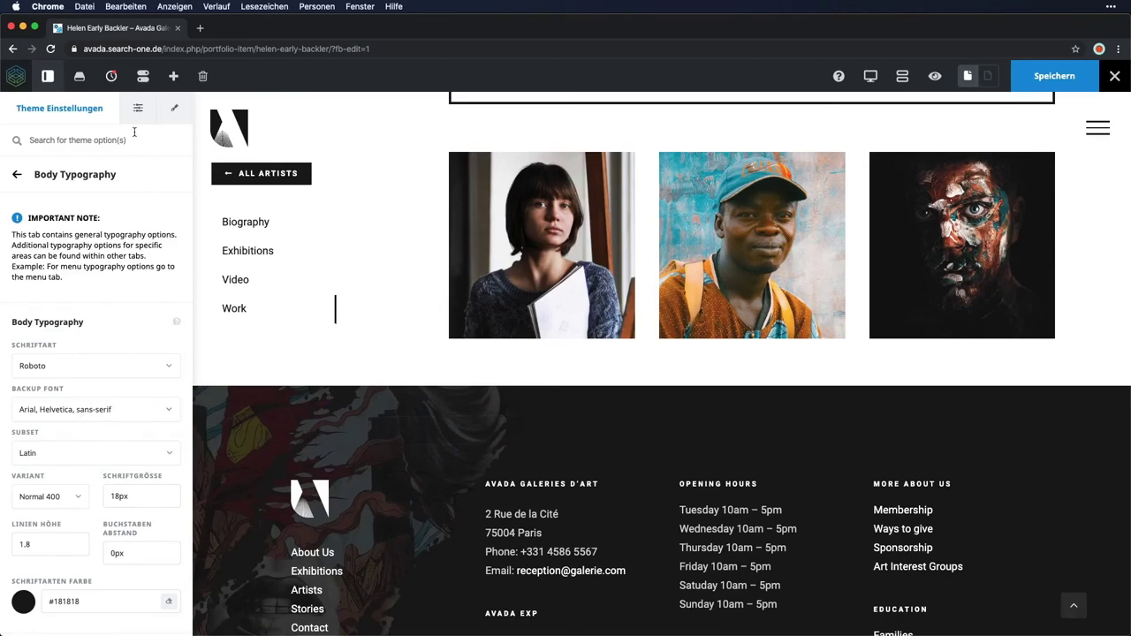
left_click(19, 180)
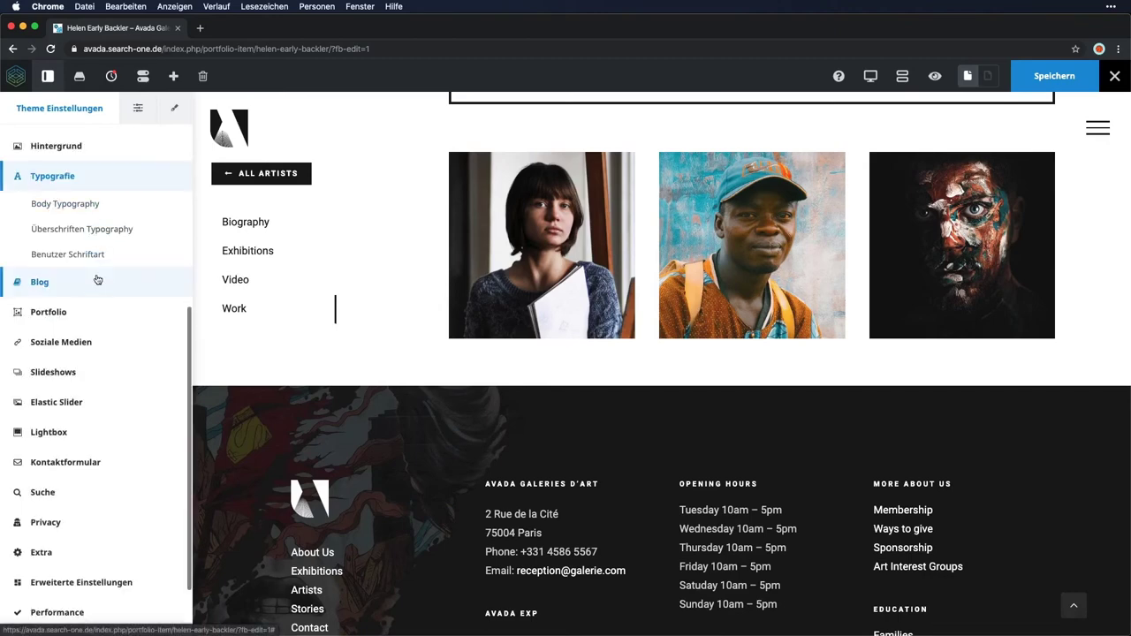
left_click(103, 228)
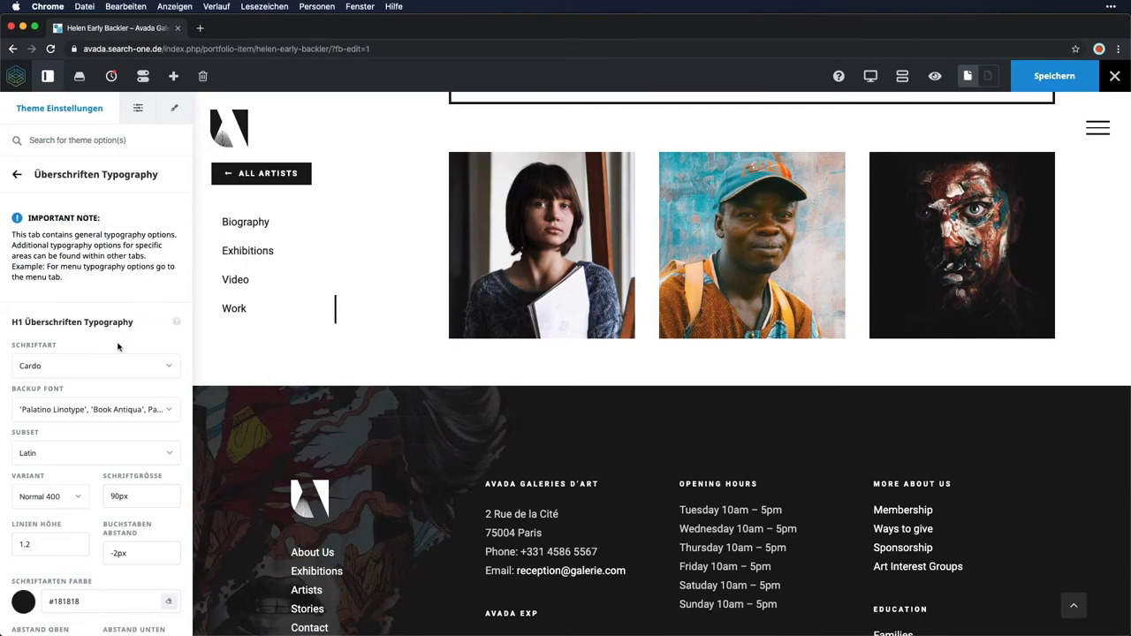
Set the H1 heading font to Lato
left_click(100, 367)
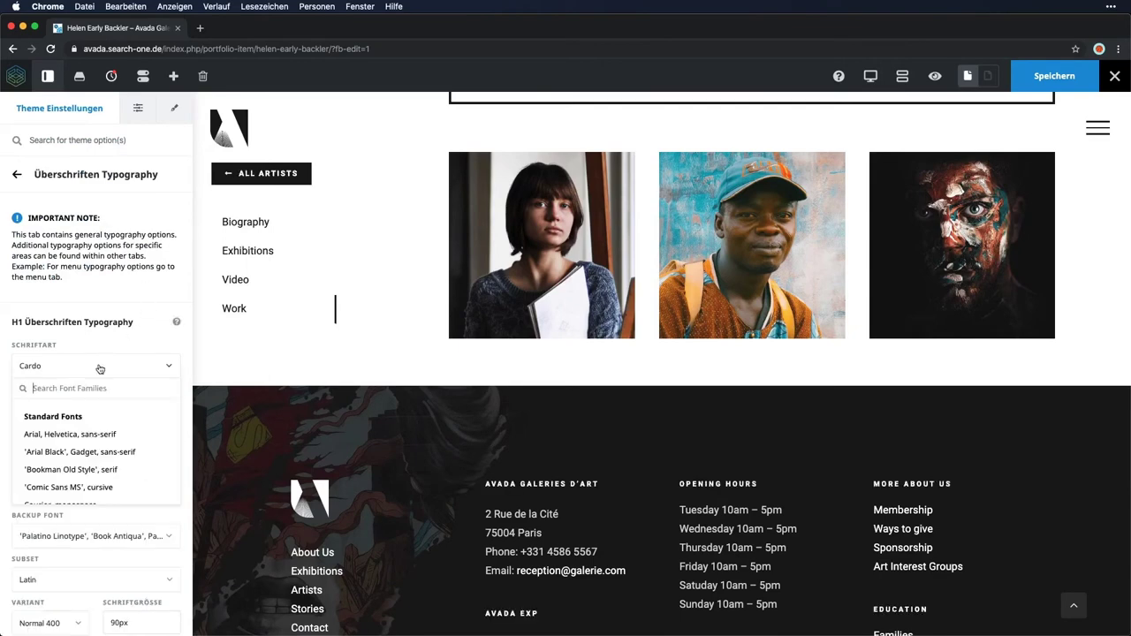
type("lato")
left_click(35, 450)
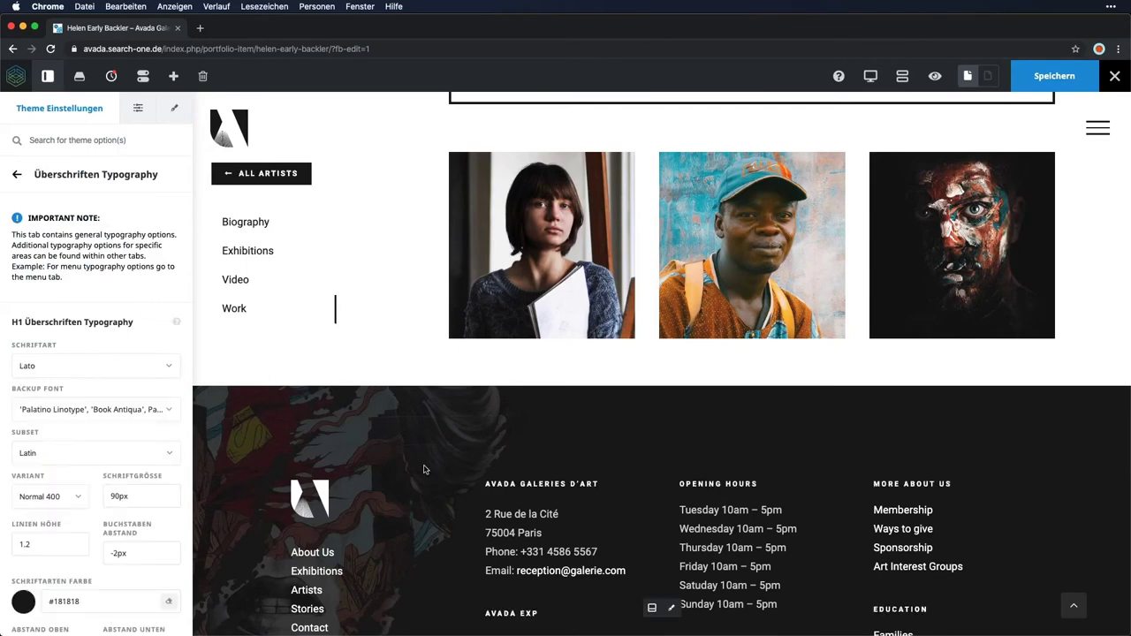
Set the H1 heading font to Arial, Helvetica, sans-serif and place the text cursor in the artist name heading
scroll(424, 466, "down", 5)
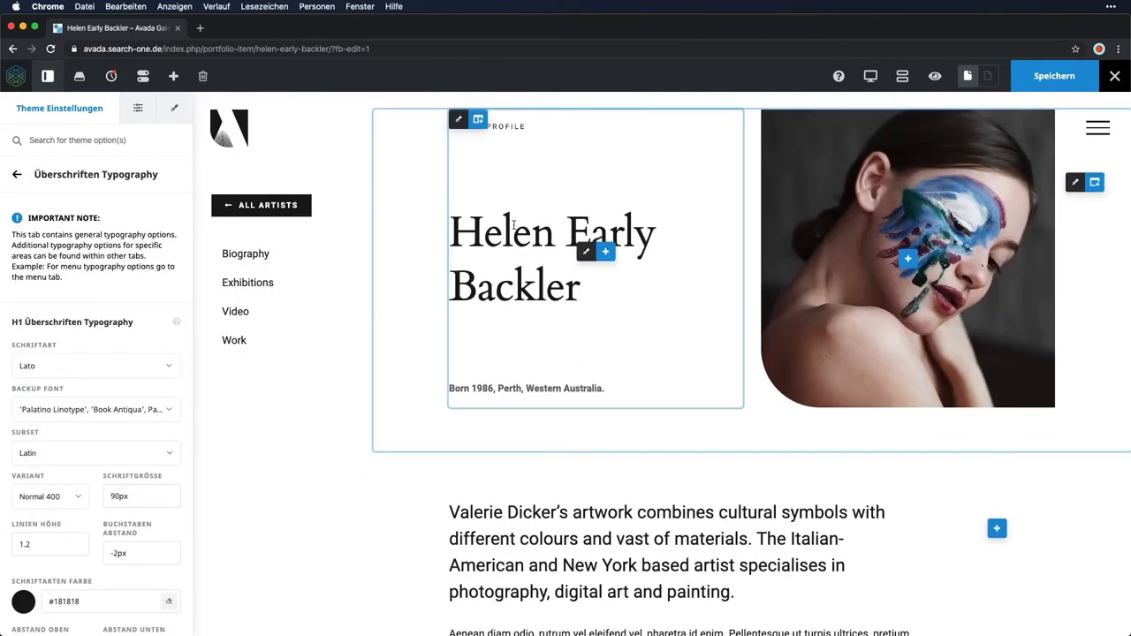
left_click(151, 372)
left_click(105, 422)
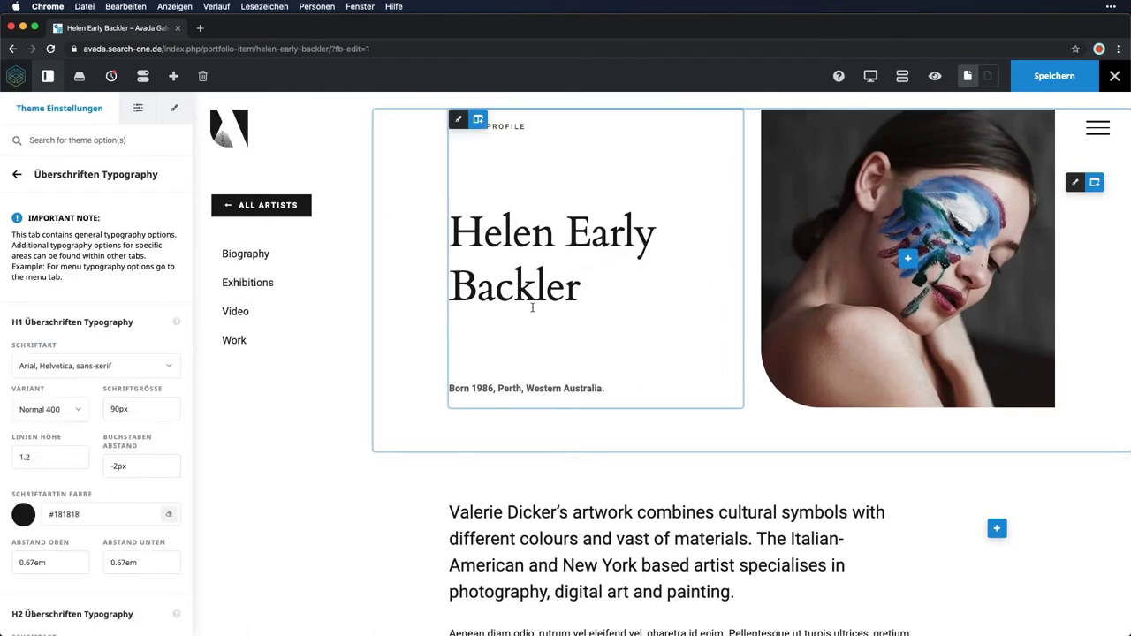
left_click(524, 239)
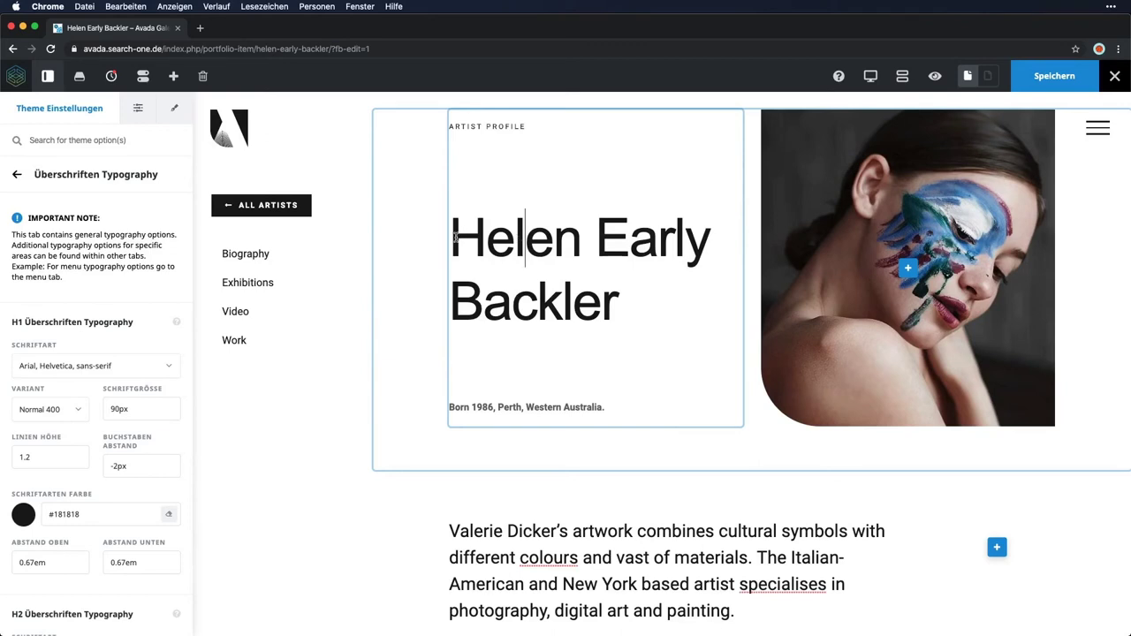
Try the H2 tag on the artist name heading and switch it back to H1
left_click_drag(455, 237, 620, 305)
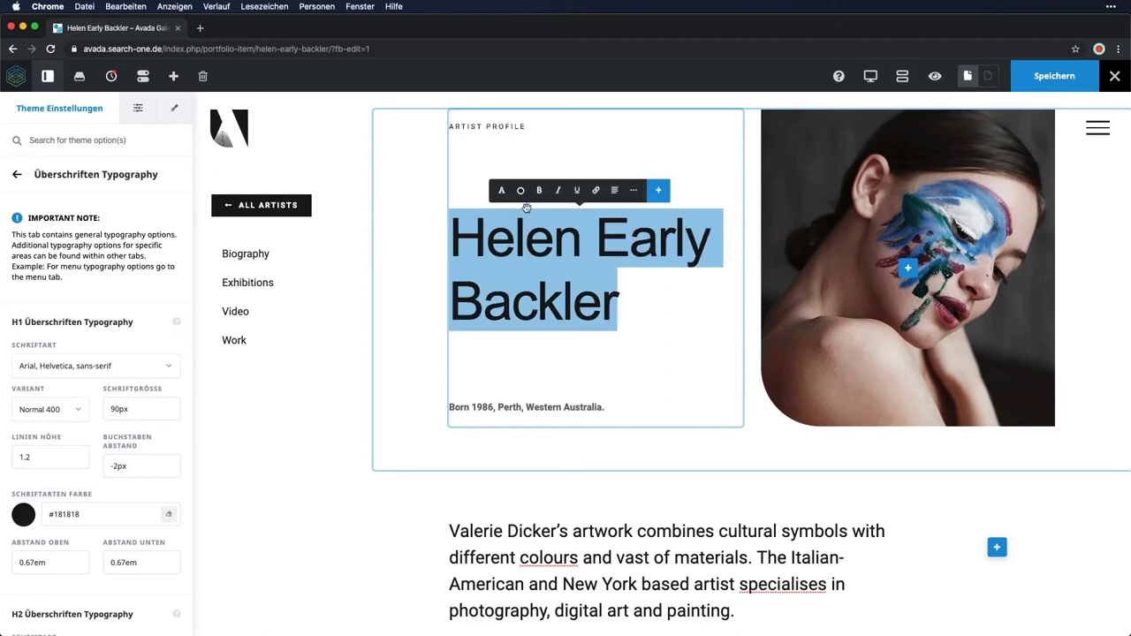
left_click(632, 192)
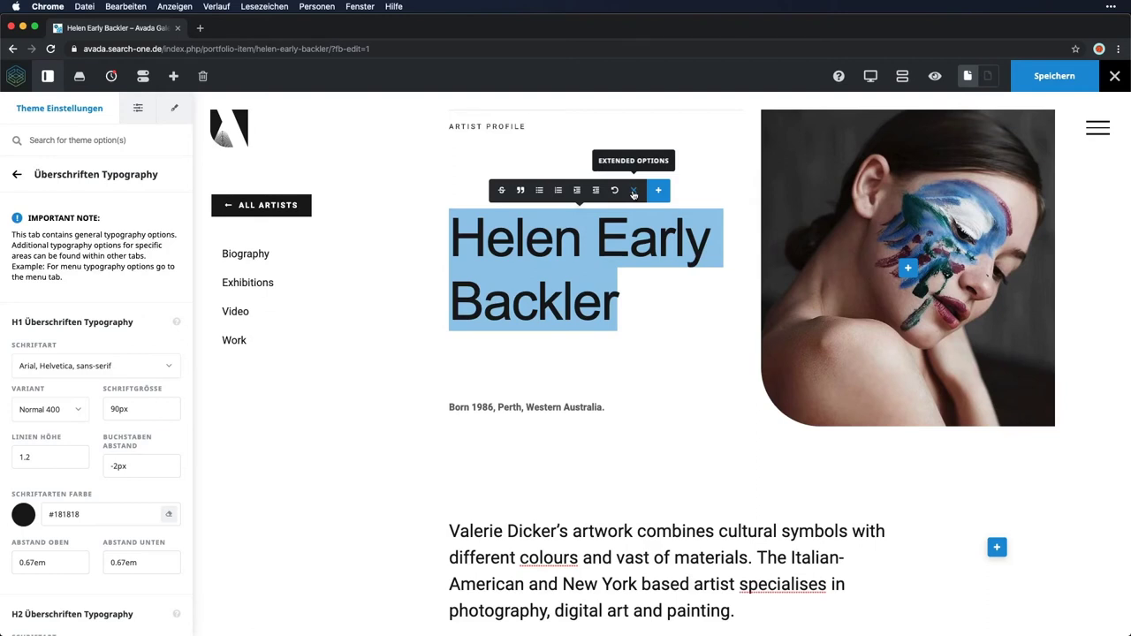
left_click(633, 192)
left_click(502, 191)
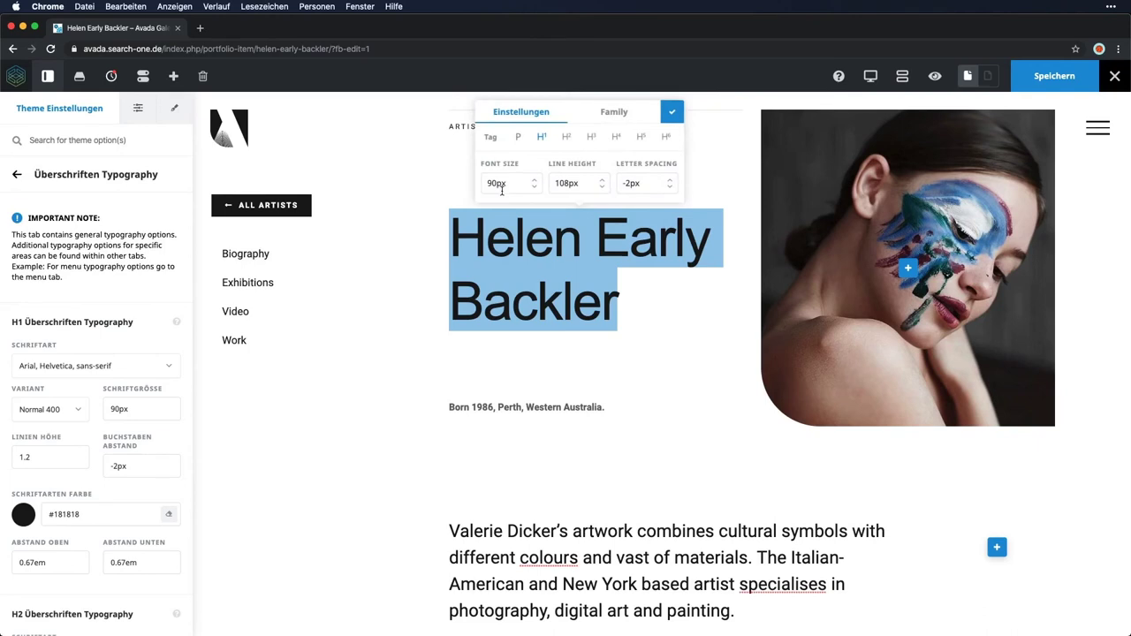
left_click(566, 138)
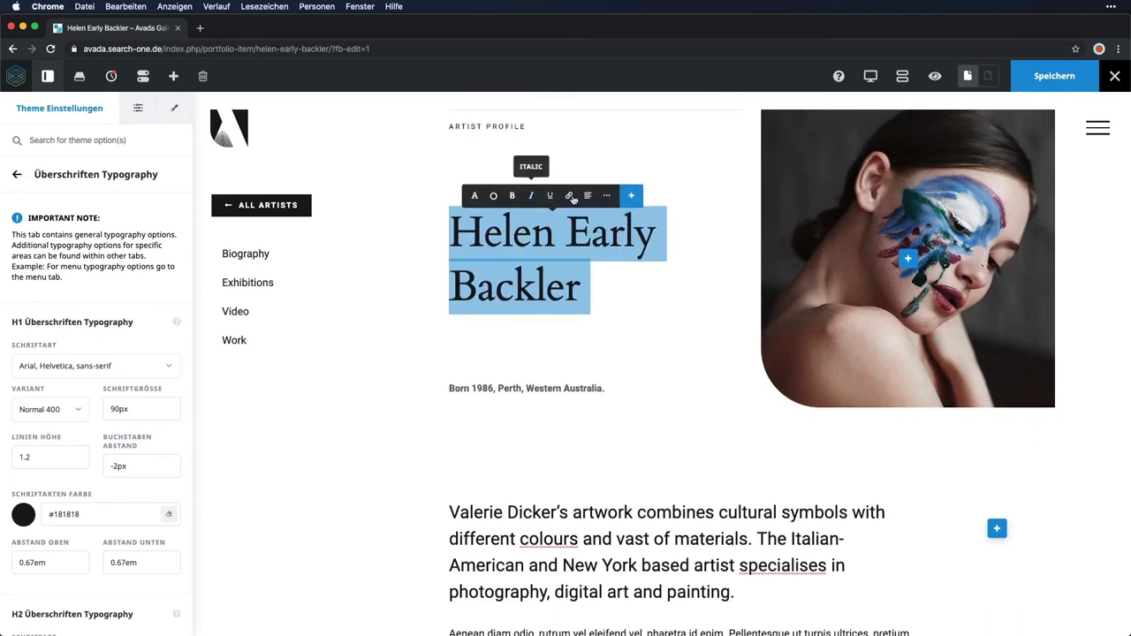
left_click(475, 195)
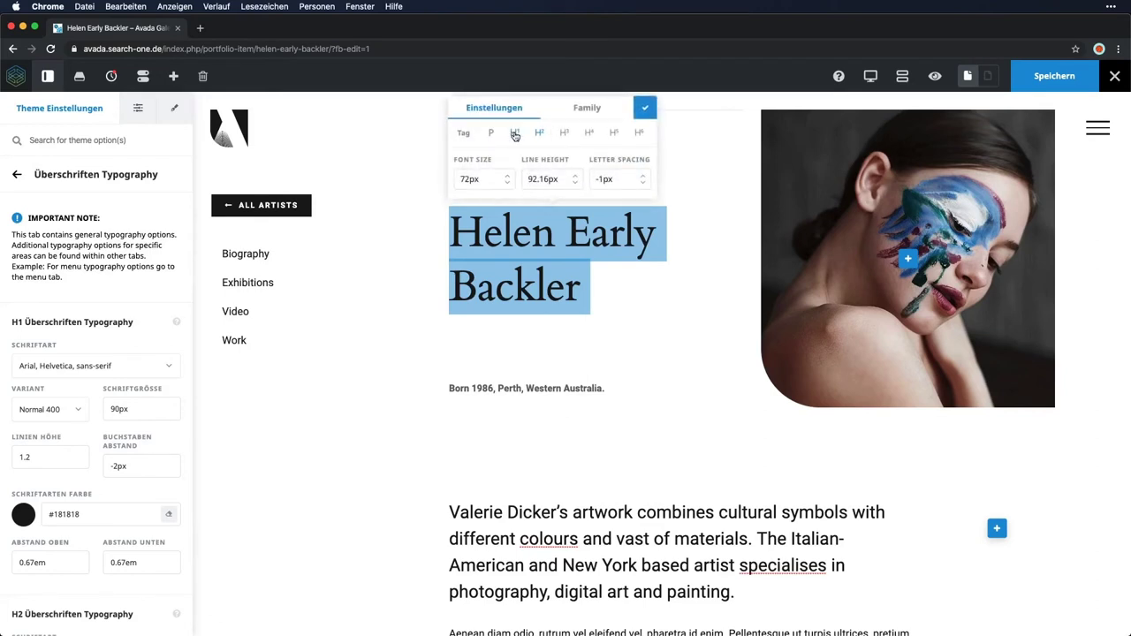
left_click(515, 134)
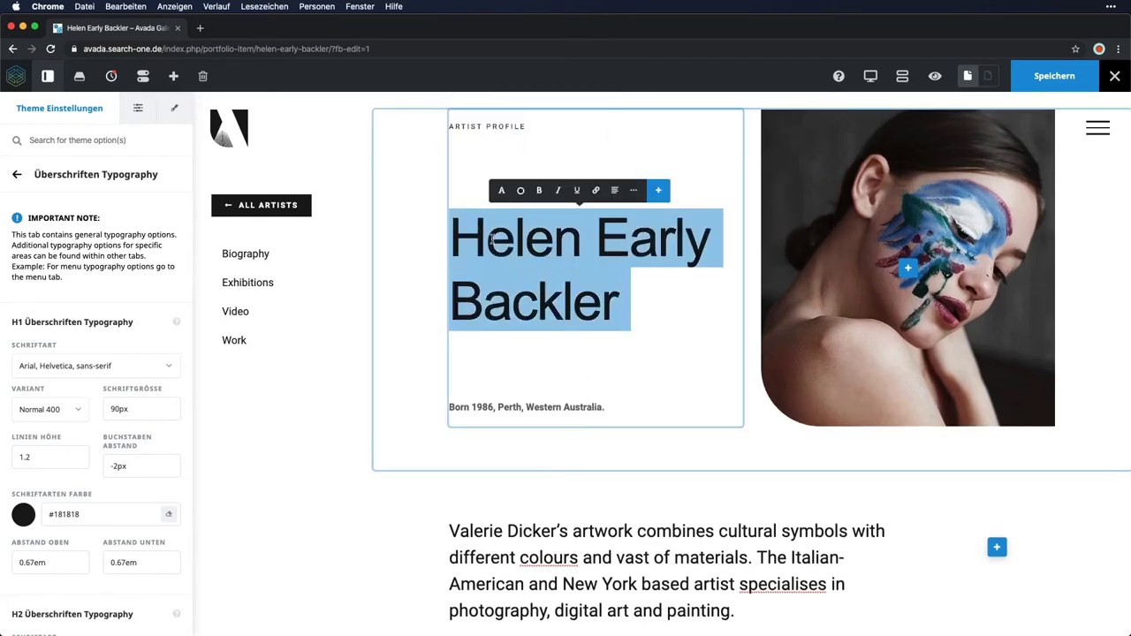
Set the H1 heading font to Lato and deselect the artist name heading
left_click(164, 365)
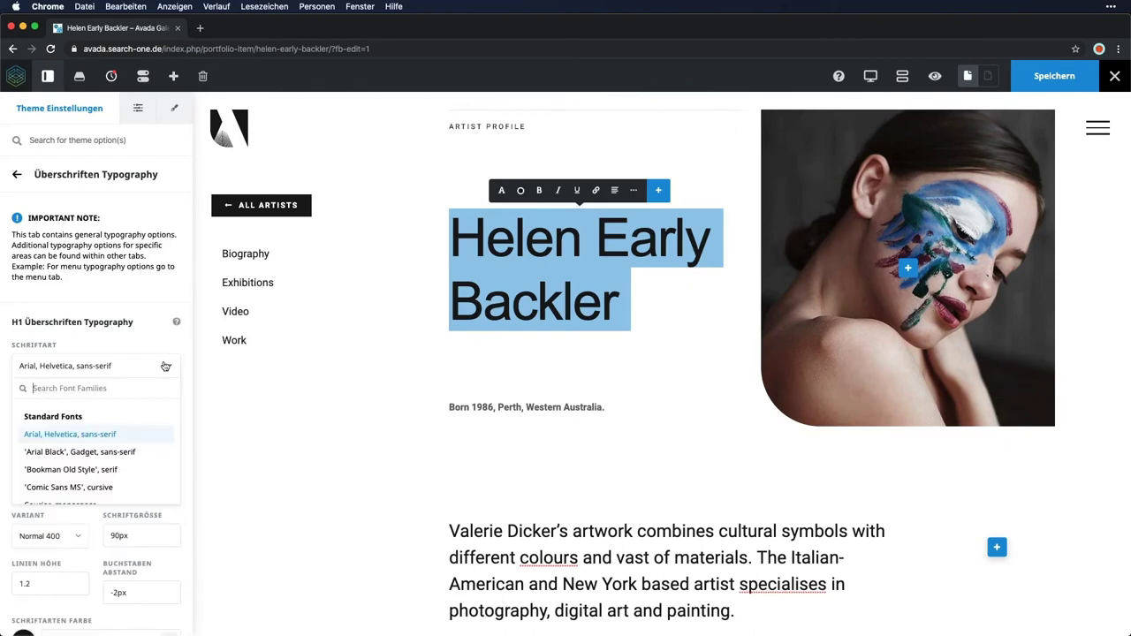
left_click(48, 451)
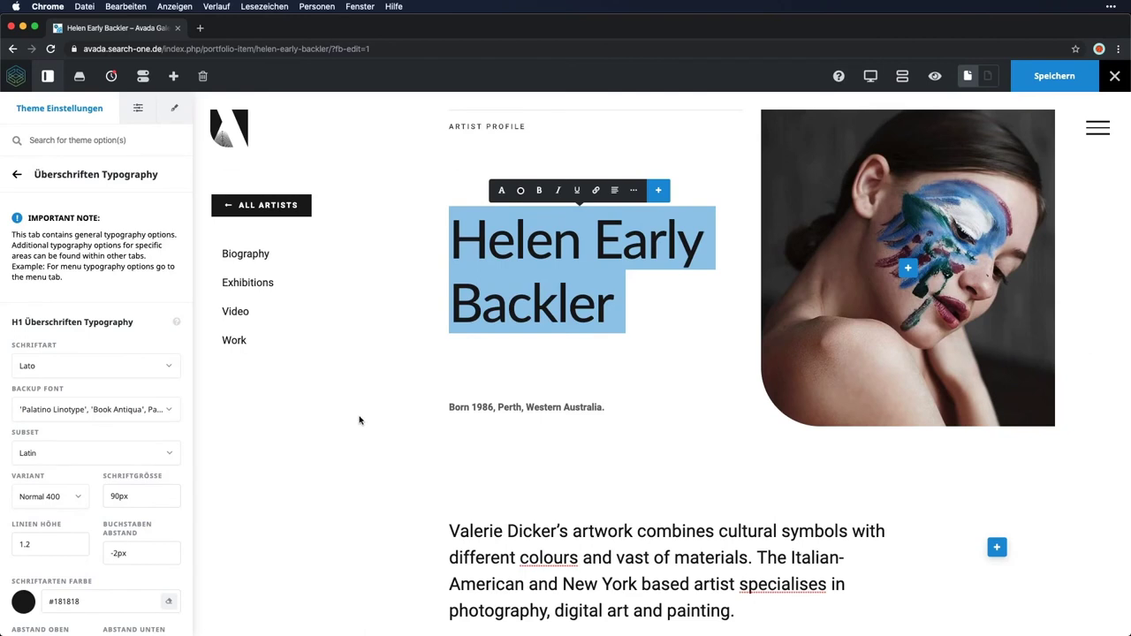
left_click(608, 258)
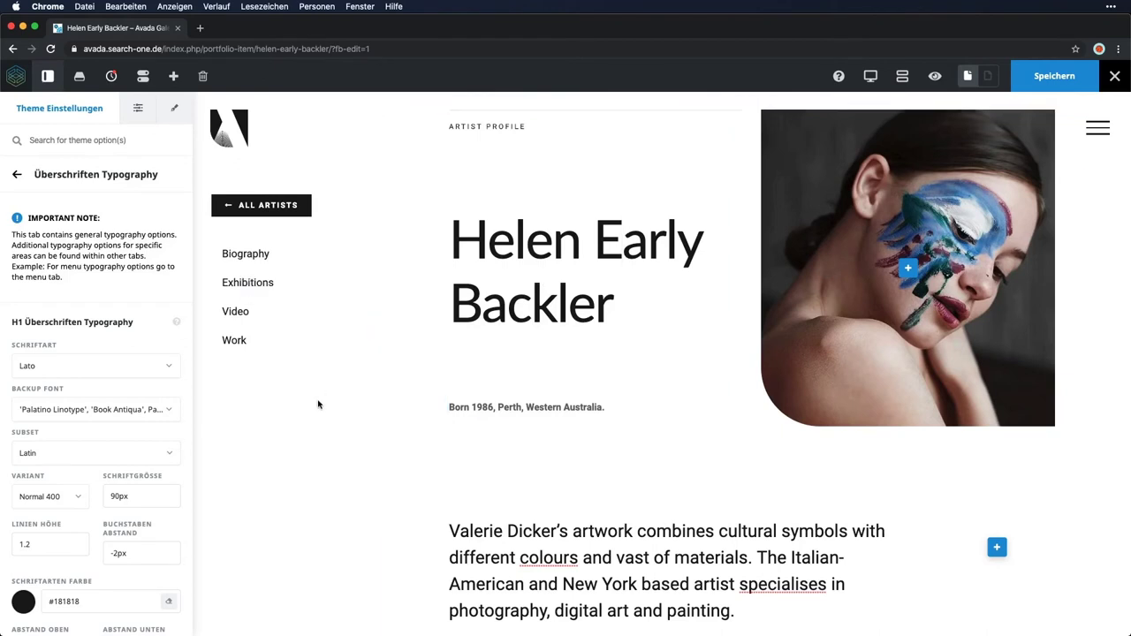
Review the typography options for the heading levels from H1 down to H5 and return to the theme options list
scroll(122, 400, "down", 3)
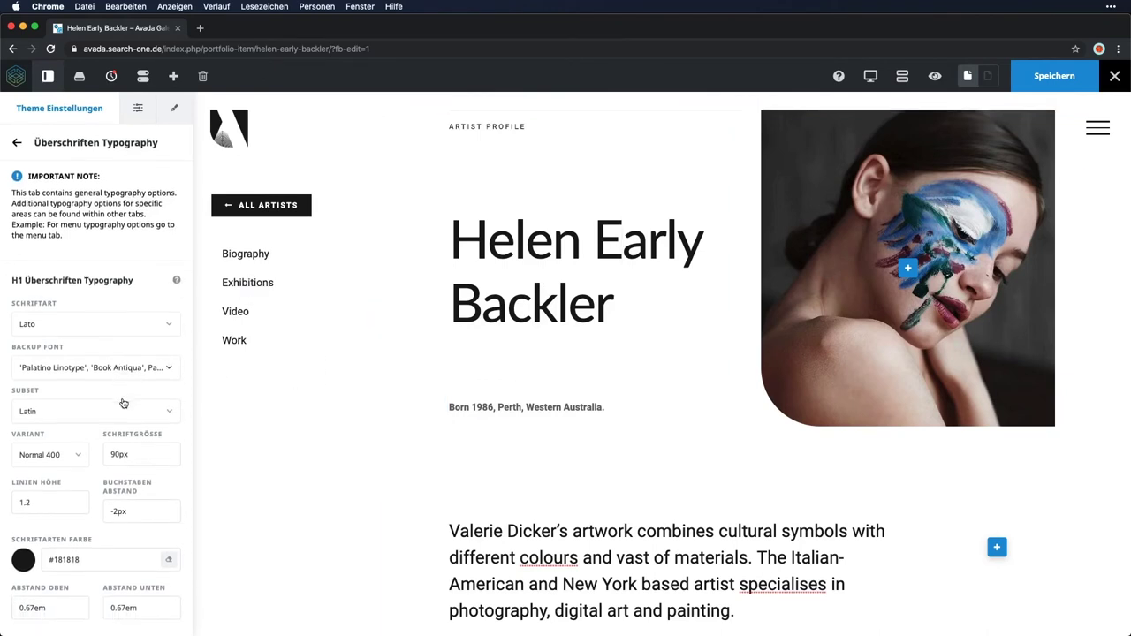
left_click(122, 401)
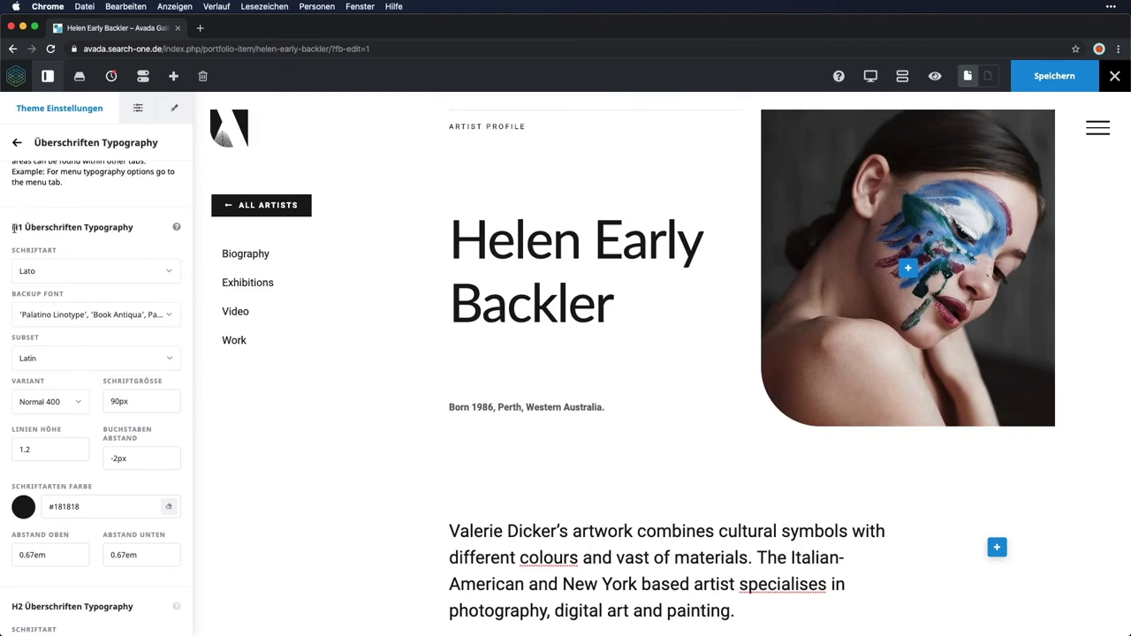
left_click_drag(12, 228, 133, 228)
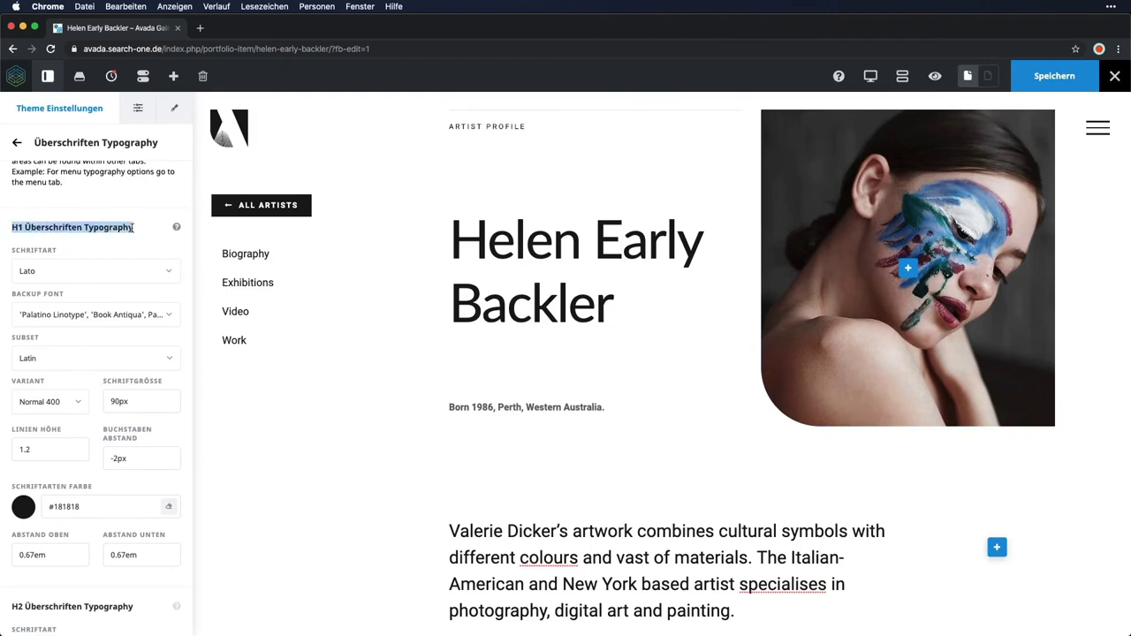
scroll(133, 230, "down", 10)
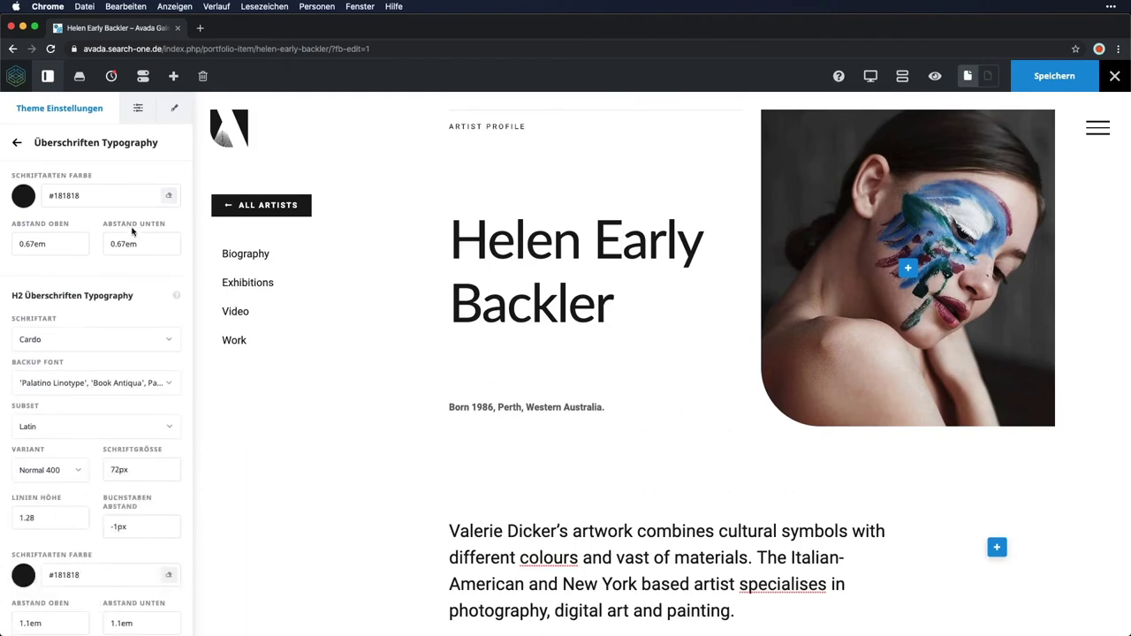
scroll(132, 233, "down", 20)
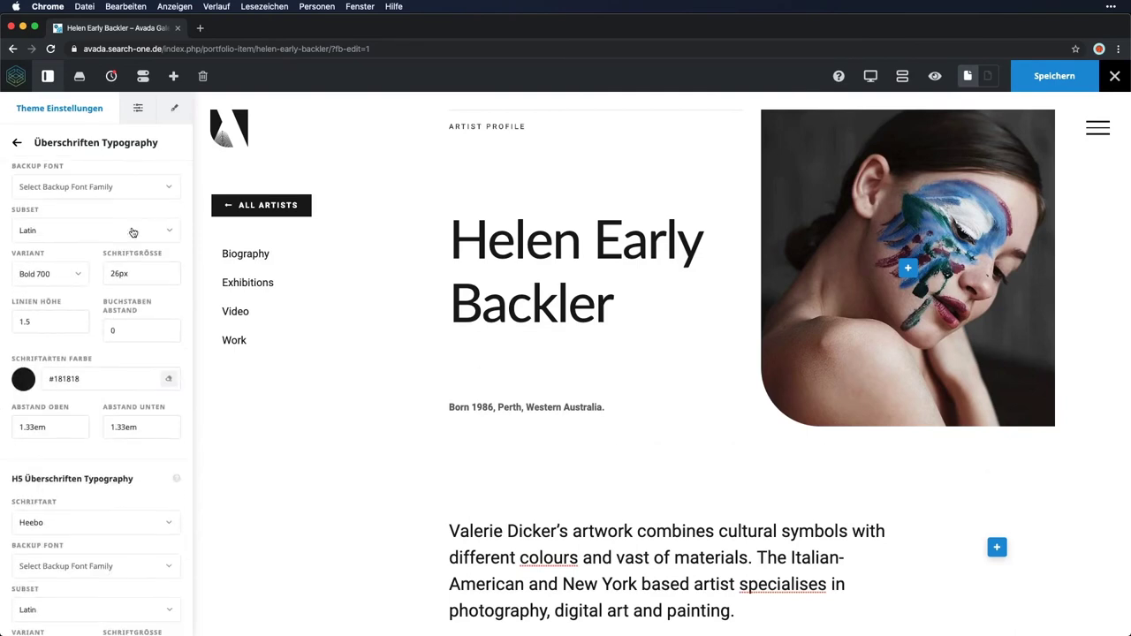
left_click(20, 147)
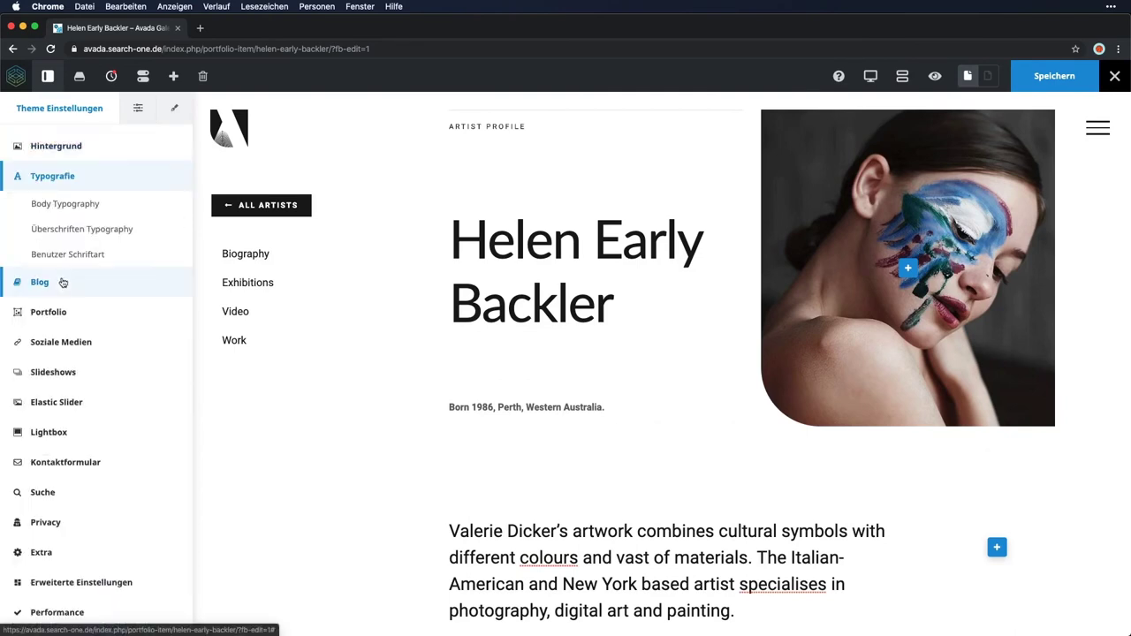
Open the footer content options (Fusszeilen Inhalt), try three footer columns and switch back to four
scroll(62, 282, "up", 5)
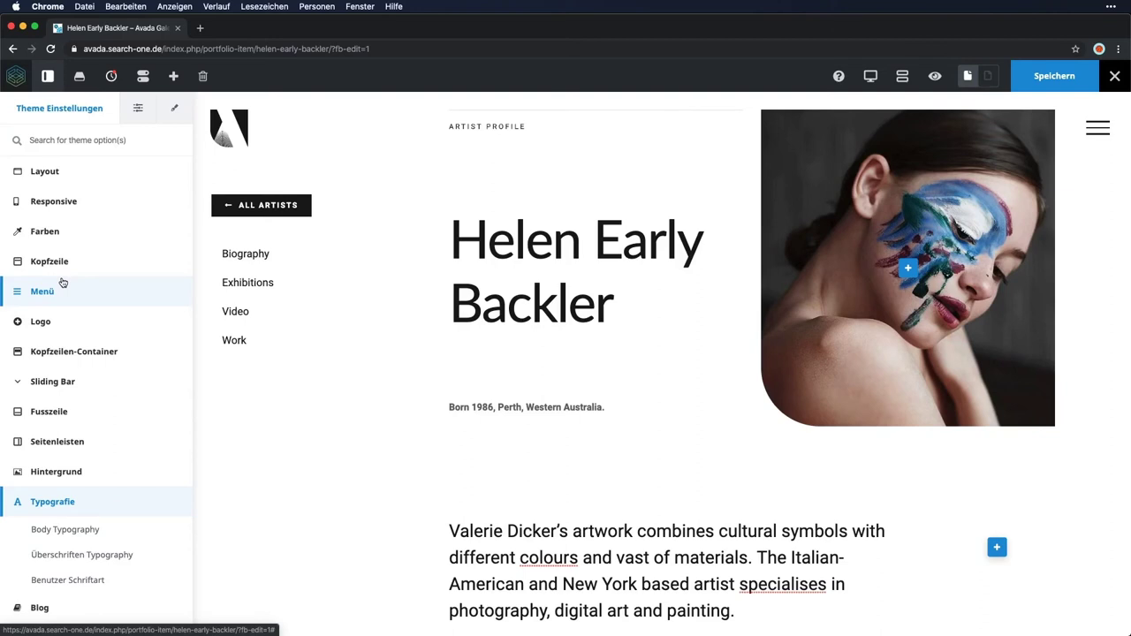
left_click(48, 411)
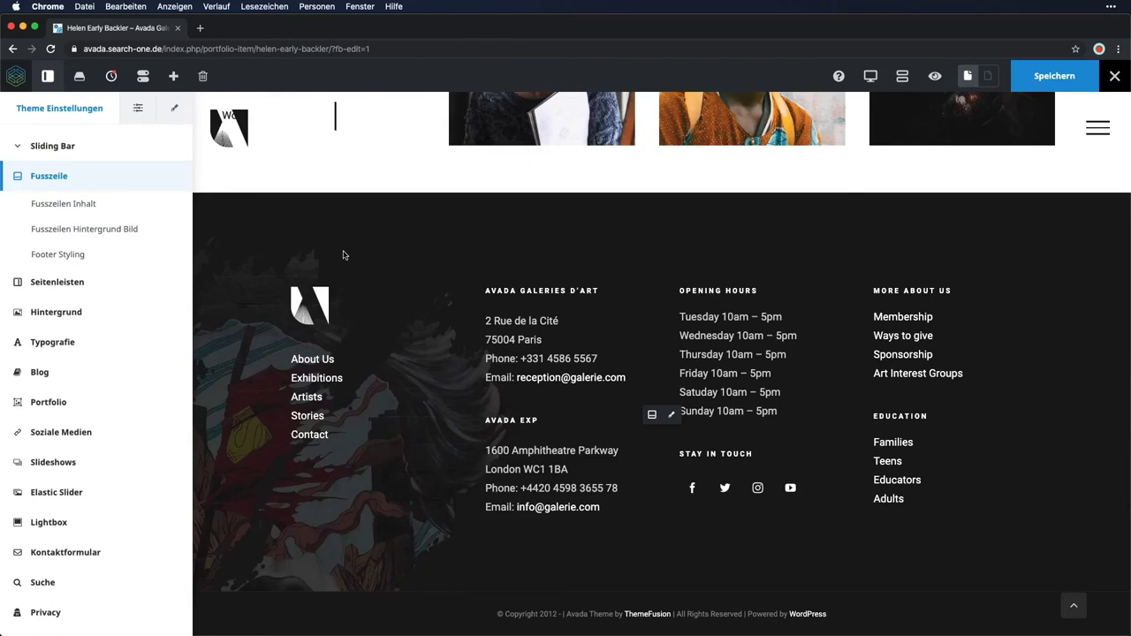
left_click(105, 212)
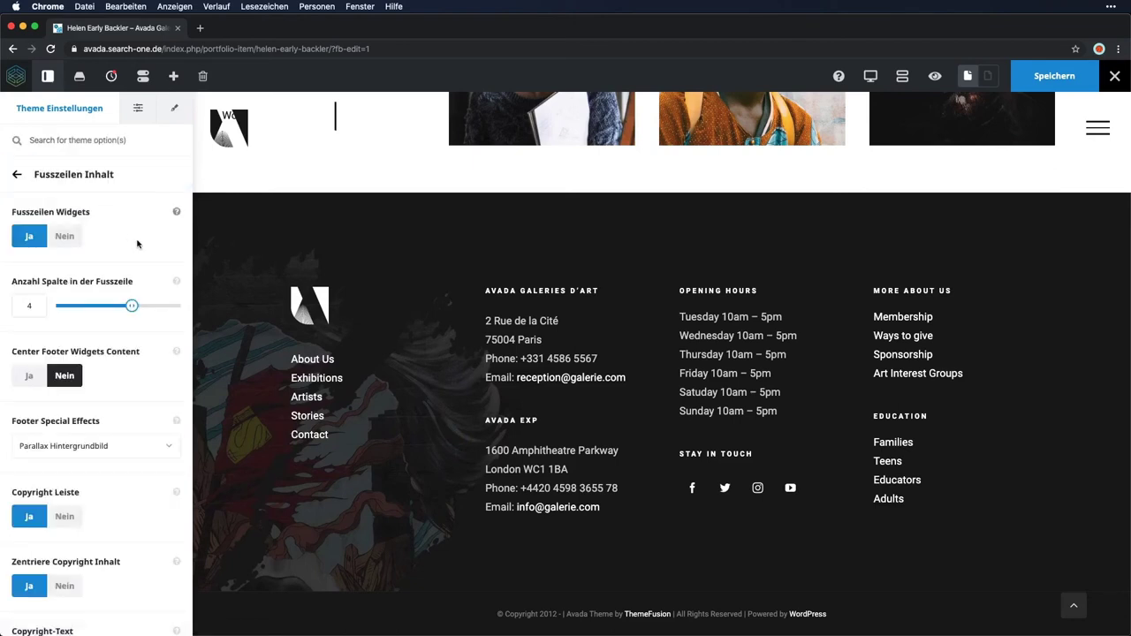
left_click_drag(132, 306, 107, 306)
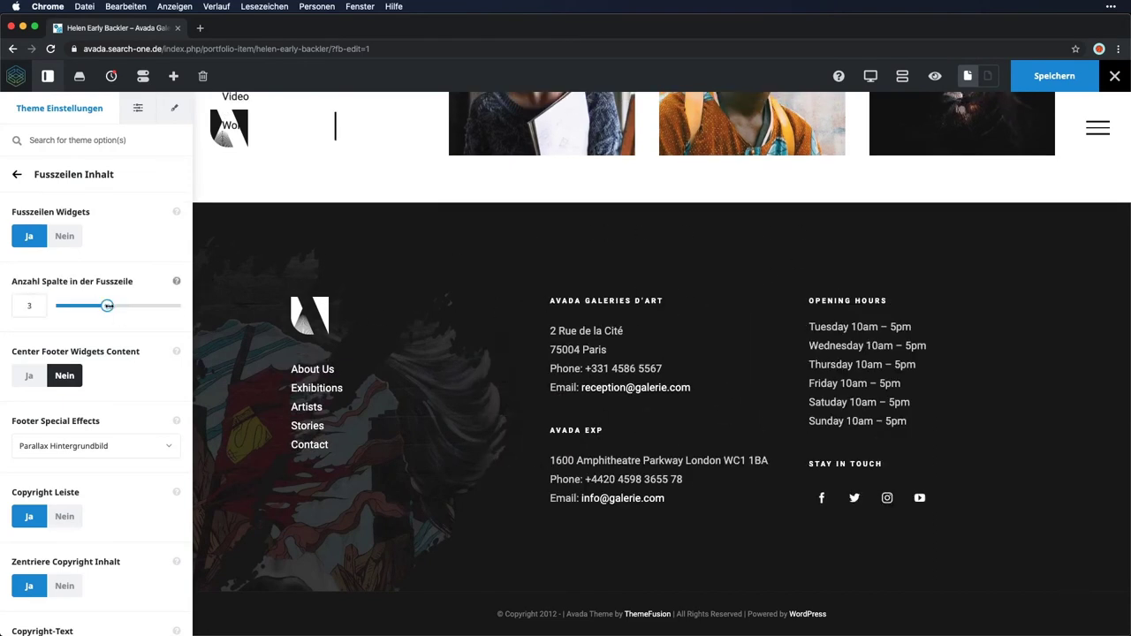
left_click_drag(107, 306, 132, 306)
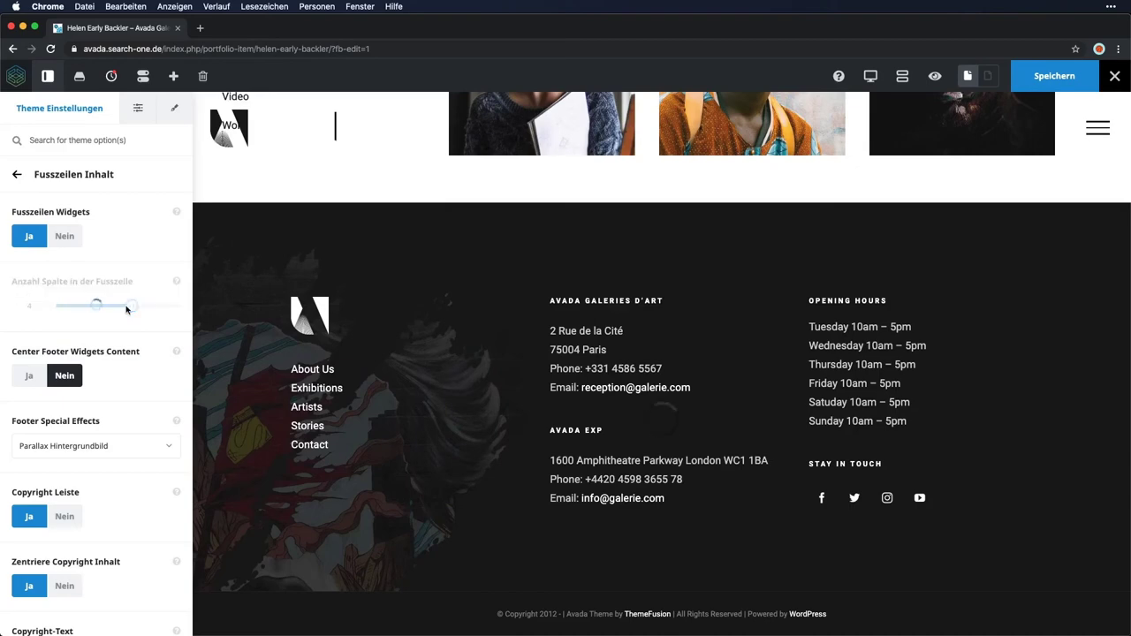
Turn the footer's copyright bar (Copyright Leiste) off and back on
scroll(119, 352, "down", 5)
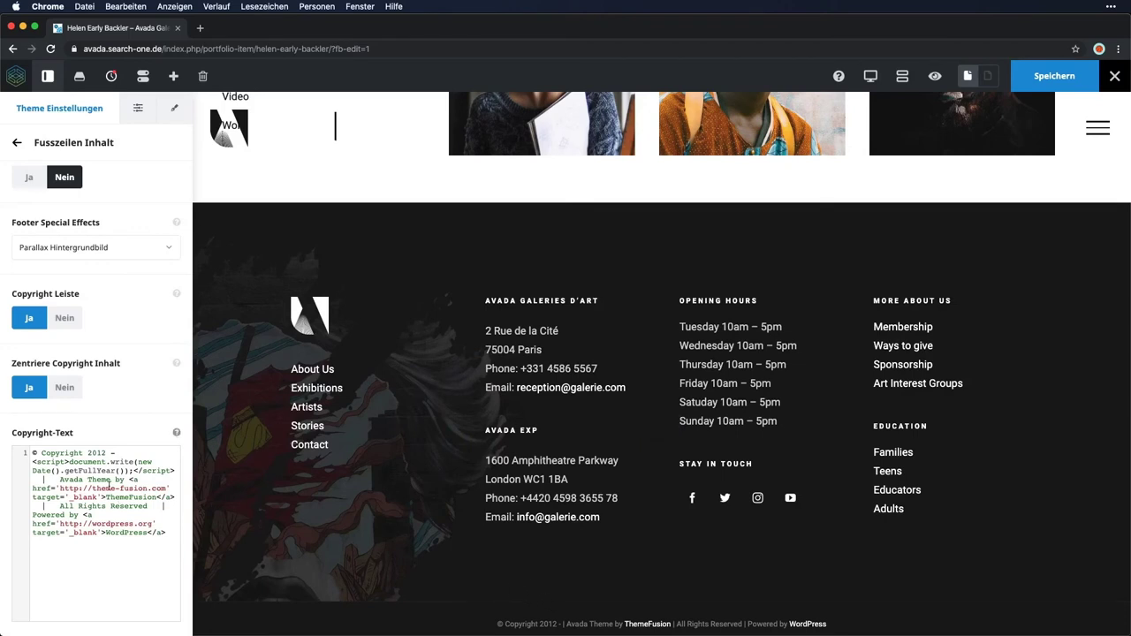
left_click(70, 325)
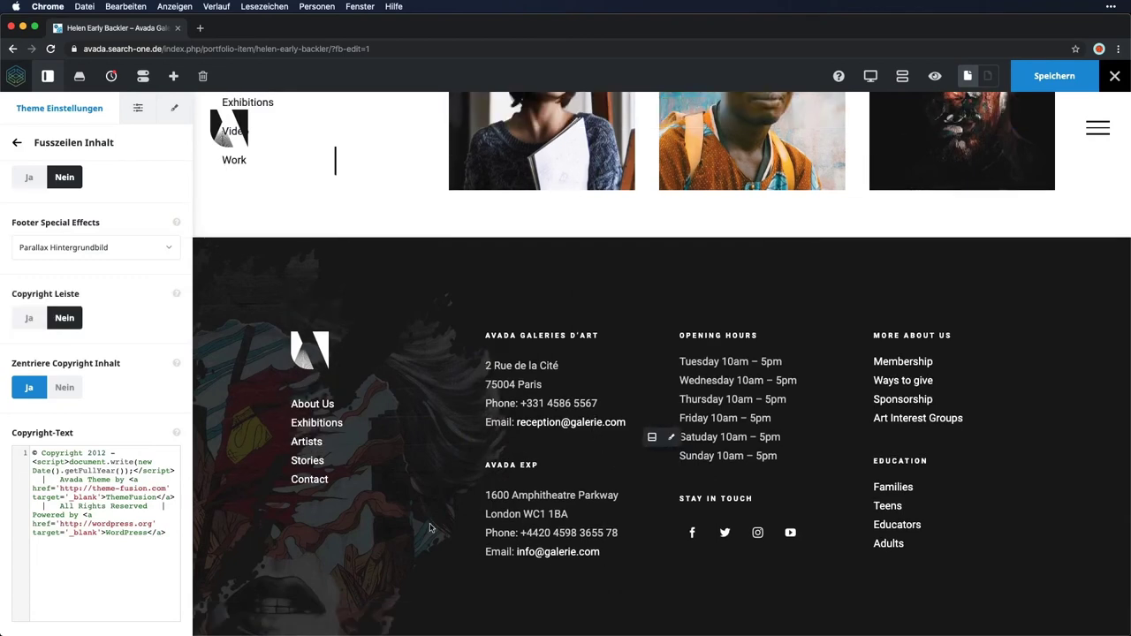
left_click(30, 322)
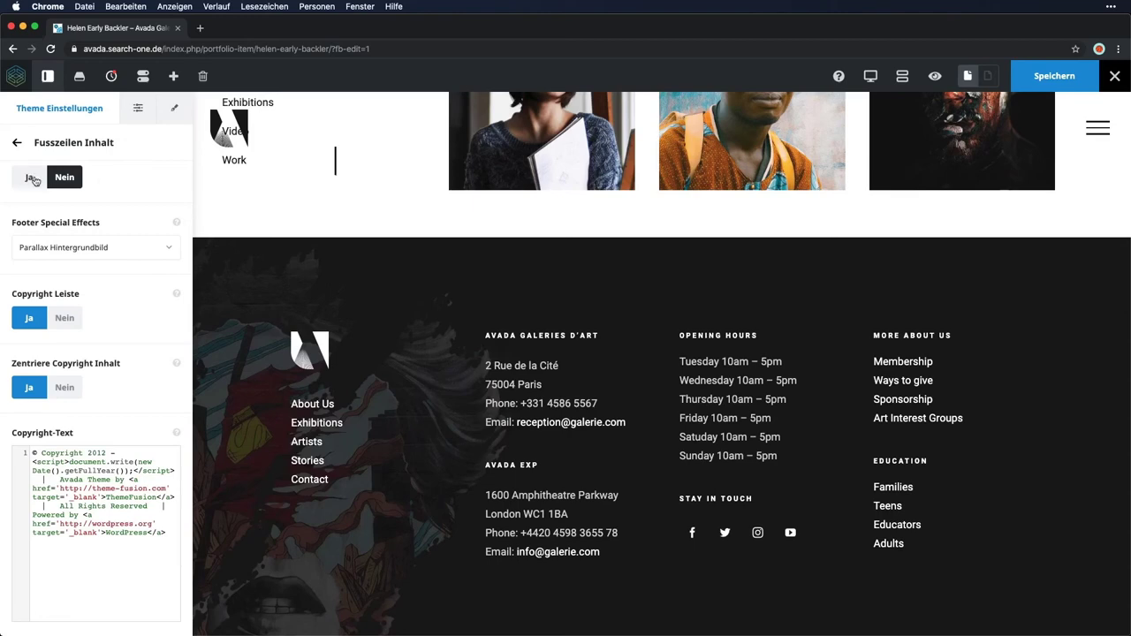
Look at the footer background image options (Fusszeilen Hintergrund Bild) and return to the footer section
left_click(18, 145)
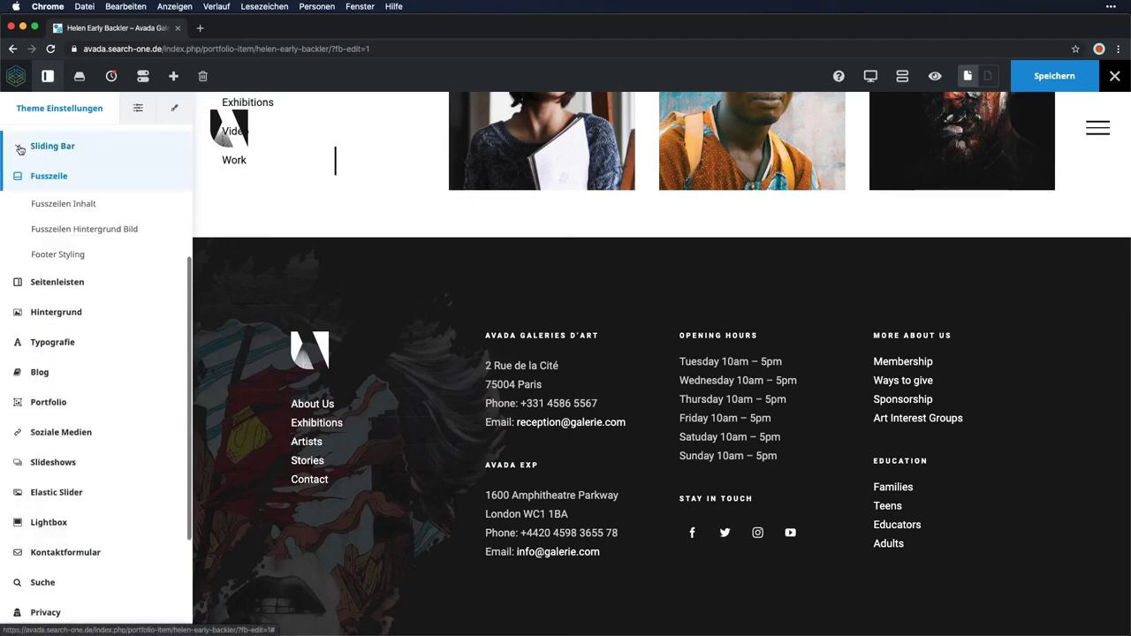
left_click(92, 233)
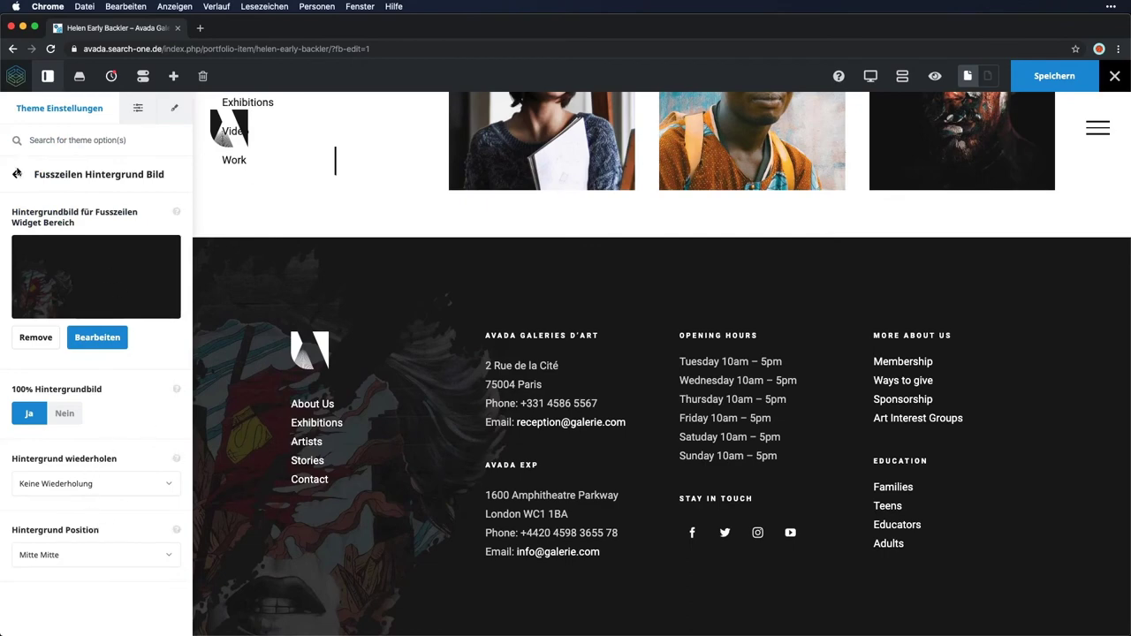
left_click(16, 175)
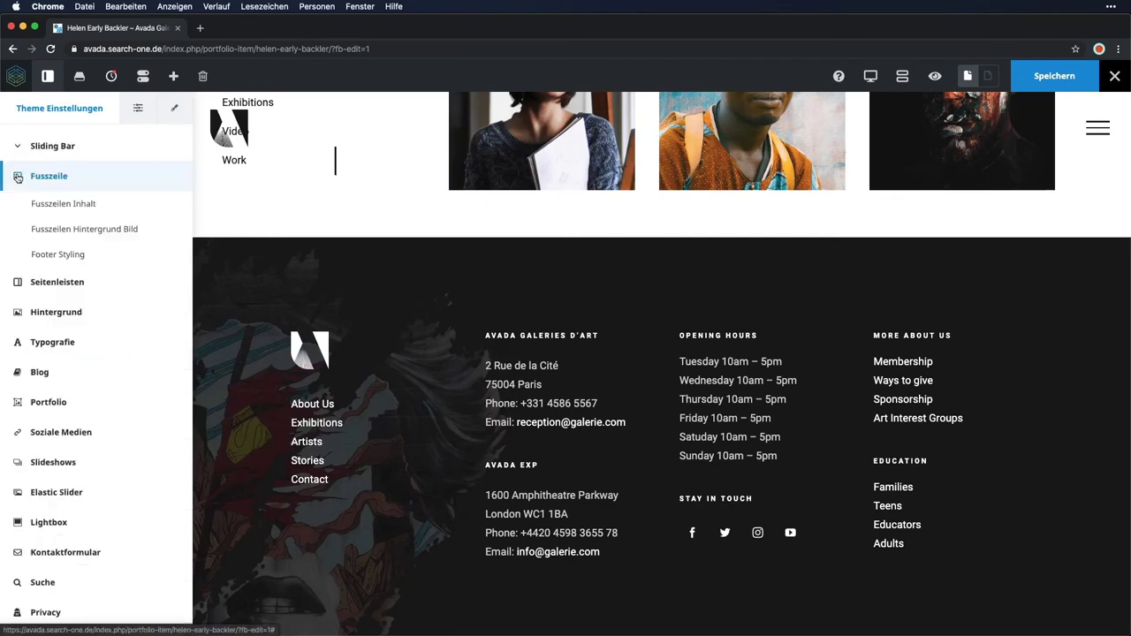
Open the Footer Styling options, try a footer border size of 3 and remove the border again
left_click(76, 254)
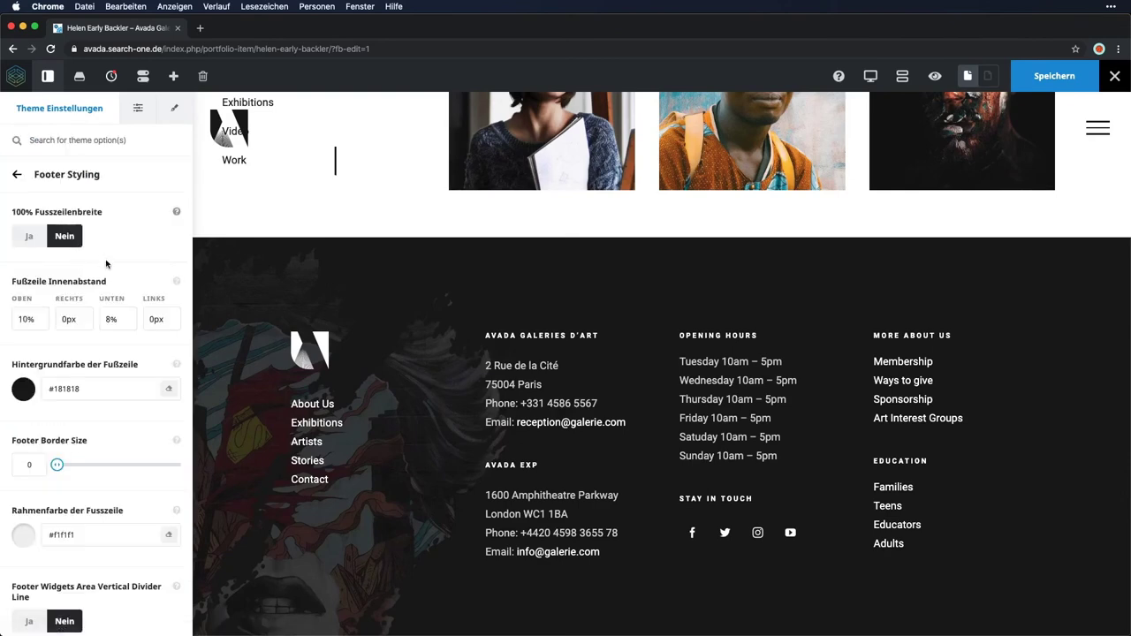
scroll(107, 266, "down", 3)
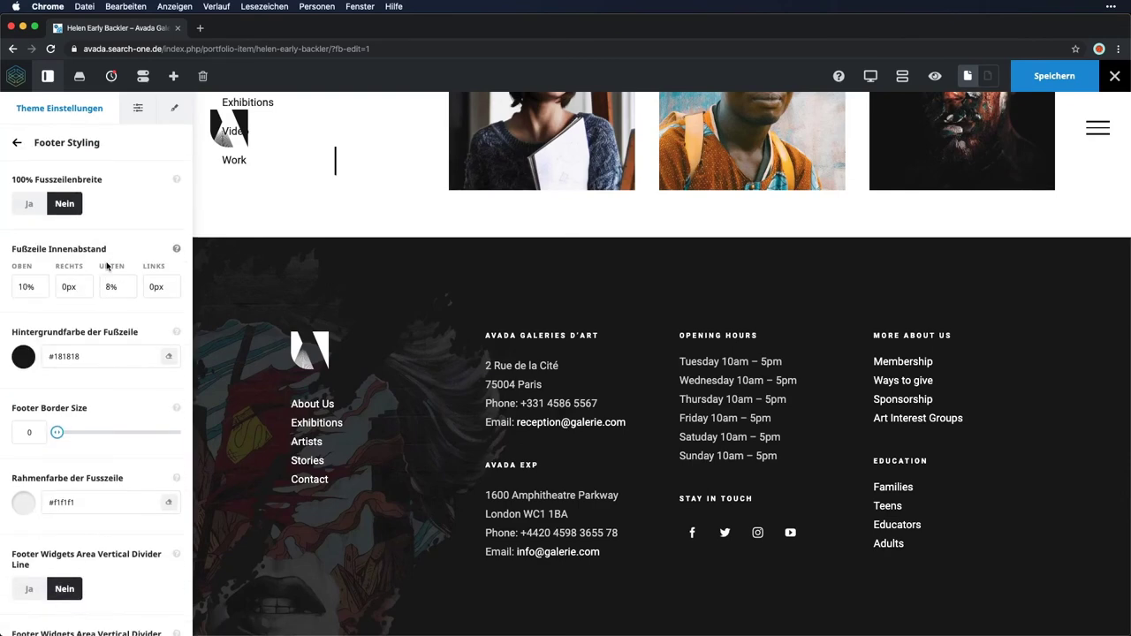
scroll(107, 266, "down", 2)
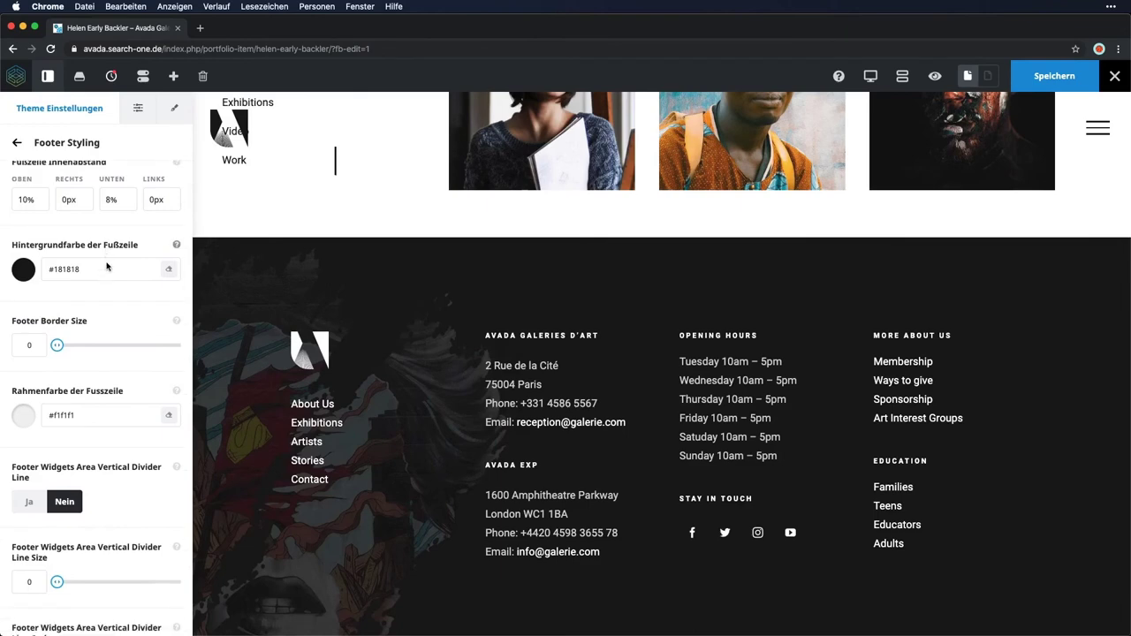
mouse_move(58, 275)
left_mouse_down()
mouse_move(159, 276)
mouse_move(57, 275)
left_mouse_up()
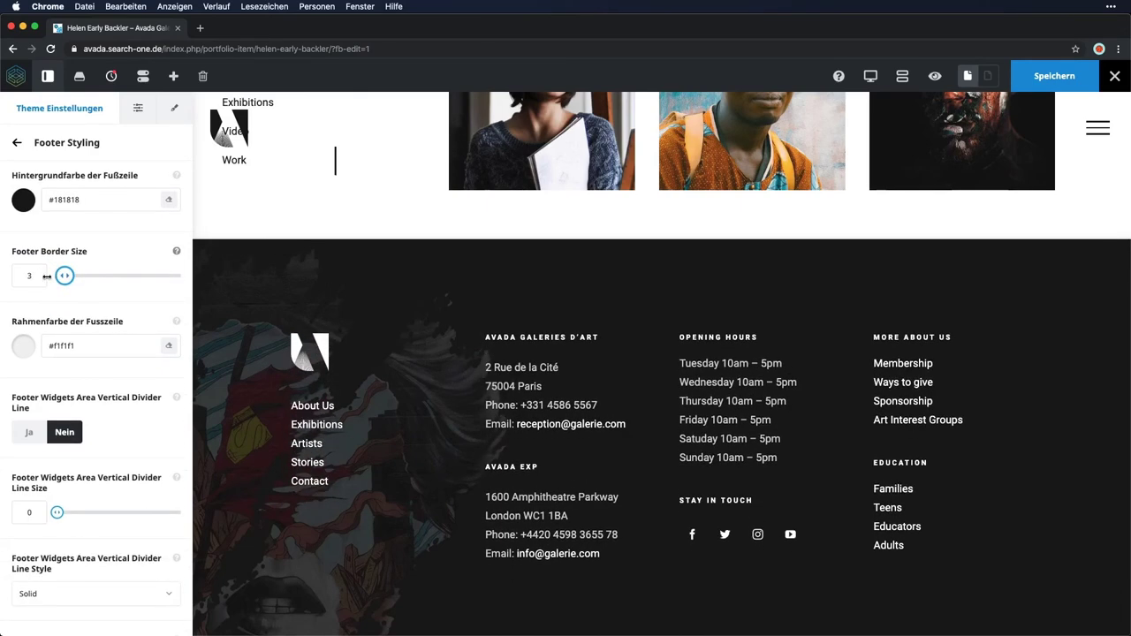
Enable the vertical divider line in the footer widgets area and set its line size to 1
scroll(115, 270, "down", 1)
scroll(115, 270, "down", 4)
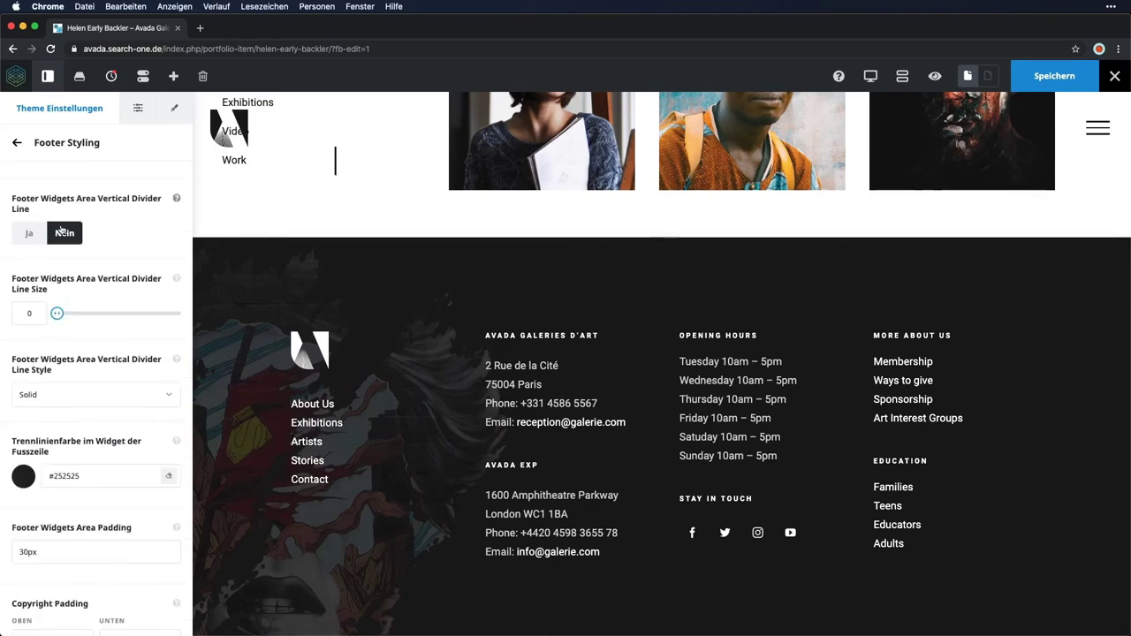
left_click(29, 232)
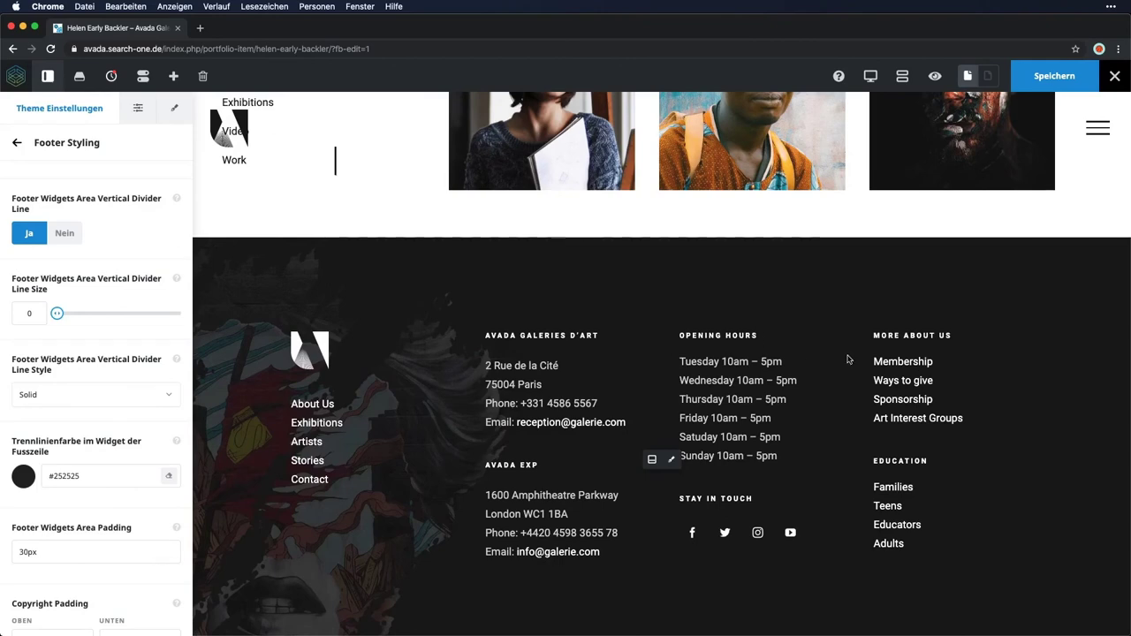
left_click(29, 313)
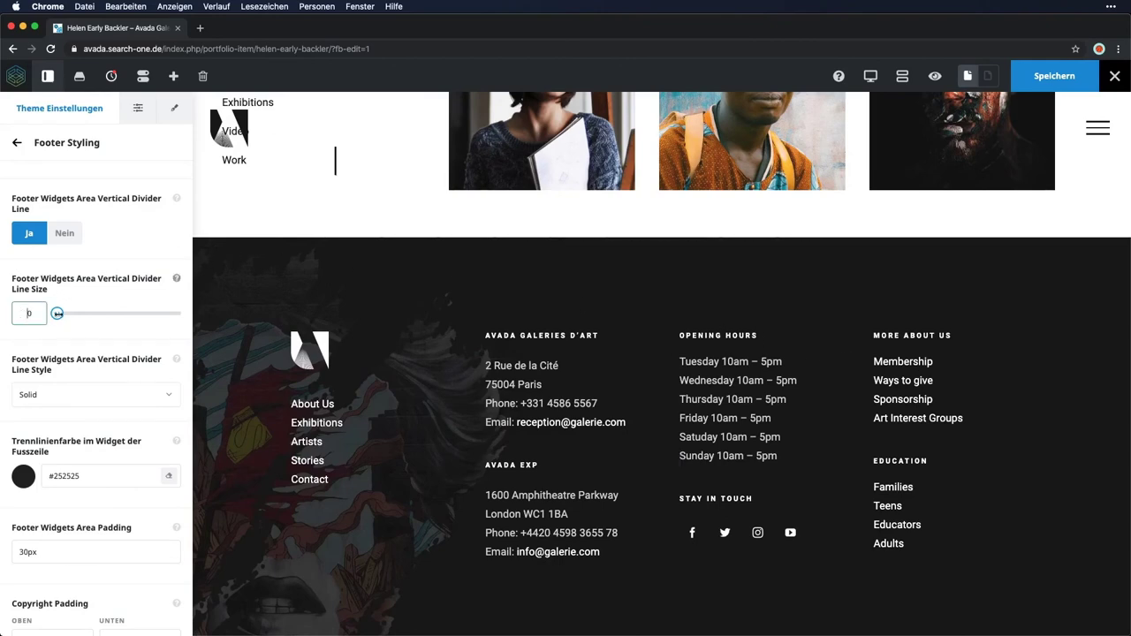
left_click_drag(56, 313, 73, 314)
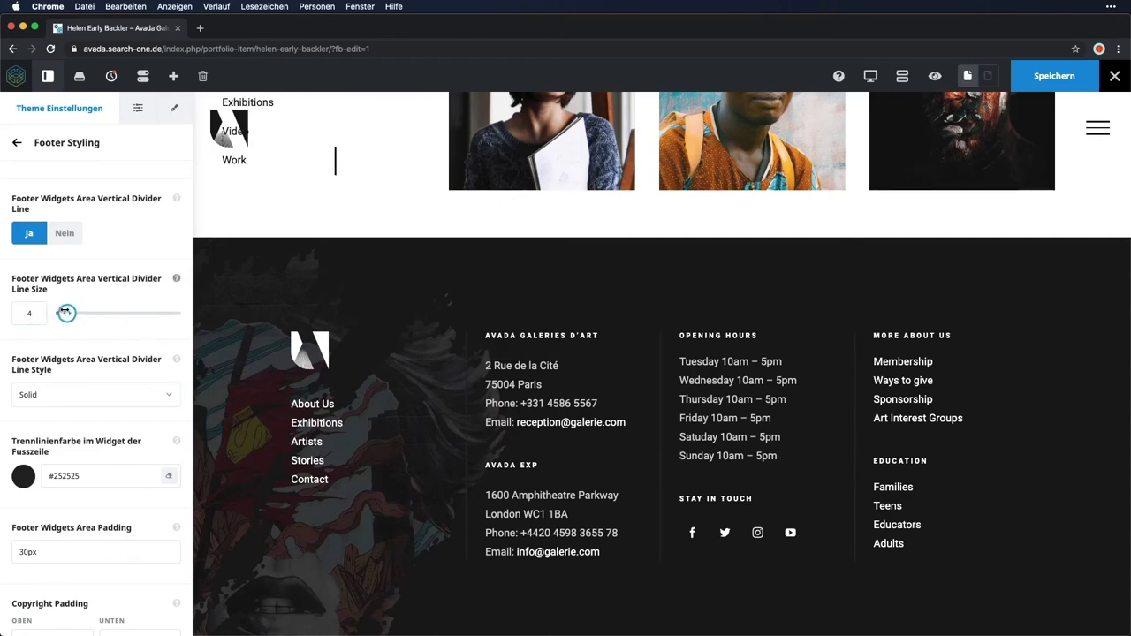
left_click_drag(66, 313, 58, 313)
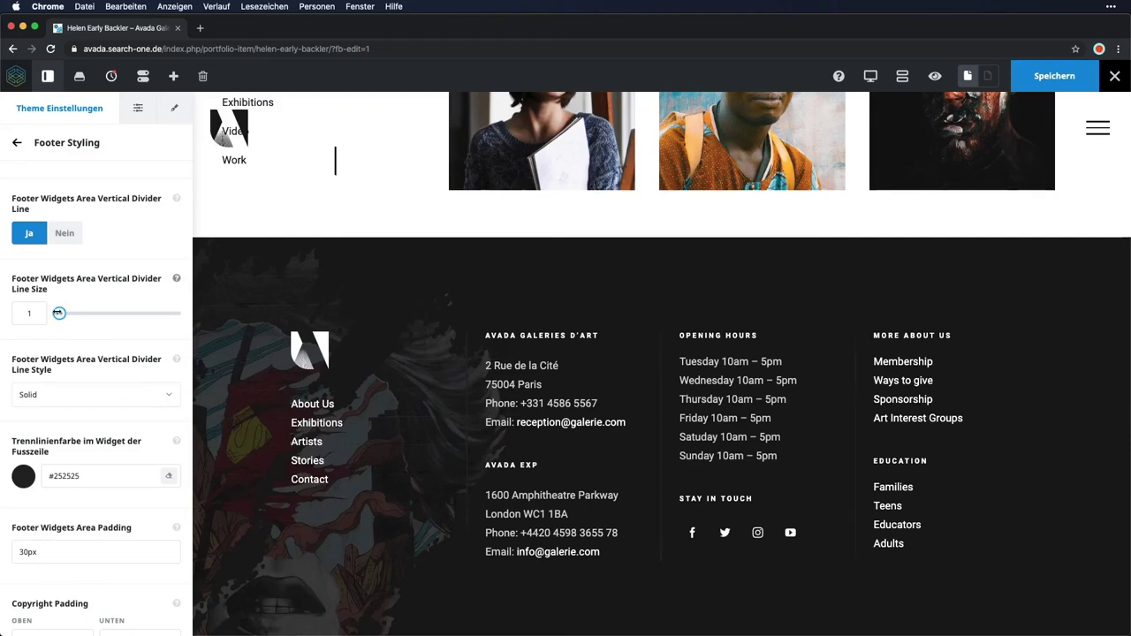
Turn off the footer widgets area's vertical divider line and review the remaining padding, copyright, typography and colour options of the footer
left_click(62, 235)
scroll(99, 398, "down", 5)
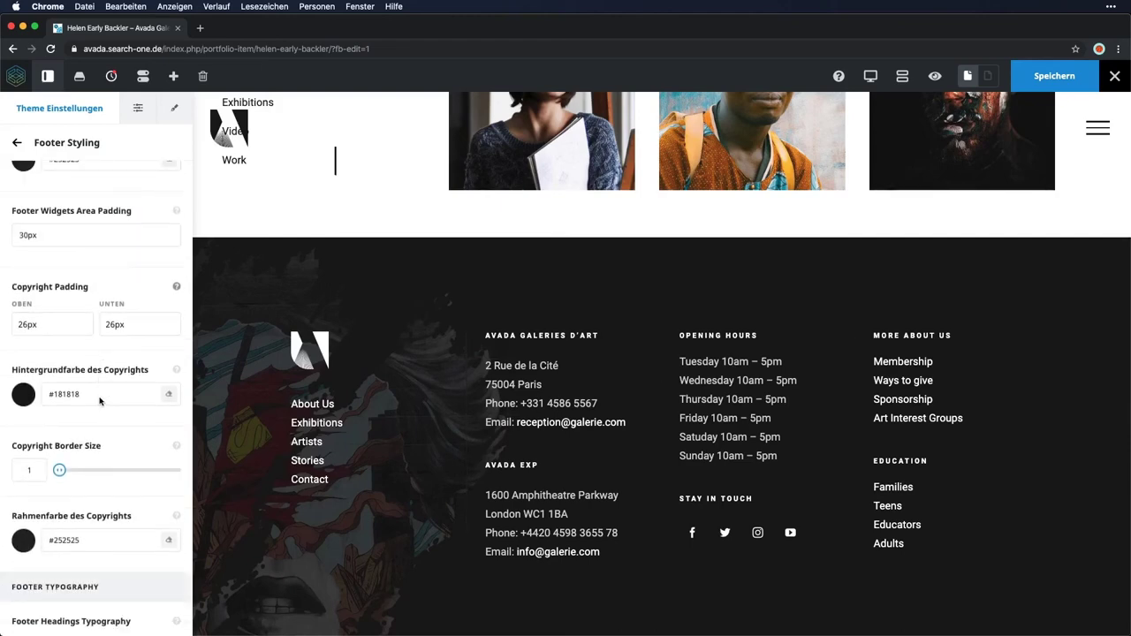
scroll(100, 400, "down", 8)
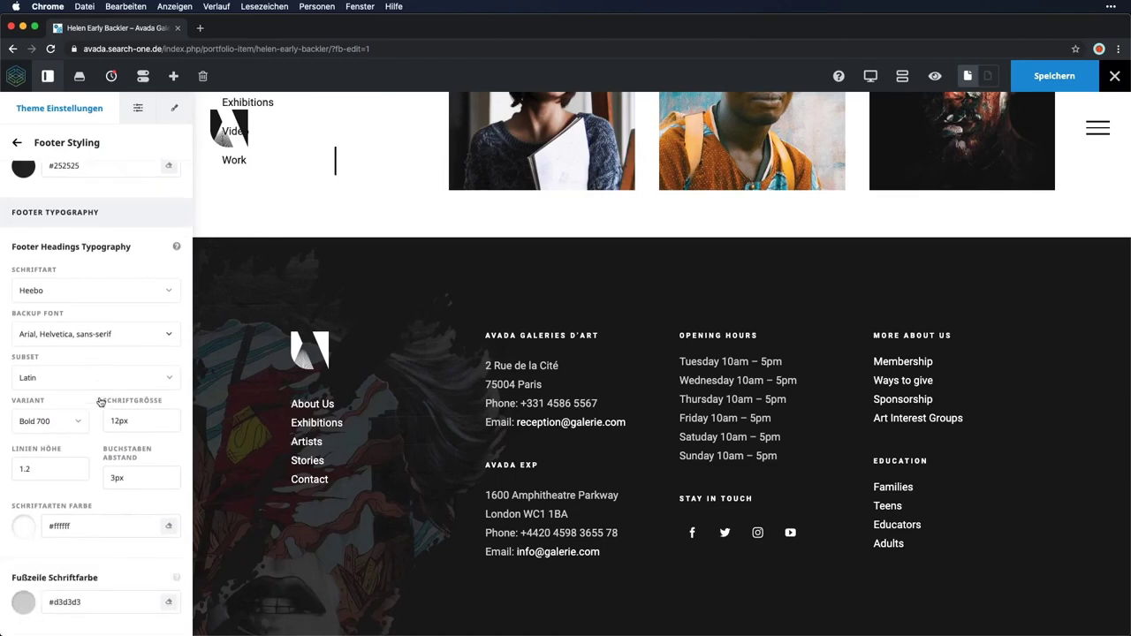
scroll(100, 403, "down", 7)
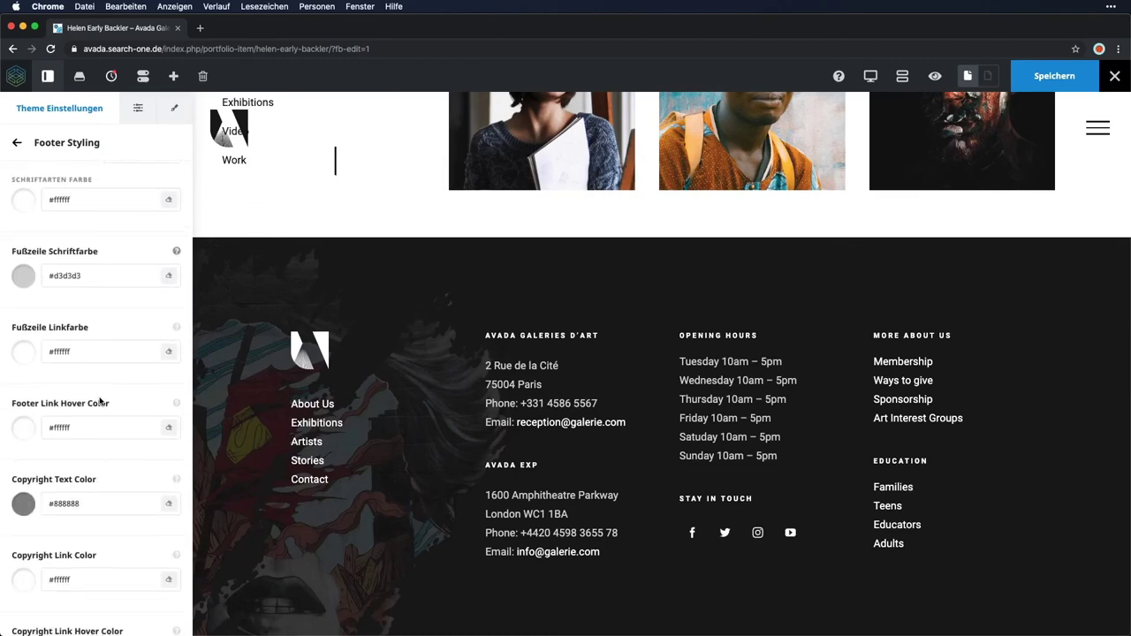
scroll(100, 402, "down", 5)
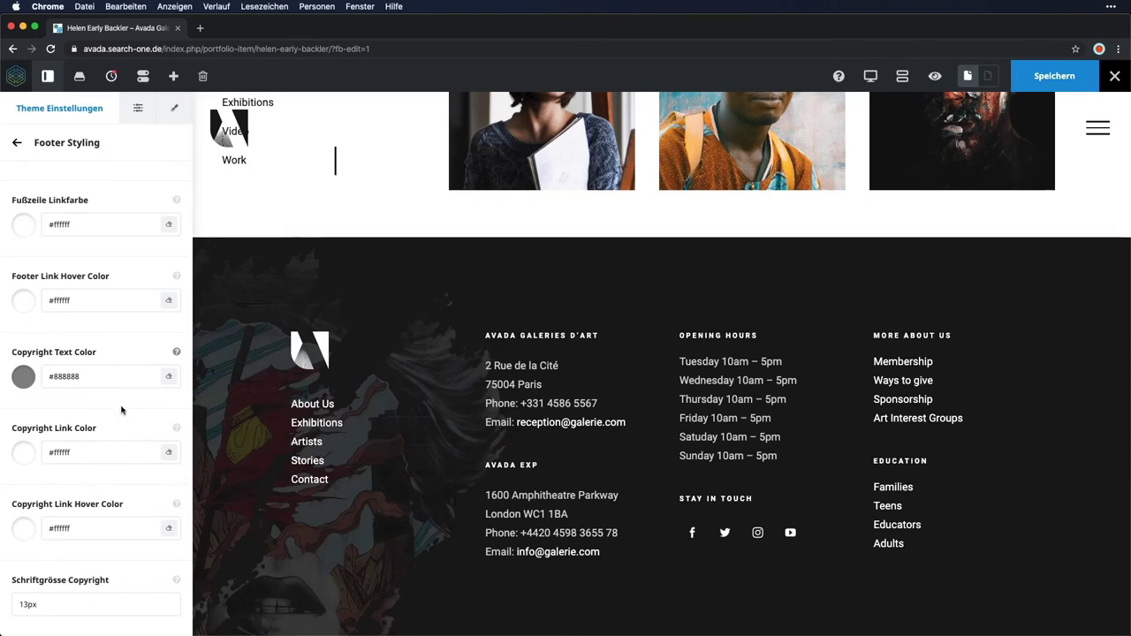
Look through the global Button options under Fusion Builder Elements, from size and typography to colours and borders
left_click(15, 142)
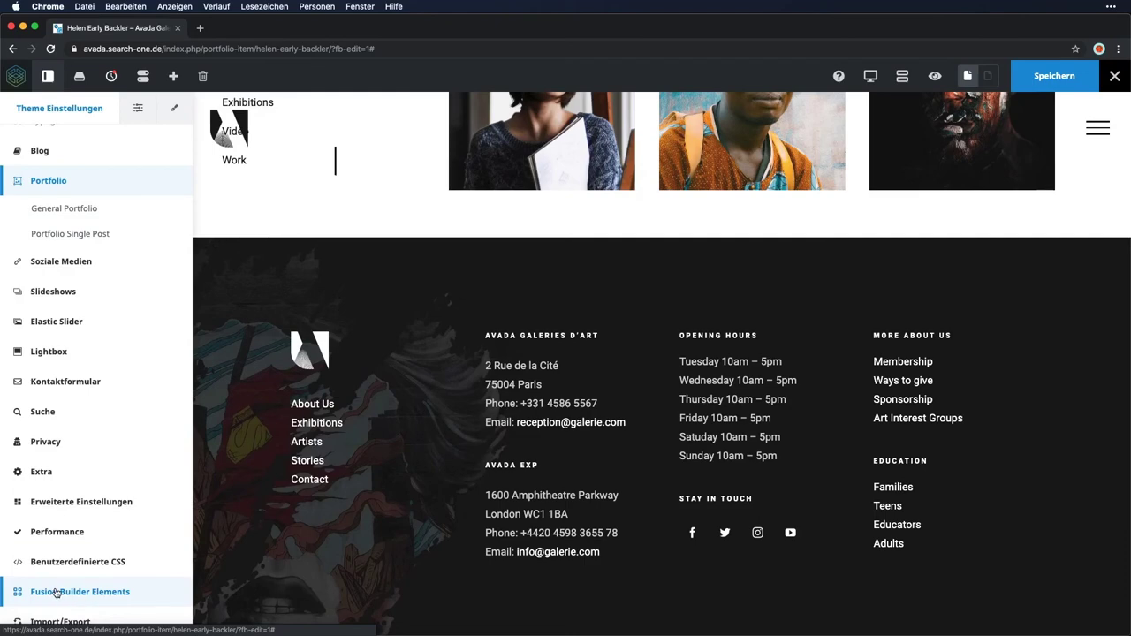
left_click(84, 592)
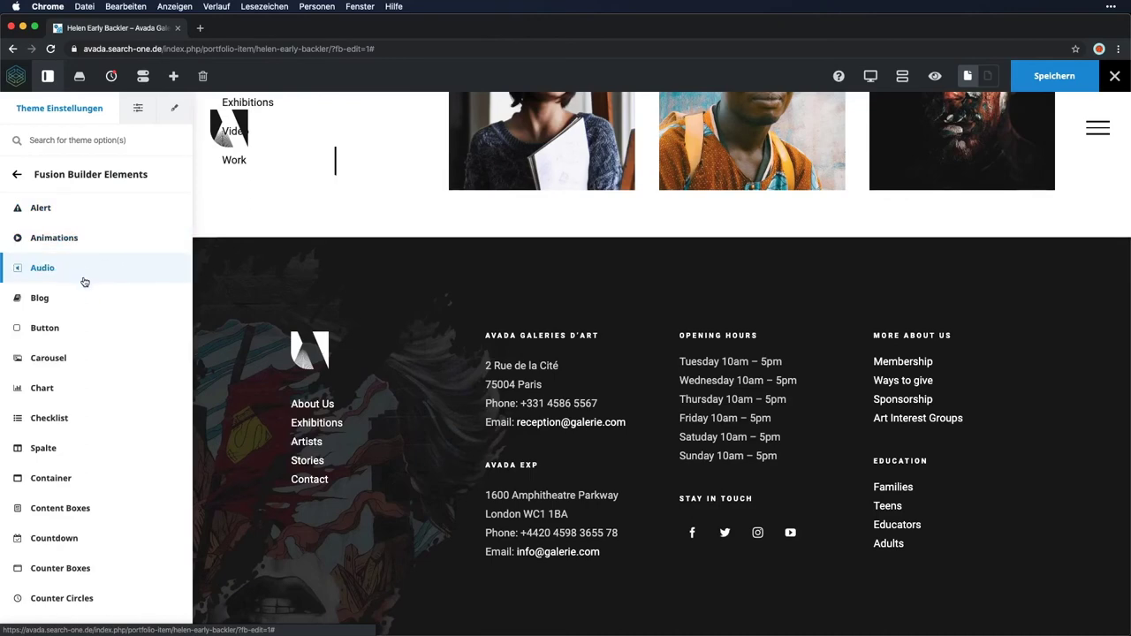
left_click(67, 330)
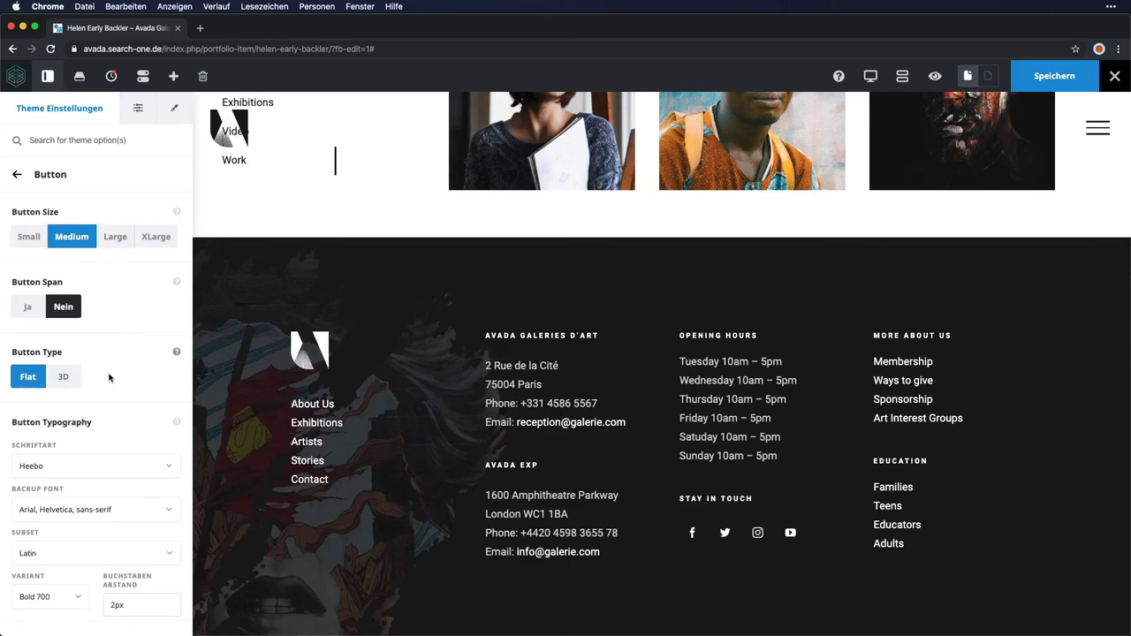
scroll(109, 376, "down", 3)
scroll(109, 377, "down", 10)
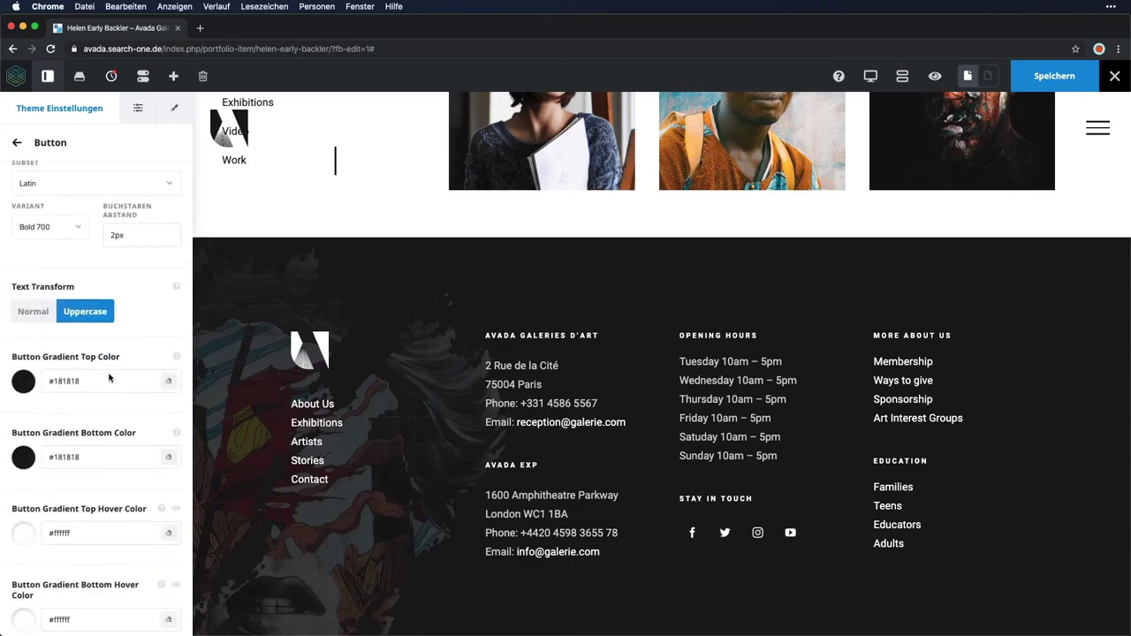
scroll(109, 374, "down", 12)
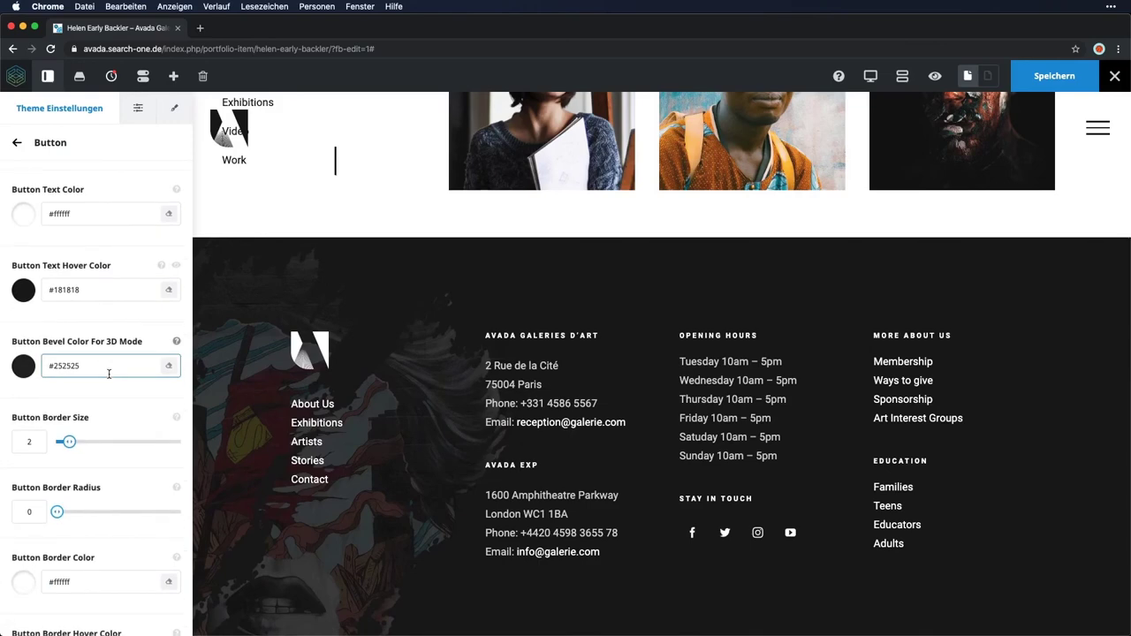
scroll(109, 374, "down", 2)
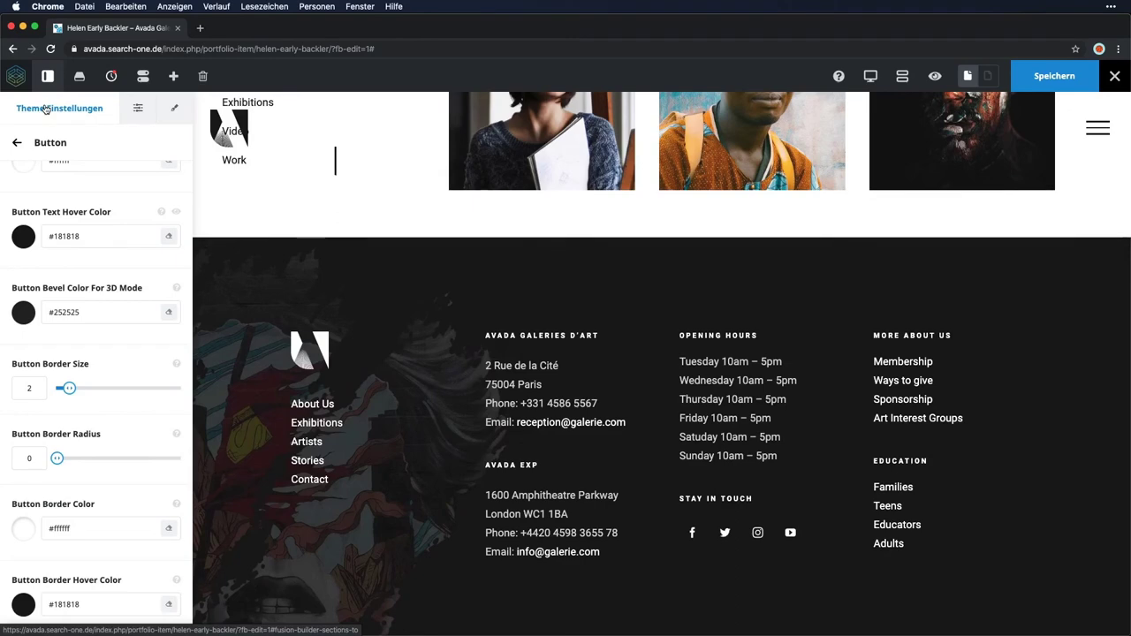
Examine the page-specific options: the general Einstellungen with title, slug and featured images, and the Portfolio section
left_click(140, 109)
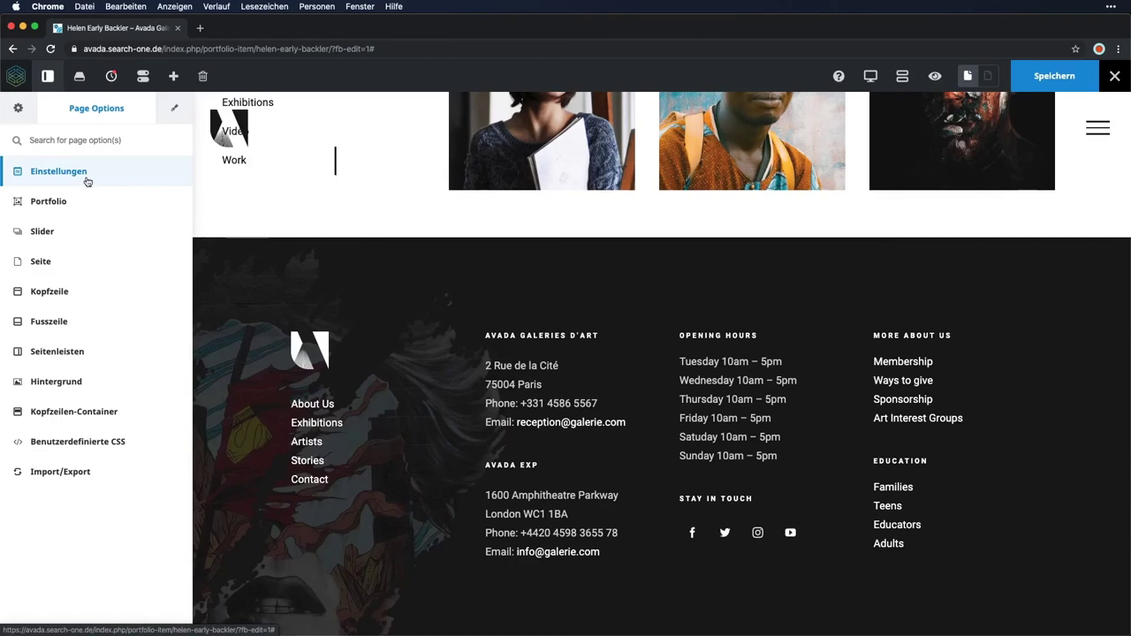
left_click(50, 171)
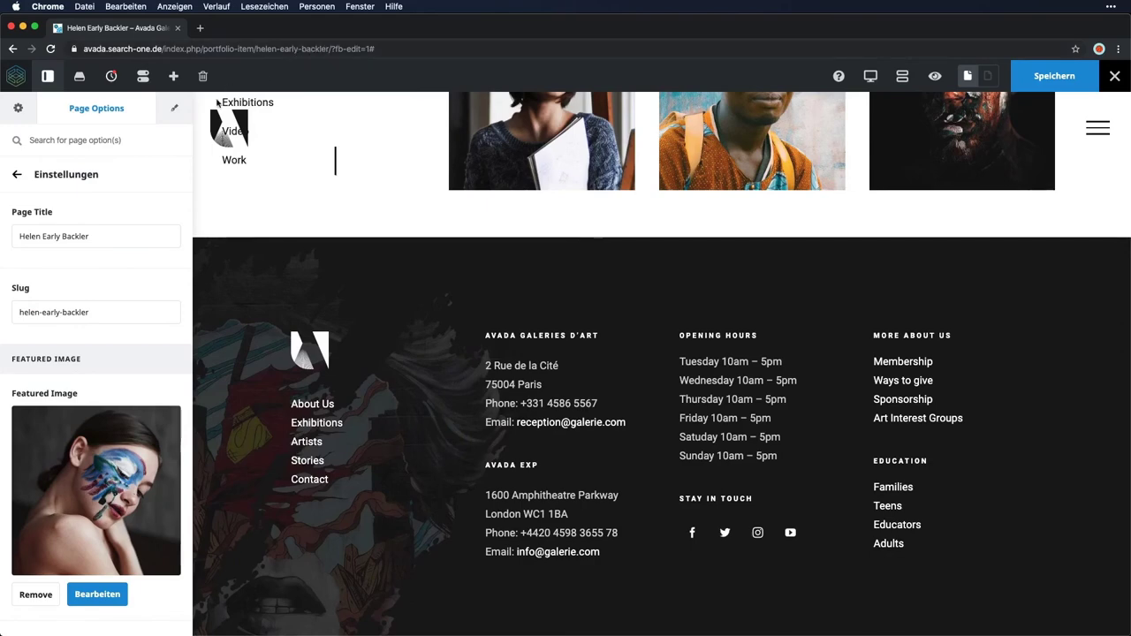
scroll(165, 224, "down", 1)
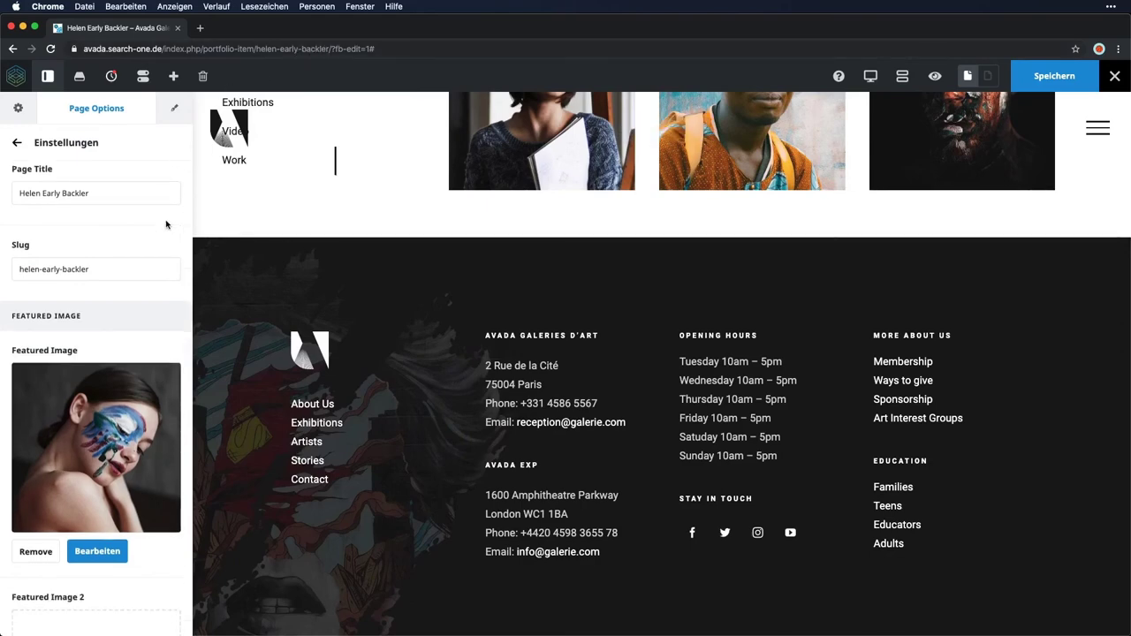
scroll(165, 224, "down", 12)
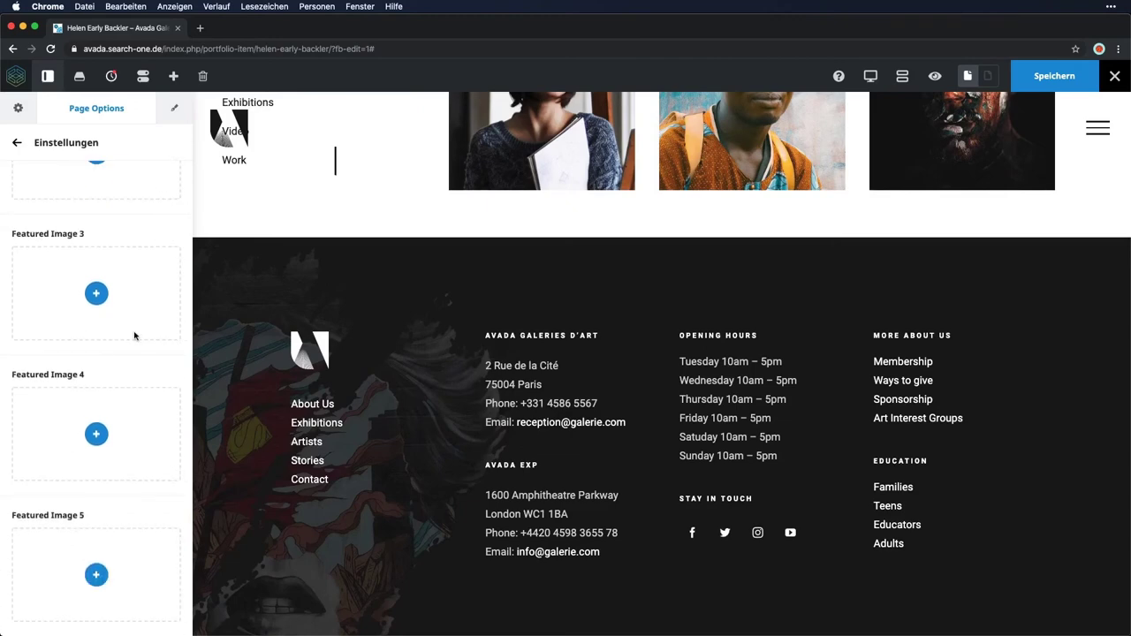
scroll(134, 335, "up", 13)
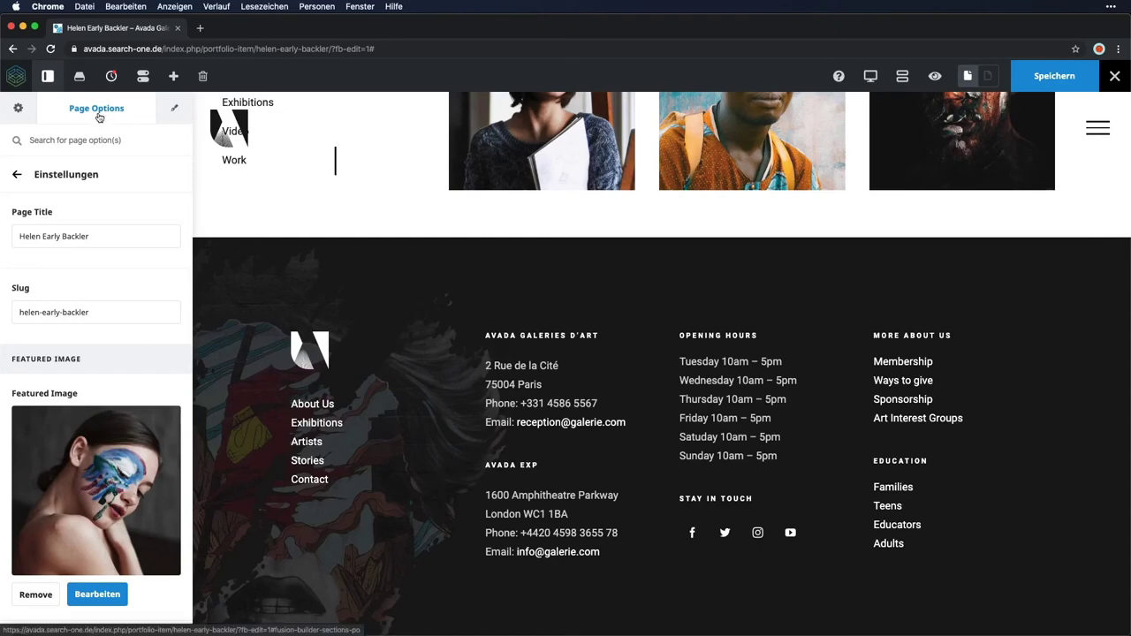
left_click(16, 174)
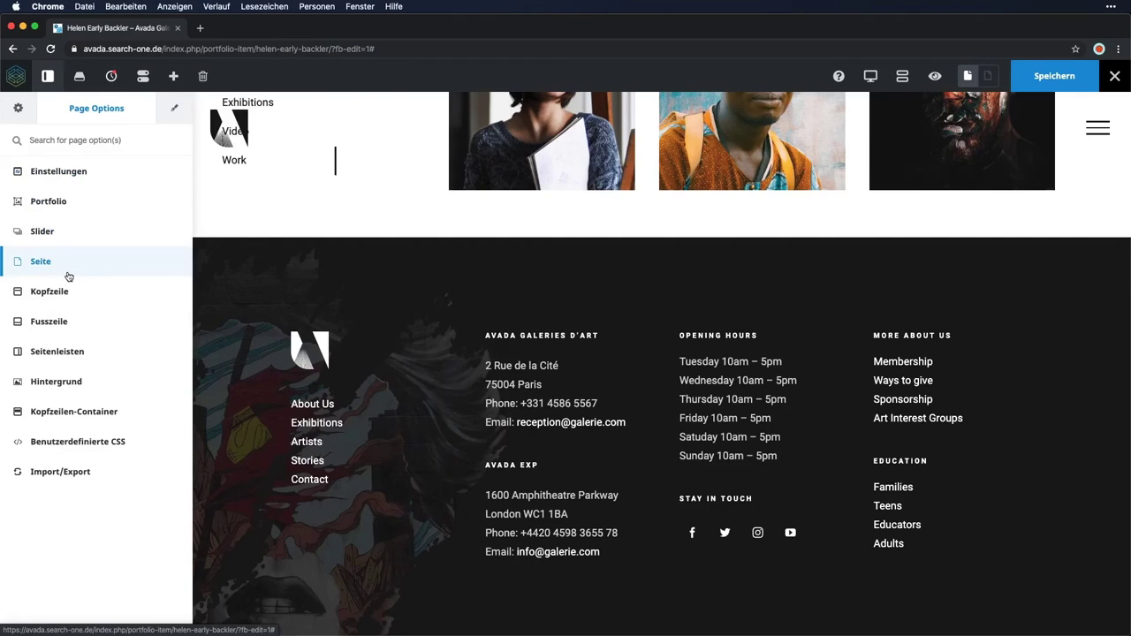
left_click(69, 206)
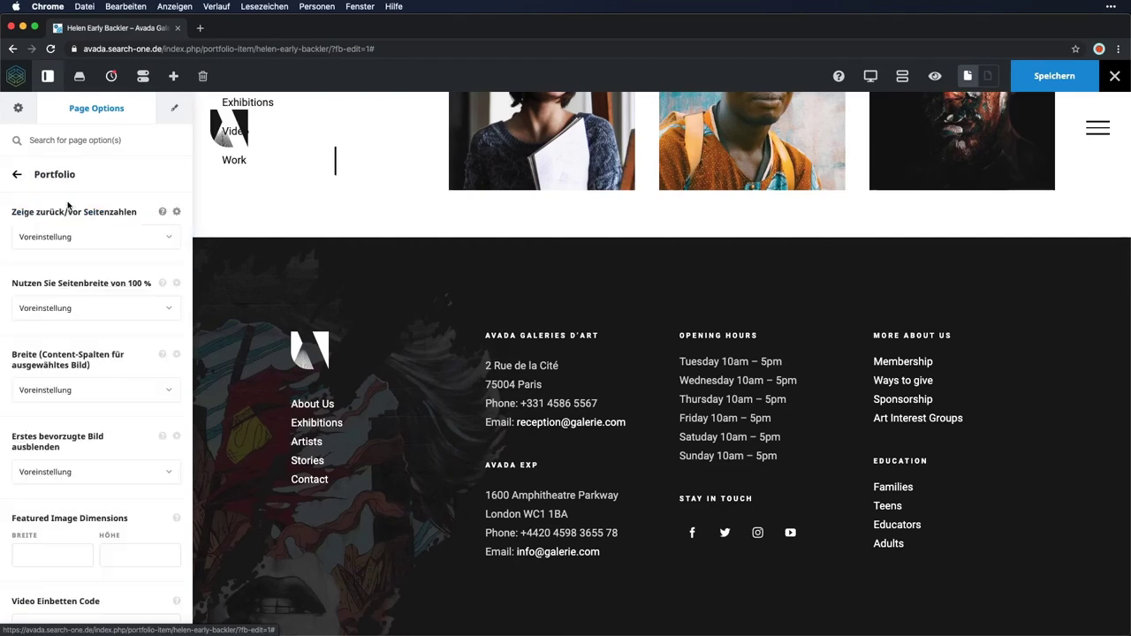
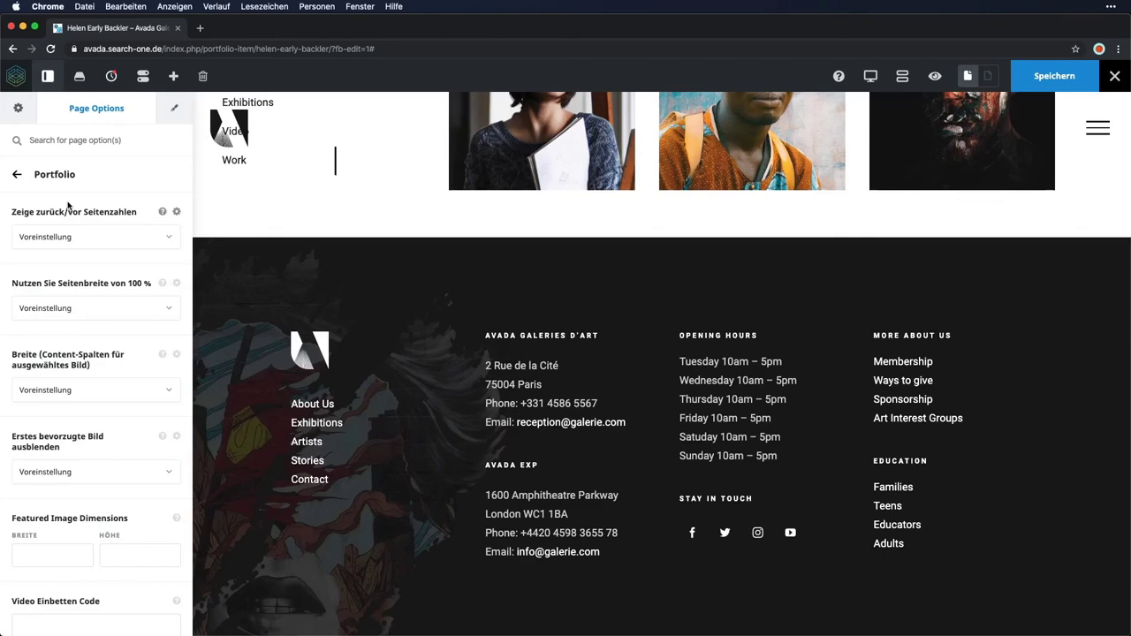
Show the page in wireframe view to examine its container structure and return to the normal view
scroll(518, 212, "down", 1)
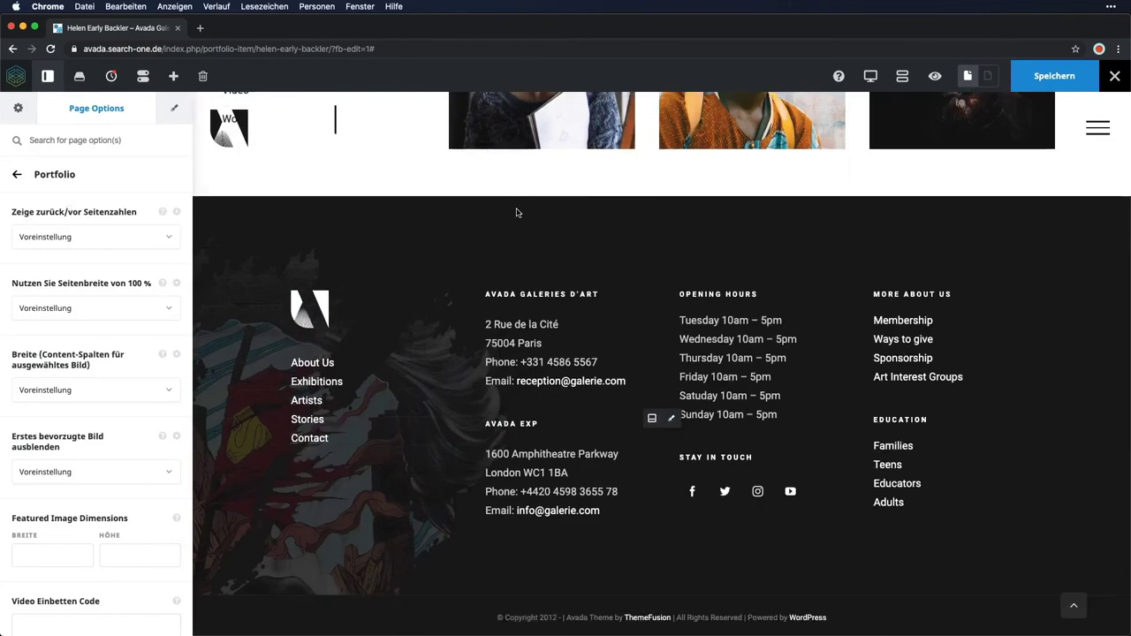
scroll(549, 241, "up", 15)
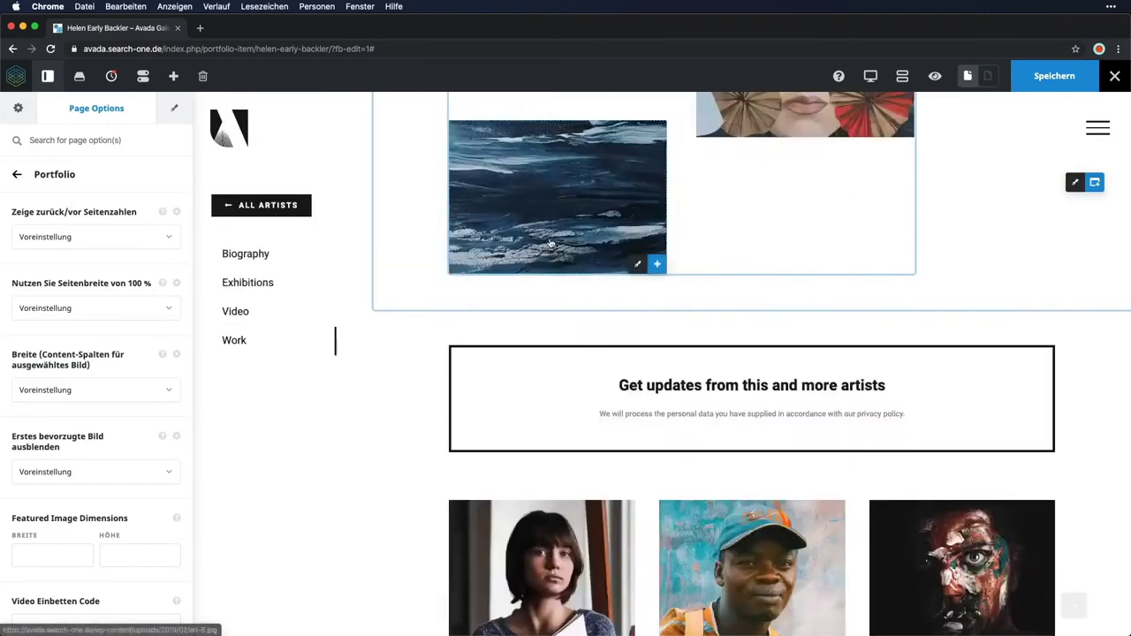
scroll(549, 239, "up", 10)
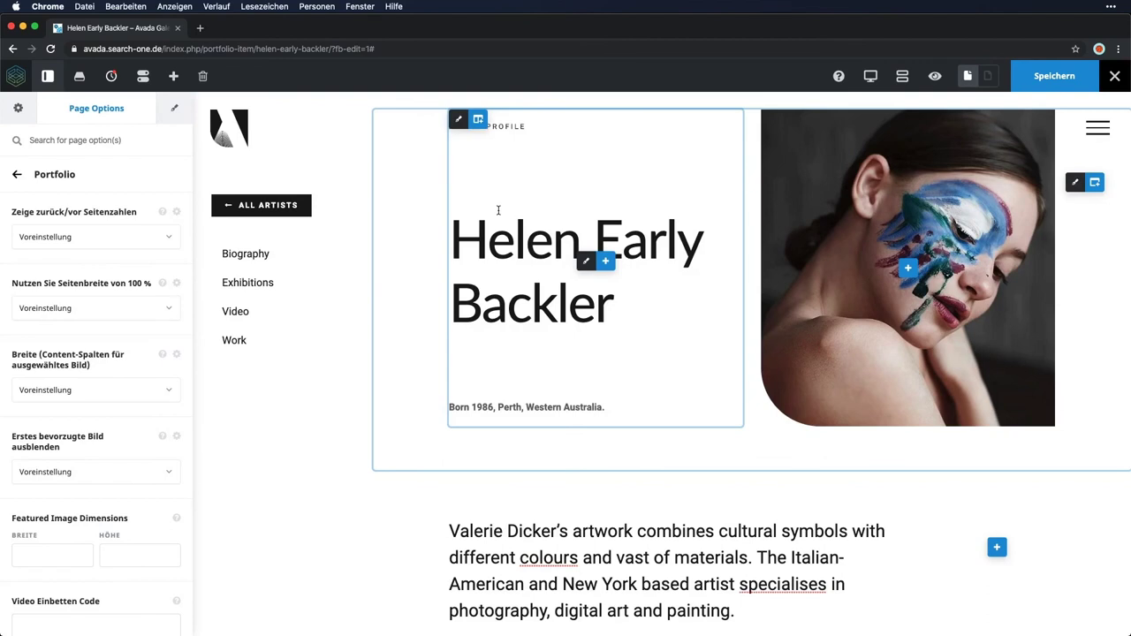
left_click(903, 80)
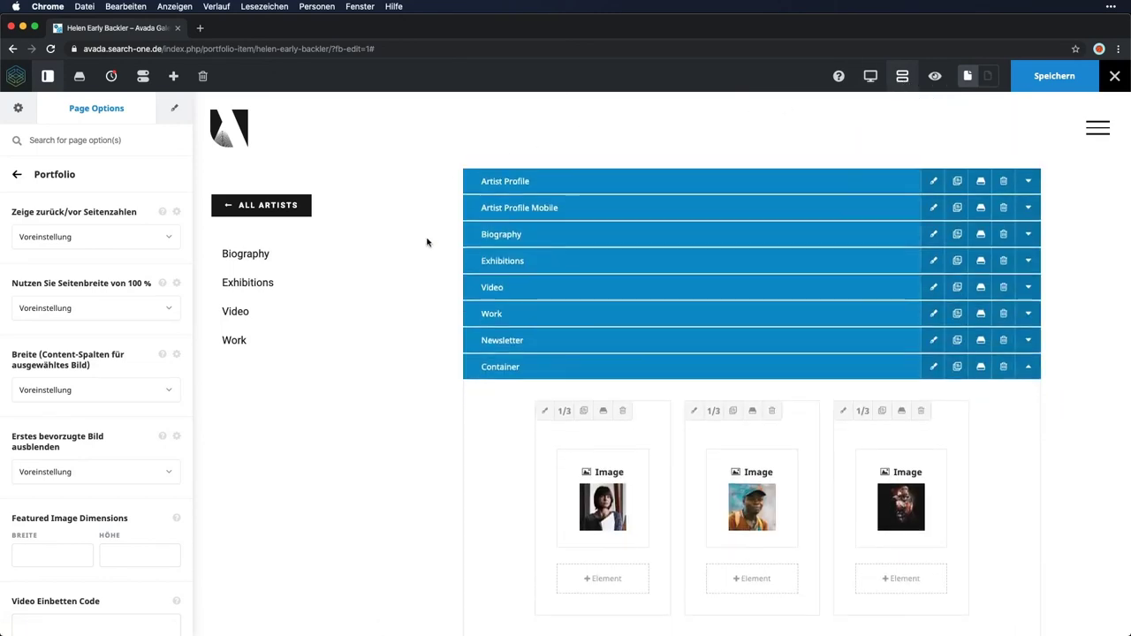
scroll(427, 242, "down", 5)
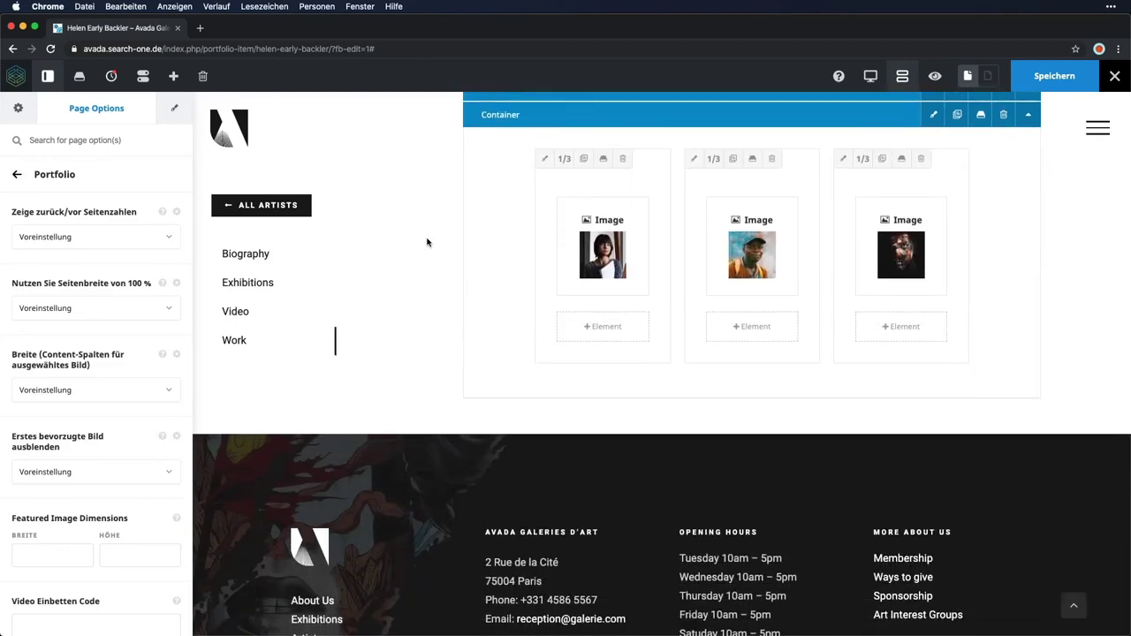
scroll(427, 242, "up", 5)
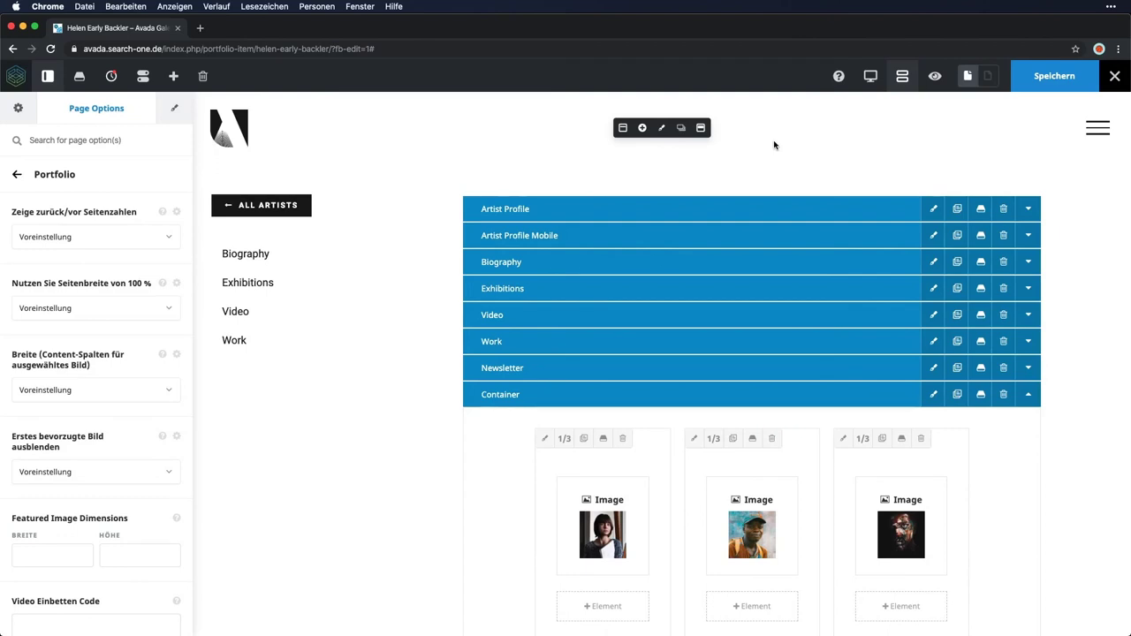
key("super+shift+w")
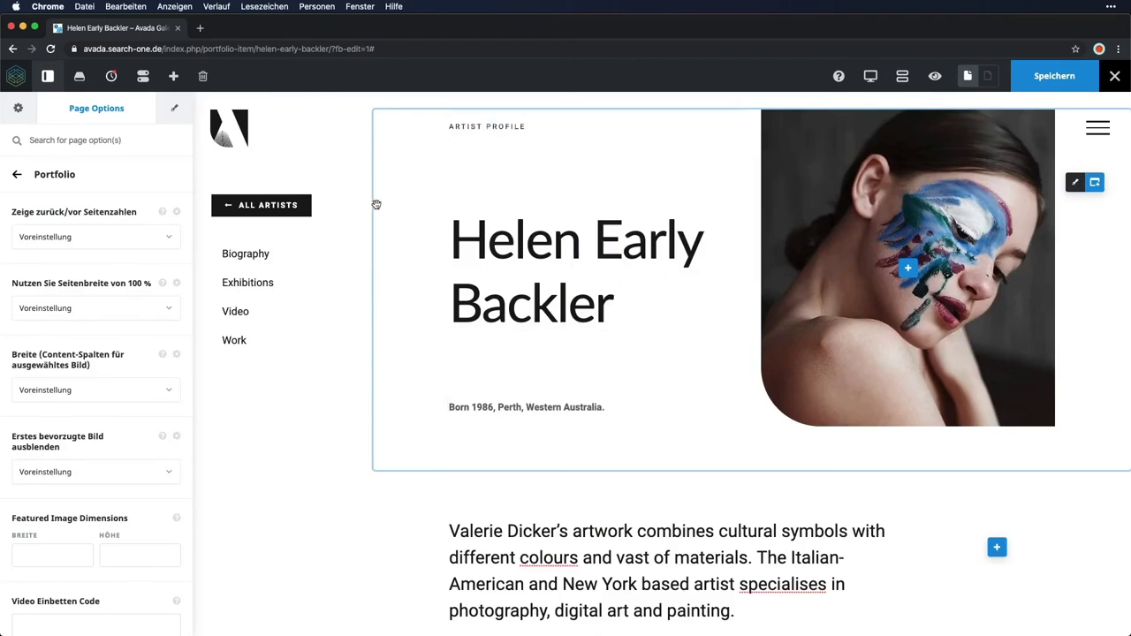
Hide the options sidebar and take a brief look at the demo import page of the Fusion Builder Library
left_click(48, 77)
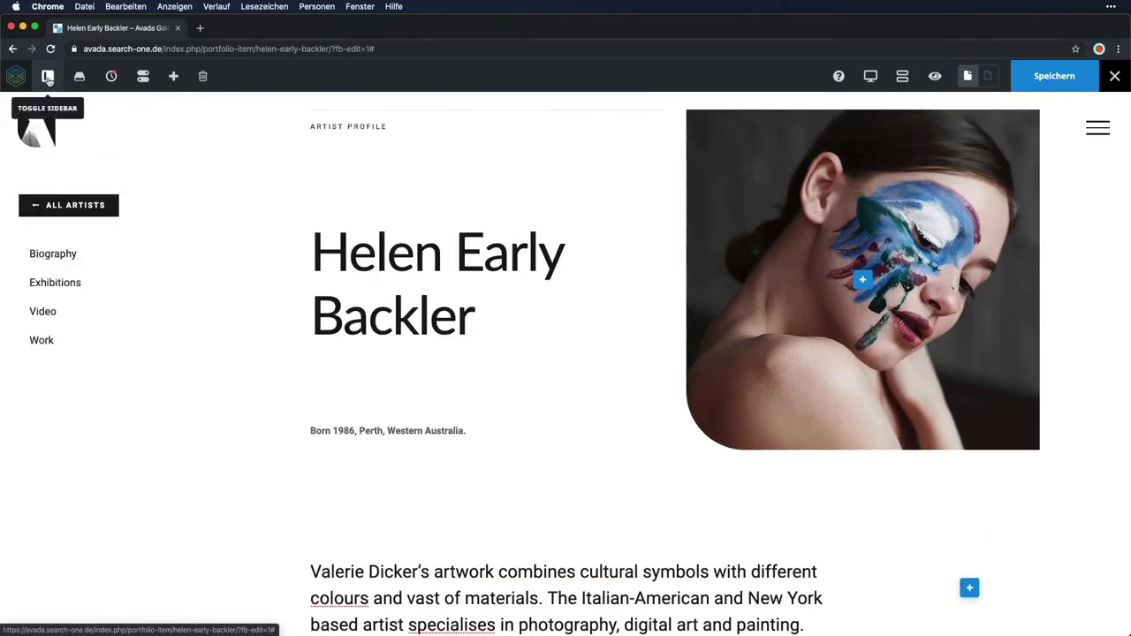
left_click(48, 77)
left_click(48, 76)
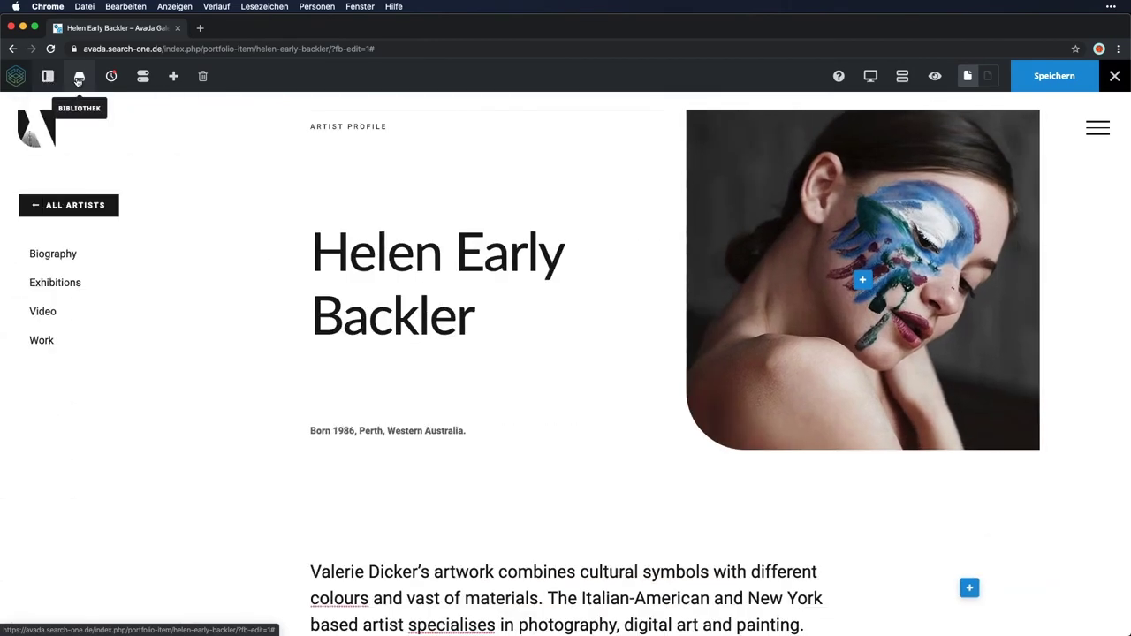
left_click(79, 79)
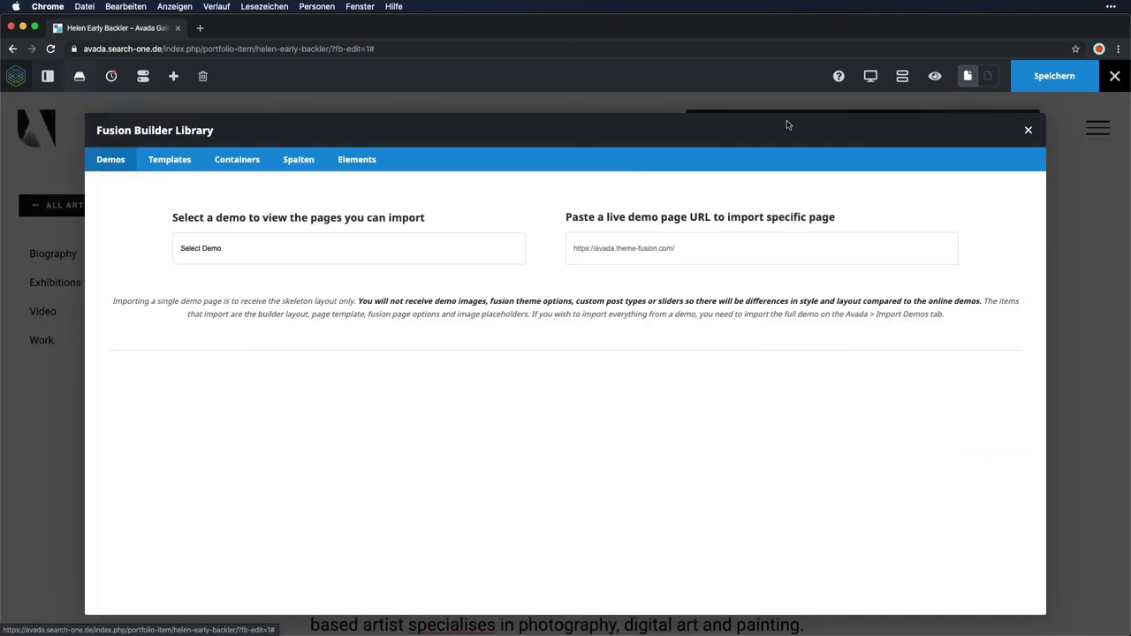
left_click(1028, 130)
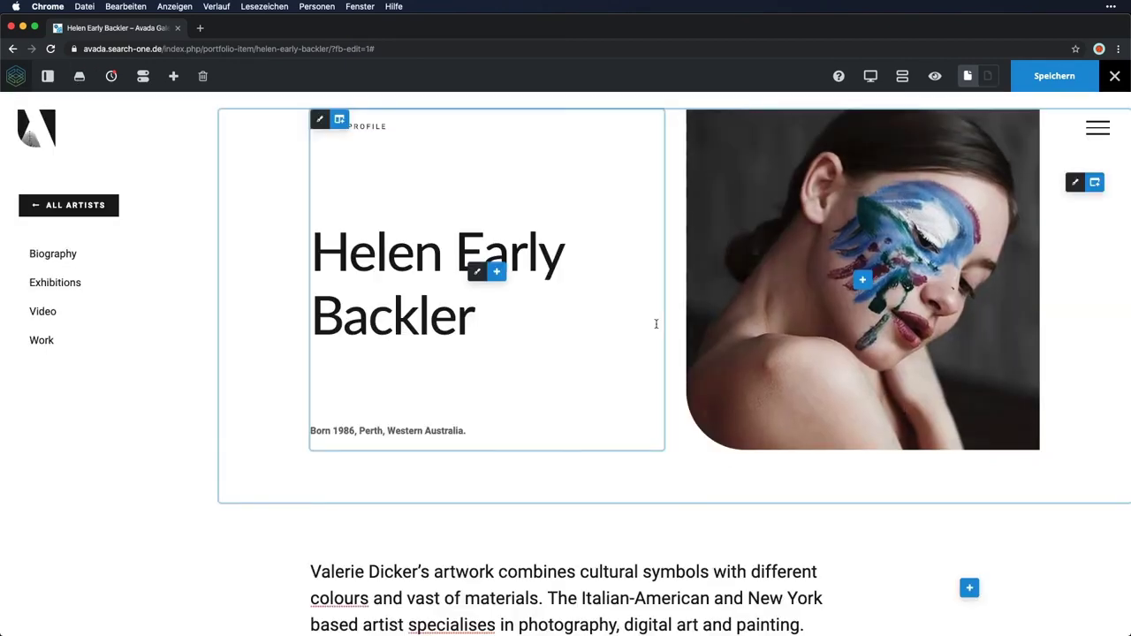
Save the container with the three portrait images above the footer to the library under the name DreiBilder
scroll(655, 325, "down", 3)
scroll(656, 324, "down", 10)
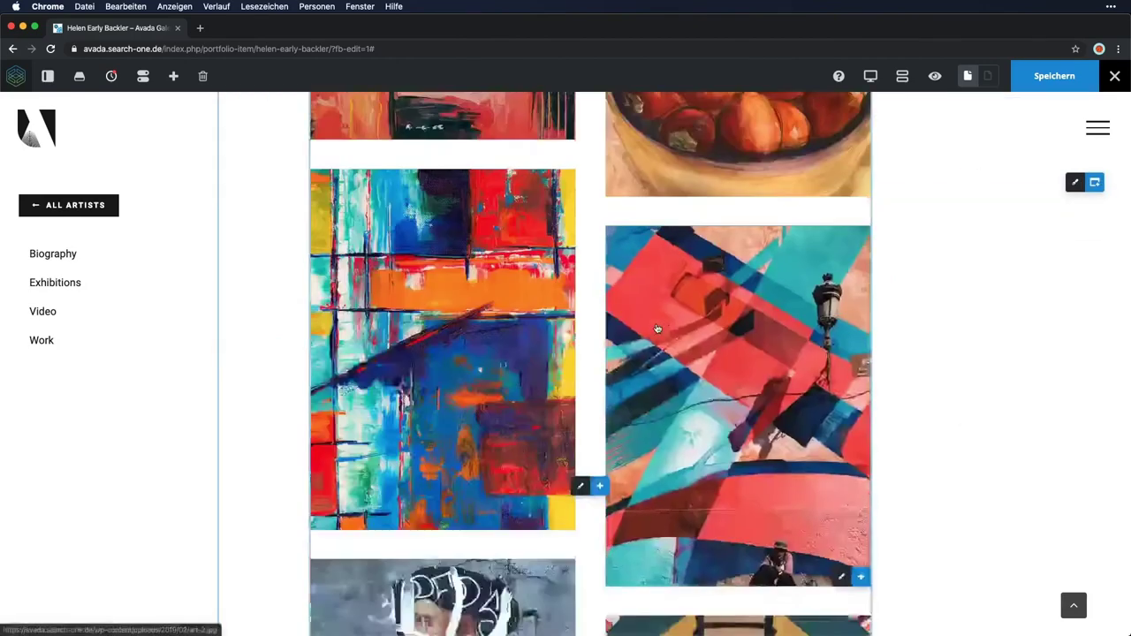
scroll(657, 329, "down", 10)
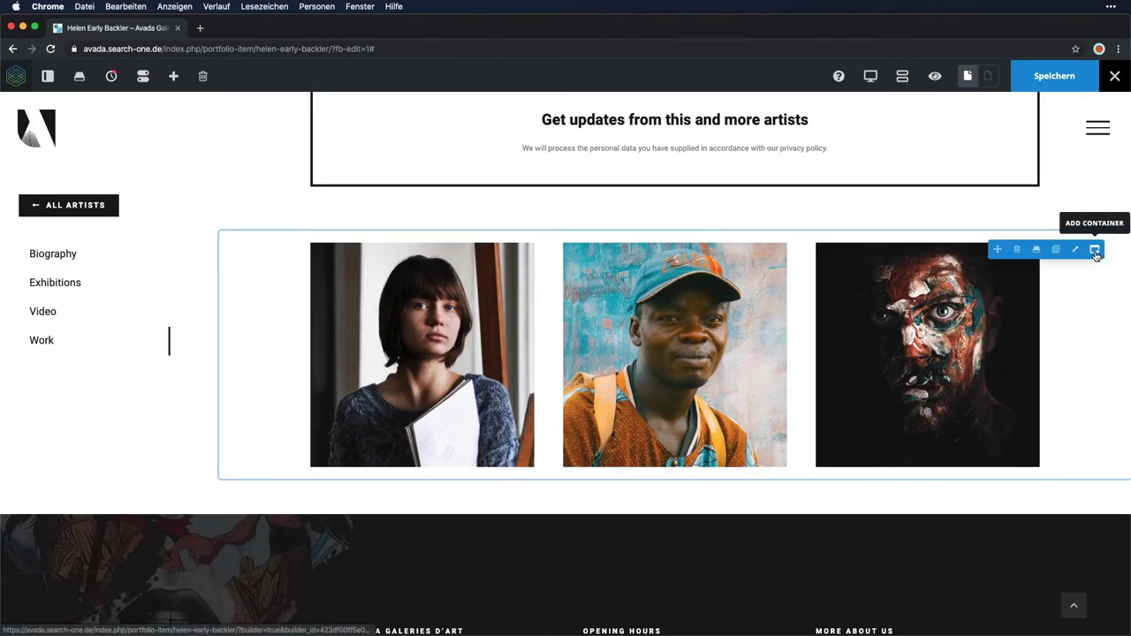
left_click(1035, 249)
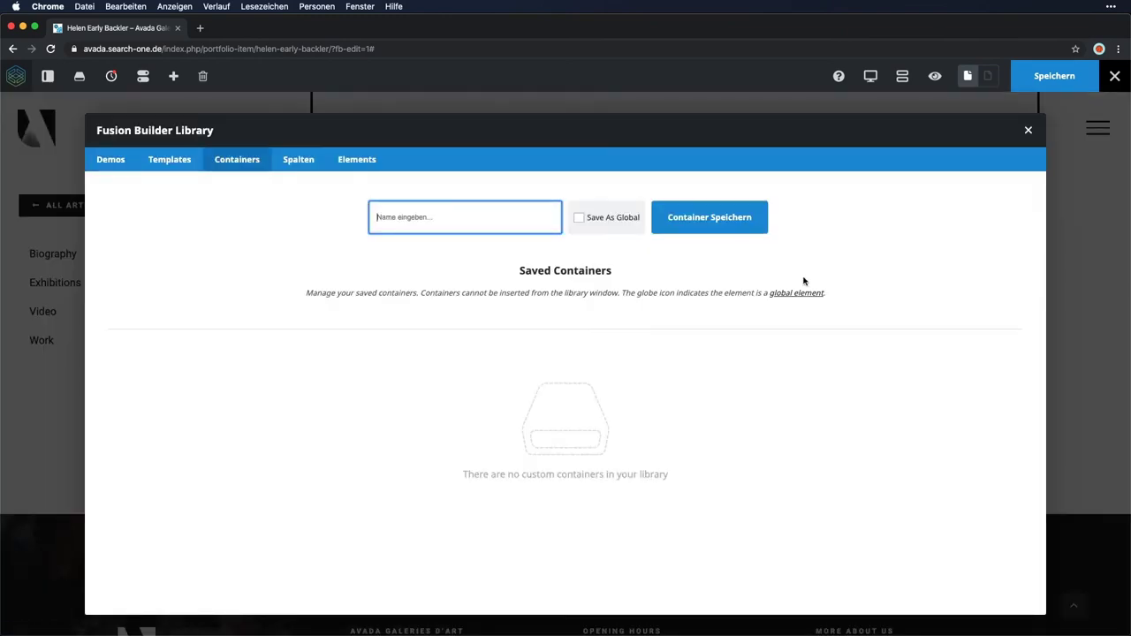
type("DreiBilder")
left_click(694, 205)
left_click(1027, 131)
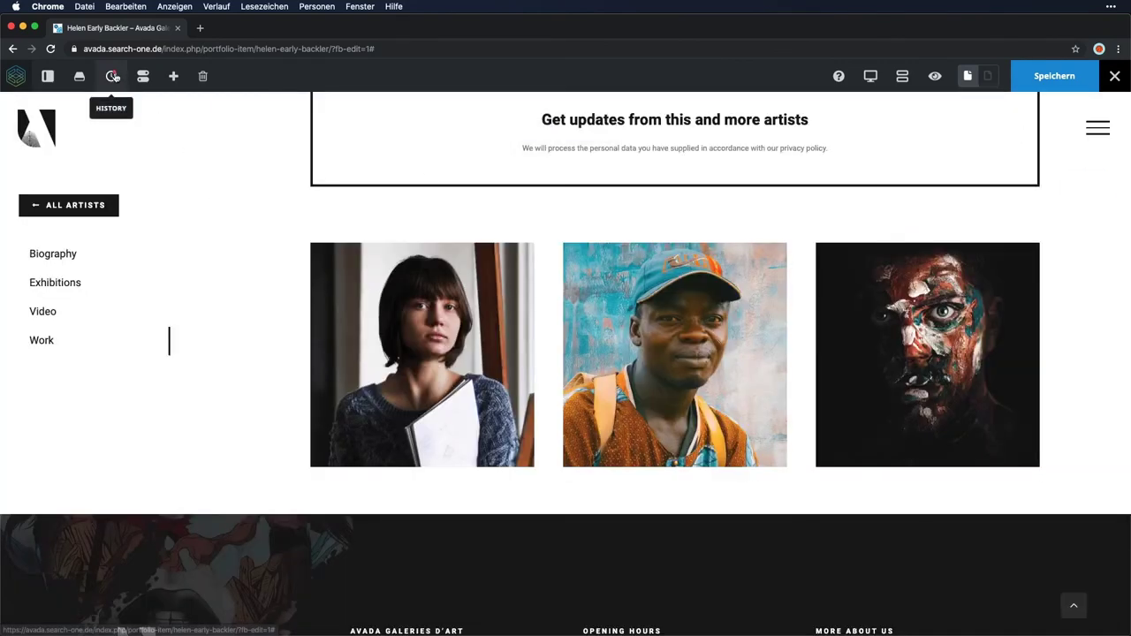
Check the saved containers in the Fusion Builder Library, close it and show the editing history
left_click(80, 78)
left_click(231, 165)
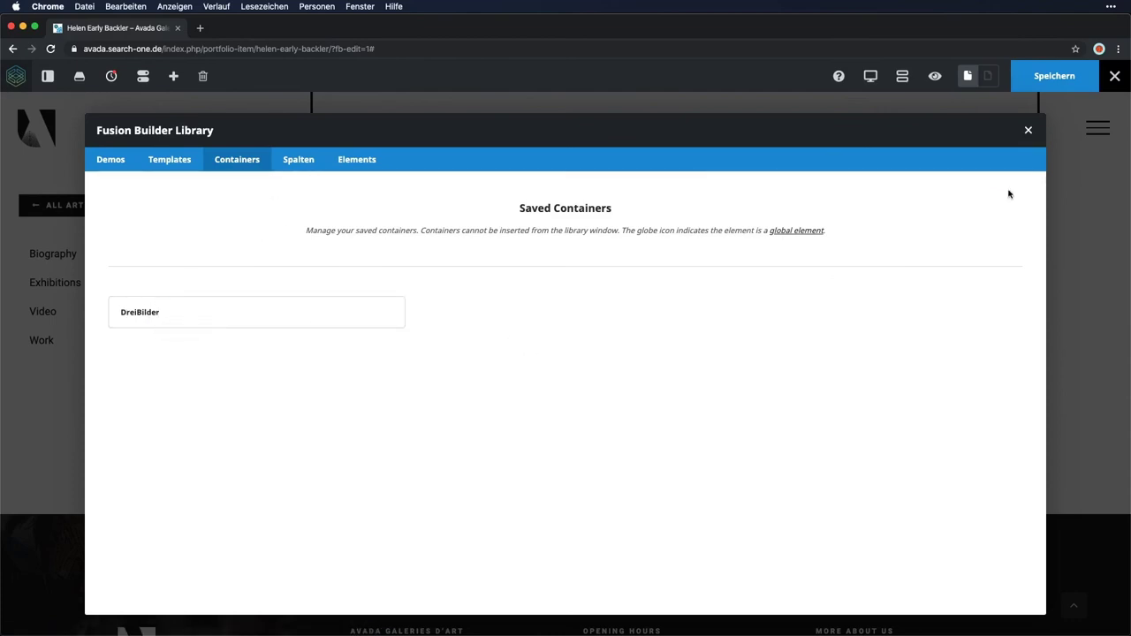
left_click(1028, 130)
mouse_move(112, 79)
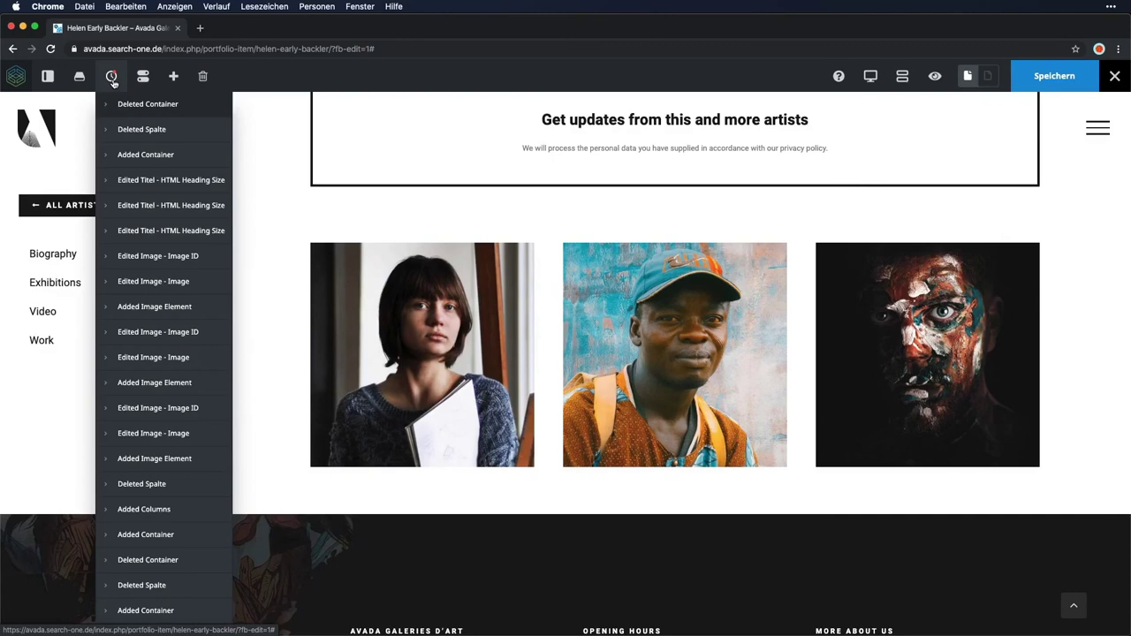
Review the builder's Preferences from the sidebar position down to the sidebar panel overlay mode and close them
left_click(140, 80)
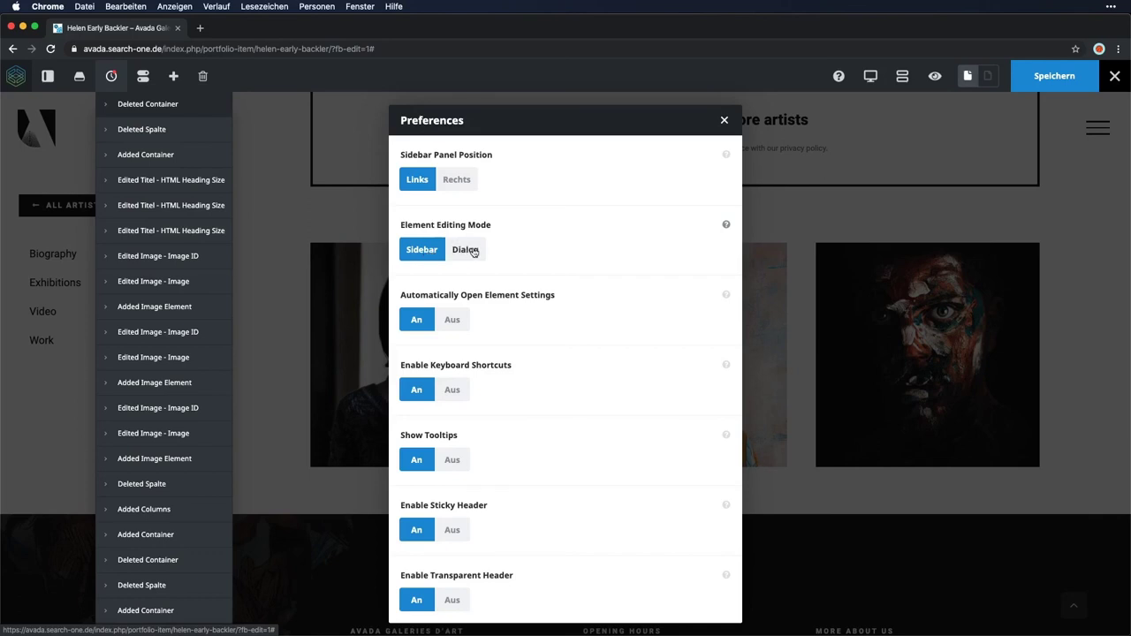
scroll(585, 362, "down", 4)
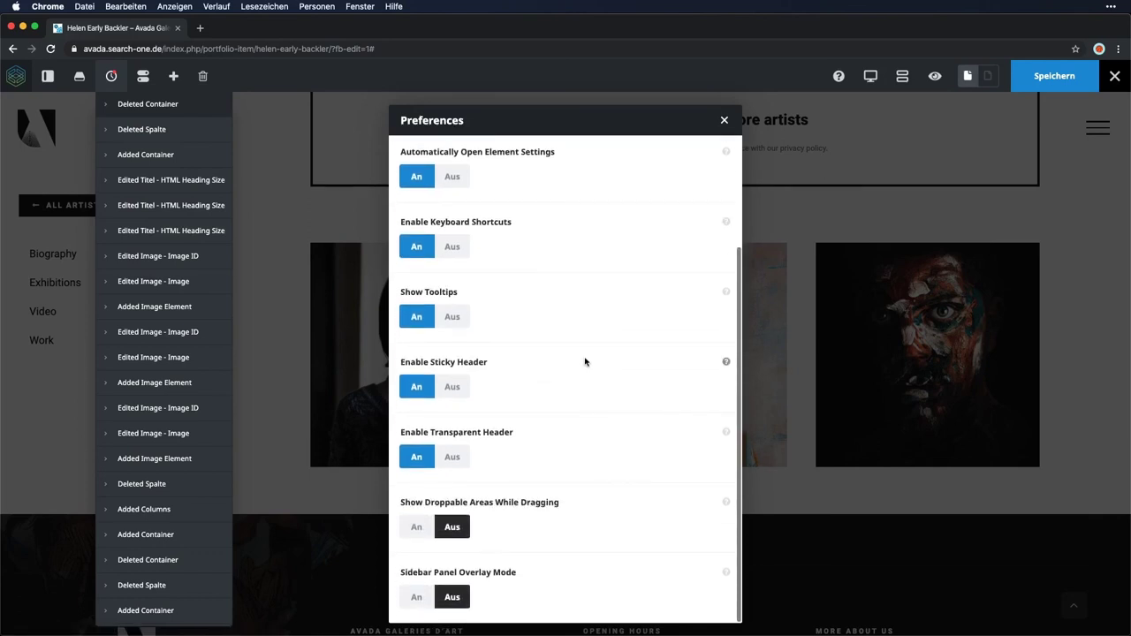
key("Escape")
left_click(172, 77)
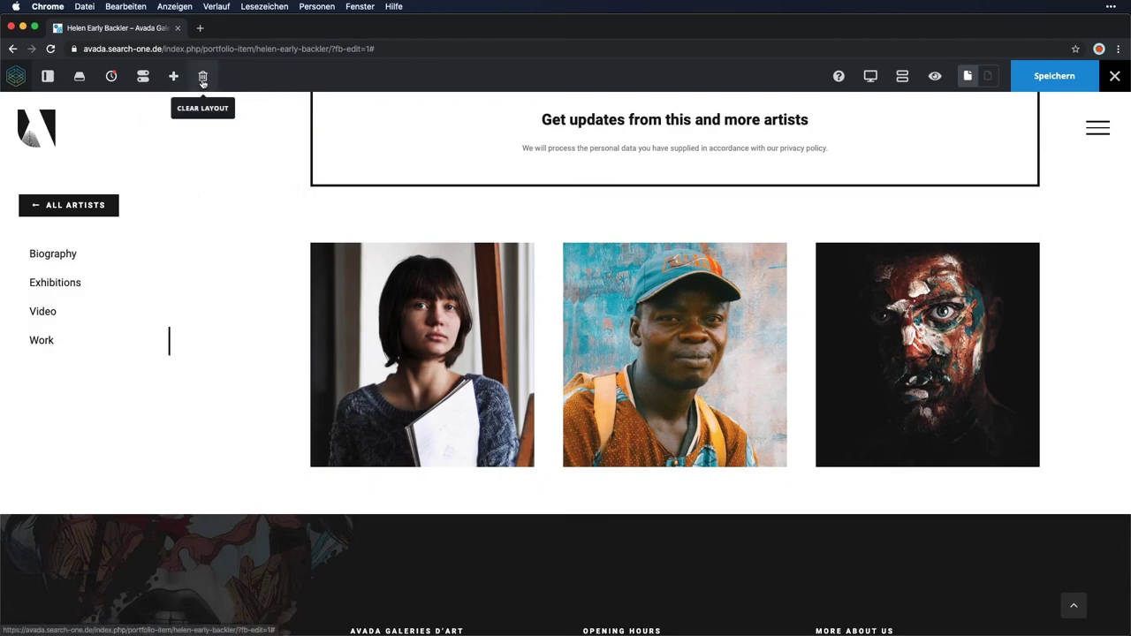
Check the artist page in the portrait smartphone view from header to artwork gallery and return to the desktop view
mouse_move(872, 77)
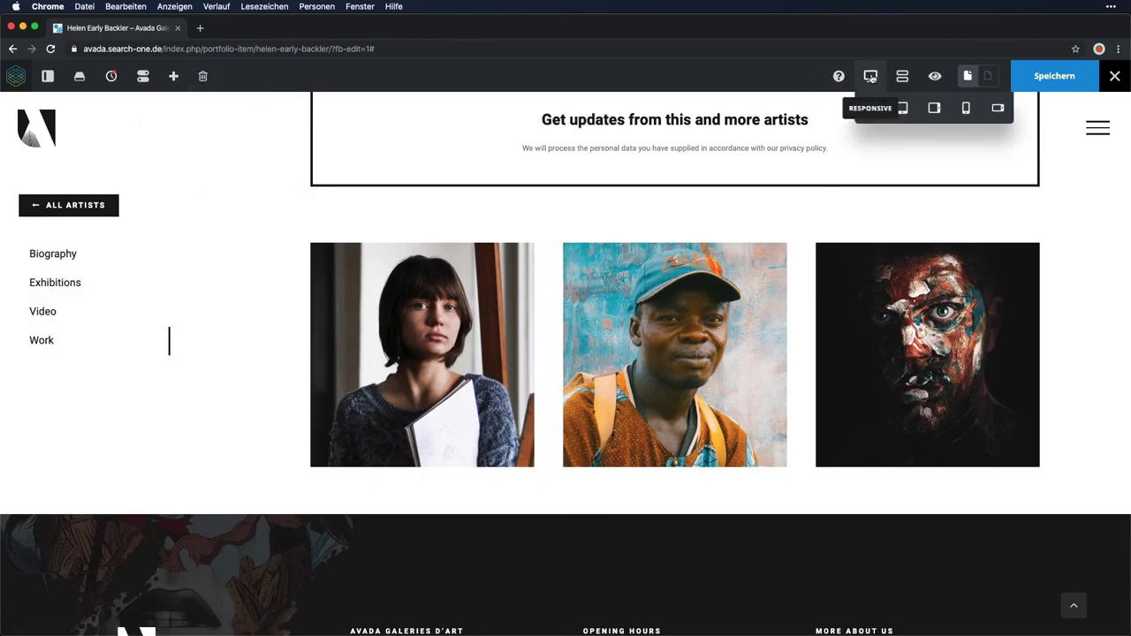
left_click(959, 107)
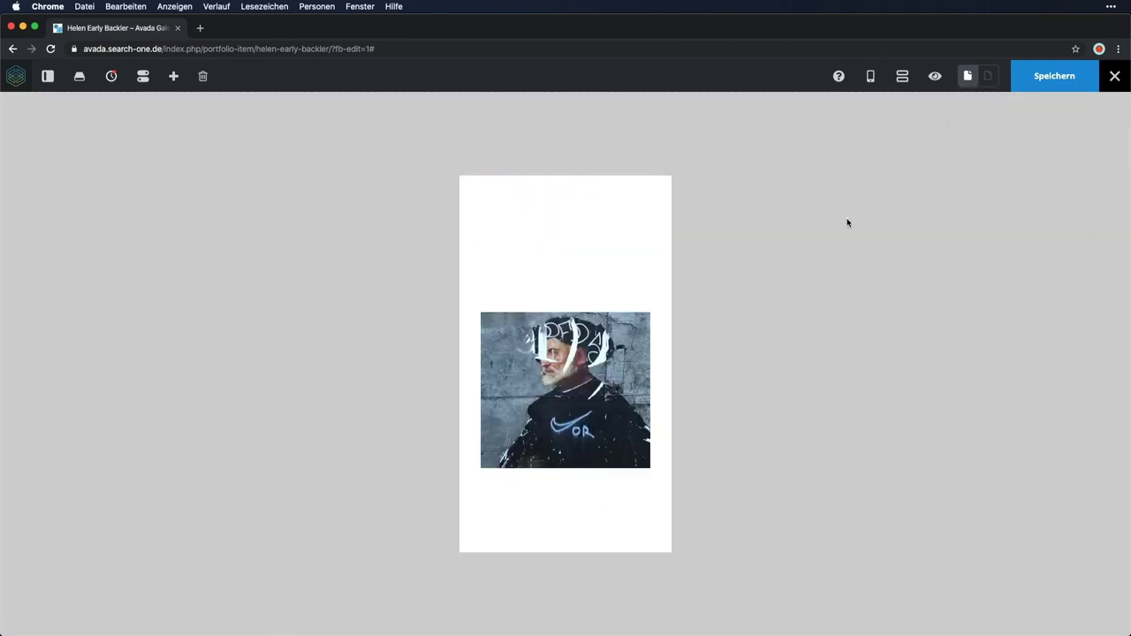
scroll(609, 295, "down", 5)
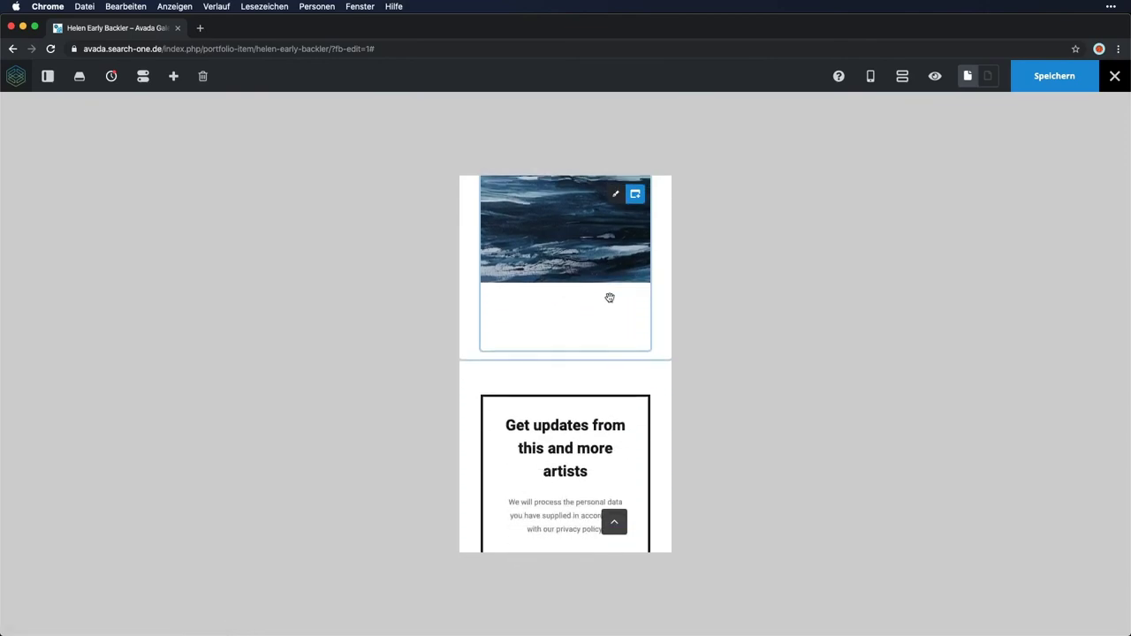
scroll(568, 421, "down", 2)
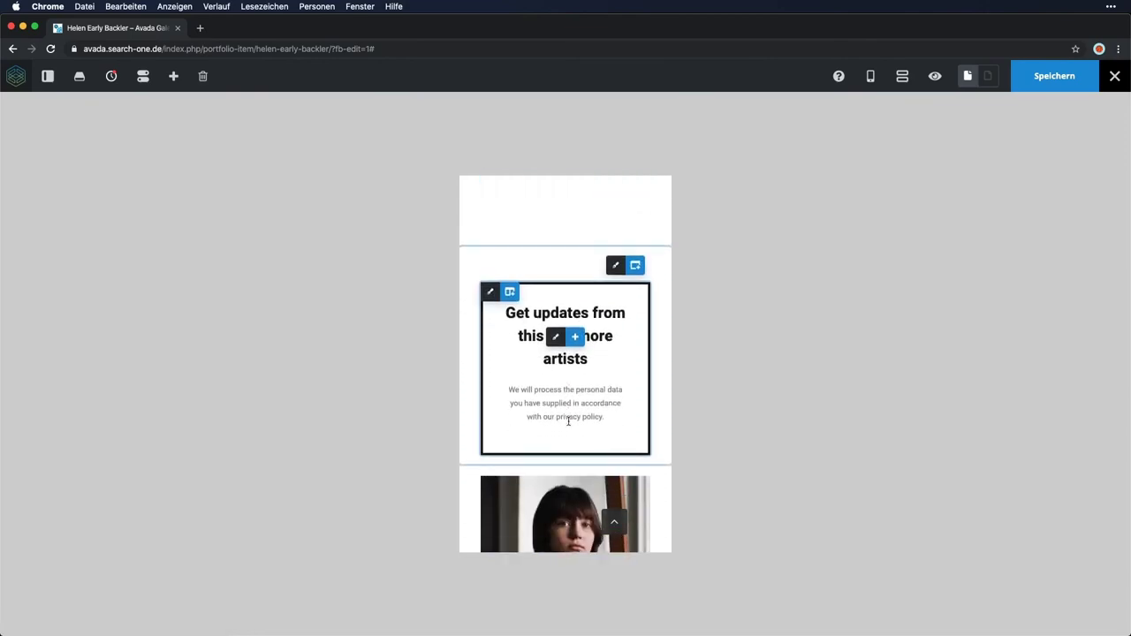
scroll(568, 421, "up", 20)
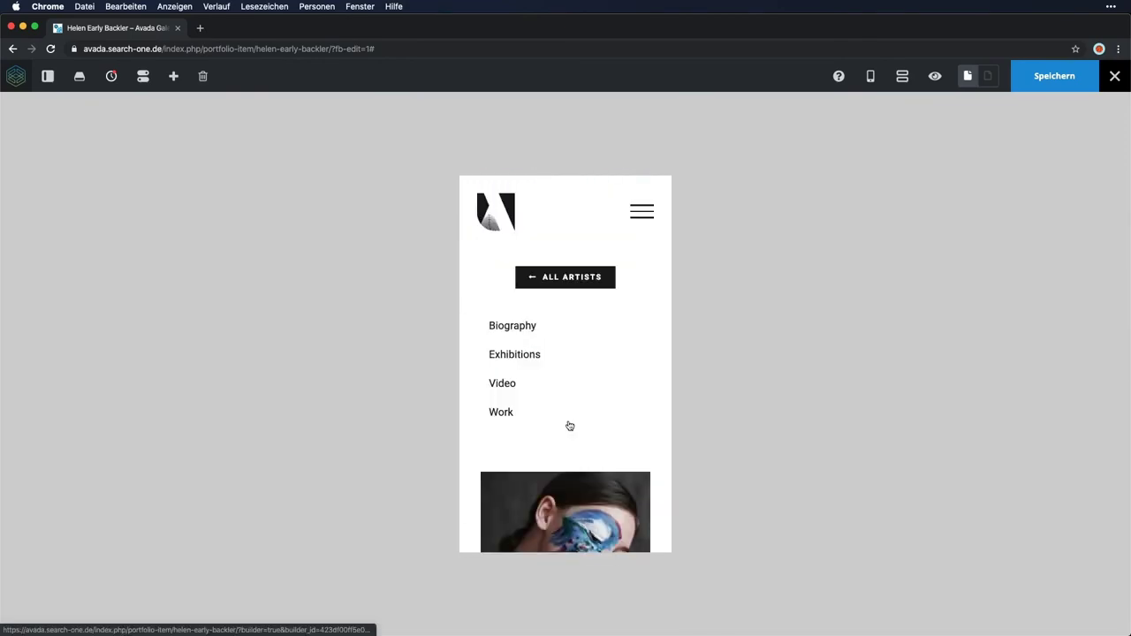
scroll(571, 426, "down", 20)
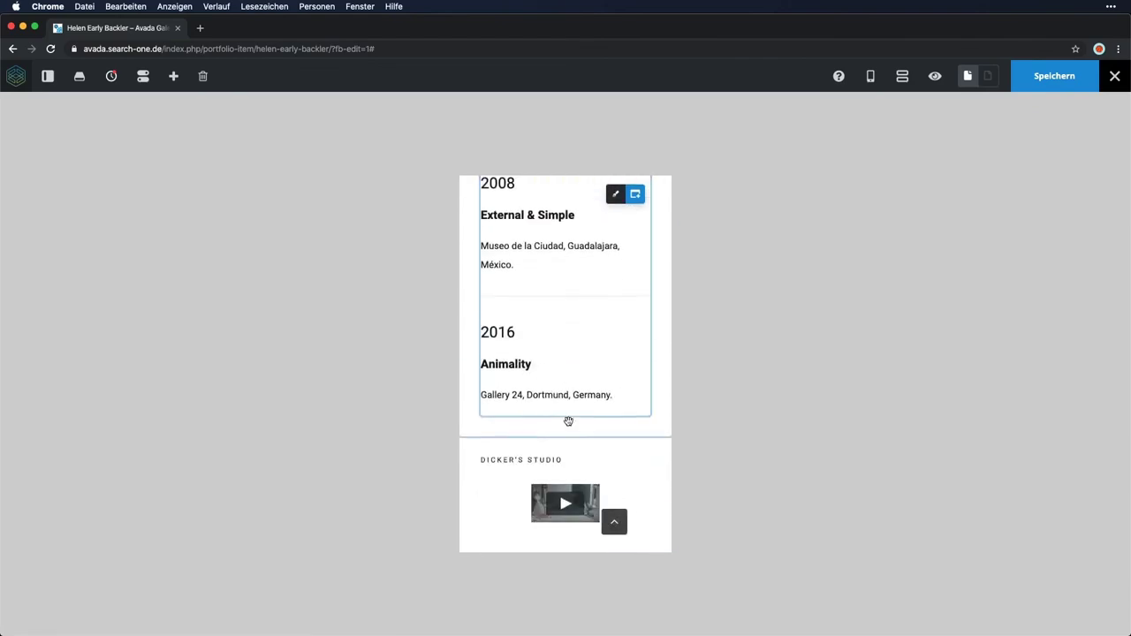
scroll(569, 422, "down", 5)
mouse_move(879, 79)
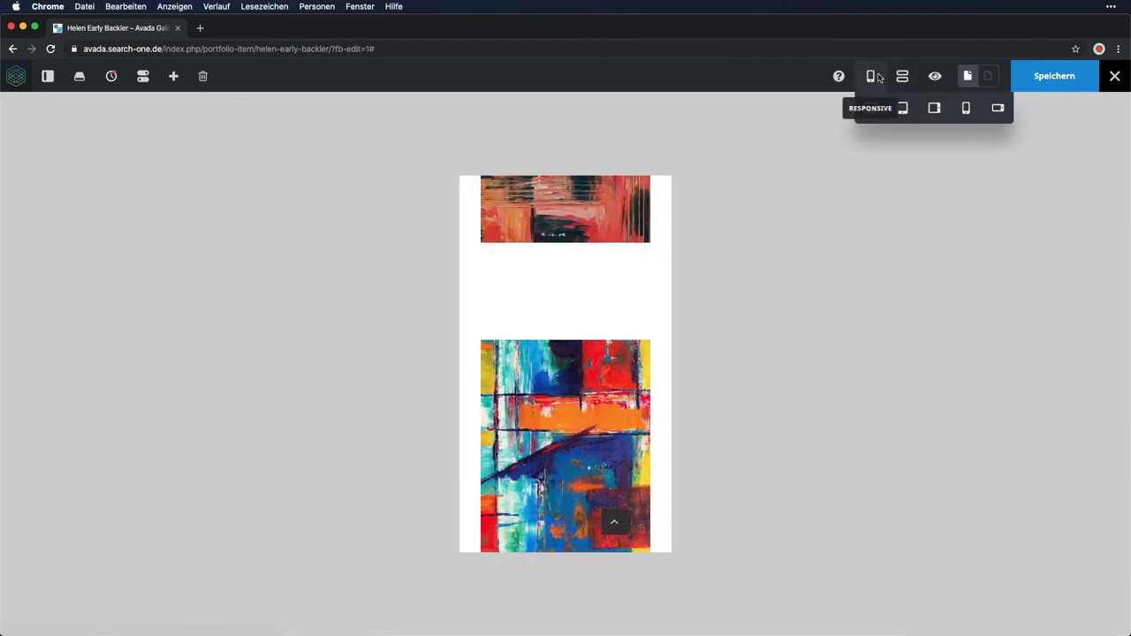
left_click(870, 108)
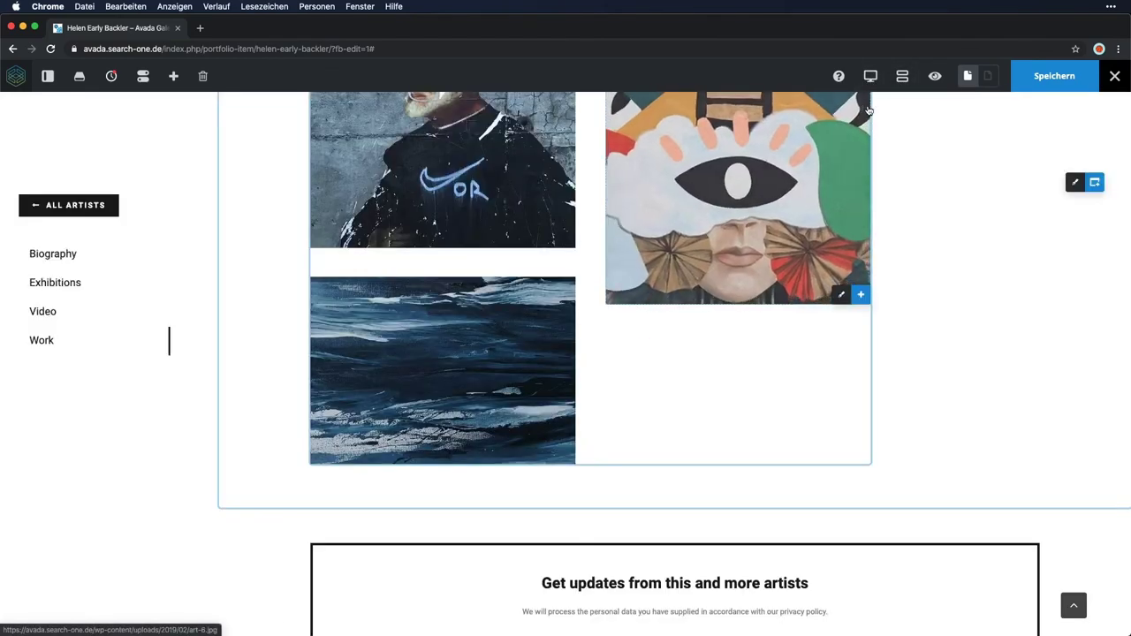
Preview the beginning of the artist page without the editing controls, return to edit mode and save the page
scroll(946, 178, "up", 5)
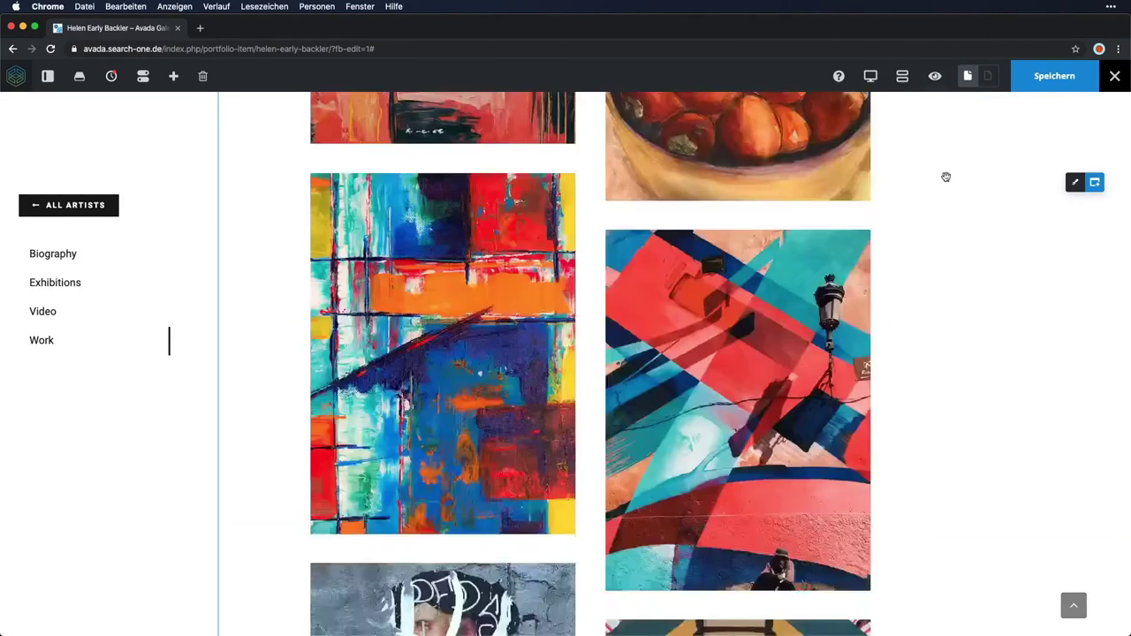
scroll(946, 177, "up", 15)
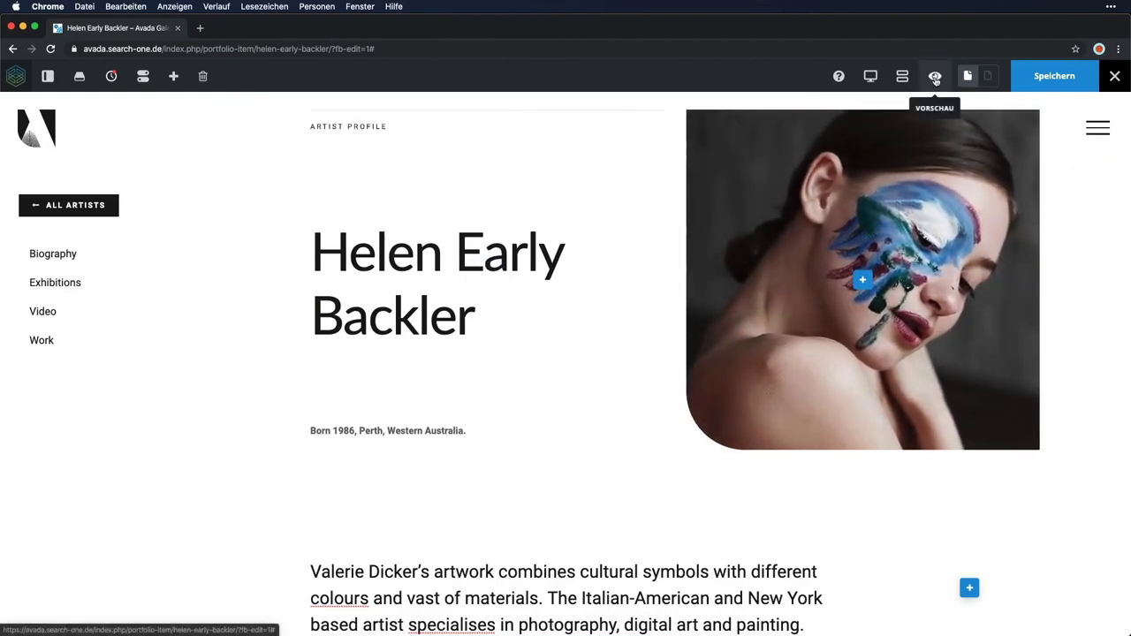
left_click(935, 77)
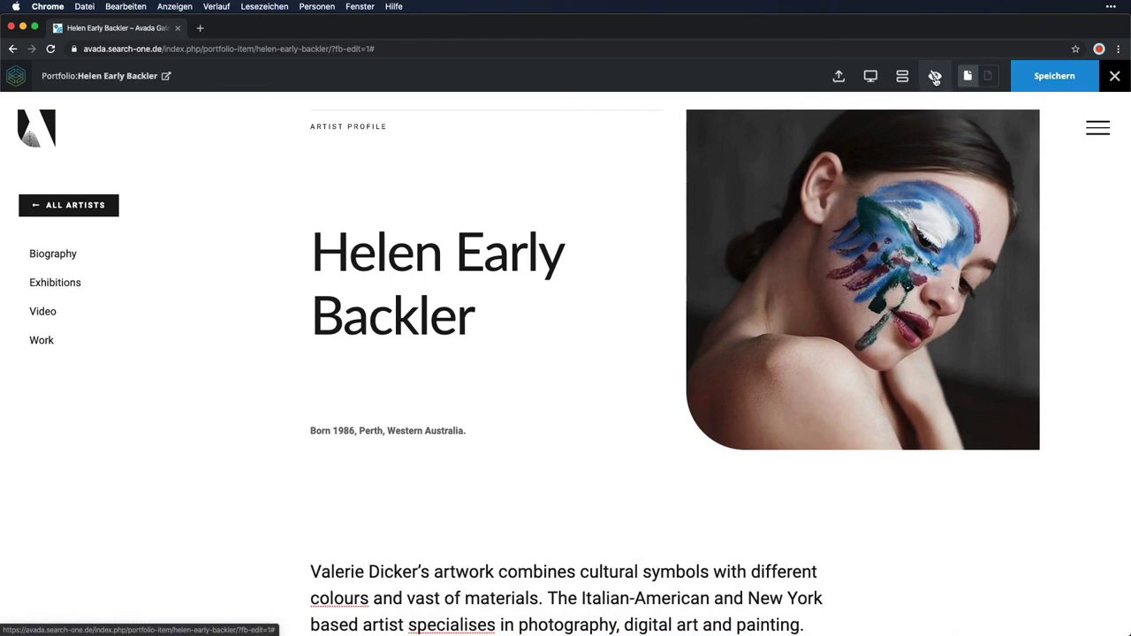
scroll(551, 355, "down", 1)
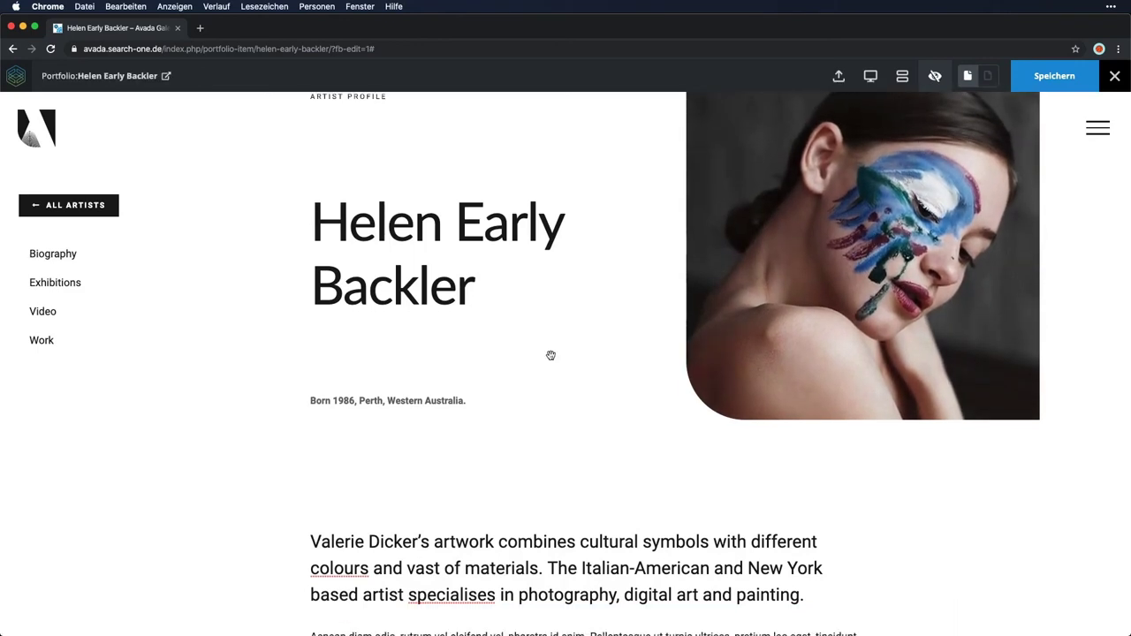
scroll(551, 355, "down", 1)
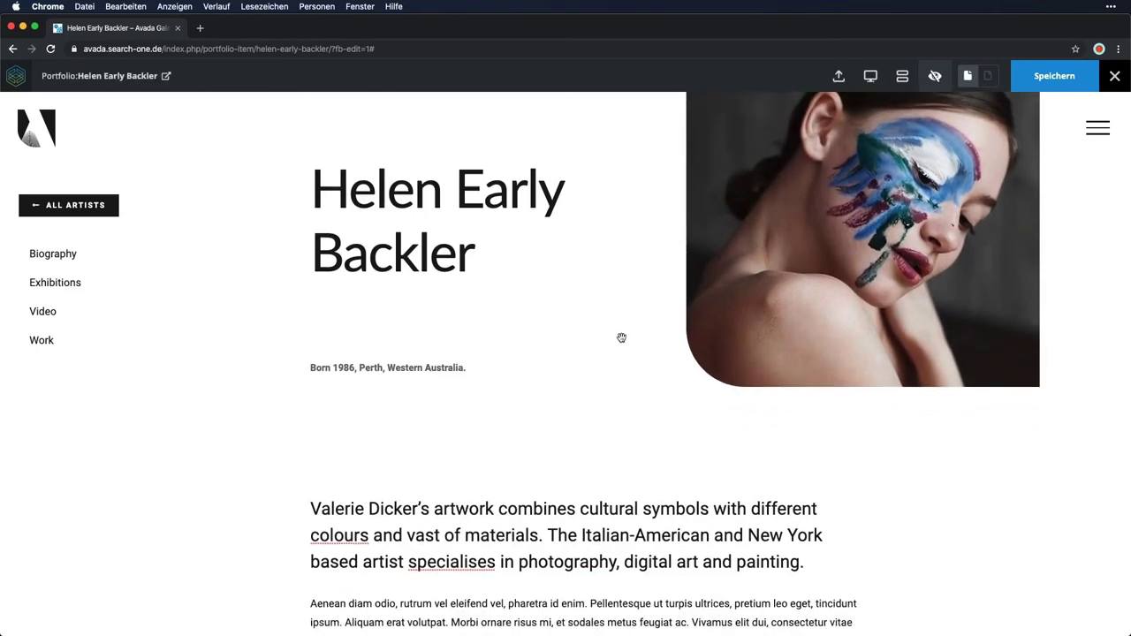
scroll(895, 462, "up", 2)
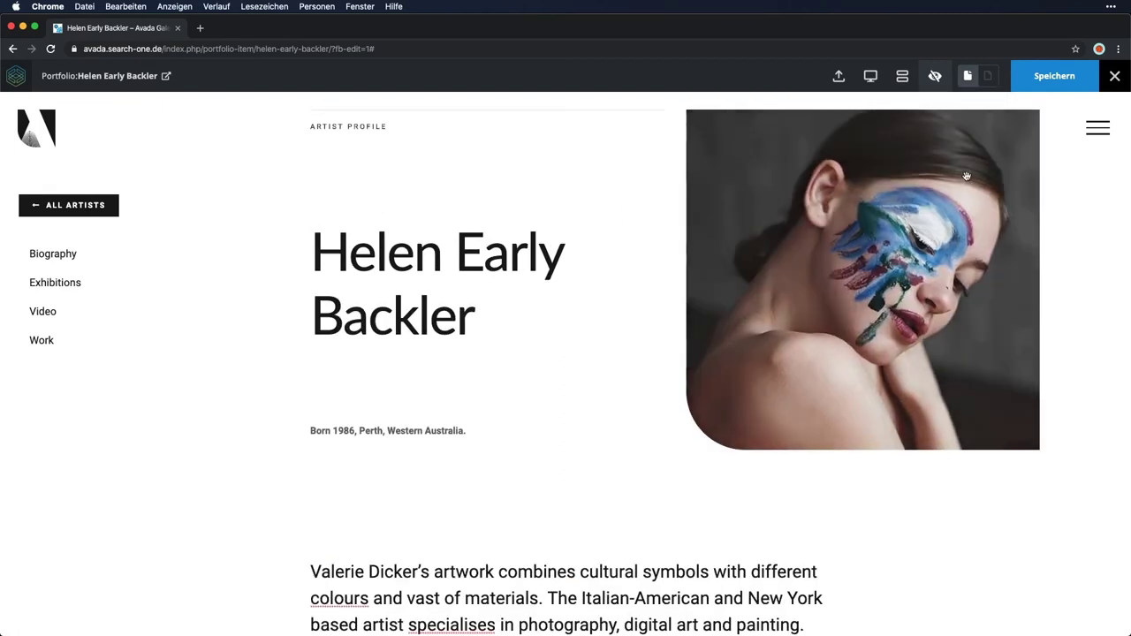
left_click(935, 77)
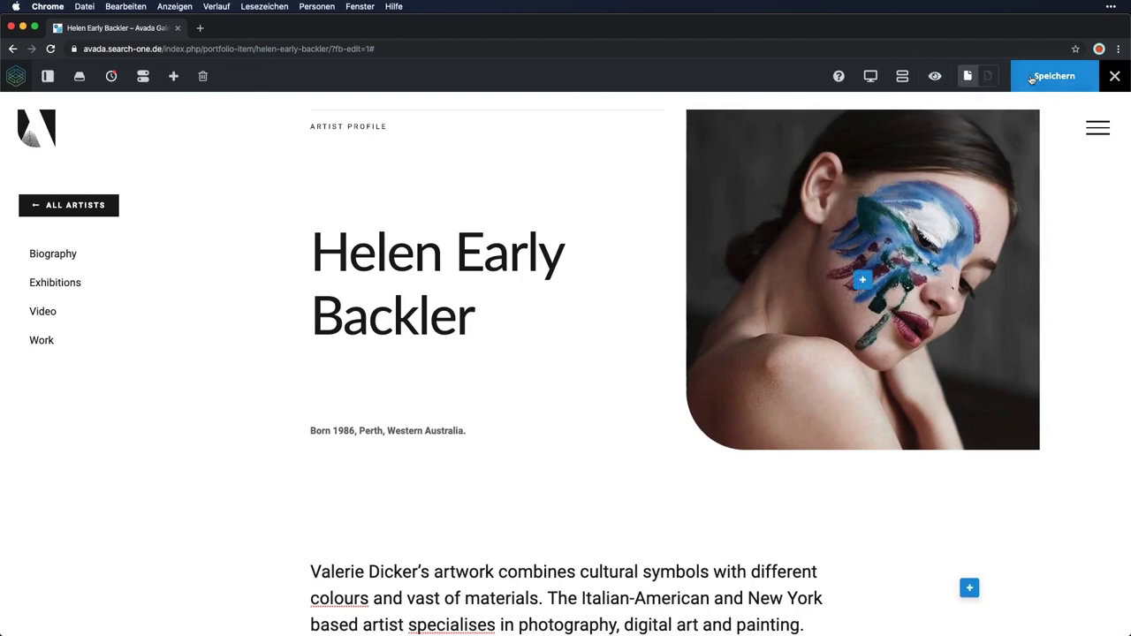
left_click(1039, 80)
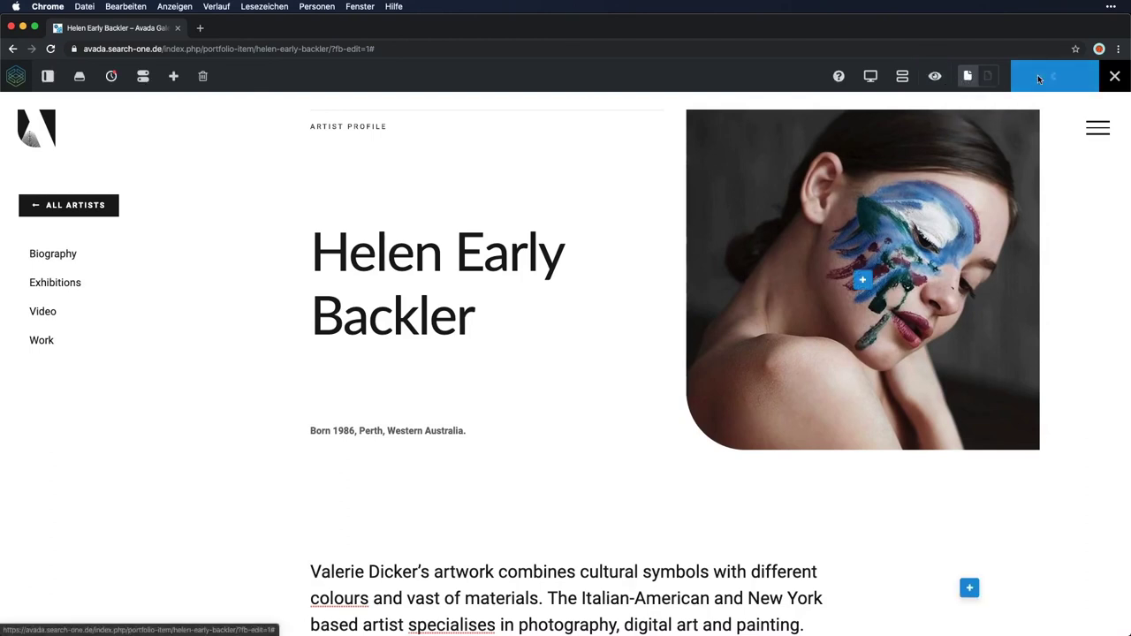